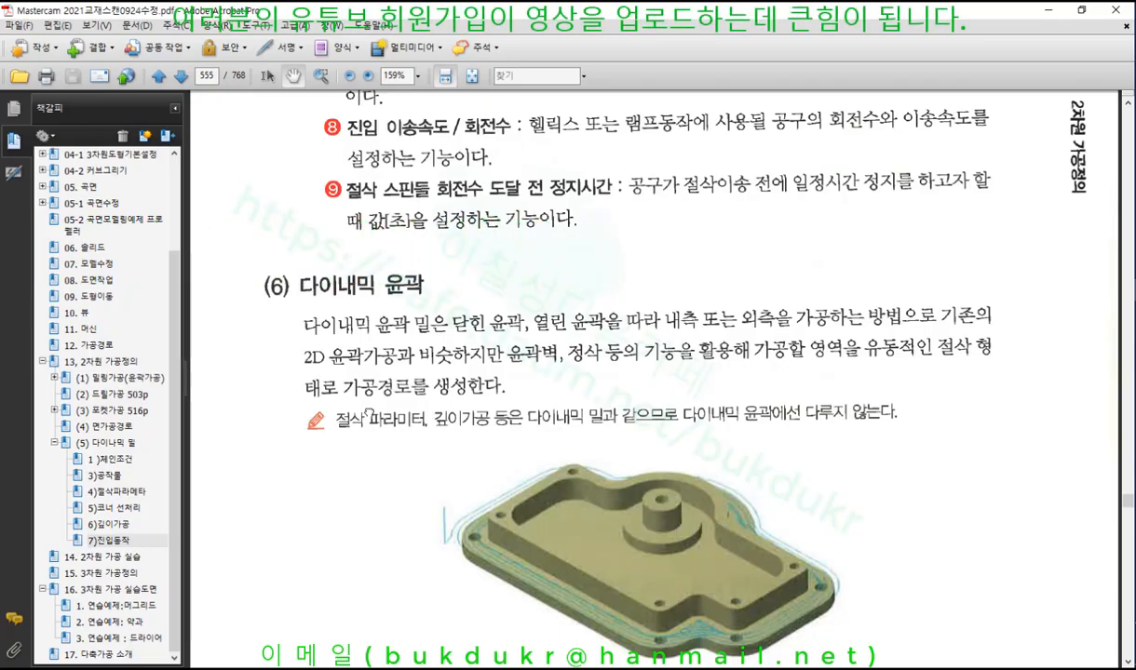
Step: Review the manual's 깊이가공 and 진입동작 sections through to the 다이내믹 윤곽 section on page 555
{"action": "scroll", "coordinate": [392, 343], "scroll_direction": "down", "scroll_amount": 2}
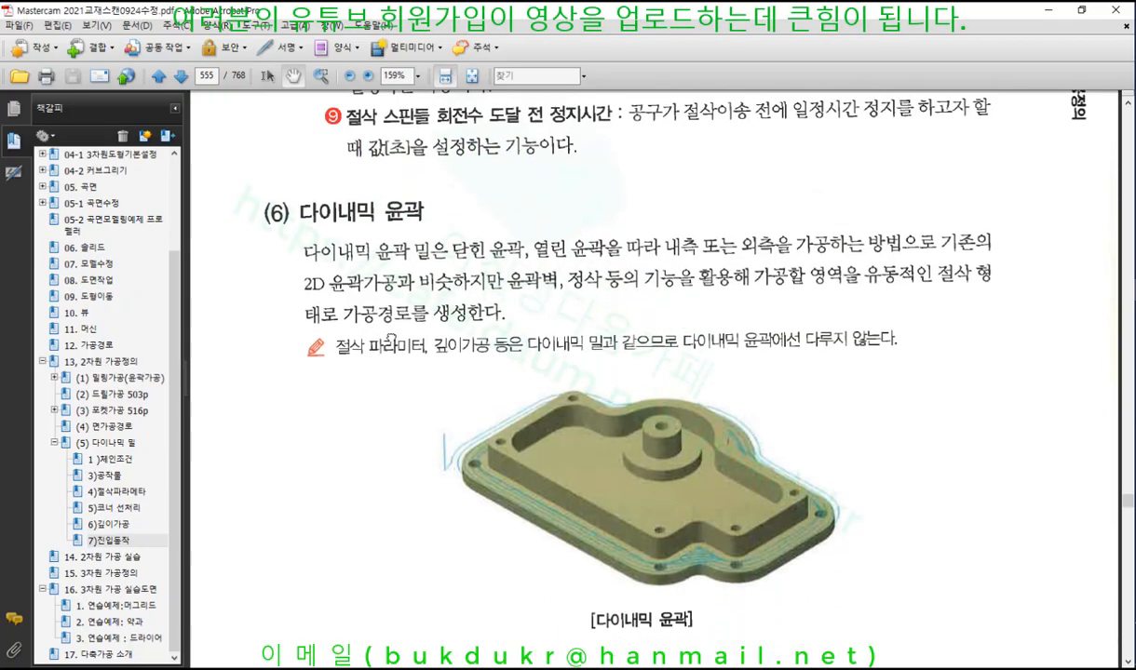
{"action": "left_click", "coordinate": [104, 523]}
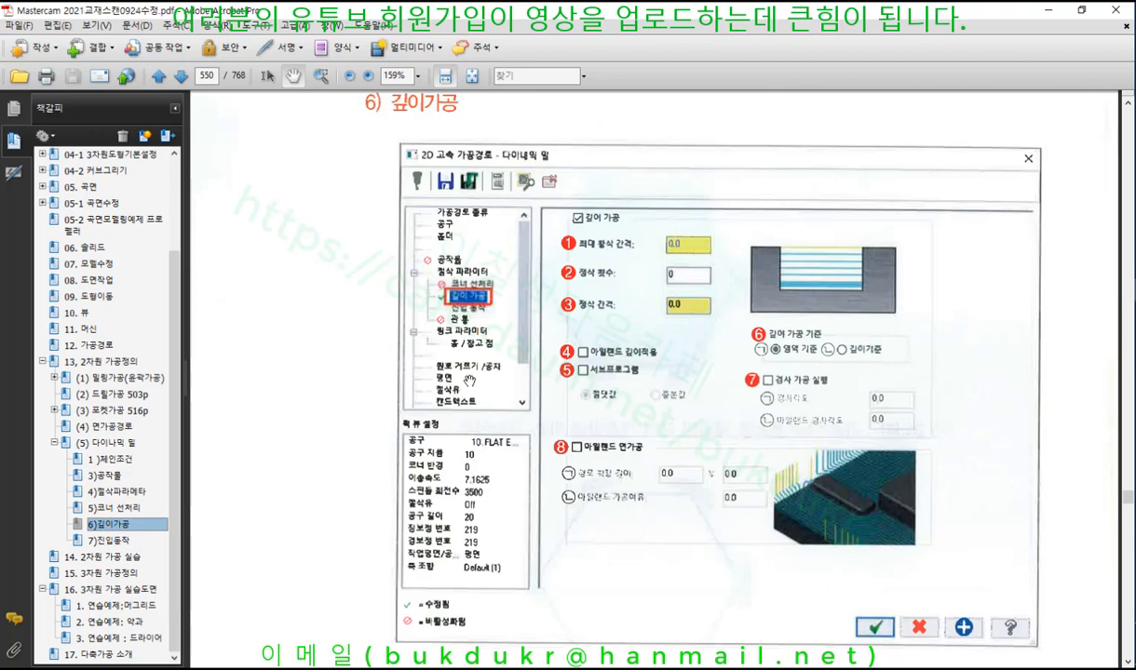
{"action": "left_click", "coordinate": [111, 541]}
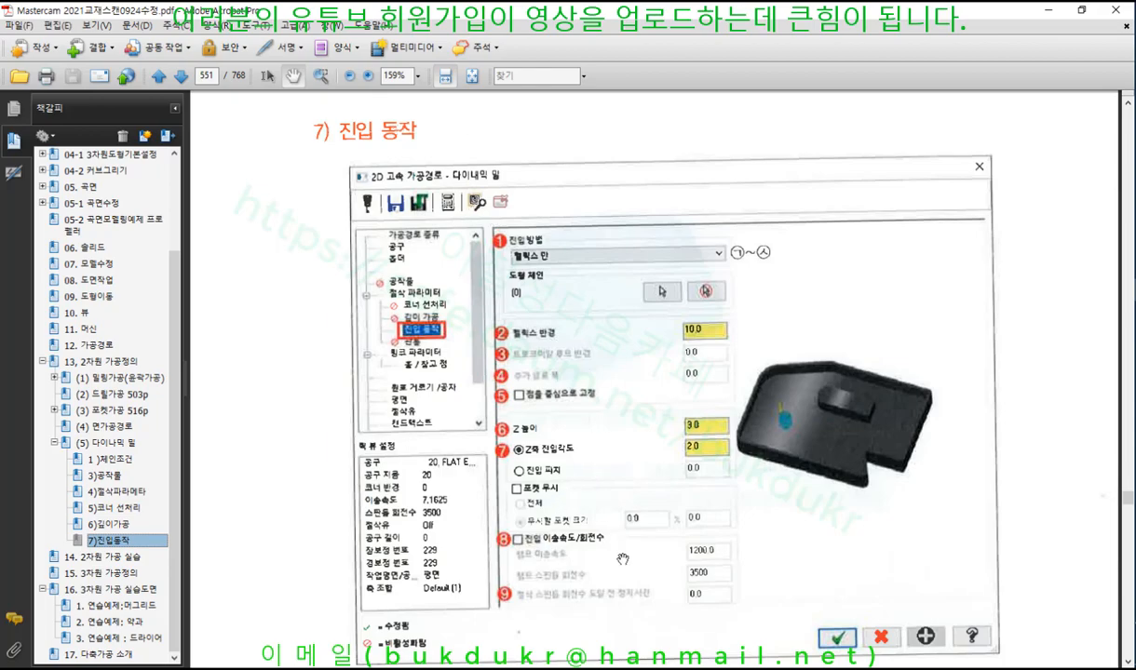
{"action": "scroll", "coordinate": [623, 558], "scroll_direction": "down", "scroll_amount": 20}
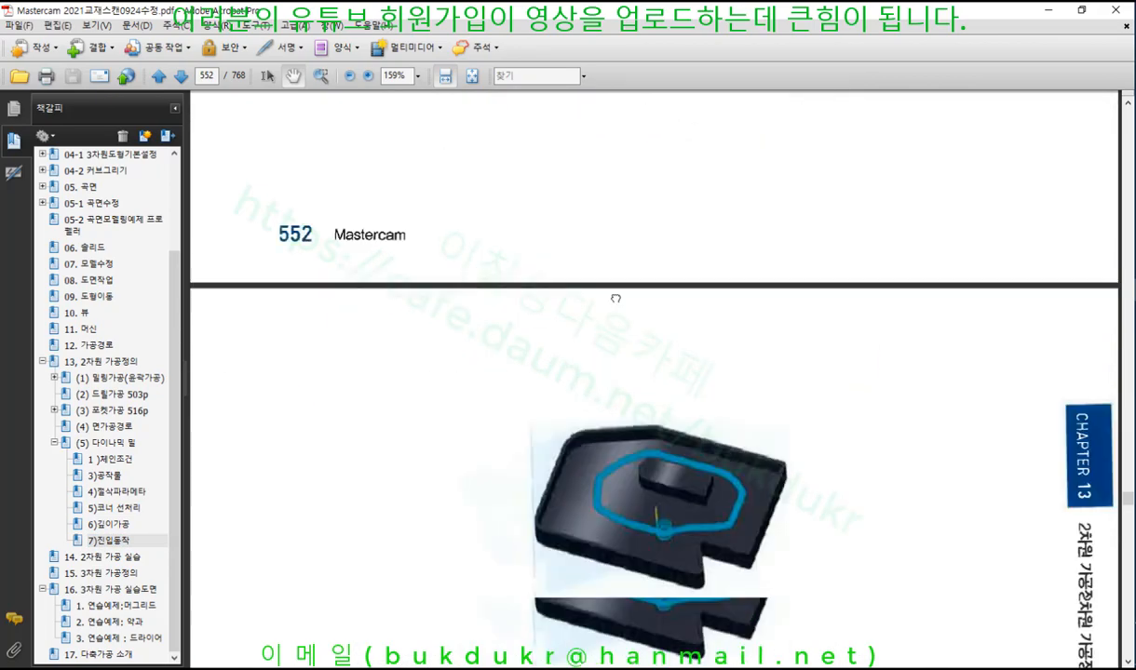
{"action": "scroll", "coordinate": [616, 298], "scroll_direction": "down", "scroll_amount": 20}
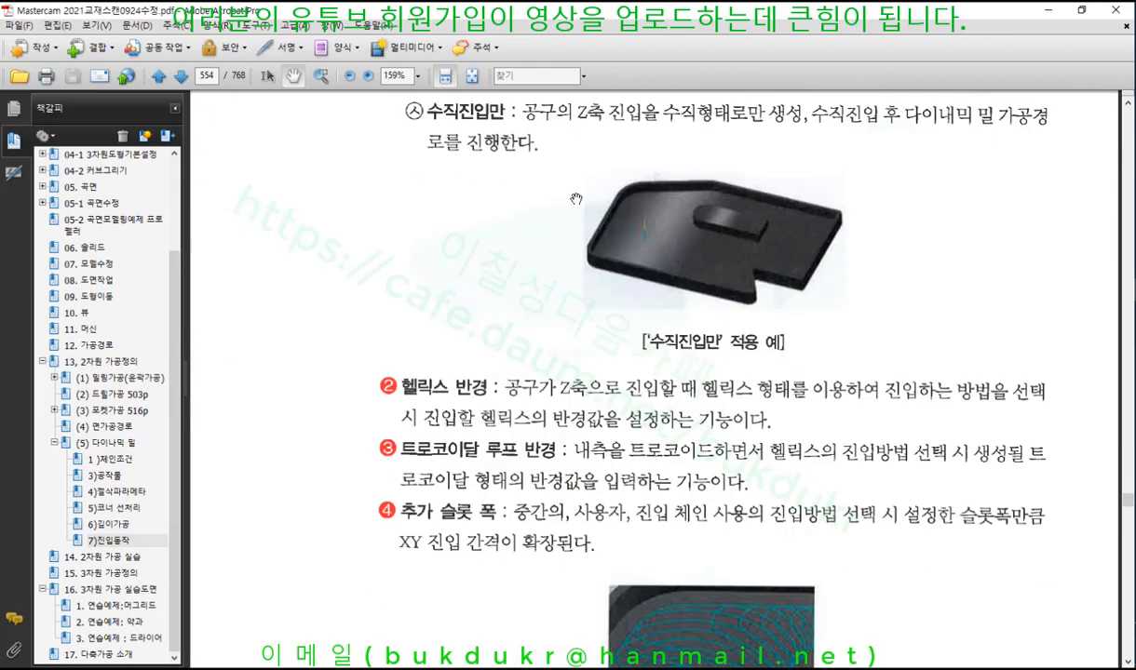
{"action": "scroll", "coordinate": [576, 198], "scroll_direction": "down", "scroll_amount": 20}
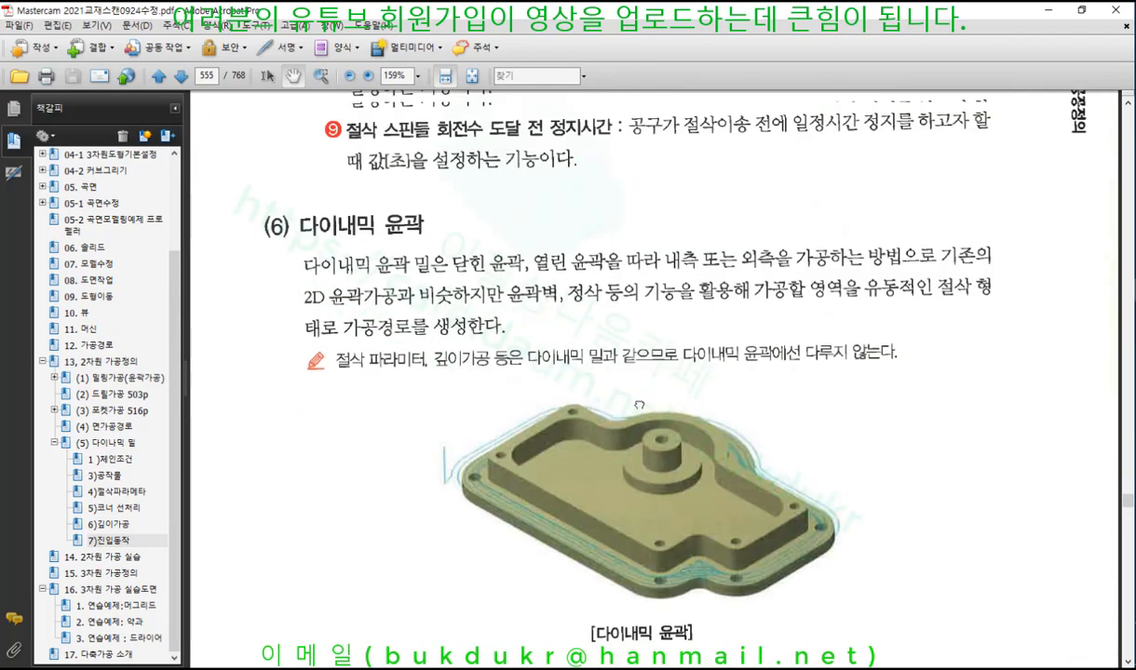
{"action": "left_click_drag", "start_coordinate": [639, 405], "coordinate": [646, 285]}
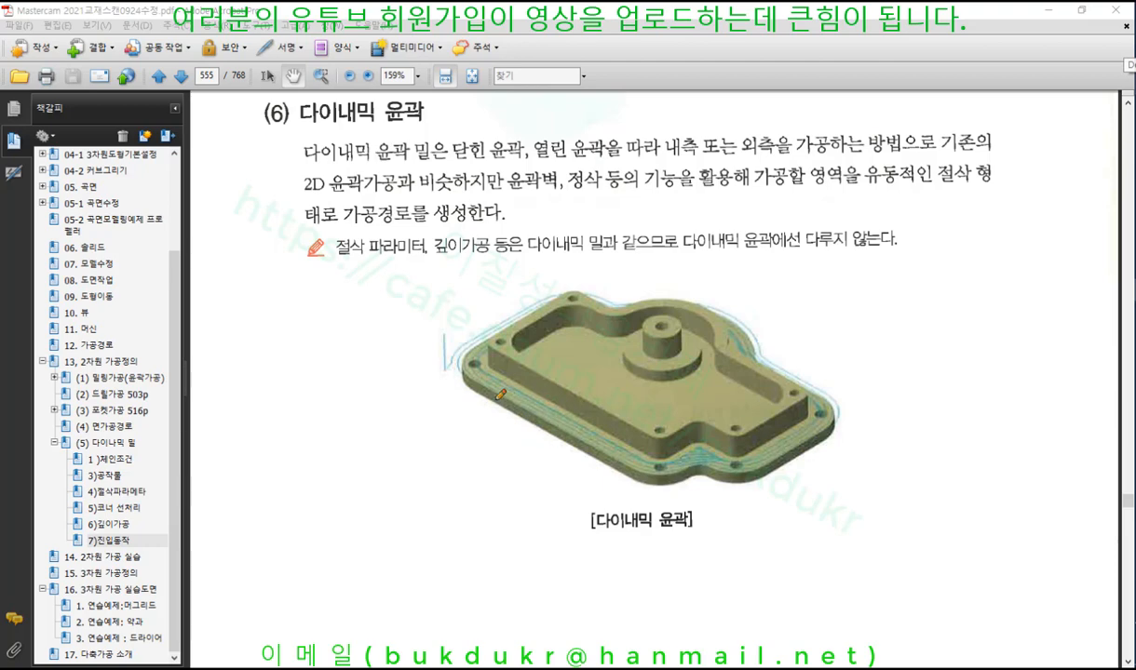
Step: Trace the pictured part's outer and inner contours in red and underline the 다이내믹 윤곽 heading
{"action": "mouse_move", "coordinate": [498, 382]}
{"action": "left_mouse_down"}
{"action": "mouse_move", "coordinate": [462, 364]}
{"action": "mouse_move", "coordinate": [545, 291]}
{"action": "mouse_move", "coordinate": [607, 287]}
{"action": "mouse_move", "coordinate": [755, 332]}
{"action": "mouse_move", "coordinate": [803, 399]}
{"action": "mouse_move", "coordinate": [657, 456]}
{"action": "mouse_move", "coordinate": [451, 380]}
{"action": "left_mouse_up"}
{"action": "mouse_move", "coordinate": [550, 373]}
{"action": "left_mouse_down"}
{"action": "mouse_move", "coordinate": [470, 312]}
{"action": "mouse_move", "coordinate": [600, 312]}
{"action": "mouse_move", "coordinate": [781, 395]}
{"action": "mouse_move", "coordinate": [568, 380]}
{"action": "left_mouse_up"}
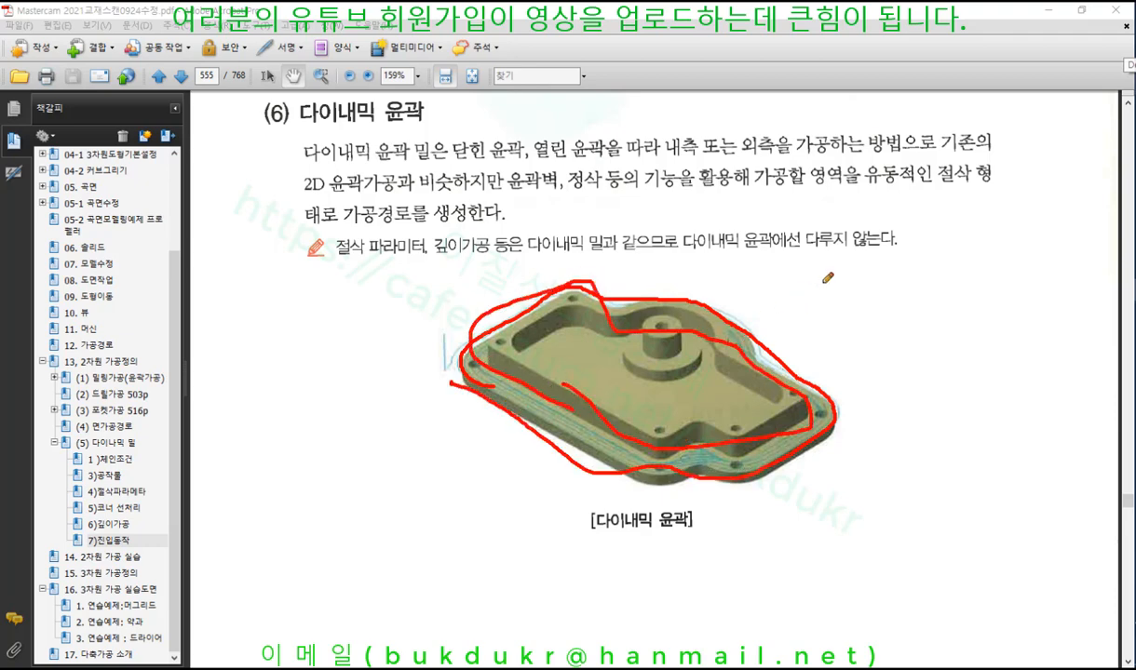
{"action": "left_click_drag", "start_coordinate": [300, 122], "coordinate": [457, 126]}
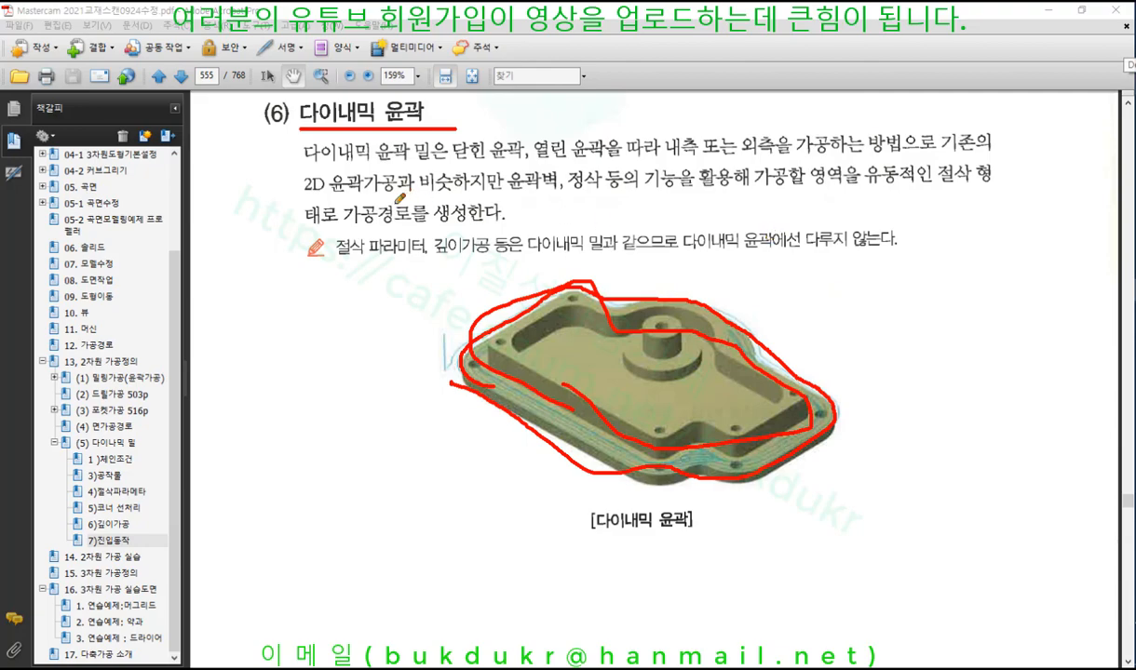
Step: Underline the key phrases of the 다이내믹 윤곽 description in red and box 열린 윤곽
{"action": "left_click_drag", "start_coordinate": [306, 159], "coordinate": [588, 160]}
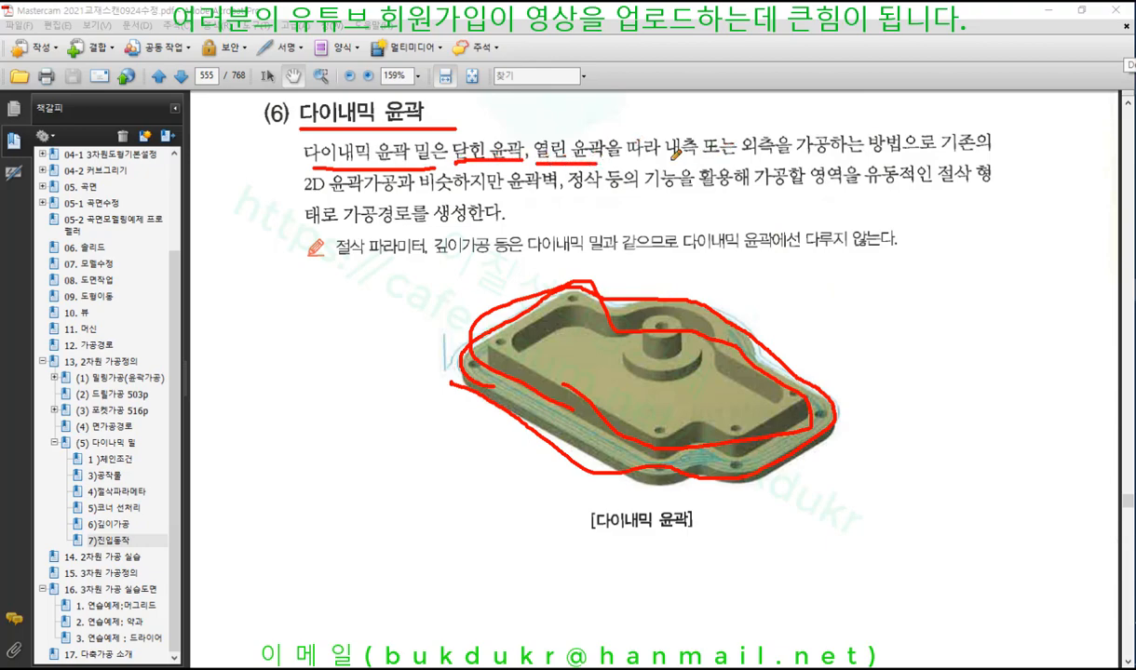
{"action": "left_click_drag", "start_coordinate": [668, 159], "coordinate": [915, 150]}
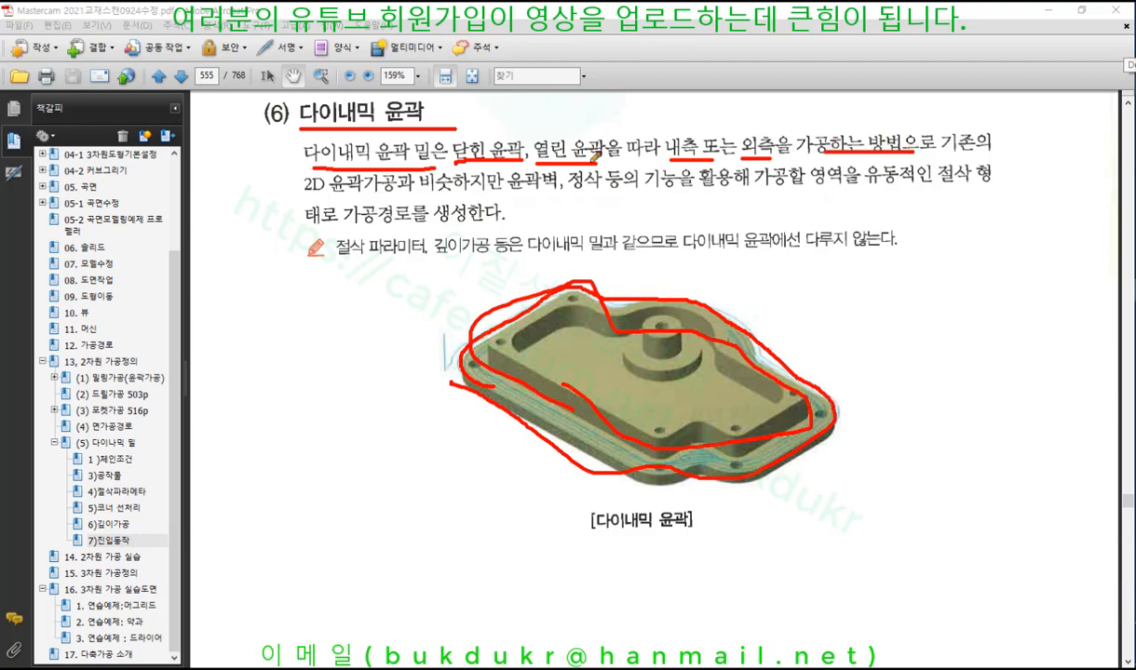
{"action": "mouse_move", "coordinate": [529, 156]}
{"action": "left_mouse_down"}
{"action": "mouse_move", "coordinate": [536, 131]}
{"action": "mouse_move", "coordinate": [587, 130]}
{"action": "mouse_move", "coordinate": [586, 160]}
{"action": "left_mouse_up"}
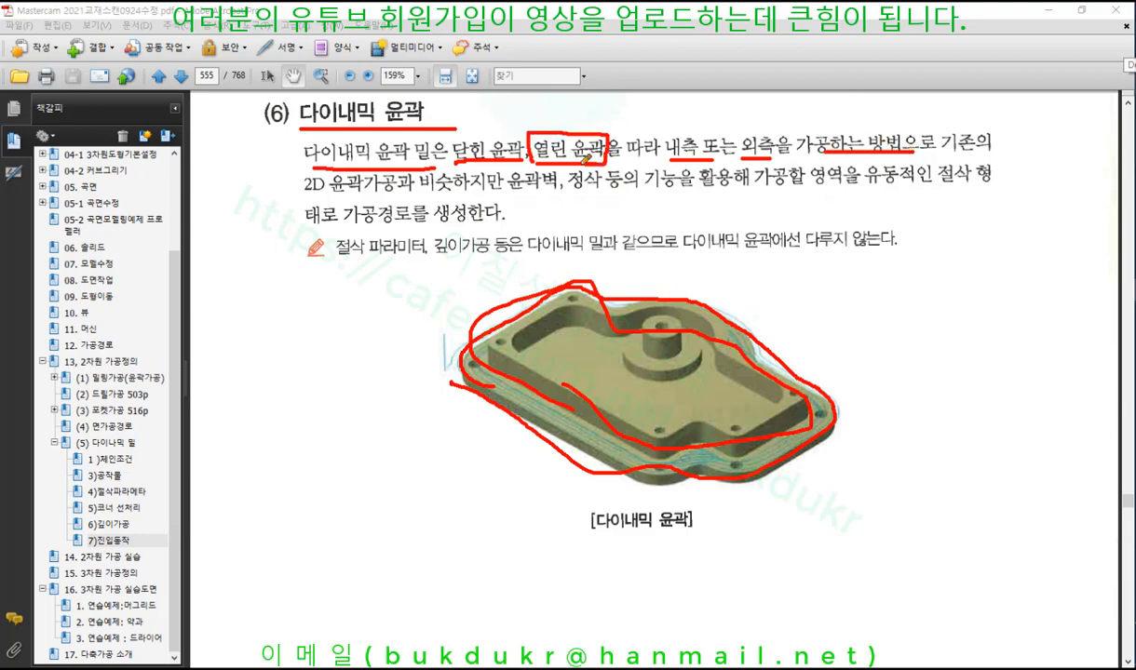
{"action": "left_click_drag", "start_coordinate": [950, 150], "coordinate": [999, 149]}
{"action": "left_click_drag", "start_coordinate": [306, 198], "coordinate": [990, 185]}
{"action": "left_click_drag", "start_coordinate": [306, 220], "coordinate": [494, 218]}
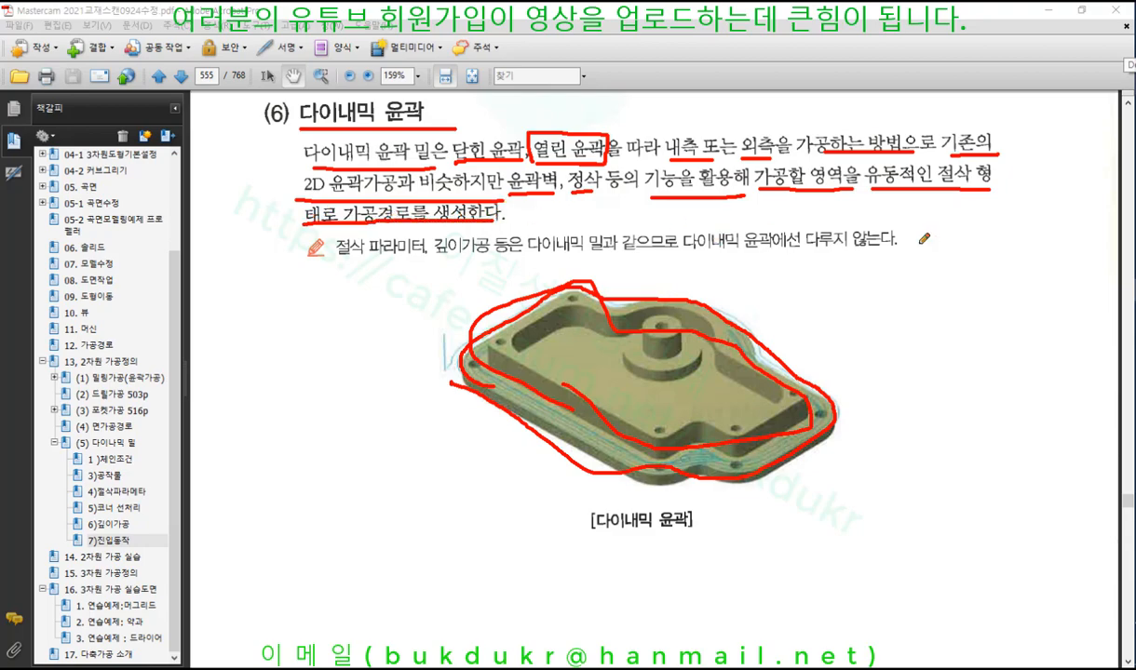
Step: Box 유동적인, underline the note below the description, bracket the paragraph in red, and close the drawing overlay
{"action": "mouse_move", "coordinate": [872, 202]}
{"action": "left_mouse_down"}
{"action": "mouse_move", "coordinate": [869, 168]}
{"action": "mouse_move", "coordinate": [941, 163]}
{"action": "mouse_move", "coordinate": [946, 194]}
{"action": "mouse_move", "coordinate": [874, 198]}
{"action": "left_mouse_up"}
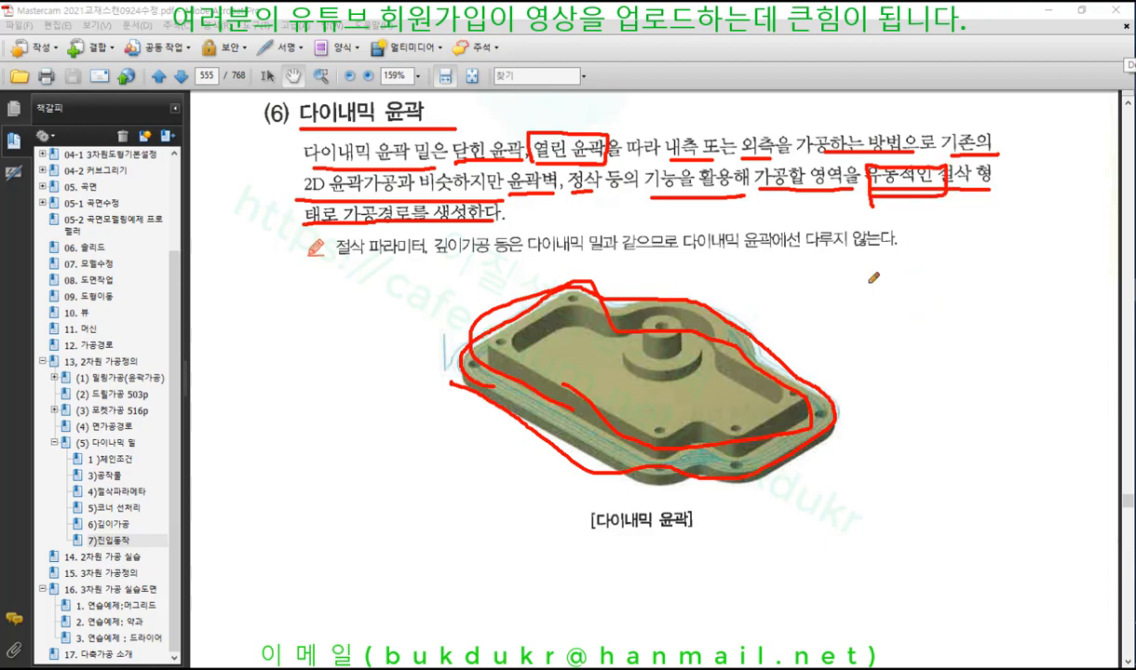
{"action": "mouse_move", "coordinate": [341, 267]}
{"action": "left_mouse_down"}
{"action": "mouse_move", "coordinate": [520, 255]}
{"action": "mouse_move", "coordinate": [894, 264]}
{"action": "left_mouse_up"}
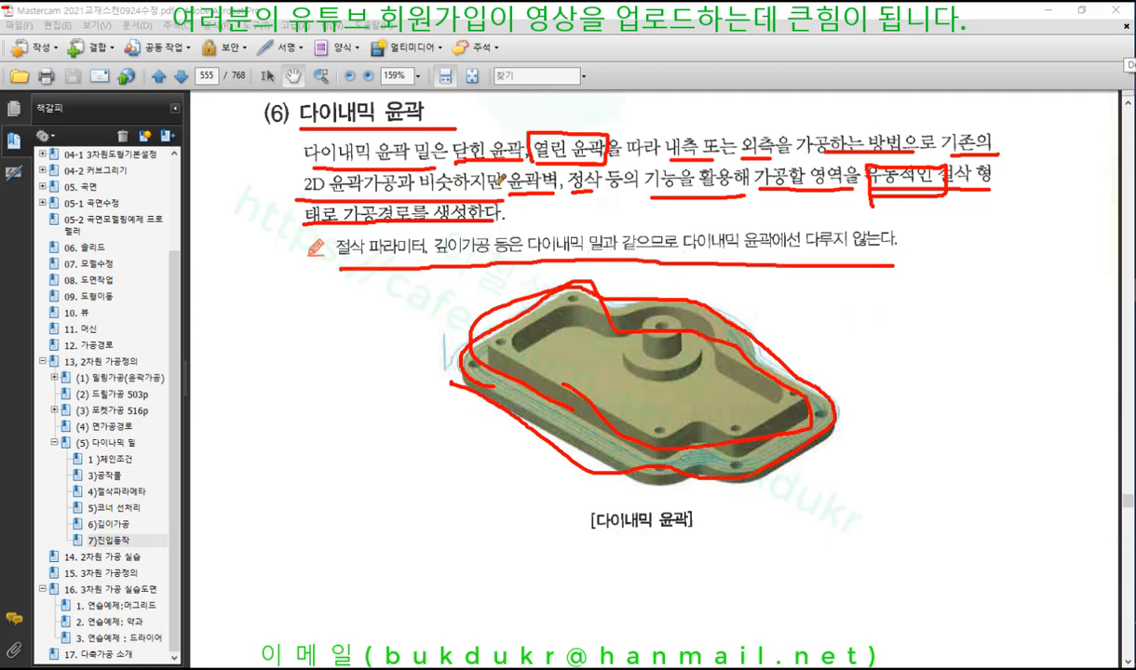
{"action": "left_click_drag", "start_coordinate": [303, 132], "coordinate": [316, 247]}
{"action": "right_click", "coordinate": [952, 298]}
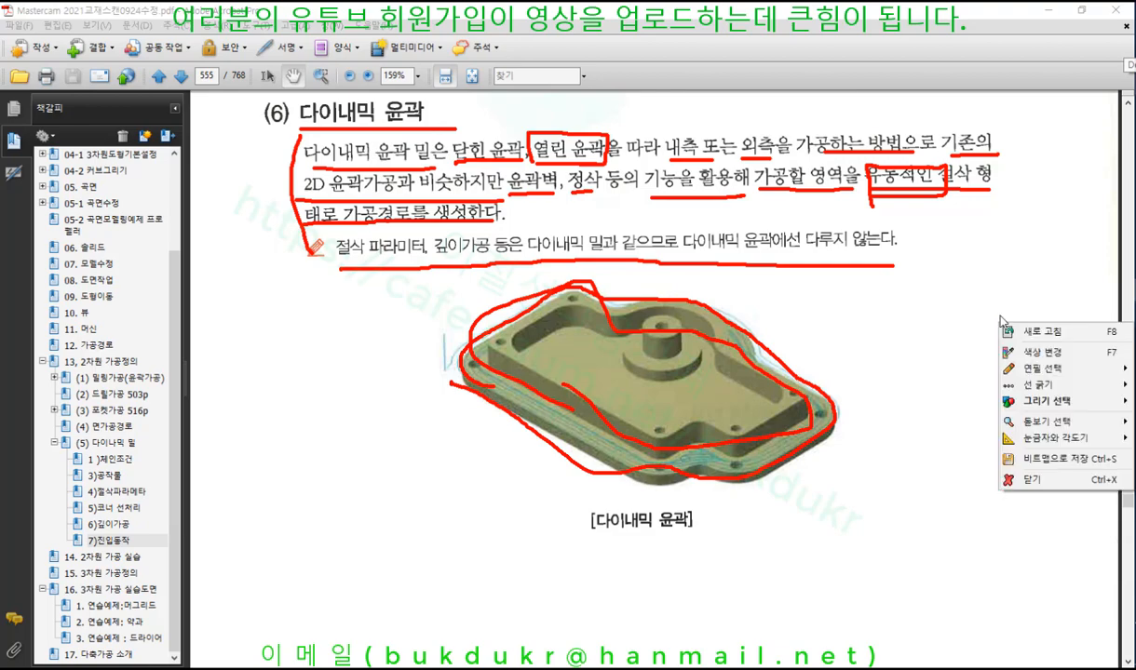
{"action": "left_click", "coordinate": [1006, 460]}
Step: View the 윤곽 벽 settings page in the manual and switch to Mastercam
{"action": "scroll", "coordinate": [859, 383], "scroll_direction": "down", "scroll_amount": 4}
{"action": "scroll", "coordinate": [858, 383], "scroll_direction": "down", "scroll_amount": 15}
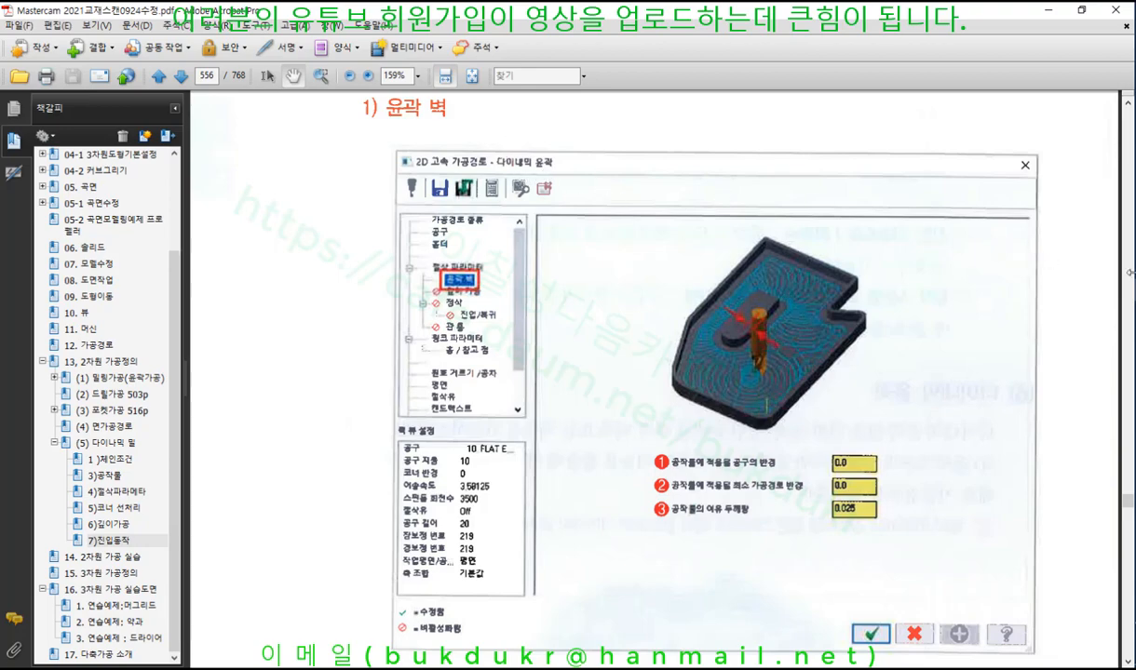
{"action": "key", "text": "alt+Tab"}
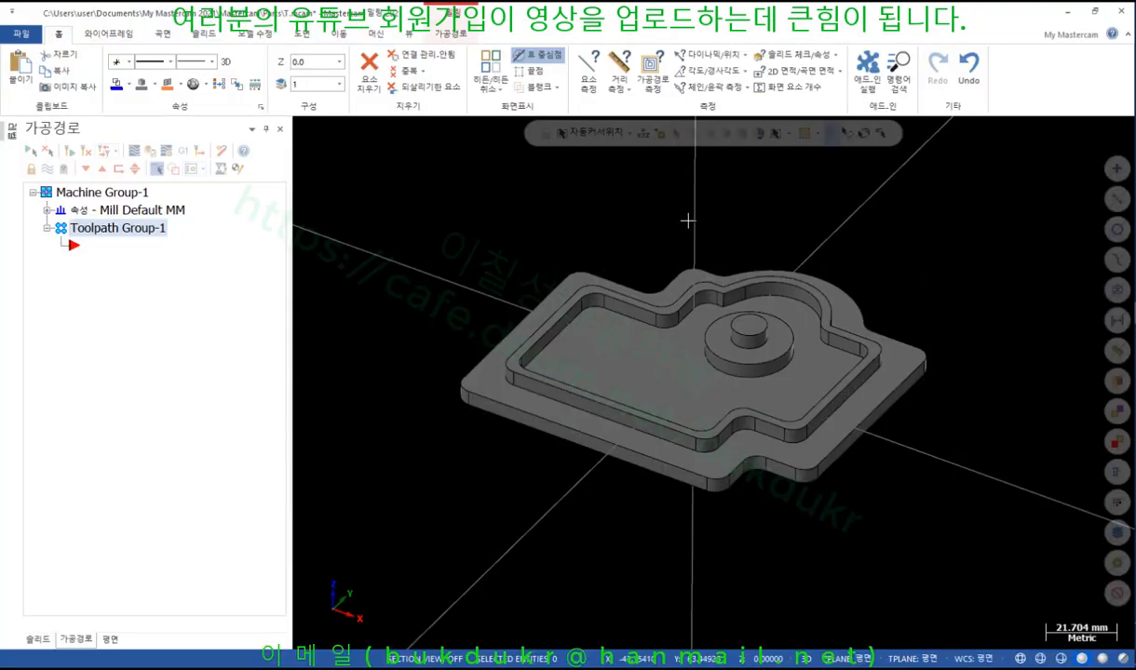
Step: Color the solid's lower flange face around the raised wall dark blue
{"action": "scroll", "coordinate": [687, 219], "scroll_direction": "up", "scroll_amount": 1}
{"action": "scroll", "coordinate": [742, 213], "scroll_direction": "down", "scroll_amount": 2}
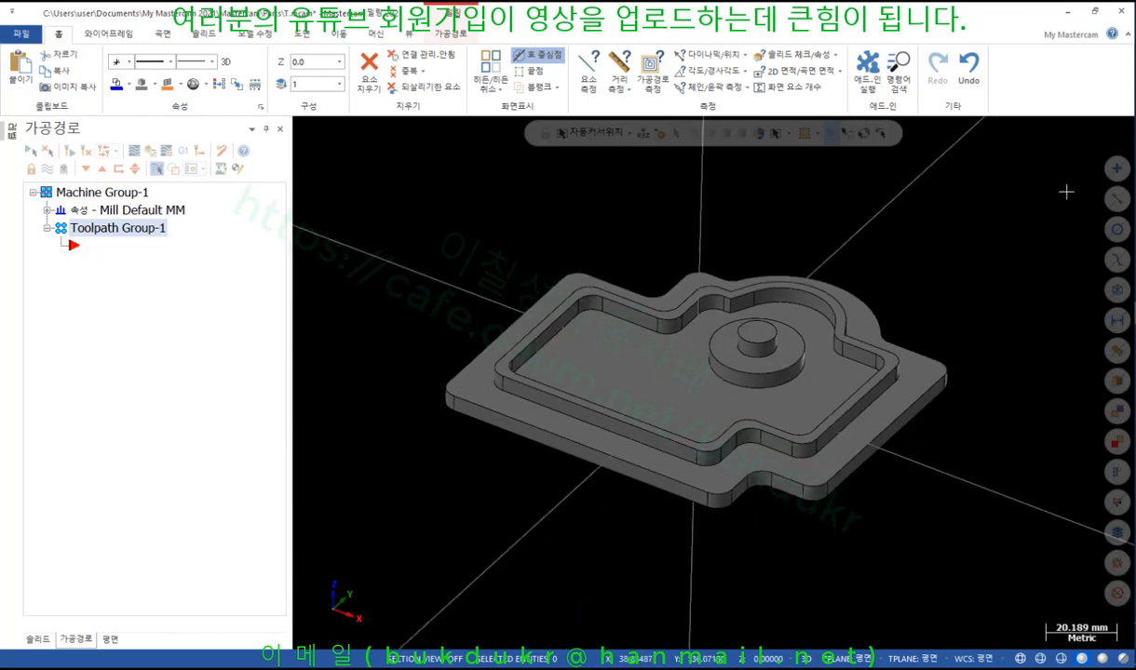
{"action": "left_click", "coordinate": [207, 34]}
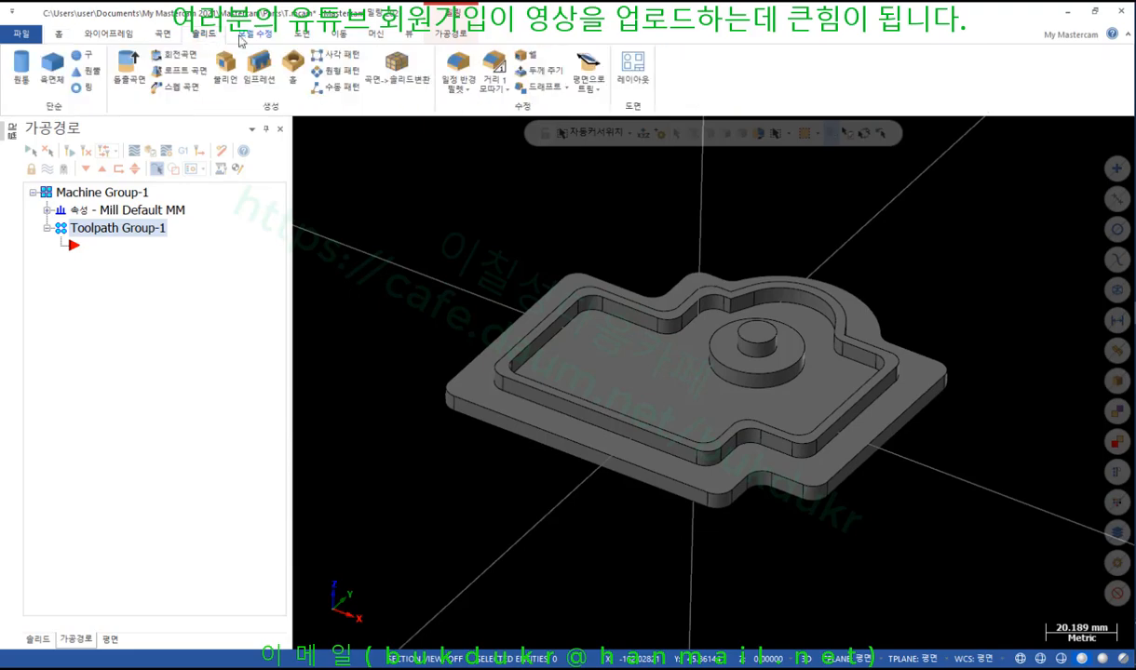
{"action": "left_click", "coordinate": [253, 35]}
{"action": "left_click", "coordinate": [573, 54]}
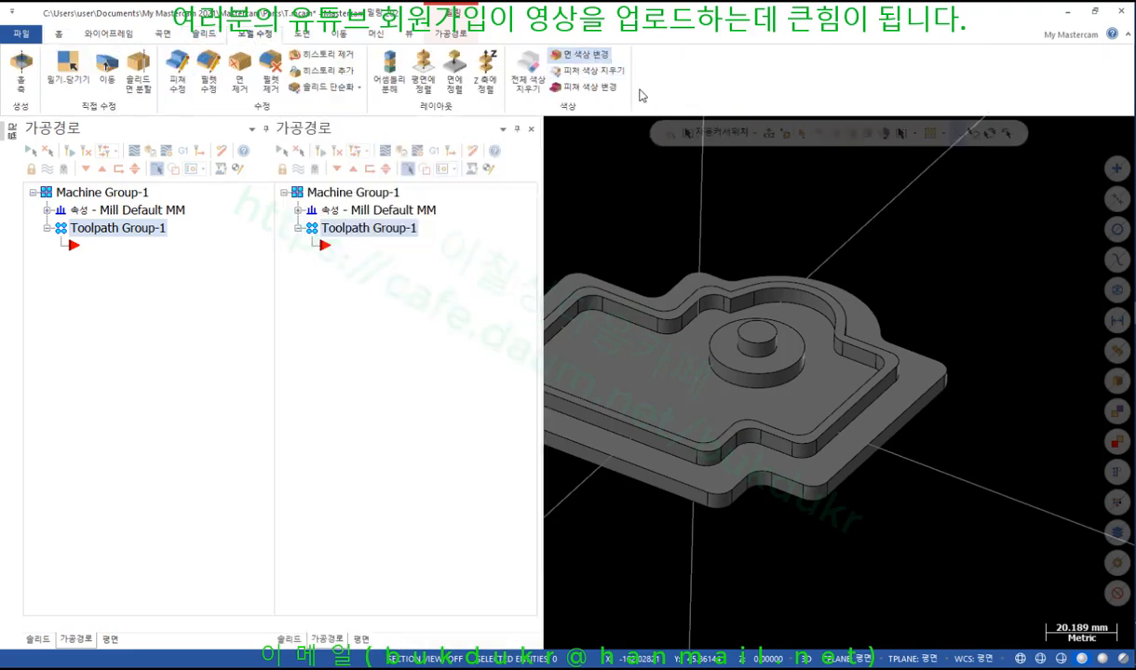
{"action": "left_click", "coordinate": [720, 445]}
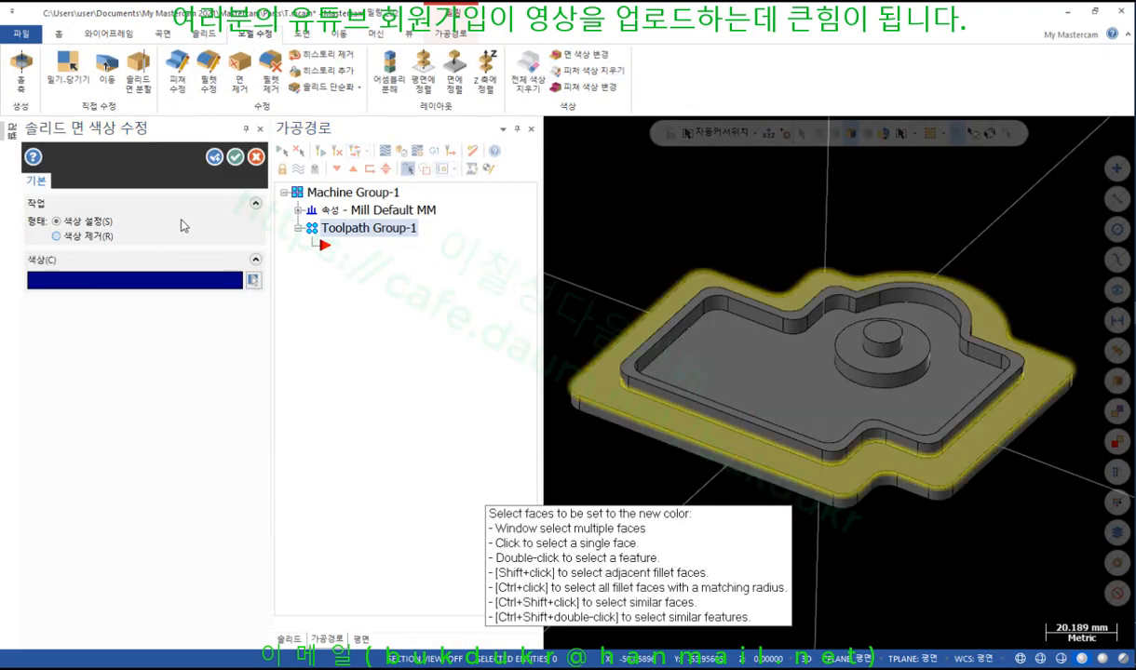
{"action": "left_click", "coordinate": [234, 157]}
Step: Start a Dynamic Mill (다이내믹 밀) toolpath and chain the blue face's outer edge loop as the machining region
{"action": "middle_click_drag", "start_coordinate": [582, 198], "coordinate": [579, 229]}
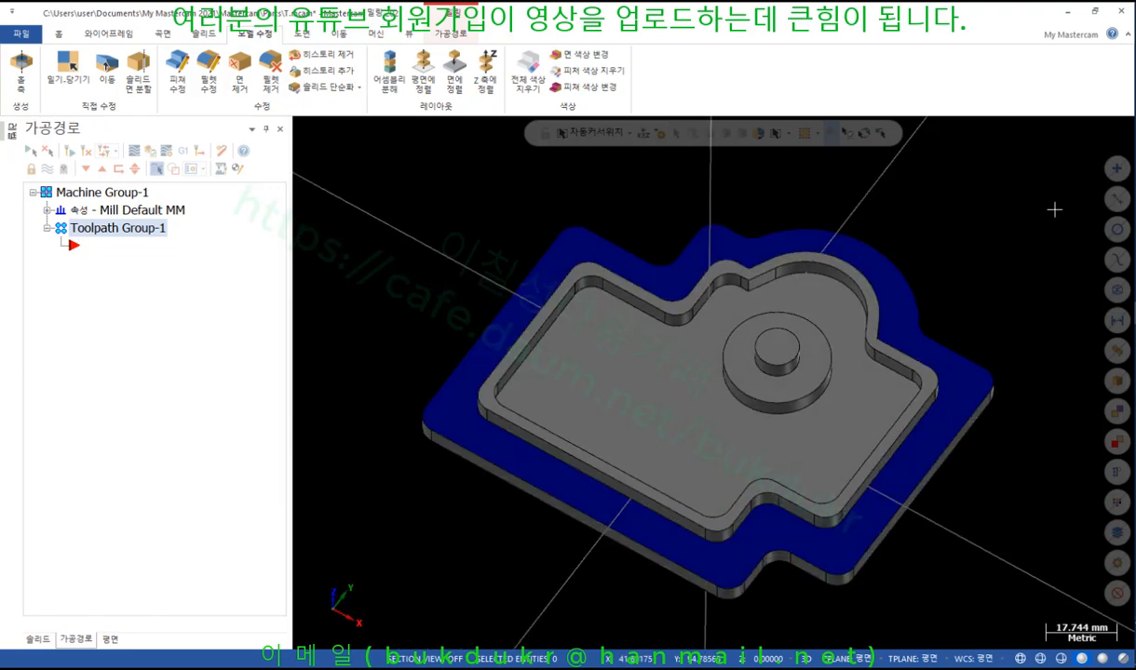
{"action": "middle_click_drag", "start_coordinate": [1032, 213], "coordinate": [1026, 203]}
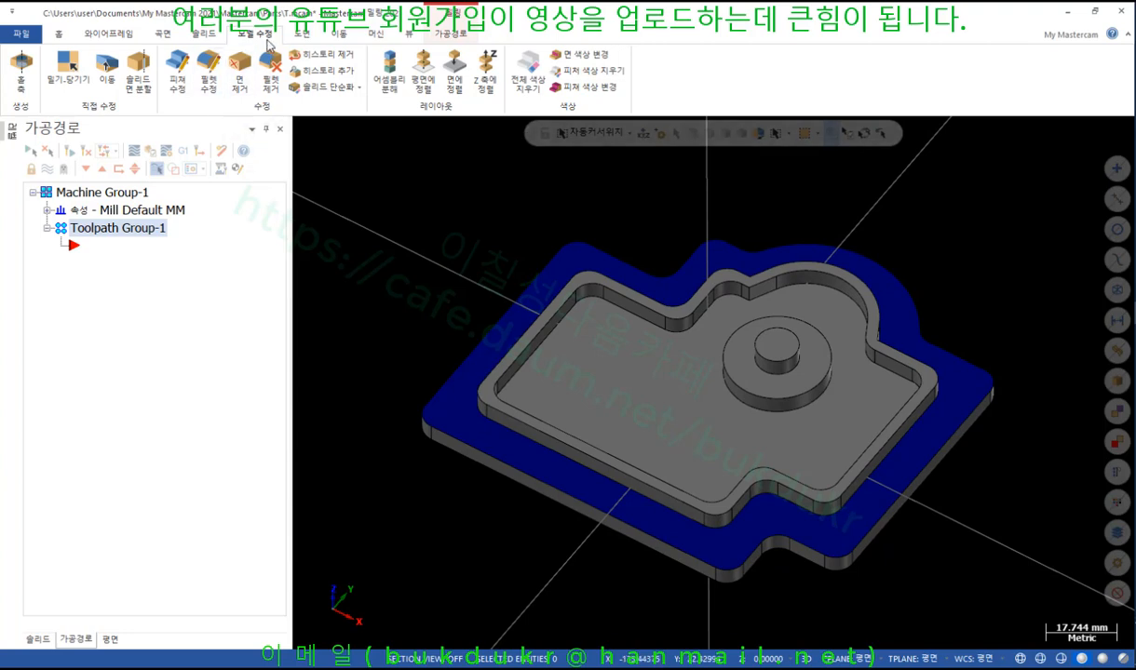
{"action": "left_click", "coordinate": [450, 33]}
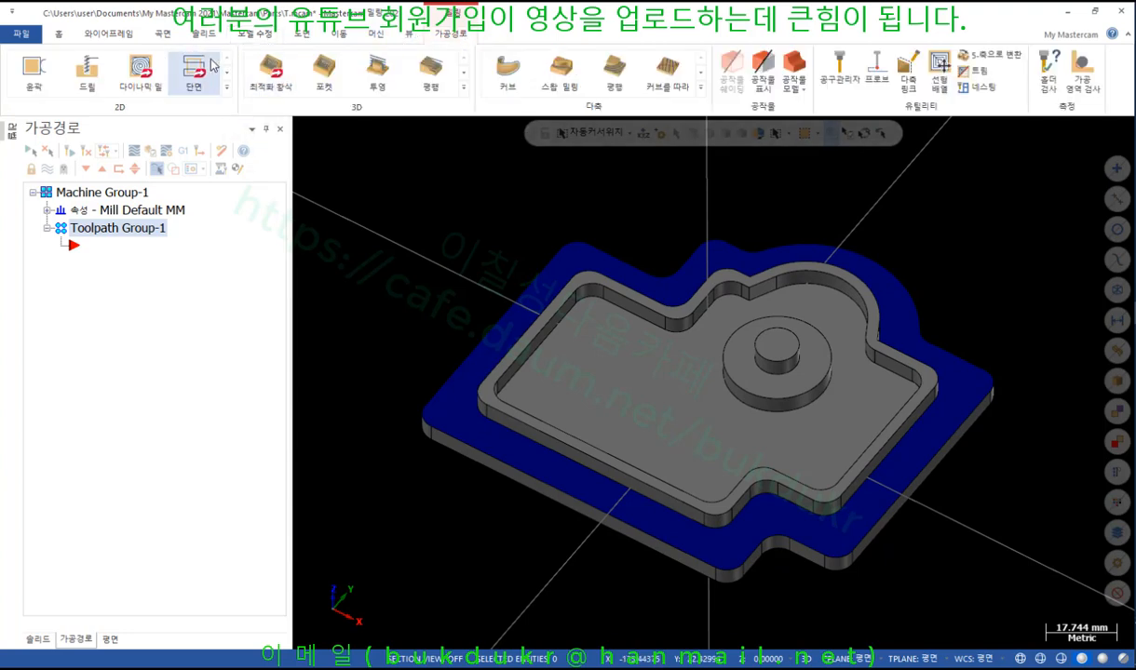
{"action": "left_click", "coordinate": [140, 68]}
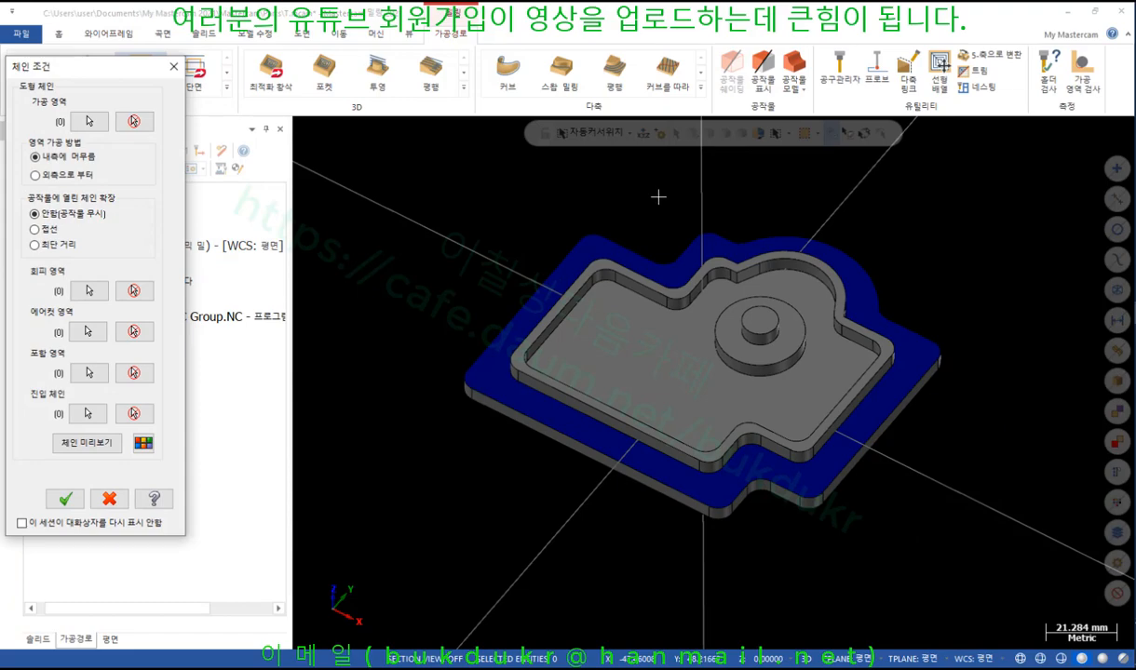
{"action": "left_click", "coordinate": [88, 121]}
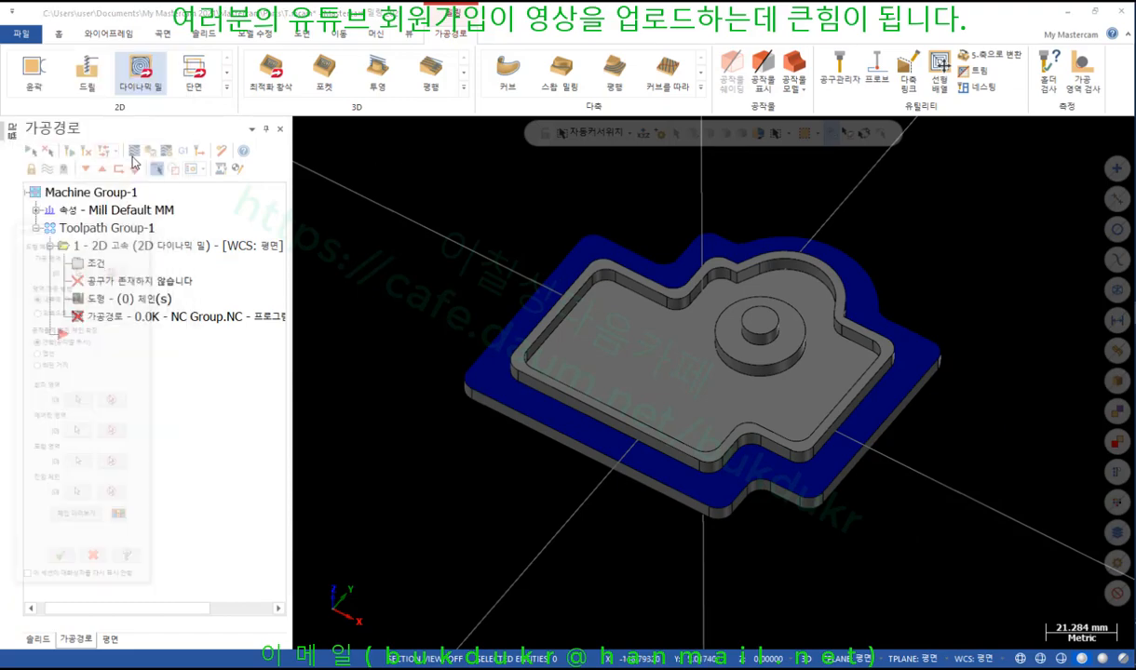
{"action": "left_click", "coordinate": [521, 368]}
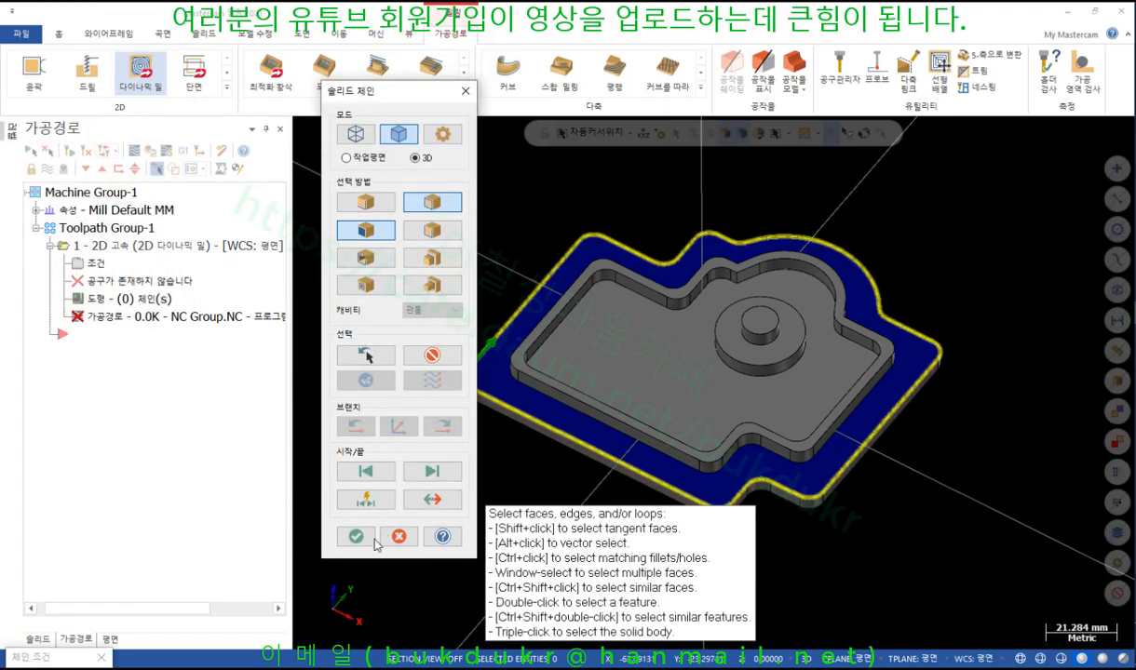
{"action": "left_click", "coordinate": [356, 536]}
Step: Chain the blue face's inner loop as the avoidance region, with the machining strategy 외측으로 부터, and accept the chain options
{"action": "left_click", "coordinate": [85, 287]}
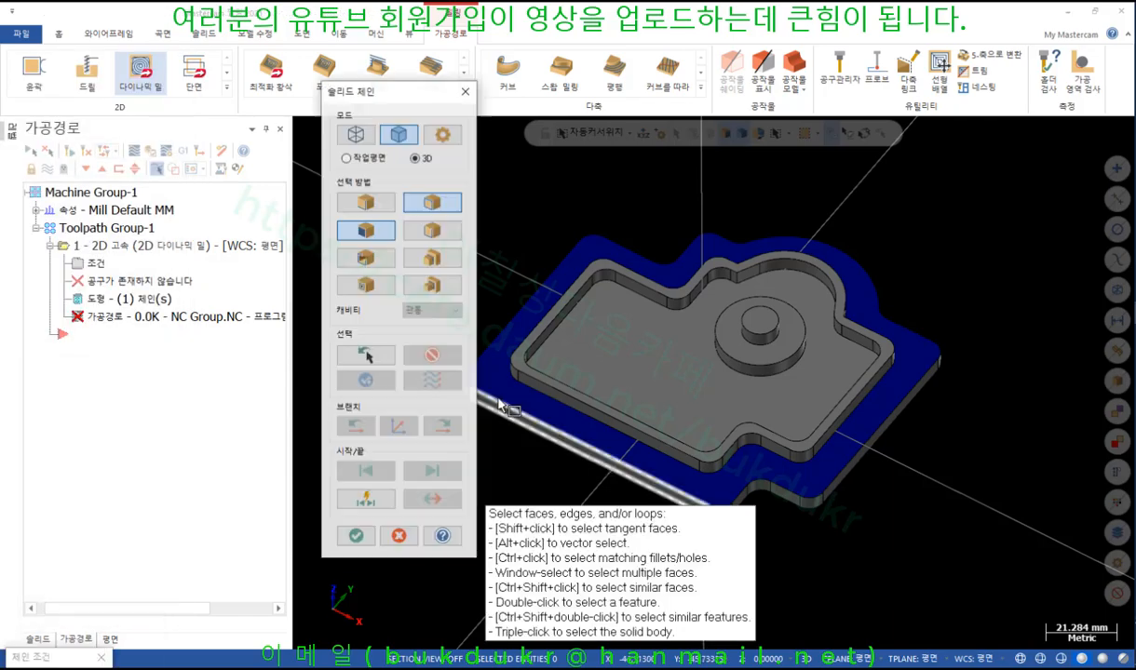
{"action": "left_click", "coordinate": [541, 399]}
{"action": "left_click", "coordinate": [355, 537]}
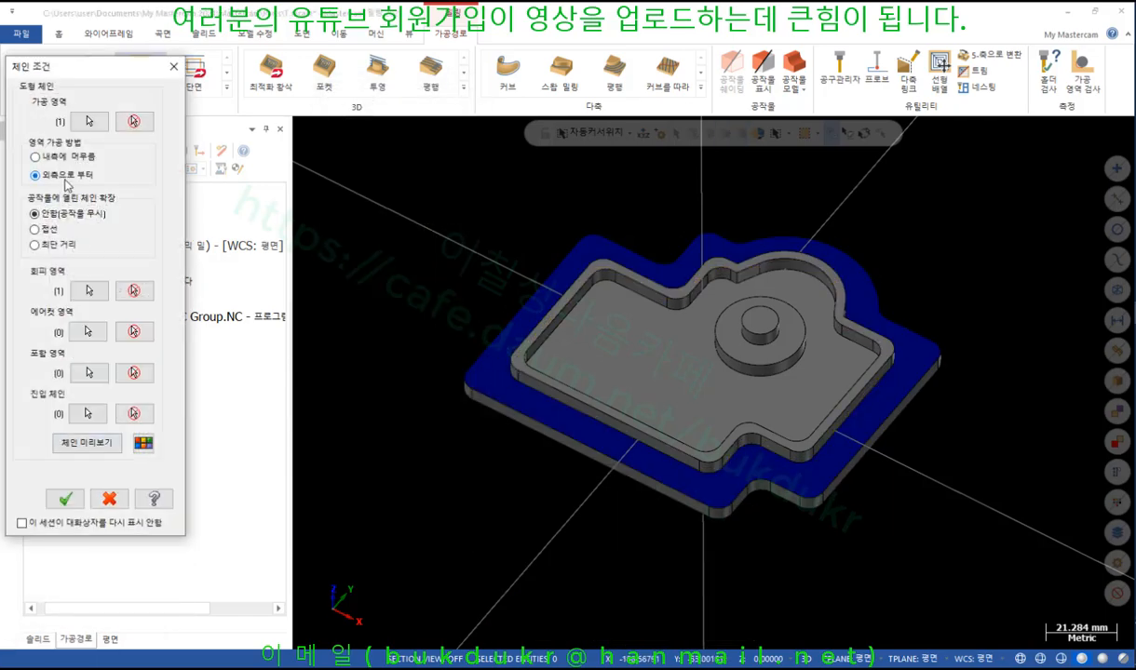
{"action": "left_click", "coordinate": [65, 499]}
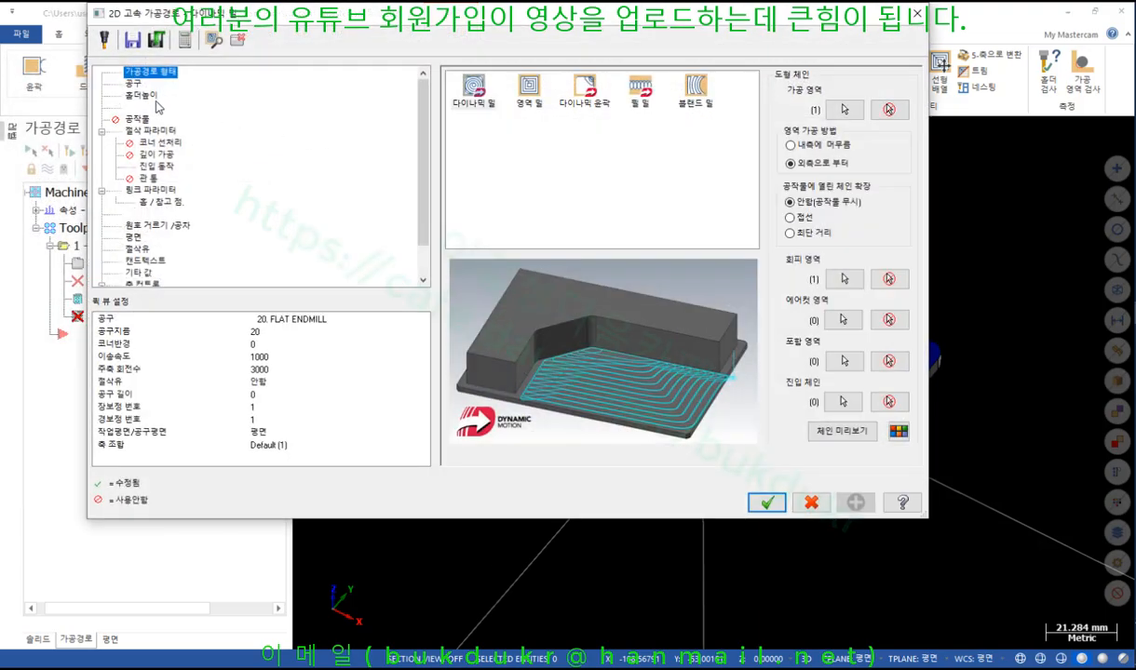
Step: Select the 10 mm FLAT END MILL - 10 from the tool library for the toolpath
{"action": "left_click", "coordinate": [138, 84]}
{"action": "left_click", "coordinate": [477, 323]}
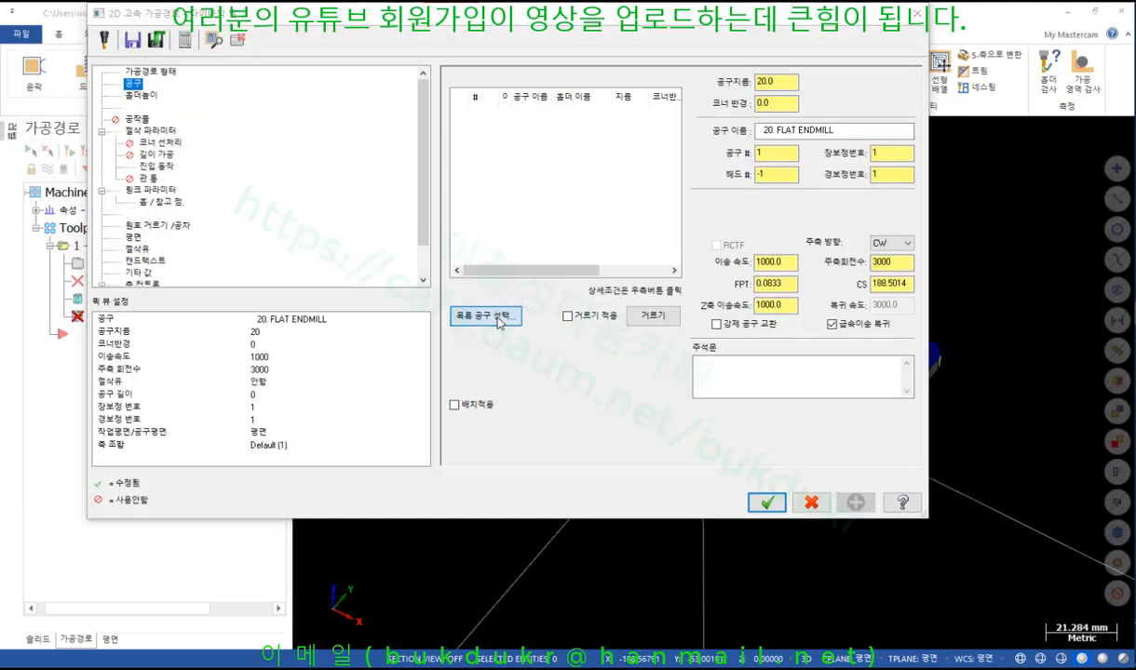
{"action": "double_click", "coordinate": [149, 201]}
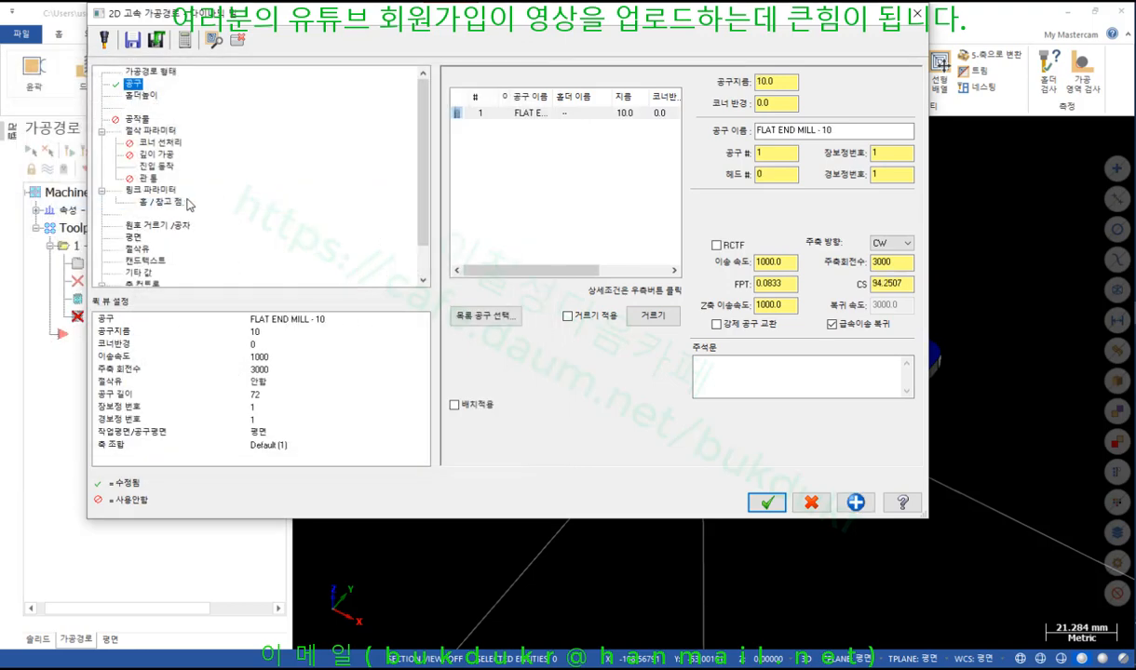
Step: Set the stock to leave on walls to 0 in the cut parameters
{"action": "left_click", "coordinate": [149, 130]}
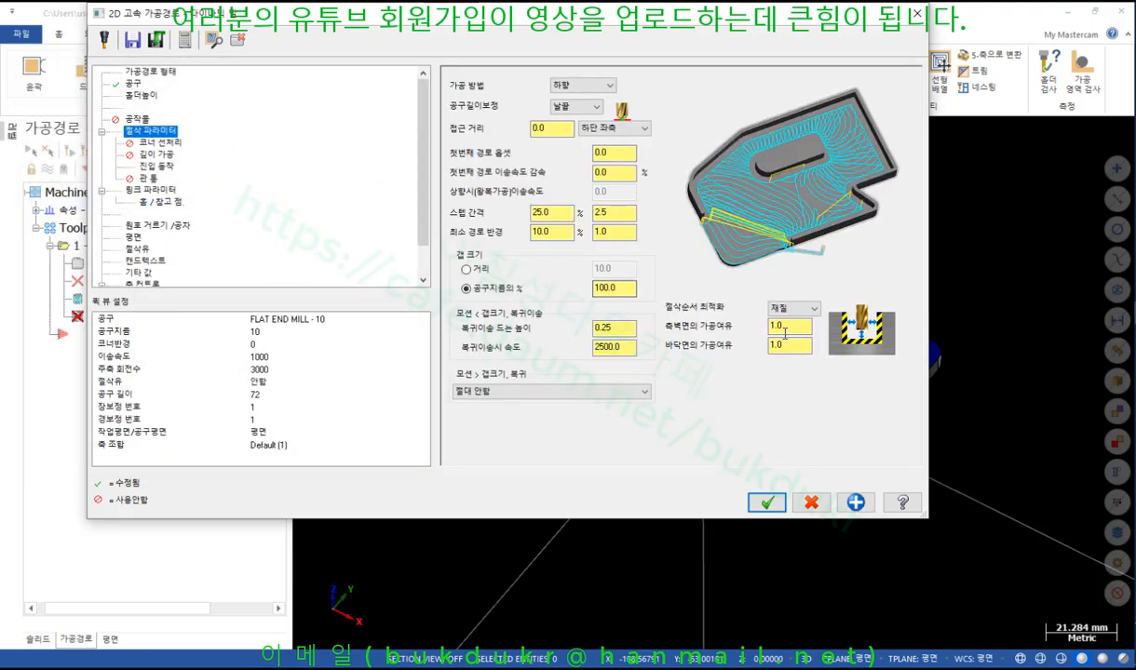
{"action": "left_click_drag", "start_coordinate": [801, 326], "coordinate": [730, 335]}
{"action": "type", "text": "0"}
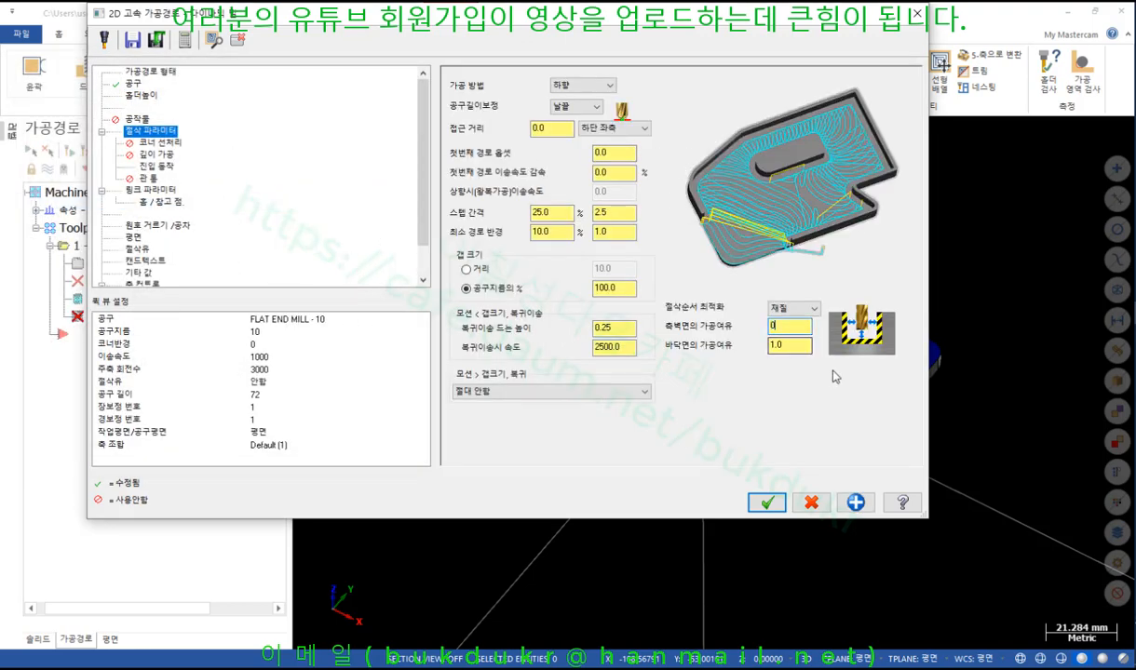
Step: In the linking parameters, take the top of stock (5.0) from the wall's upper edge and the depth (0.0) from the flange face, then generate the toolpath
{"action": "key", "text": "Tab"}
{"action": "left_click", "coordinate": [163, 190]}
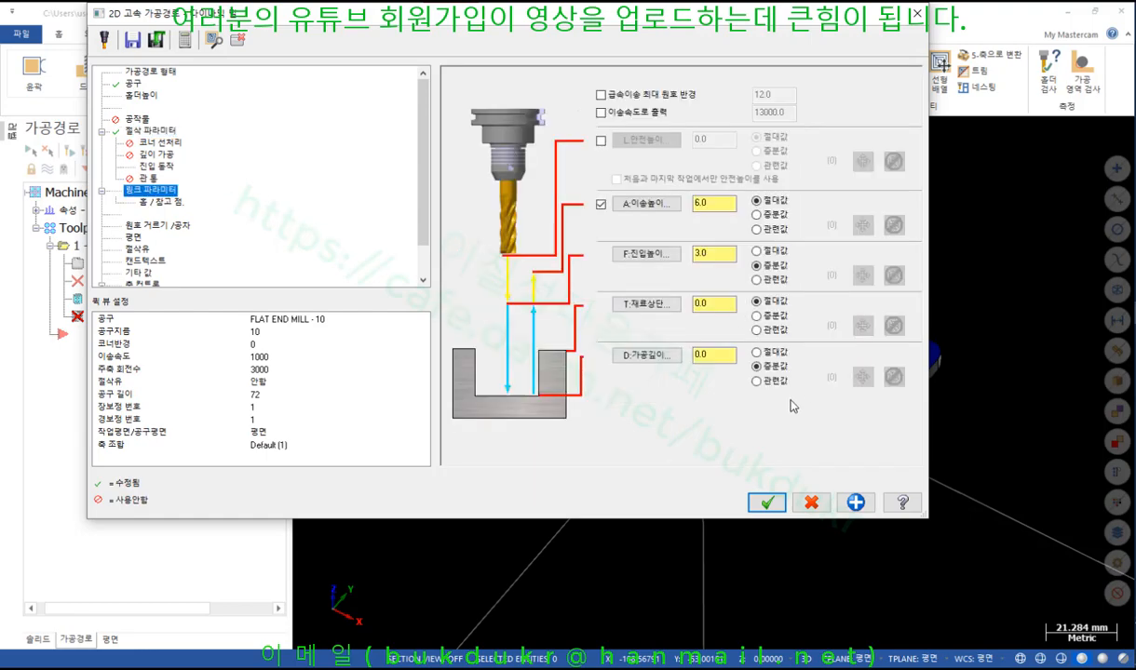
{"action": "left_click", "coordinate": [668, 307]}
{"action": "left_click", "coordinate": [684, 298]}
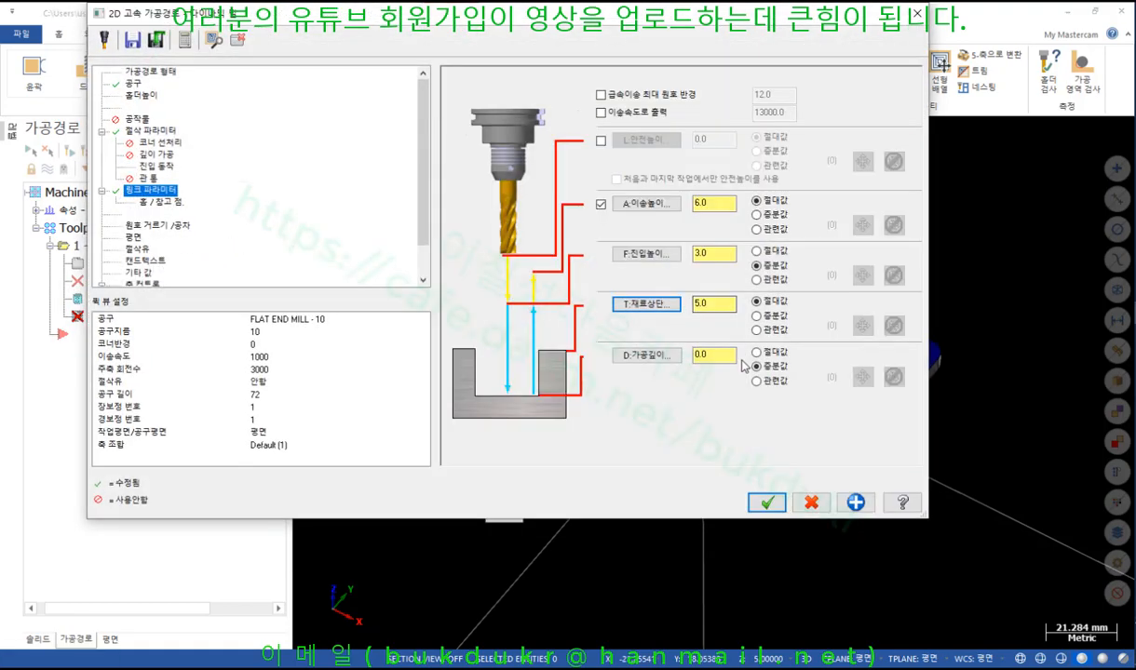
{"action": "left_click", "coordinate": [638, 408]}
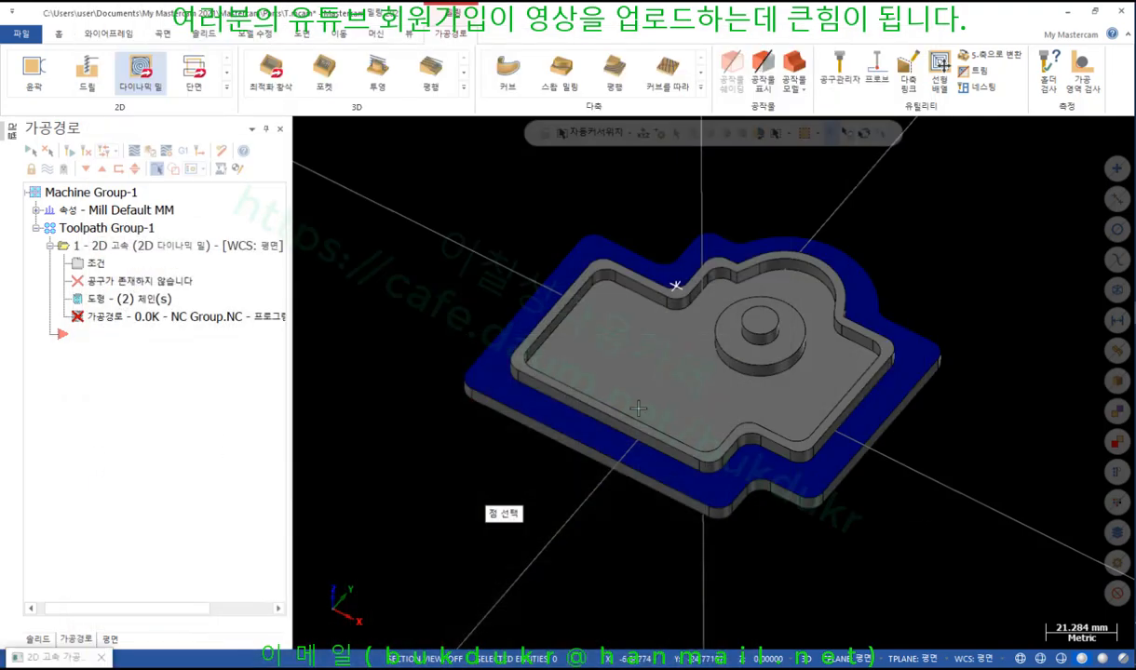
{"action": "left_click", "coordinate": [703, 473]}
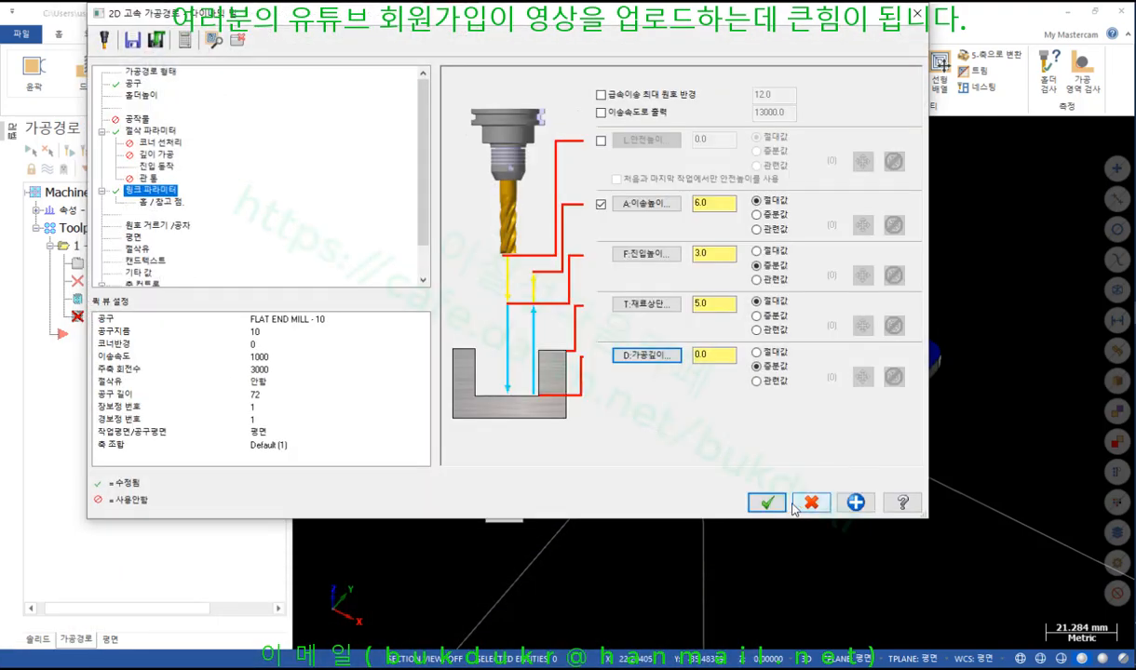
{"action": "left_click", "coordinate": [763, 498]}
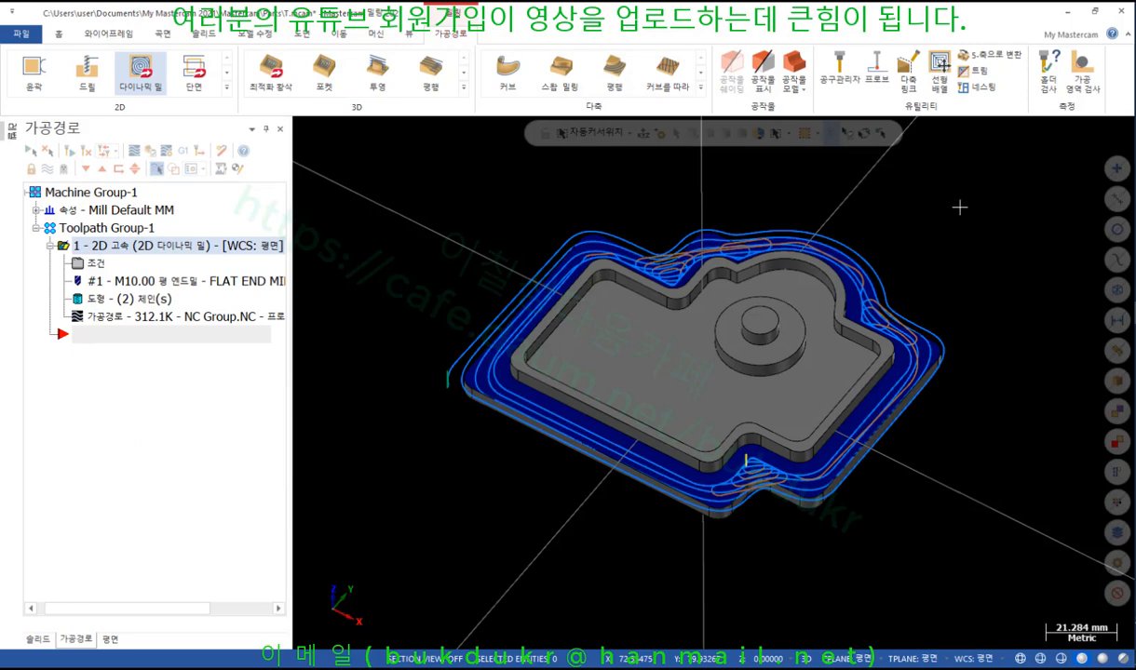
Step: Backplot the dynamic mill toolpath through to its end in the top view with the cut area shaded
{"action": "right_click", "coordinate": [991, 211]}
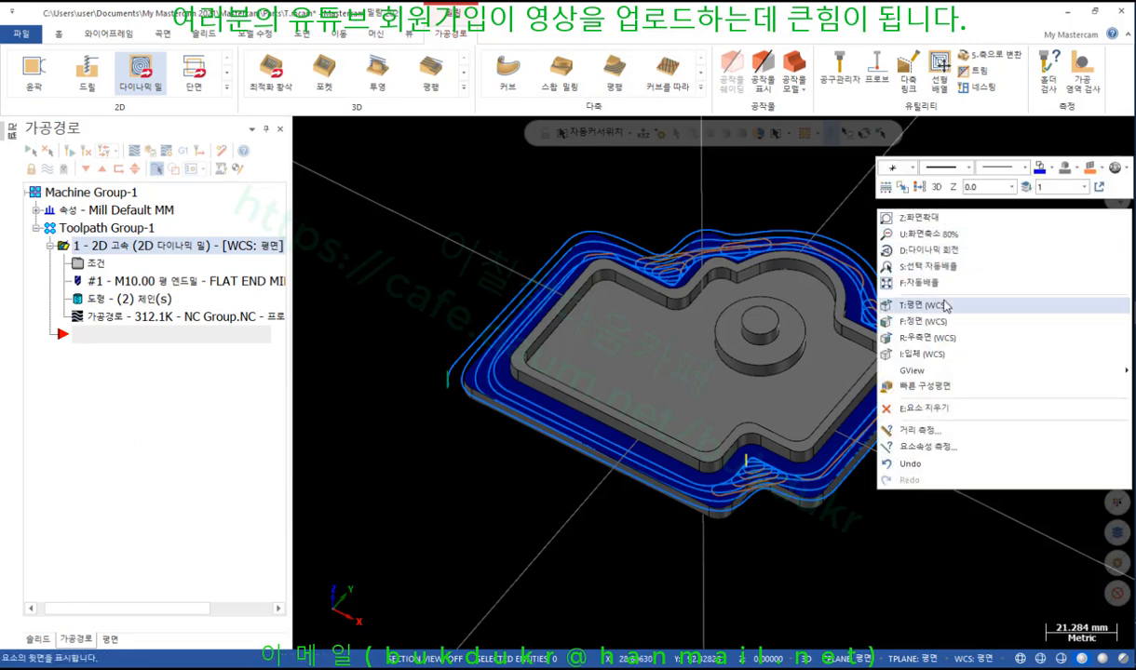
{"action": "left_click", "coordinate": [1001, 307]}
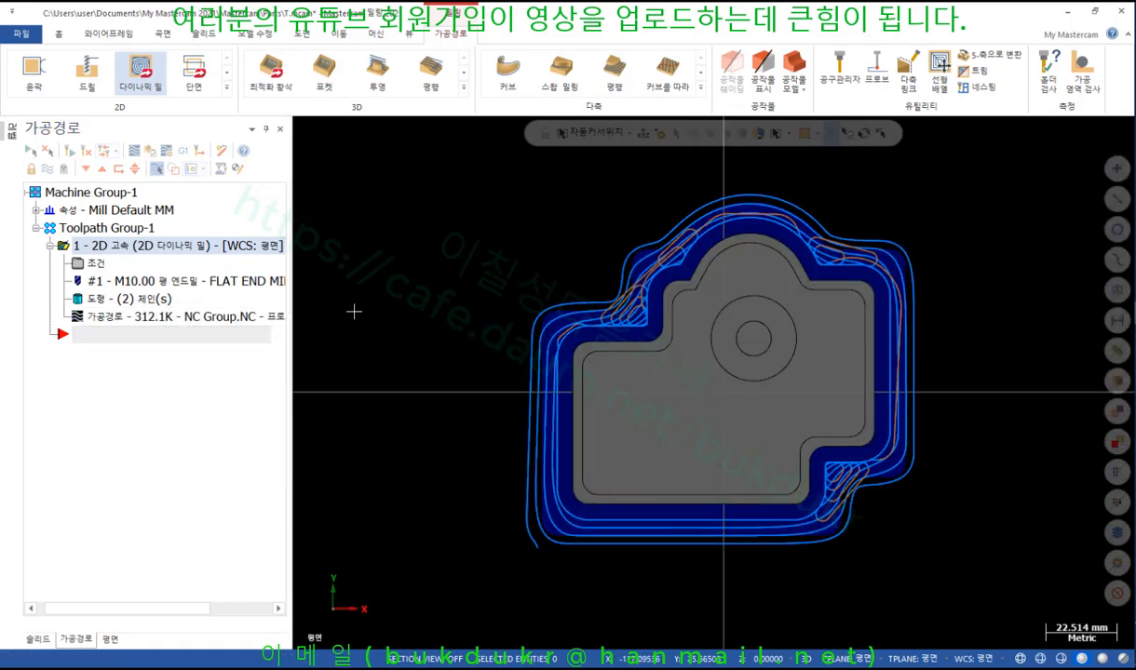
{"action": "left_click", "coordinate": [167, 317]}
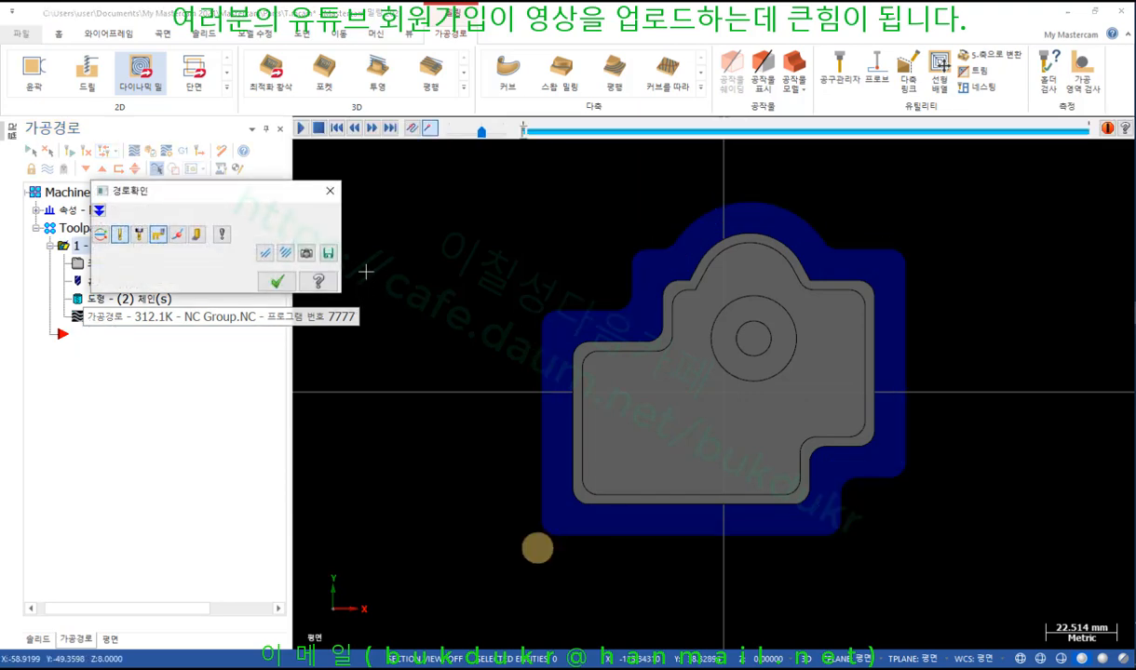
{"action": "mouse_move", "coordinate": [524, 131]}
{"action": "left_mouse_down"}
{"action": "mouse_move", "coordinate": [705, 133]}
{"action": "mouse_move", "coordinate": [820, 184]}
{"action": "mouse_move", "coordinate": [1099, 239]}
{"action": "left_mouse_up"}
{"action": "left_click", "coordinate": [197, 234]}
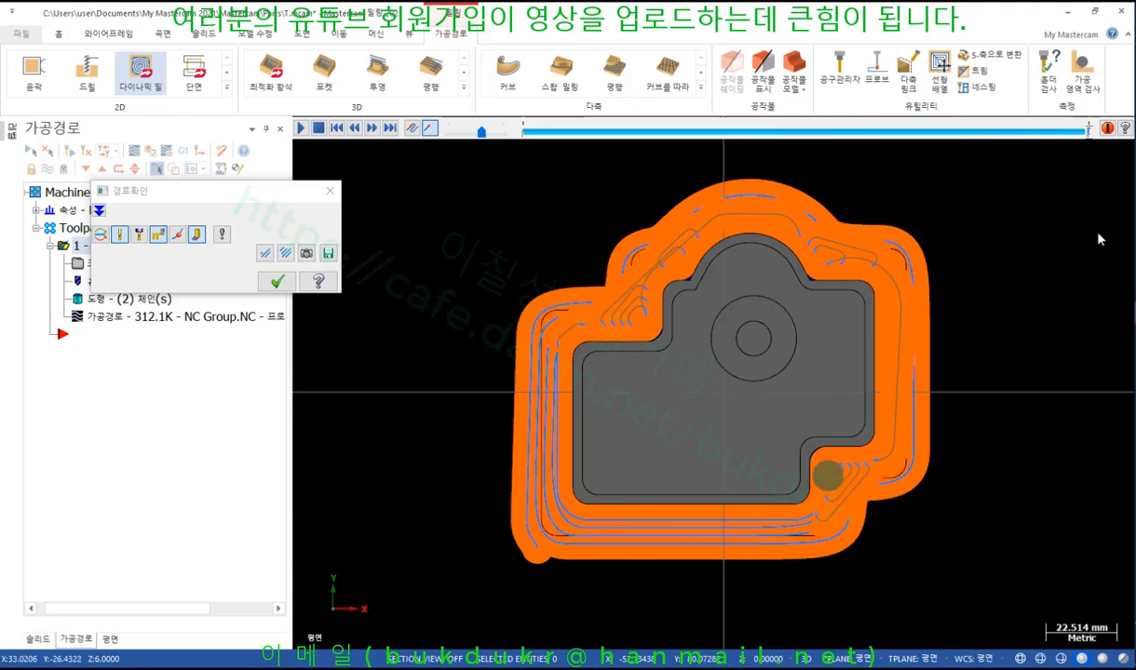
Step: Examine the backplotted path around the flange in 3D without the cut shading, and close the backplot
{"action": "scroll", "coordinate": [762, 342], "scroll_direction": "up", "scroll_amount": 6}
{"action": "middle_click_drag", "start_coordinate": [750, 348], "coordinate": [707, 297]}
{"action": "left_click", "coordinate": [199, 236]}
{"action": "scroll", "coordinate": [693, 361], "scroll_direction": "down", "scroll_amount": 4}
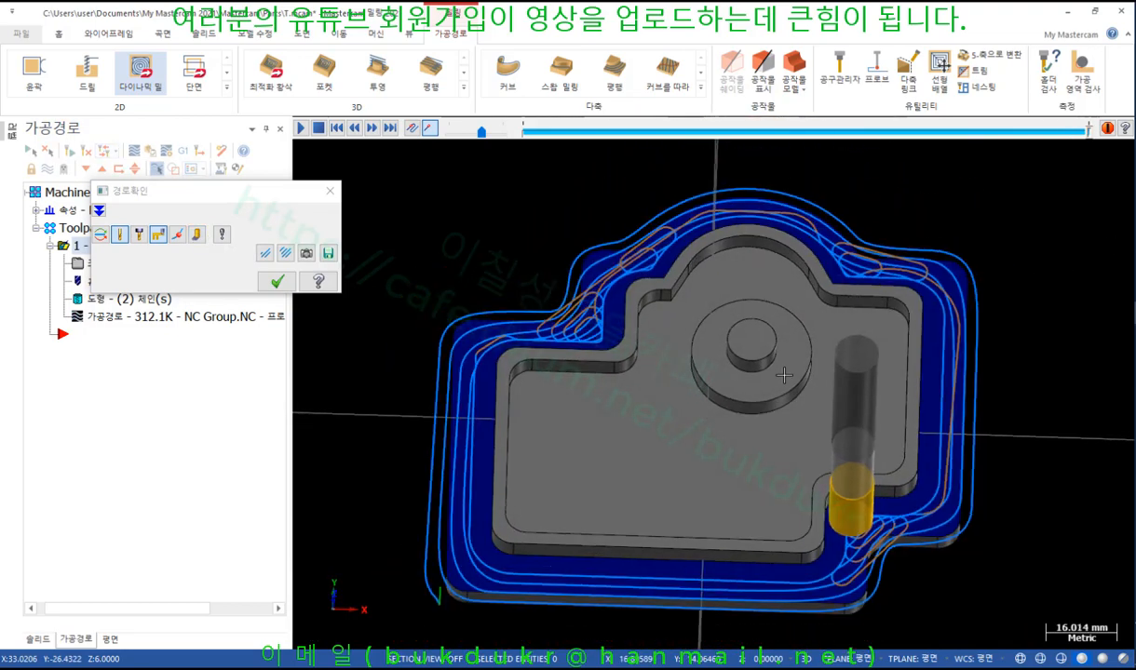
{"action": "mouse_move", "coordinate": [684, 367]}
{"action": "middle_mouse_down"}
{"action": "mouse_move", "coordinate": [719, 374]}
{"action": "mouse_move", "coordinate": [687, 354]}
{"action": "middle_mouse_up"}
{"action": "scroll", "coordinate": [687, 353], "scroll_direction": "up", "scroll_amount": 4}
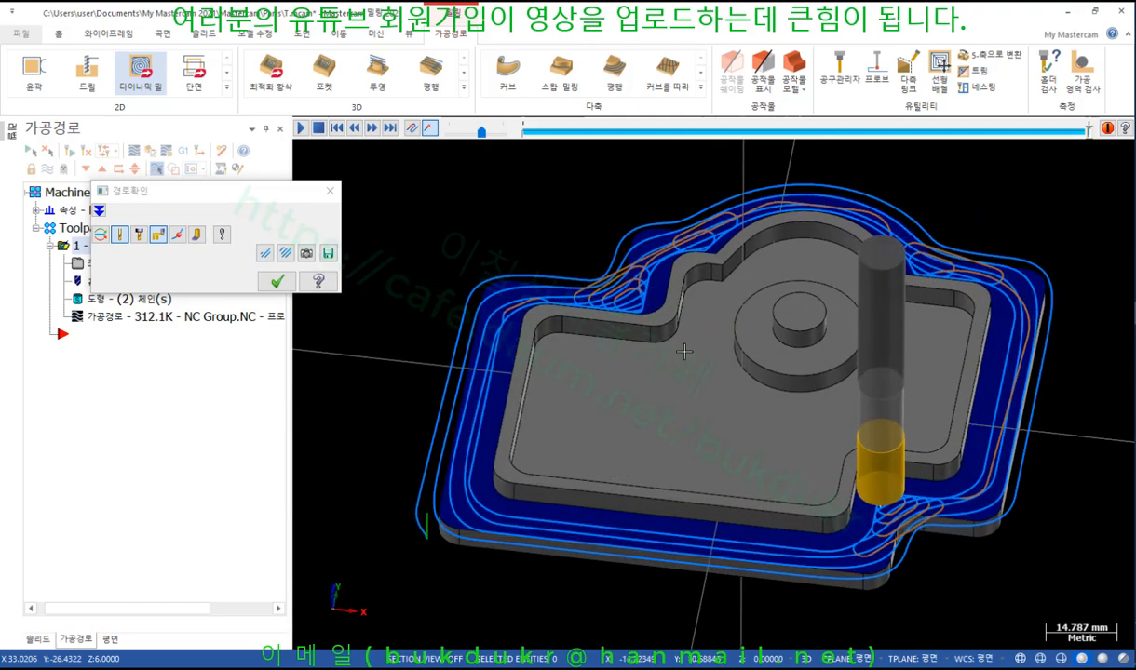
{"action": "left_click", "coordinate": [277, 283]}
Step: Collapse the first Dynamic Mill operation and hide its toolpath display on the part
{"action": "left_click", "coordinate": [51, 245]}
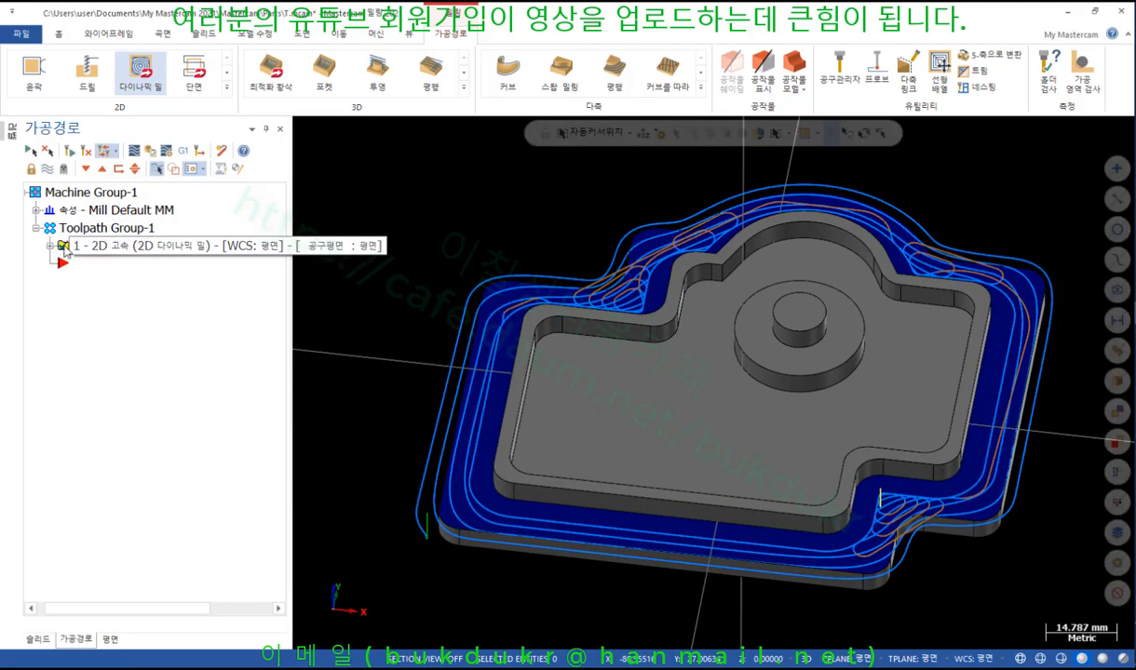
{"action": "left_click", "coordinate": [47, 169]}
{"action": "scroll", "coordinate": [602, 450], "scroll_direction": "down", "scroll_amount": 3}
{"action": "scroll", "coordinate": [895, 399], "scroll_direction": "up", "scroll_amount": 2}
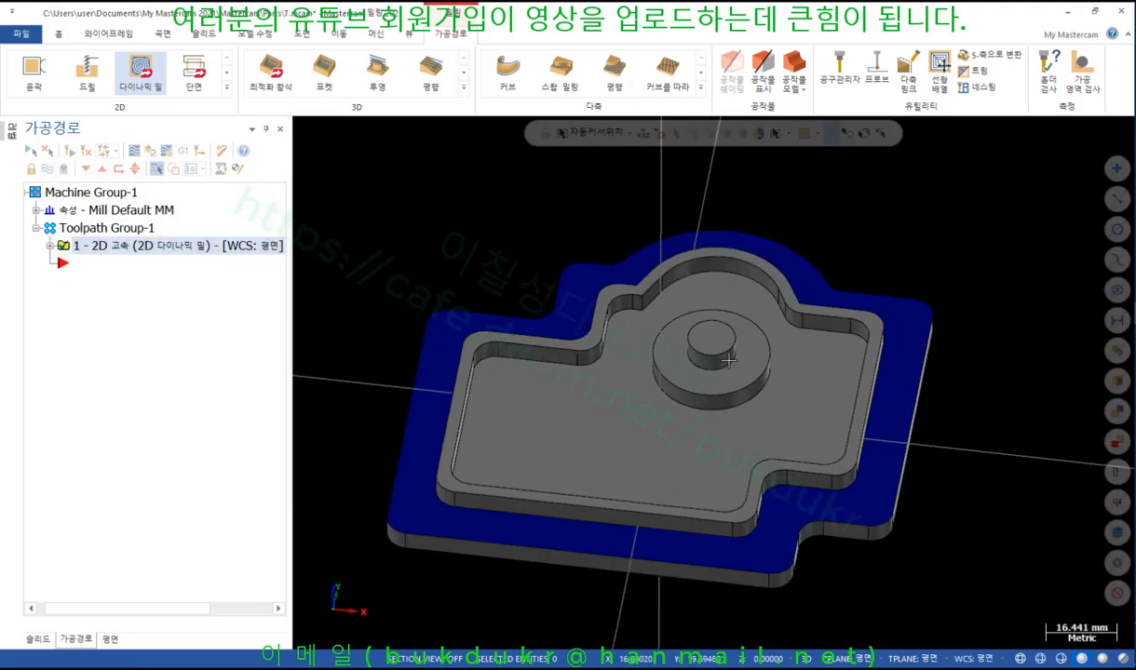
{"action": "scroll", "coordinate": [695, 344], "scroll_direction": "down", "scroll_amount": 1}
{"action": "middle_click_drag", "start_coordinate": [697, 345], "coordinate": [748, 375]}
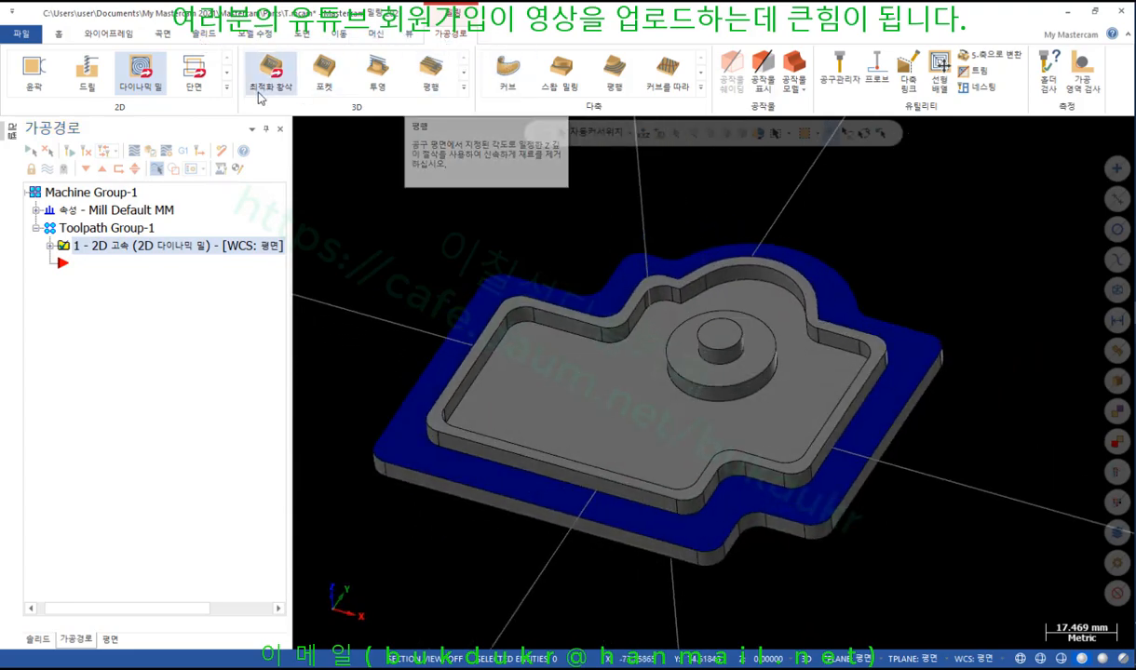
Step: Start a Dynamic Contour (다이내믹 윤곽) toolpath and chain the blue face's inner loop along the wall as the machining region
{"action": "left_click", "coordinate": [226, 86]}
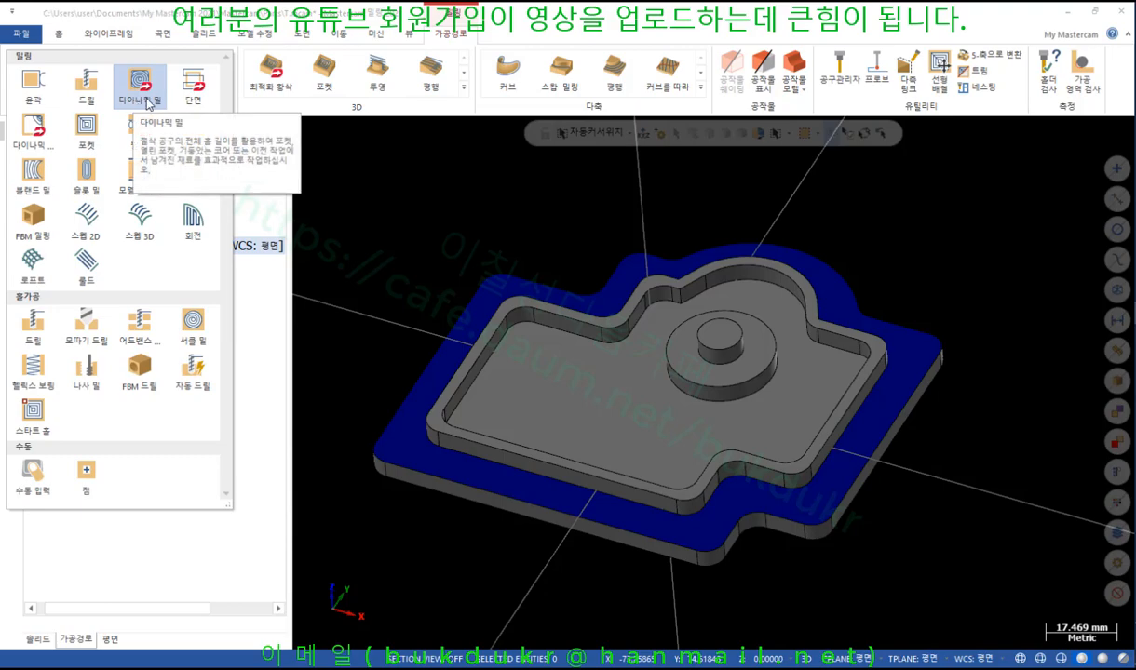
{"action": "left_click", "coordinate": [34, 150]}
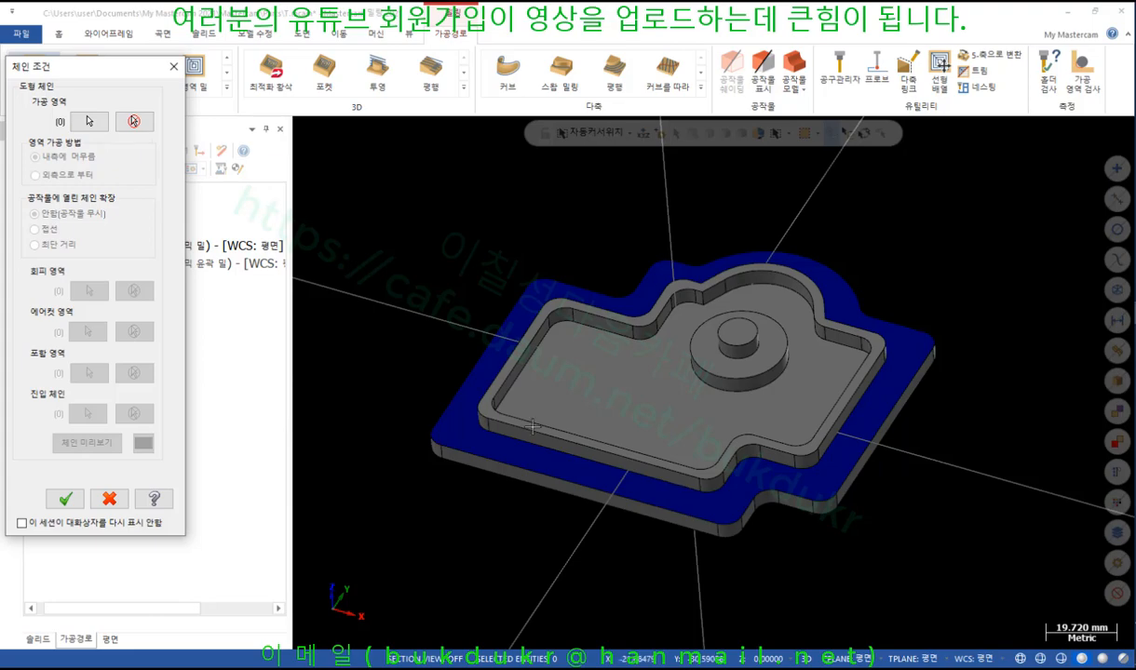
{"action": "left_click", "coordinate": [88, 122]}
{"action": "left_click", "coordinate": [685, 515]}
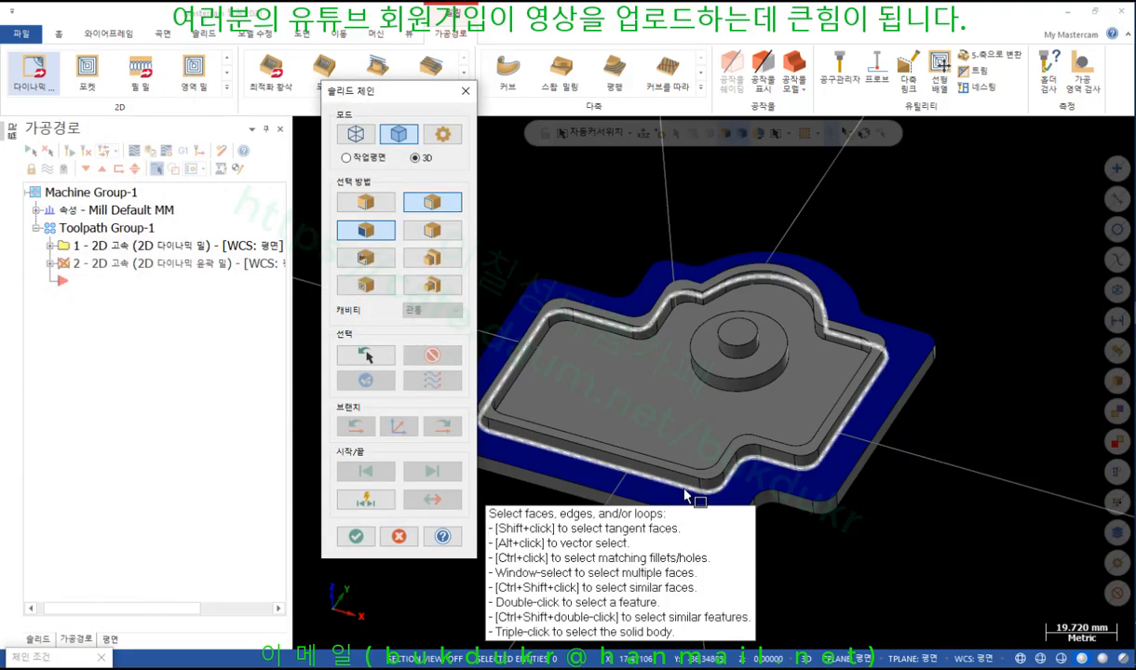
{"action": "left_click", "coordinate": [356, 536]}
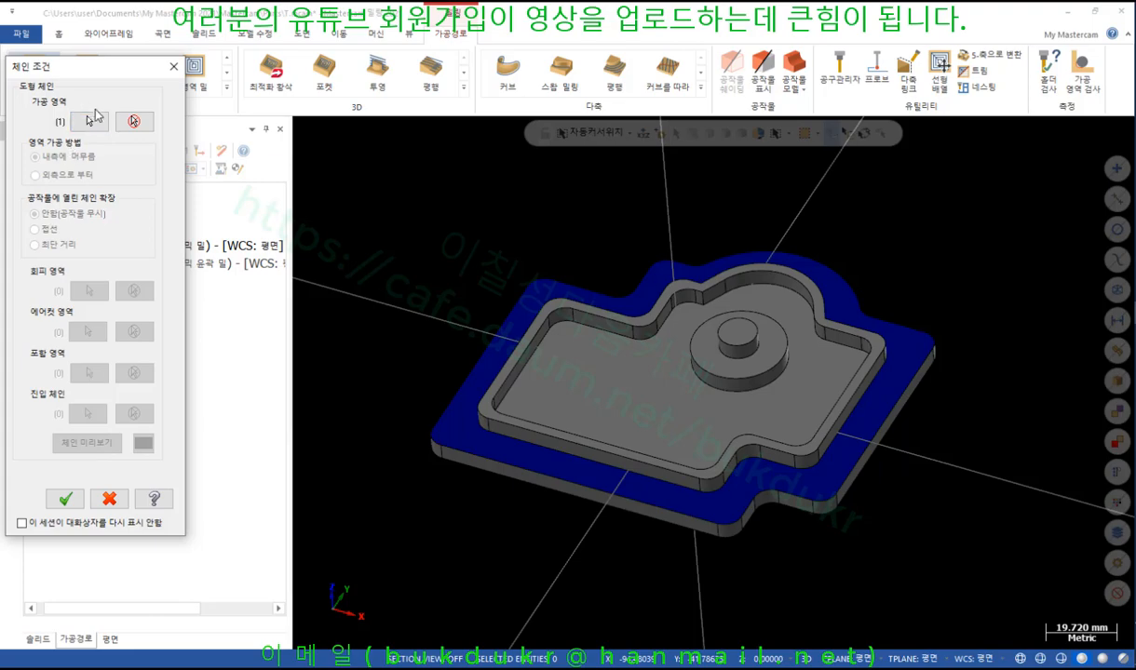
{"action": "left_click", "coordinate": [65, 500]}
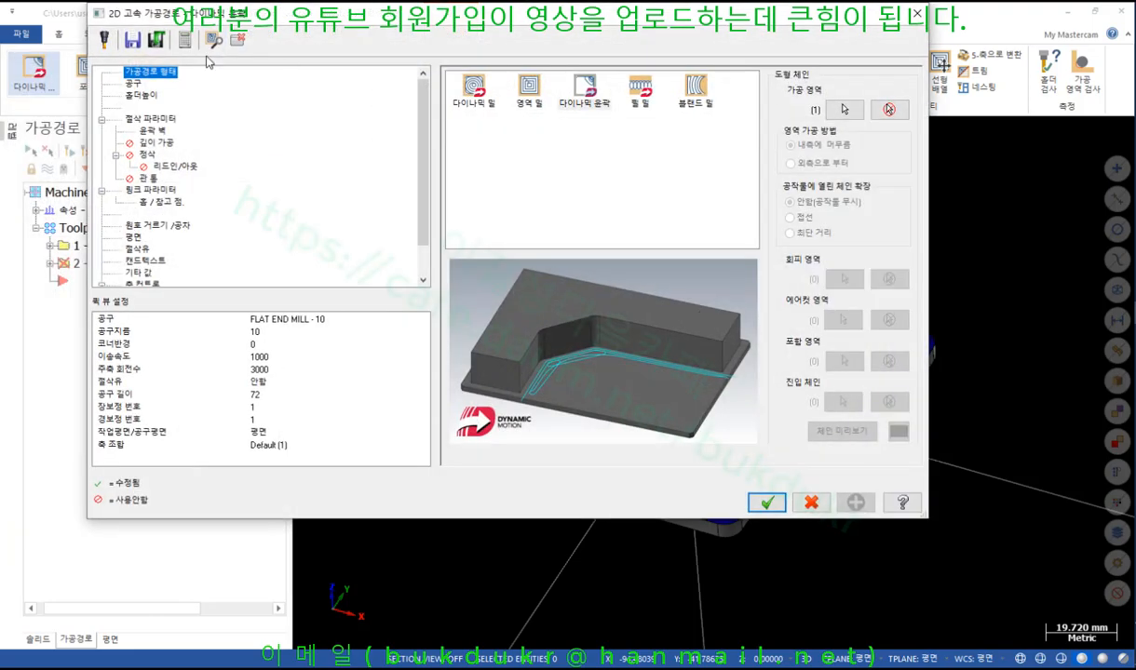
Step: Check that FLAT END MILL - 10 is the contour operation's tool, and set the stock to leave on walls and floor to 0
{"action": "left_click", "coordinate": [136, 84]}
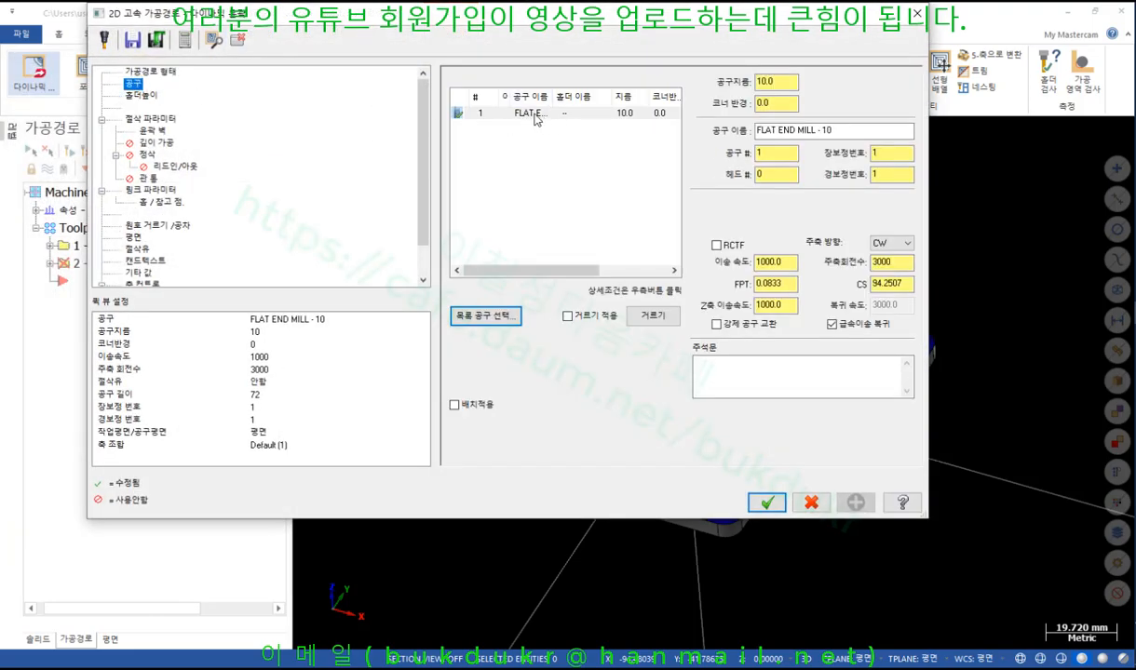
{"action": "left_click", "coordinate": [162, 121]}
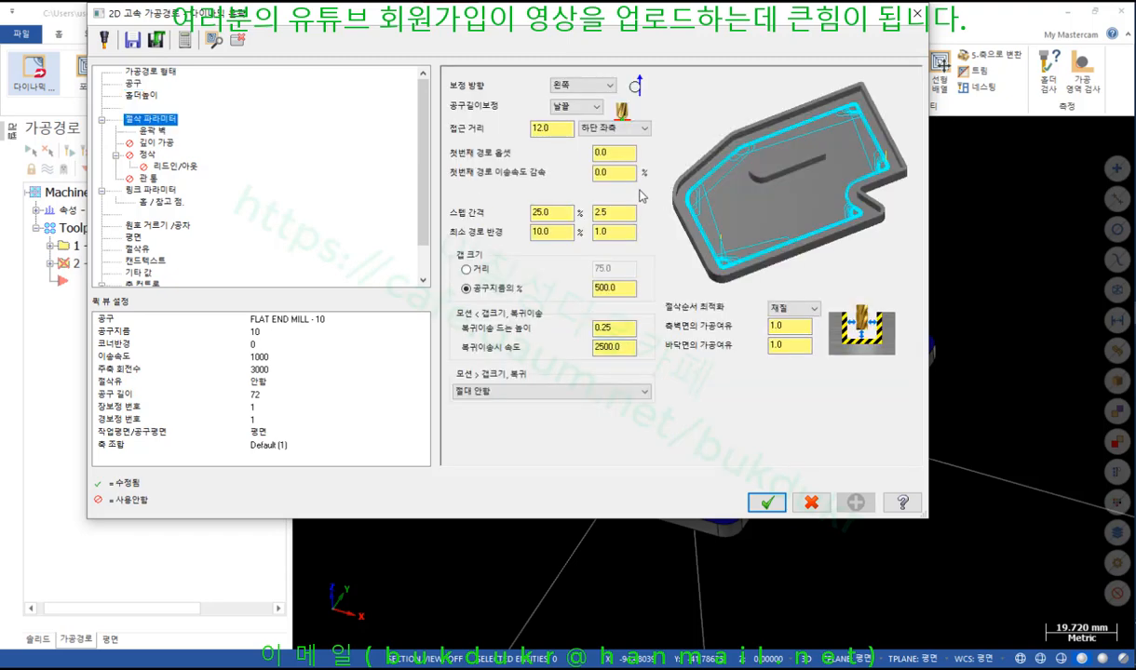
{"action": "left_click_drag", "start_coordinate": [792, 326], "coordinate": [719, 334]}
{"action": "type", "text": "0"}
{"action": "key", "text": "Tab"}
{"action": "type", "text": "0"}
Step: Pick the contour's top of stock (5.0) on the wall's upper edge and its depth (0.0) on the flange face, and generate the toolpath
{"action": "left_click", "coordinate": [150, 189]}
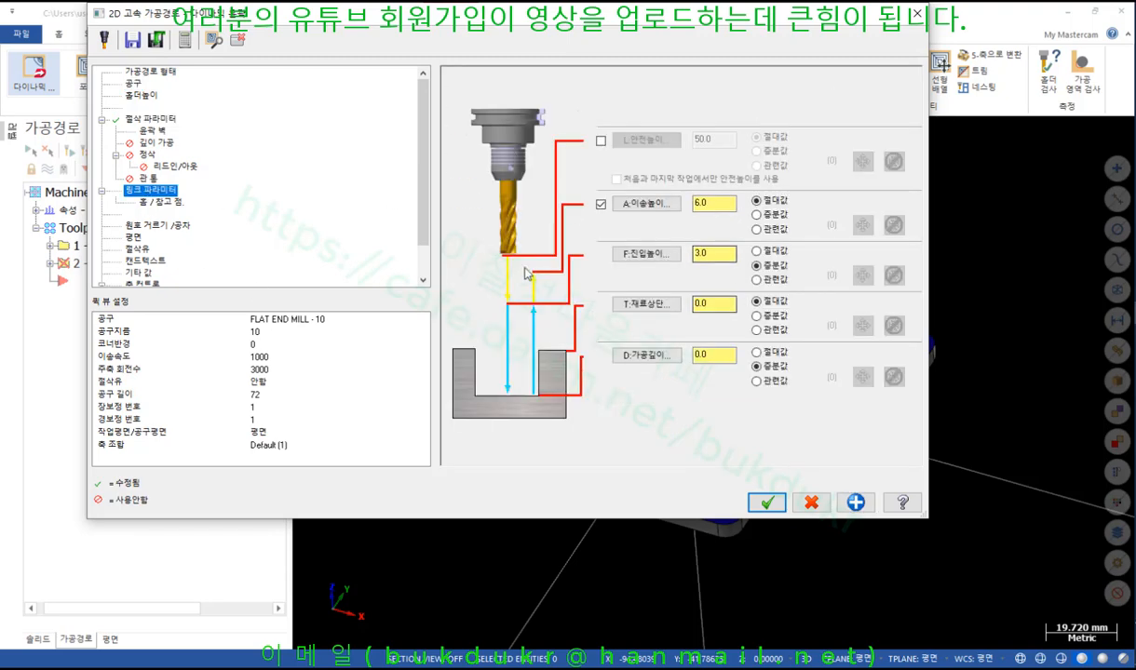
{"action": "left_click", "coordinate": [647, 304]}
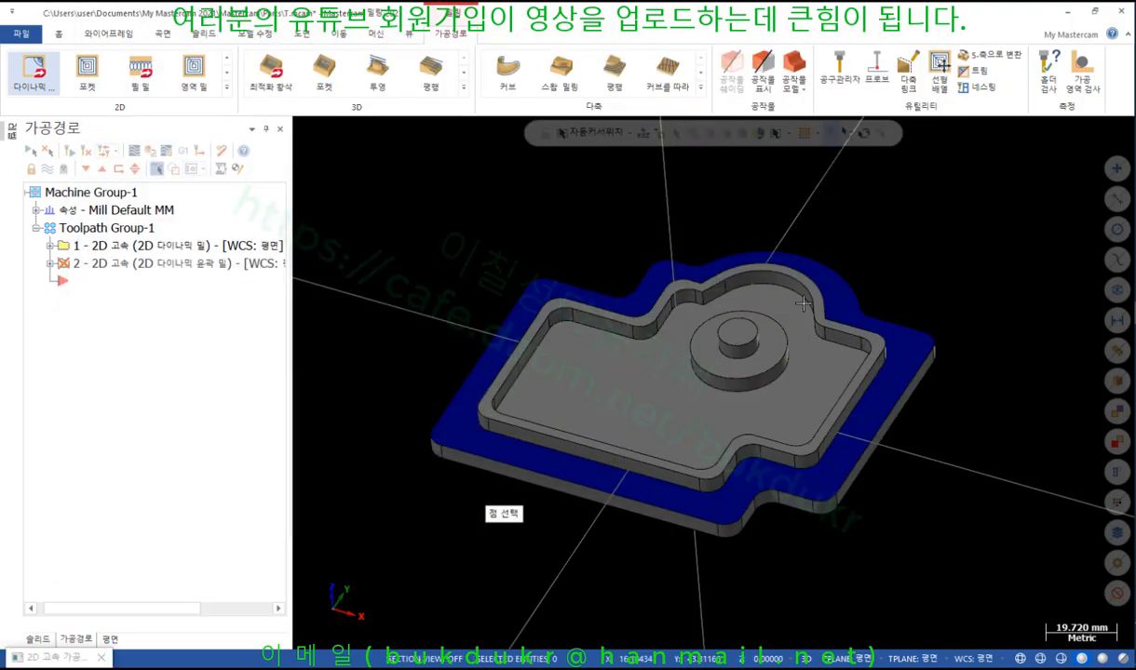
{"action": "left_click", "coordinate": [813, 308]}
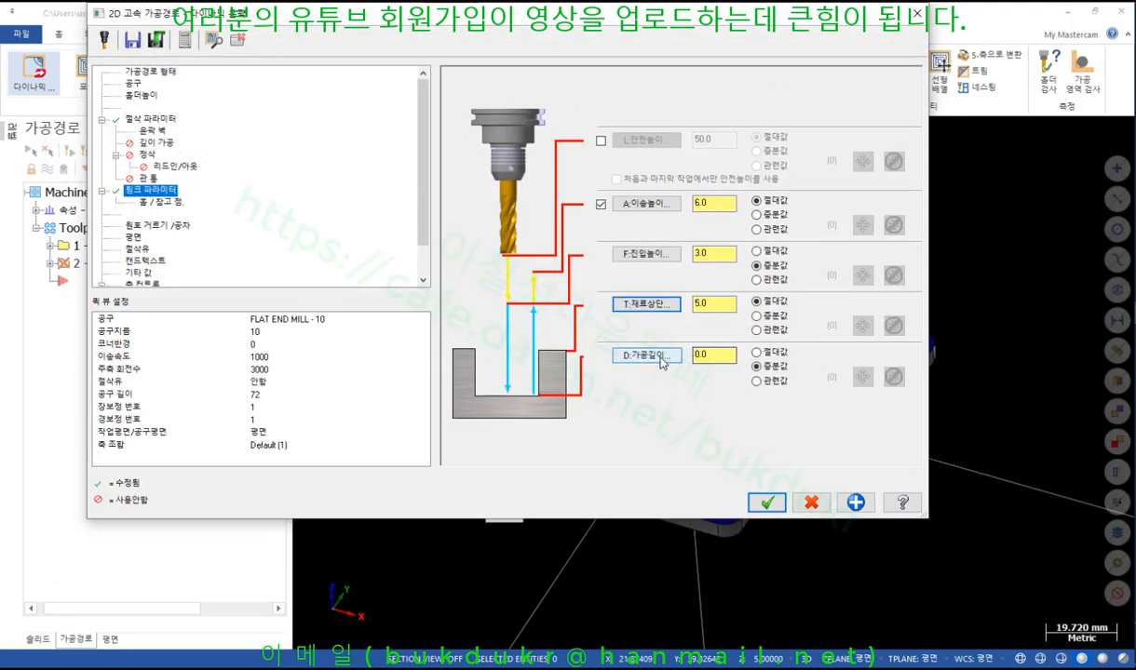
{"action": "left_click", "coordinate": [652, 361]}
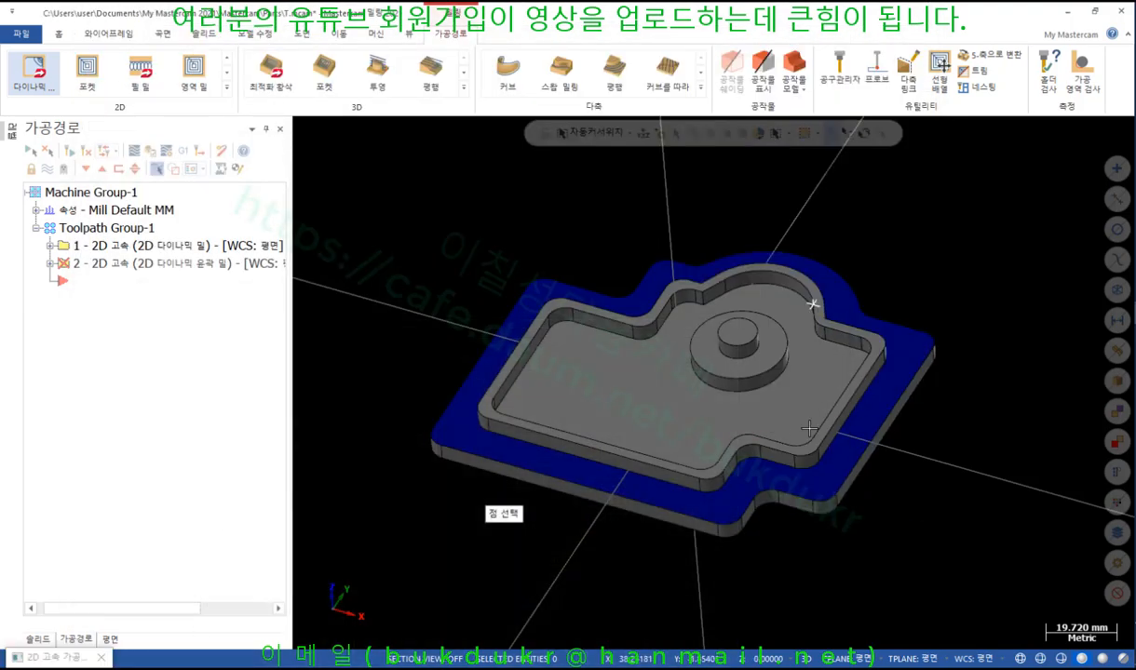
{"action": "left_click", "coordinate": [711, 490]}
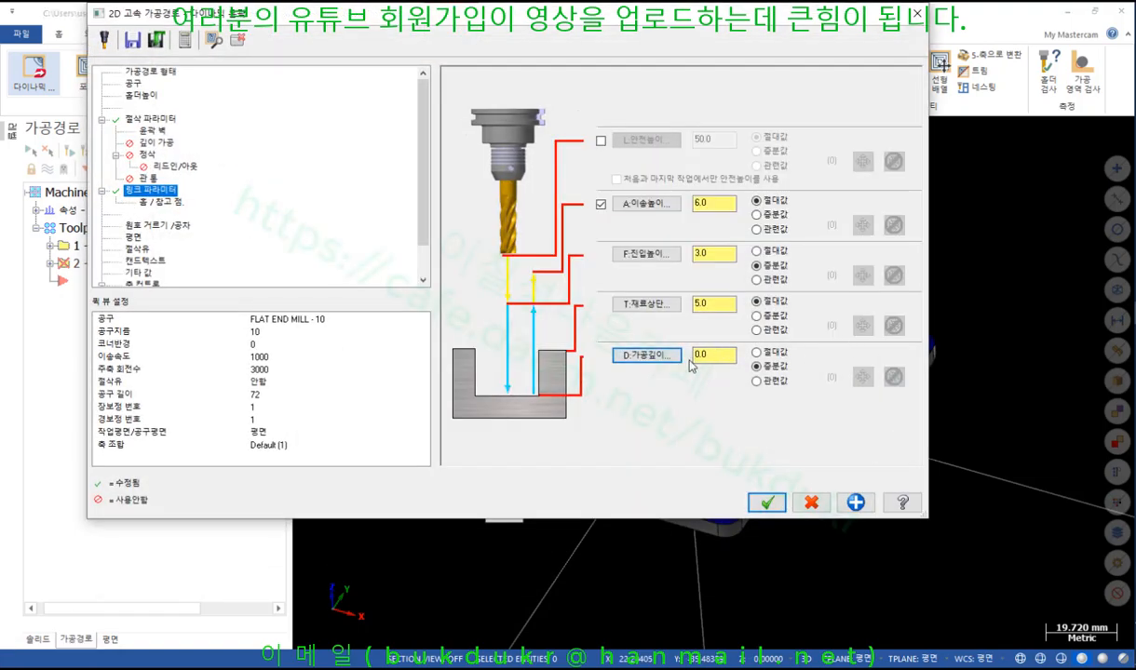
{"action": "left_click", "coordinate": [652, 358]}
{"action": "left_click", "coordinate": [711, 498]}
{"action": "left_click", "coordinate": [767, 503]}
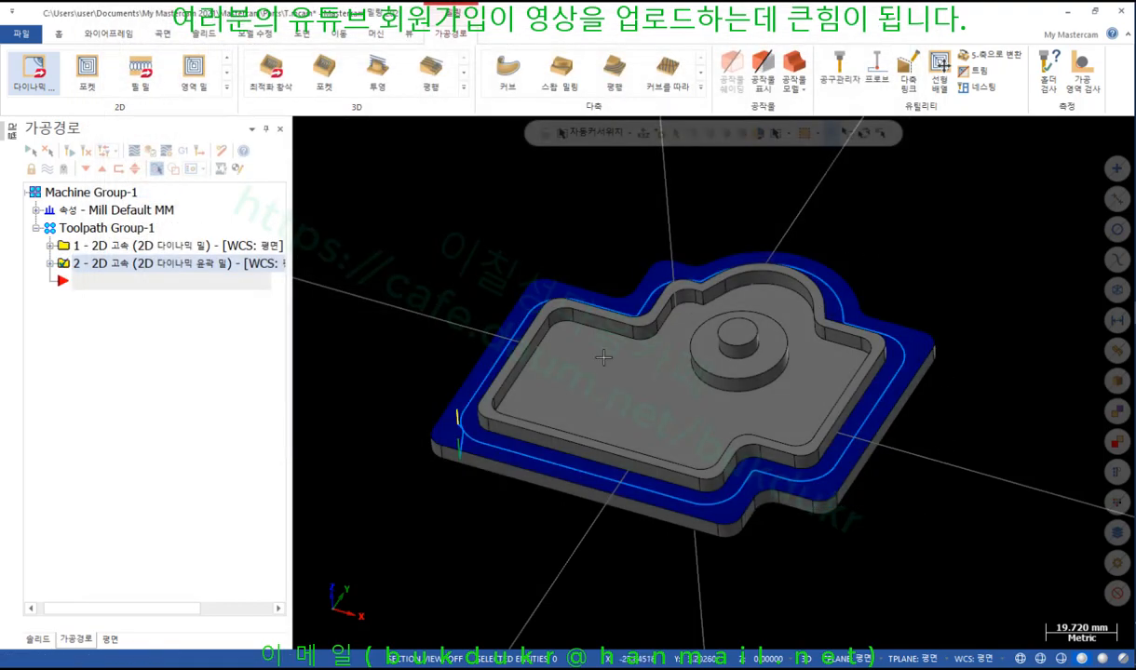
Step: Backplot the dynamic contour toolpath to its end in the top view with the cut area shaded
{"action": "key", "text": "alt+2"}
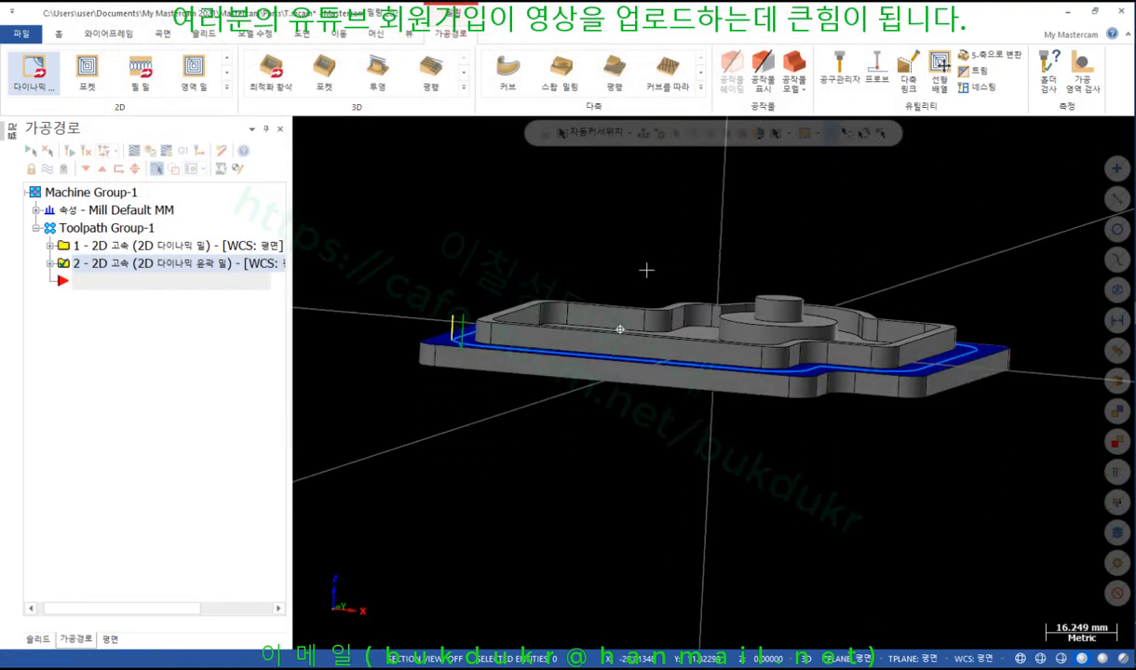
{"action": "key", "text": "alt+7"}
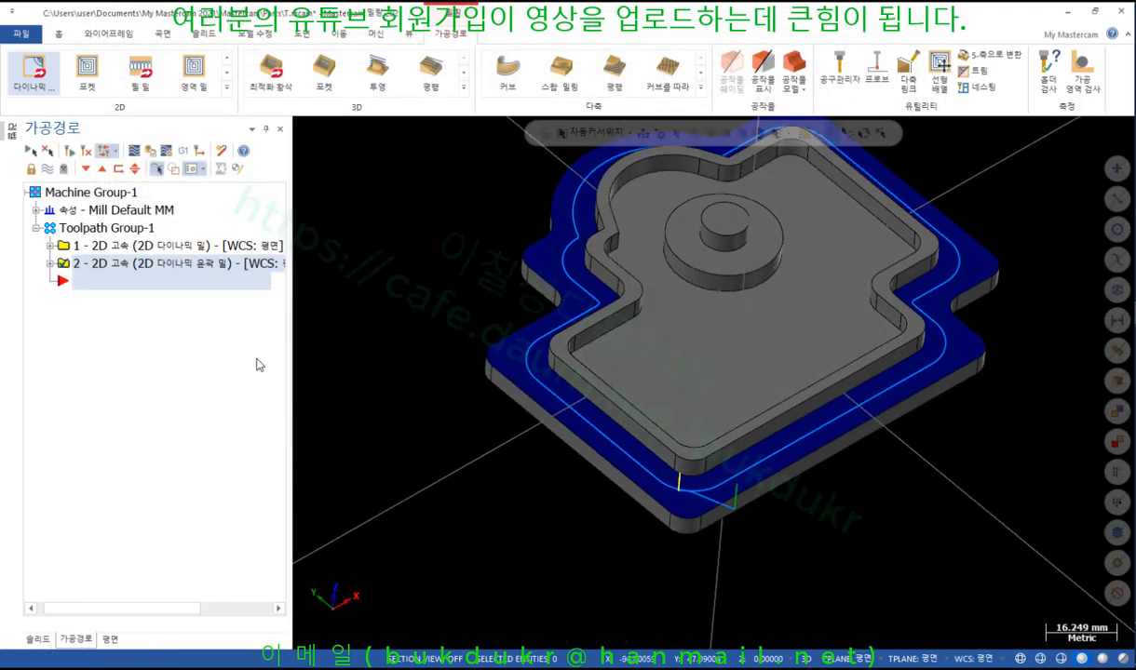
{"action": "left_click", "coordinate": [49, 264]}
{"action": "left_click", "coordinate": [186, 333]}
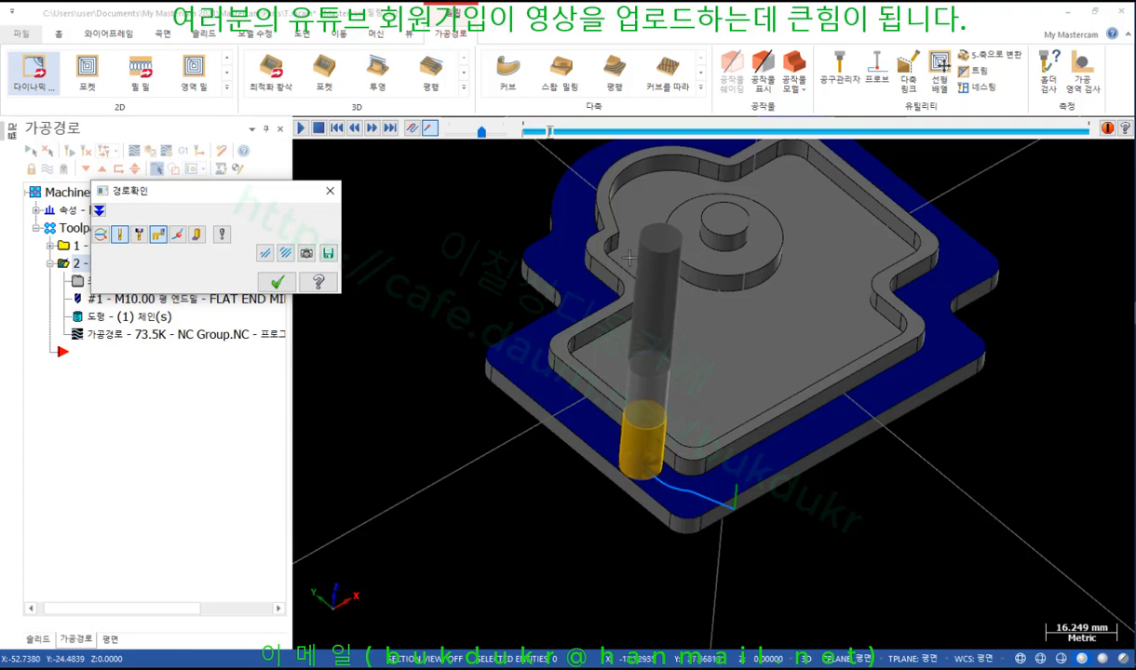
{"action": "key", "text": "alt+1"}
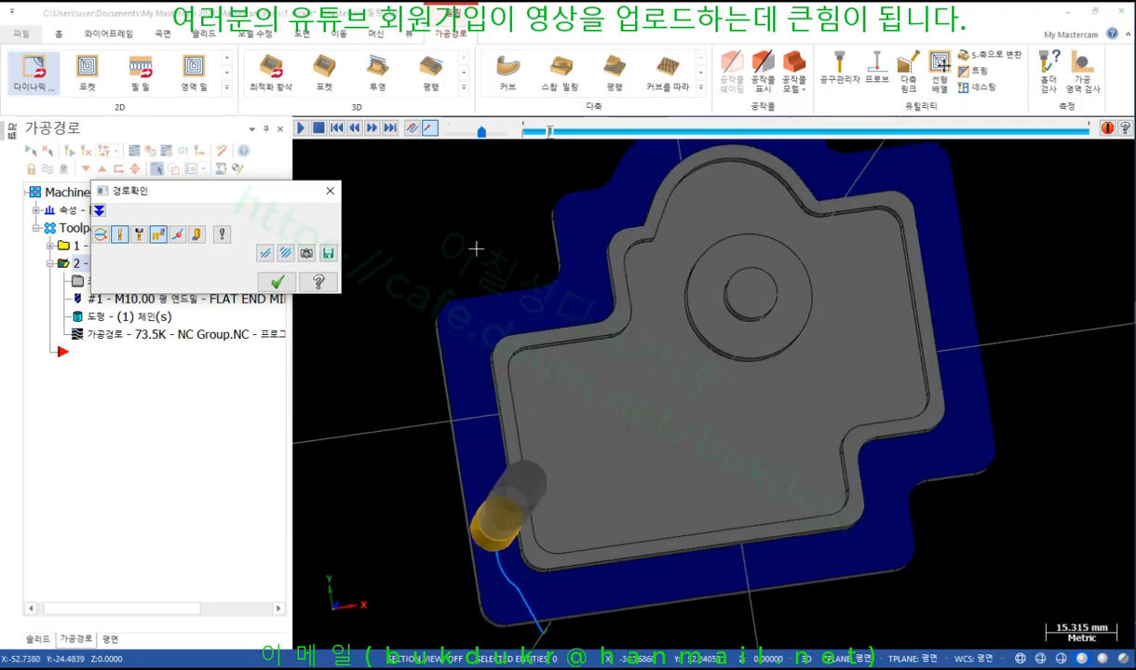
{"action": "left_click", "coordinate": [193, 234]}
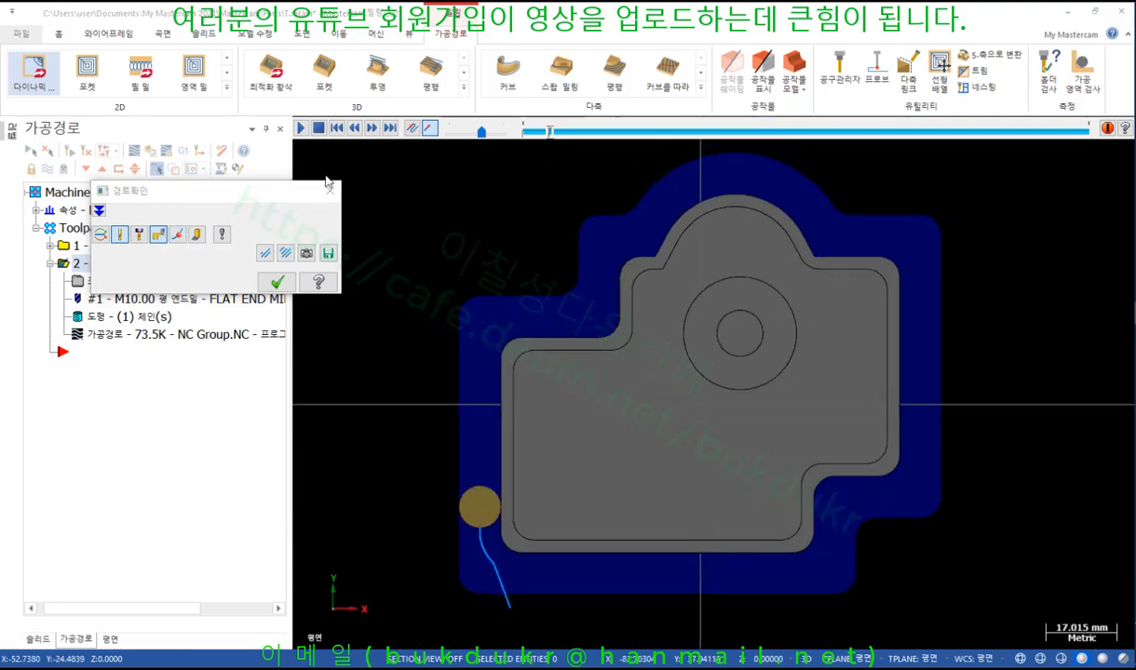
{"action": "left_click", "coordinate": [301, 130]}
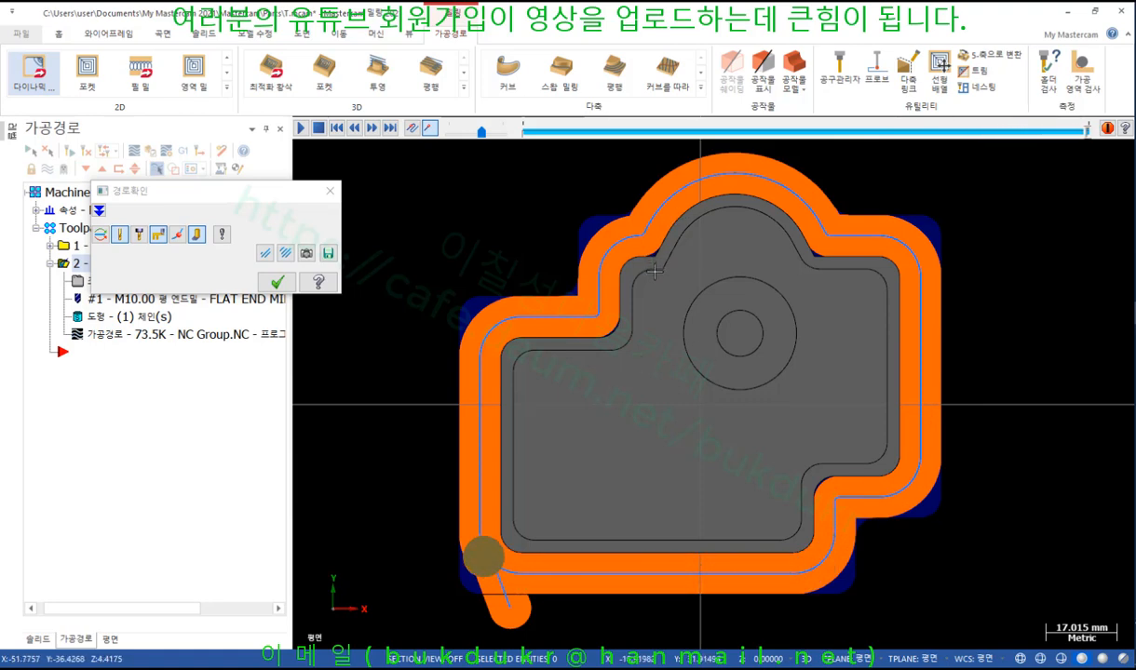
Step: Examine in close-up 3D how the contour pass enters and leaves at the flange corner and what material it leaves uncut
{"action": "scroll", "coordinate": [715, 437], "scroll_direction": "down", "scroll_amount": 4}
{"action": "middle_click_drag", "start_coordinate": [602, 521], "coordinate": [596, 455]}
{"action": "scroll", "coordinate": [533, 588], "scroll_direction": "up", "scroll_amount": 8}
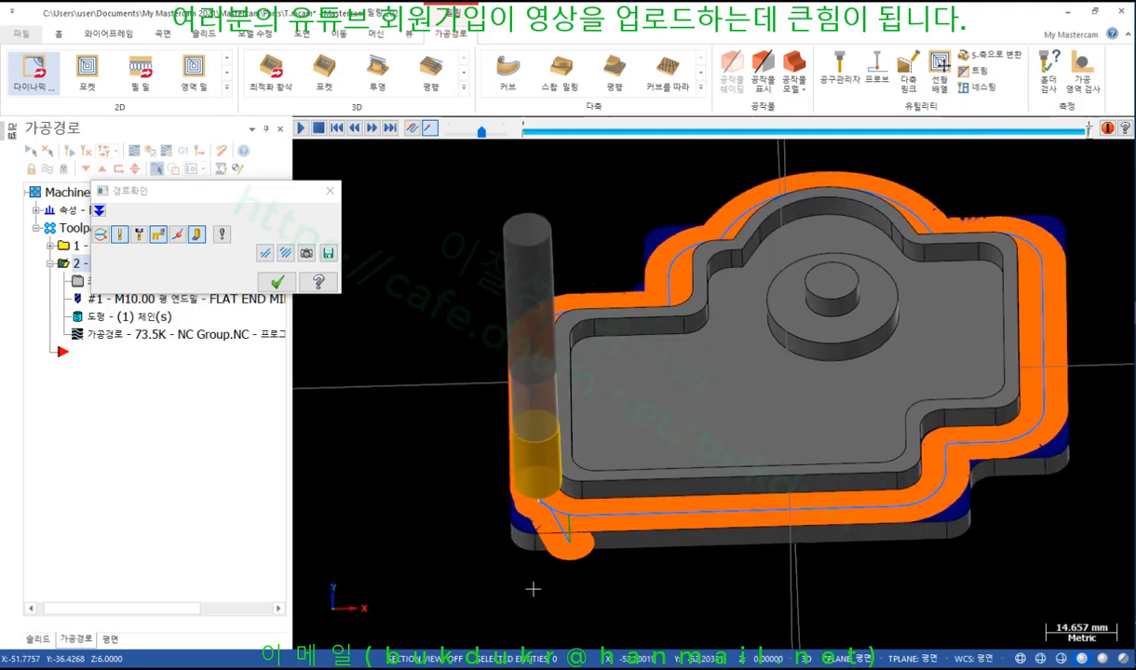
{"action": "middle_click_drag", "start_coordinate": [536, 402], "coordinate": [502, 439]}
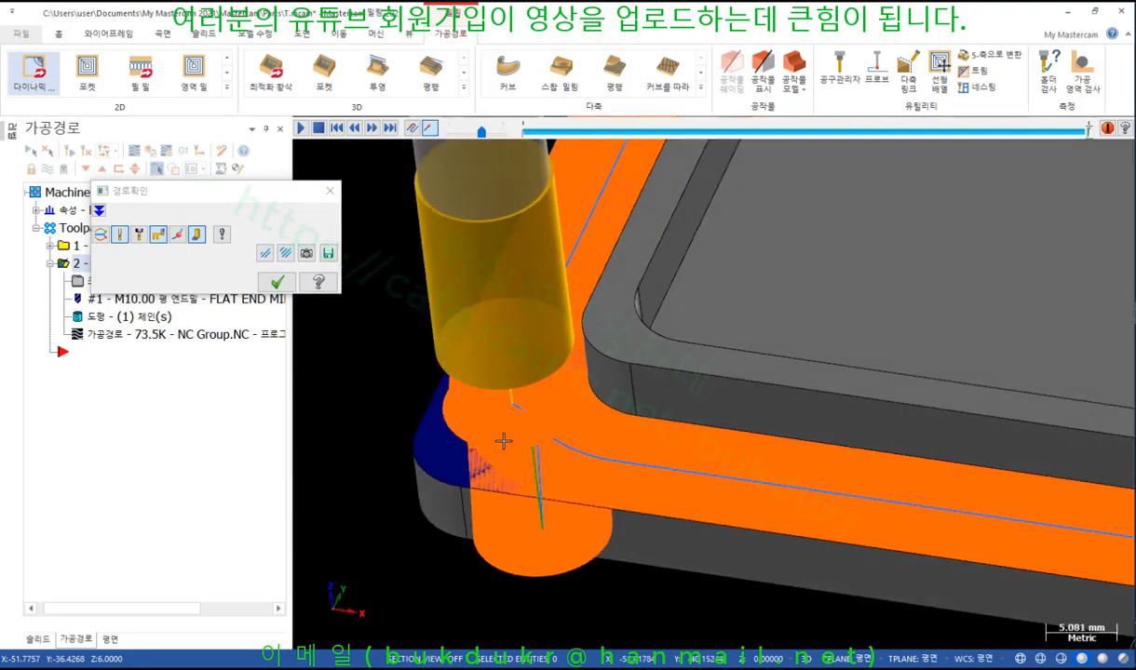
Step: Examine the flange corner in 3D with the backplot back at its start, return to the top view, and close the backplot
{"action": "left_click", "coordinate": [546, 535]}
{"action": "scroll", "coordinate": [615, 390], "scroll_direction": "down", "scroll_amount": 4}
{"action": "middle_click_drag", "start_coordinate": [614, 389], "coordinate": [536, 434]}
{"action": "scroll", "coordinate": [535, 434], "scroll_direction": "up", "scroll_amount": 2}
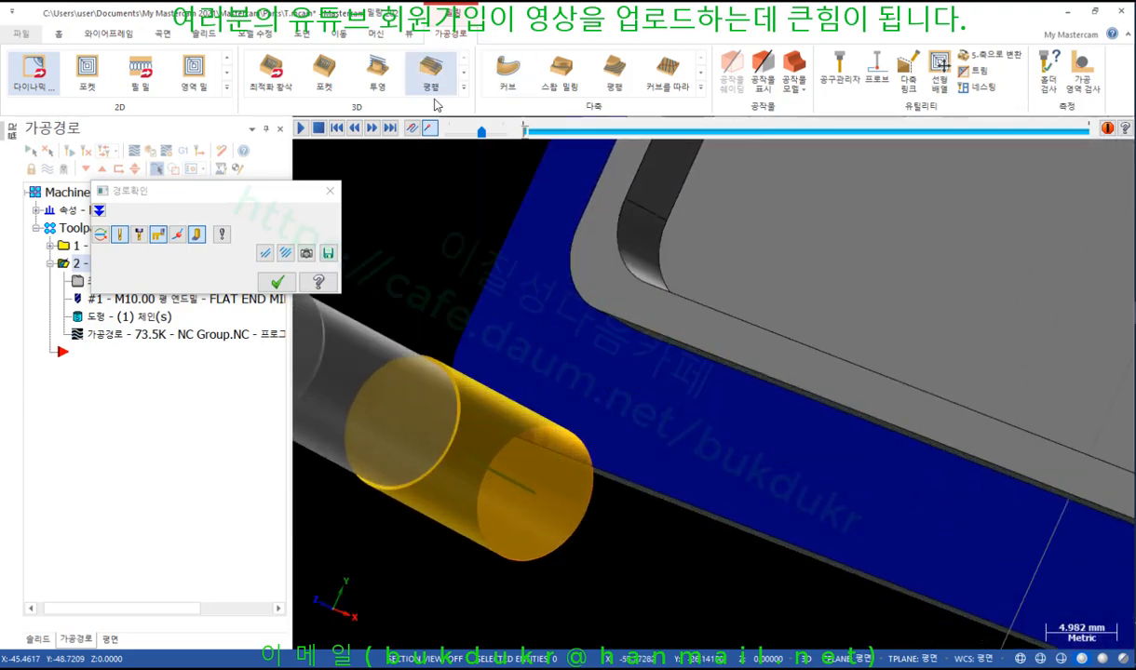
{"action": "key", "text": "alt+1"}
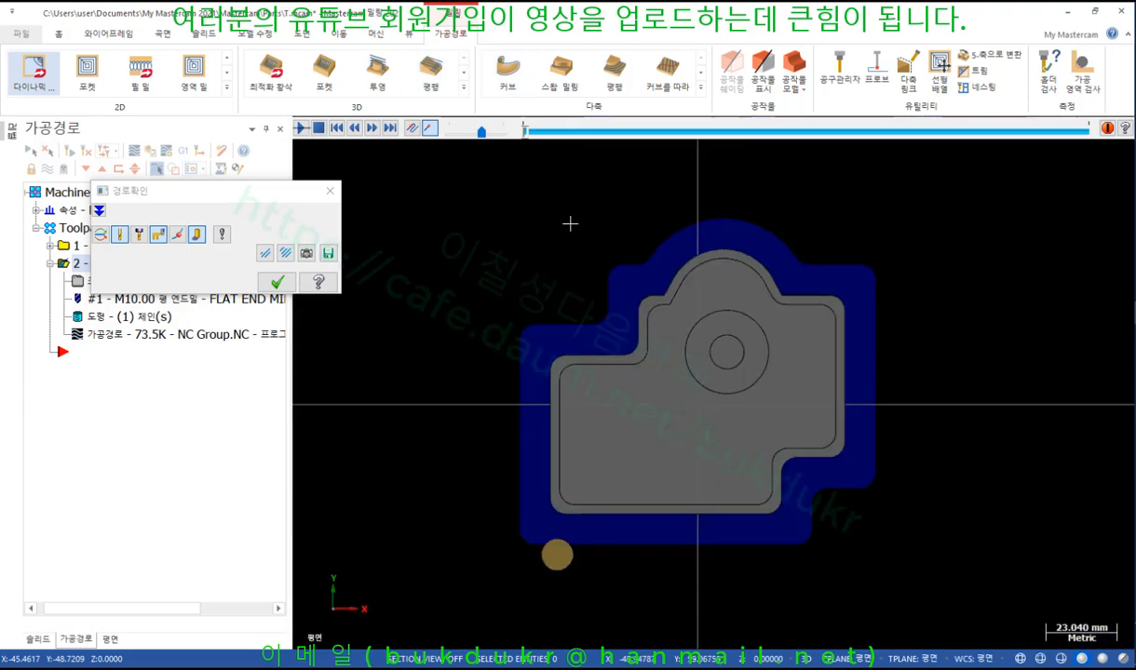
{"action": "scroll", "coordinate": [615, 479], "scroll_direction": "up", "scroll_amount": 2}
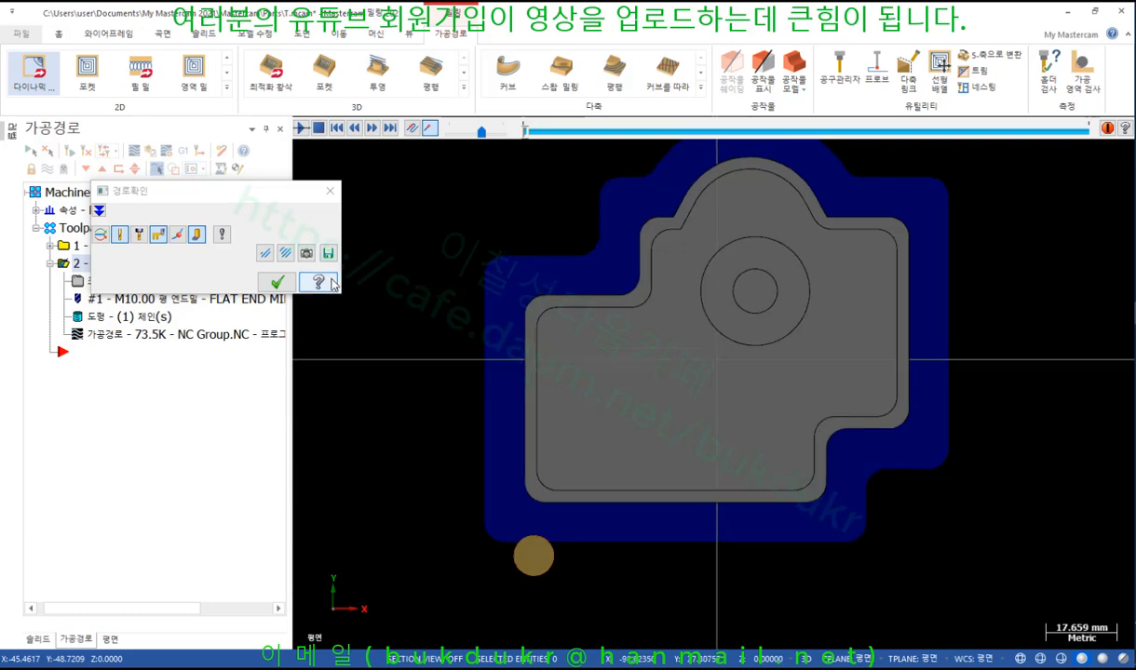
{"action": "left_click", "coordinate": [278, 283]}
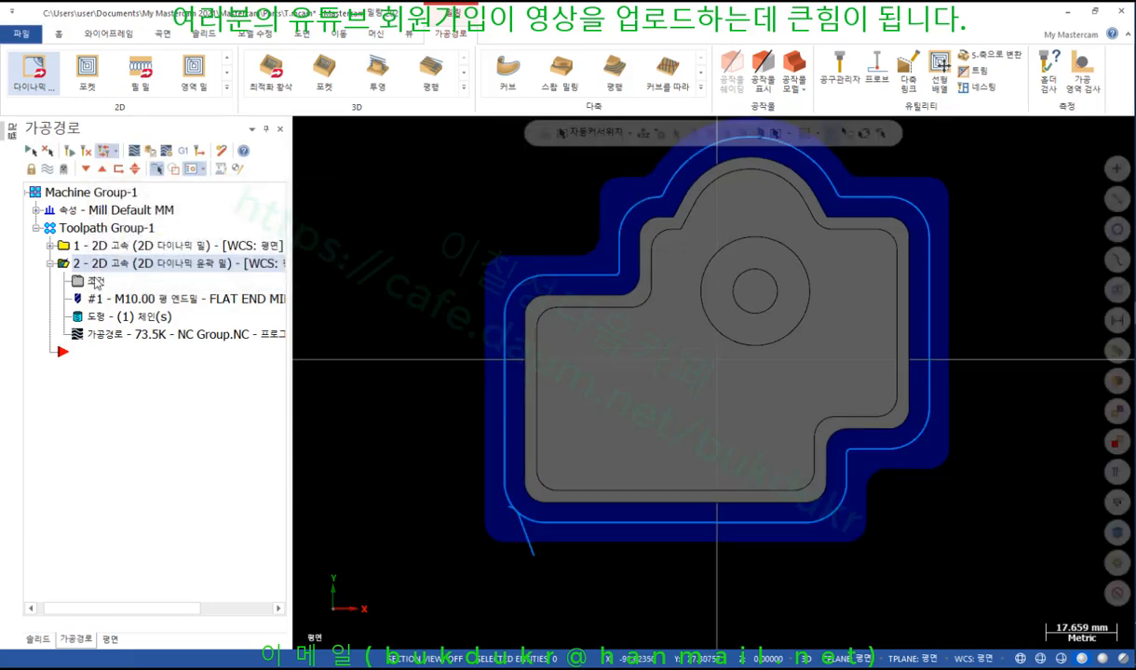
Step: Set the approach distance to 17.0 in the dynamic contour operation's cut parameters and preview the toolpath
{"action": "left_click", "coordinate": [95, 281]}
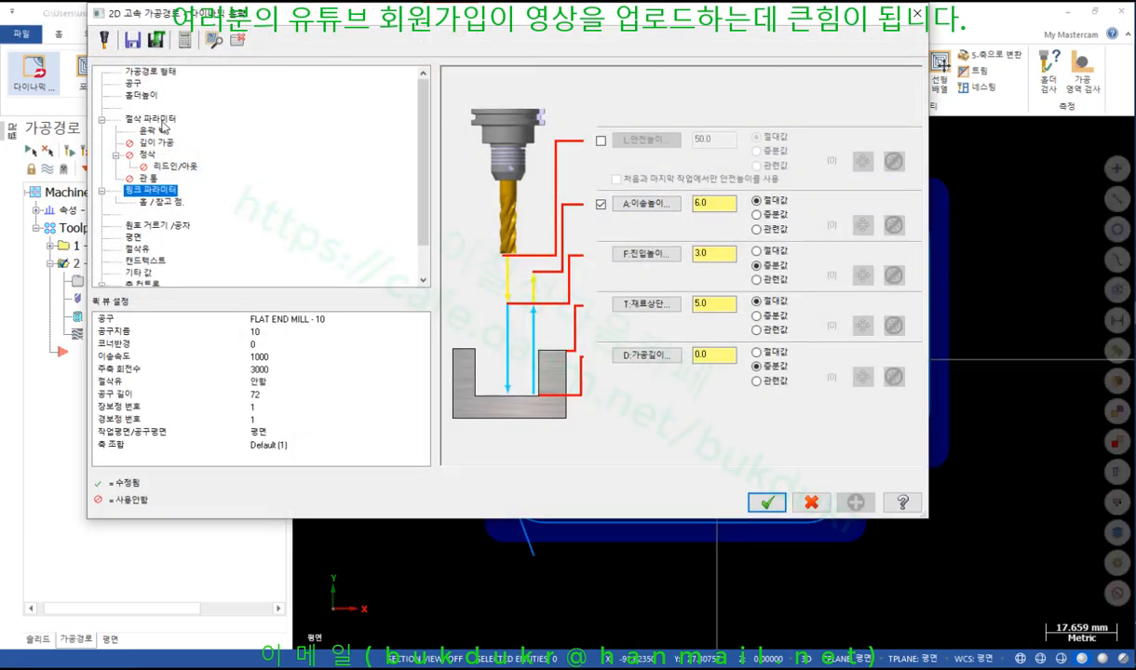
{"action": "left_click", "coordinate": [152, 119]}
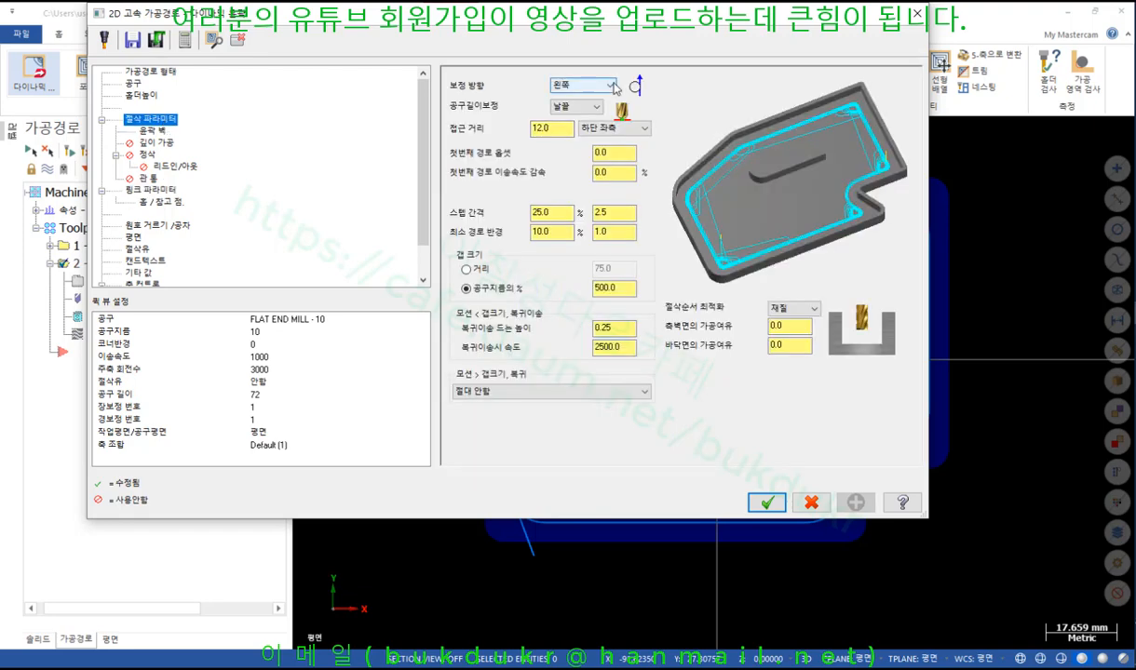
{"action": "left_click", "coordinate": [541, 128]}
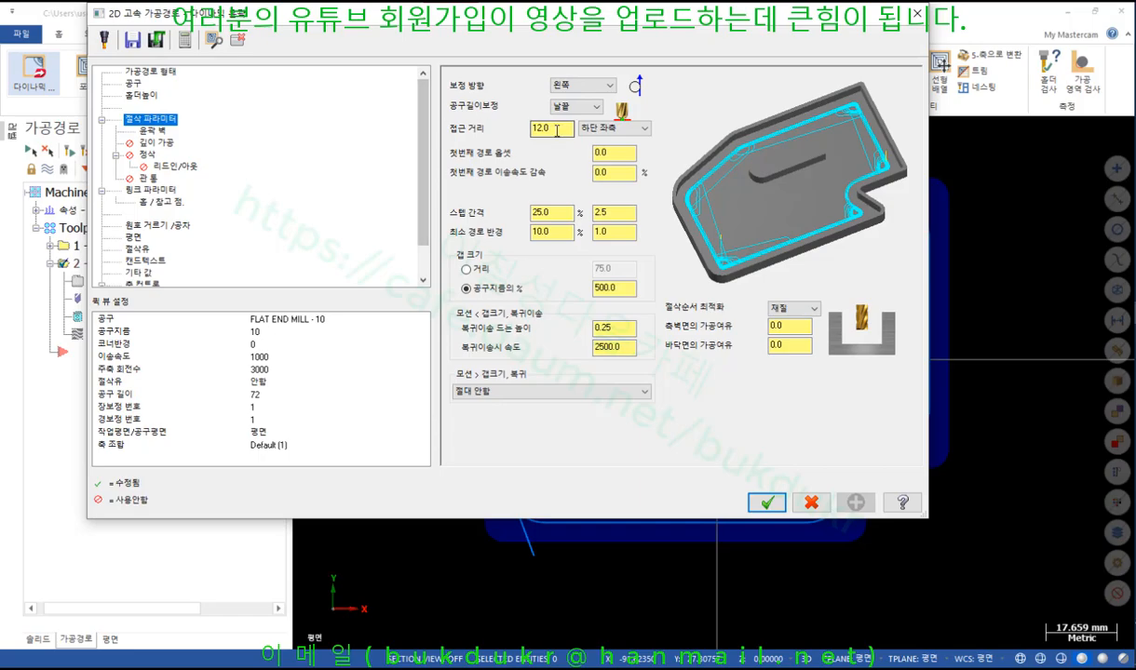
{"action": "left_click_drag", "start_coordinate": [708, 17], "coordinate": [242, 77]}
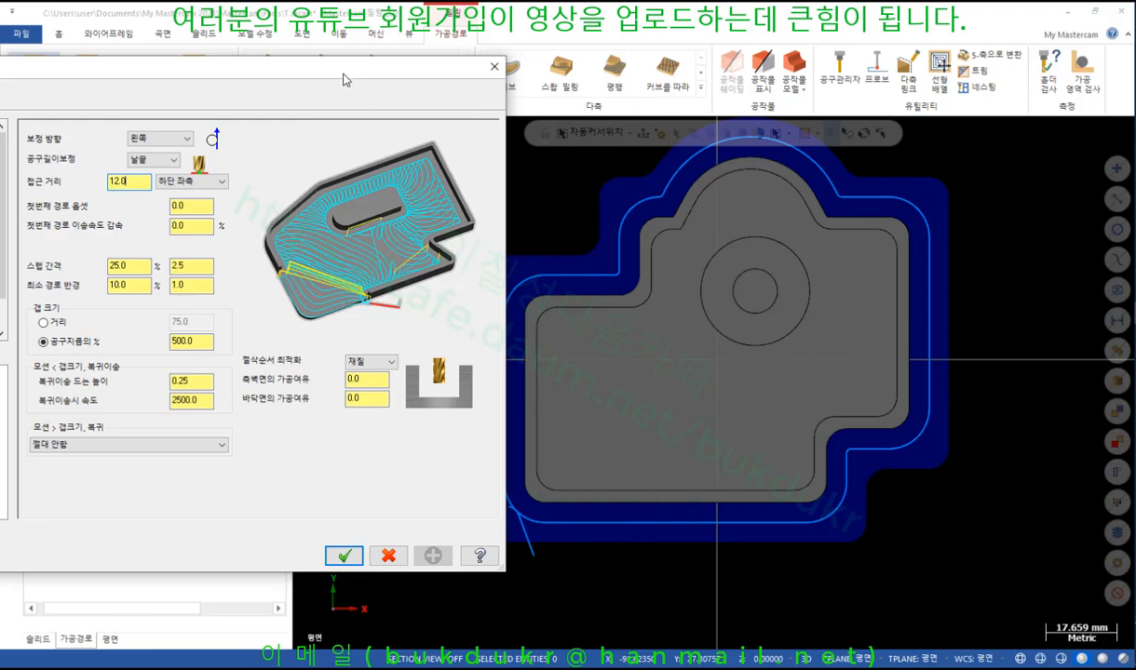
{"action": "left_click_drag", "start_coordinate": [343, 80], "coordinate": [823, 181]}
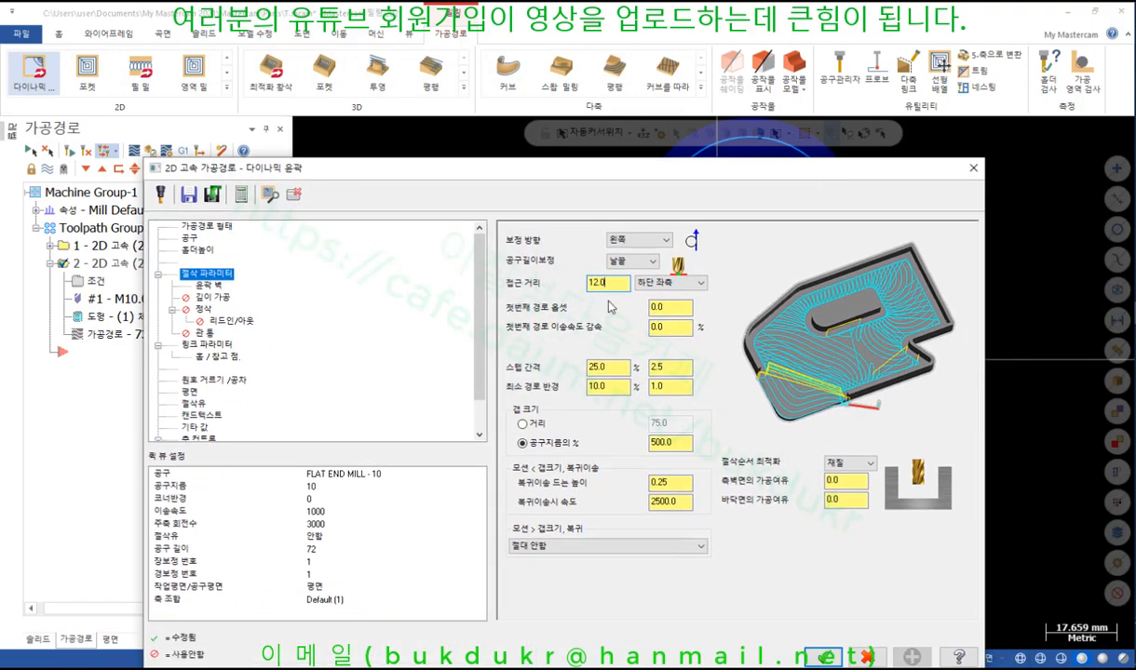
{"action": "left_click_drag", "start_coordinate": [610, 285], "coordinate": [580, 291]}
{"action": "type", "text": "17"}
{"action": "left_click_drag", "start_coordinate": [333, 174], "coordinate": [798, 131]}
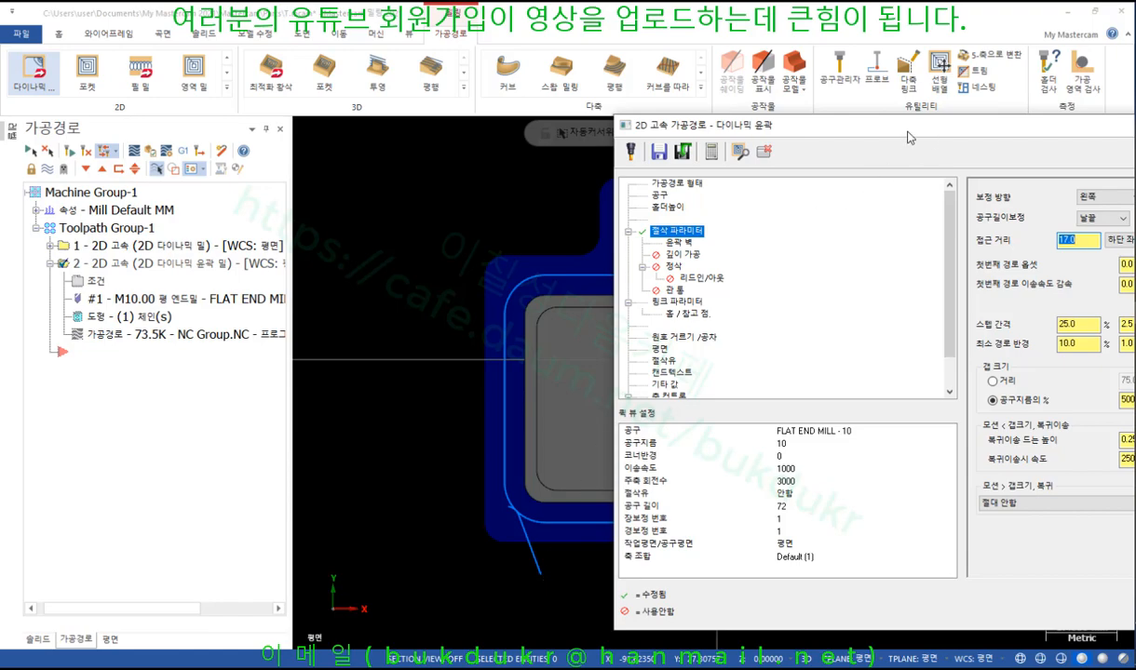
{"action": "left_click_drag", "start_coordinate": [908, 137], "coordinate": [525, 126]}
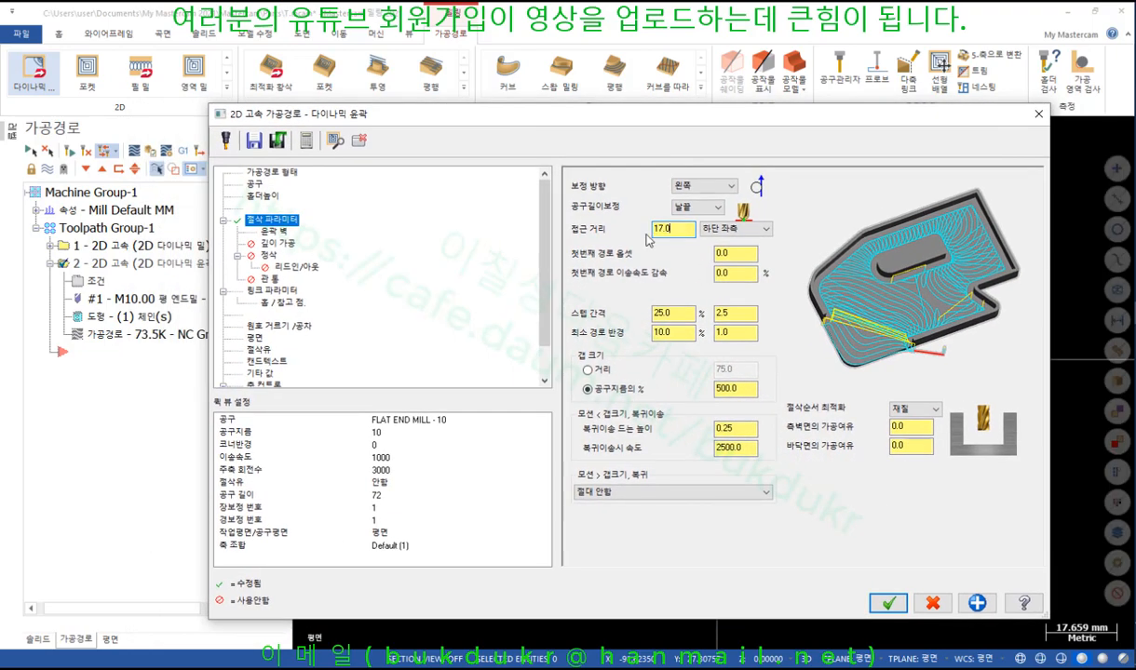
Step: Mark the flange's width beside the wall as 10 with the screen pen
{"action": "left_click", "coordinate": [738, 254]}
{"action": "double_click", "coordinate": [734, 272]}
{"action": "left_click_drag", "start_coordinate": [444, 121], "coordinate": [804, 93]}
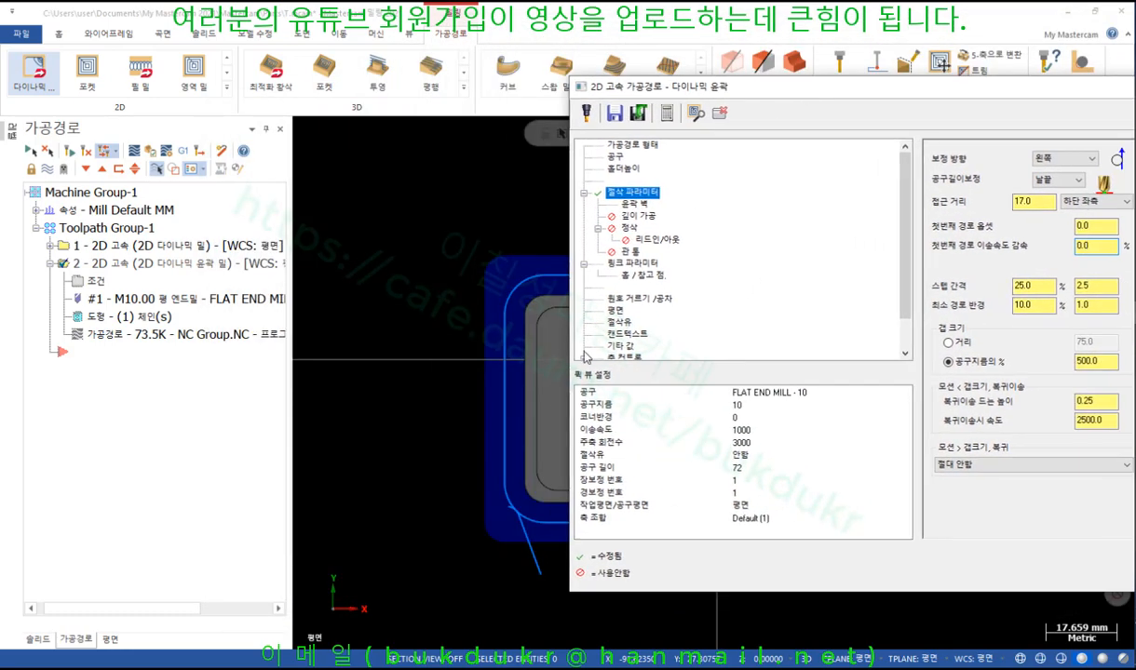
{"action": "key", "text": "ctrl+alt+d"}
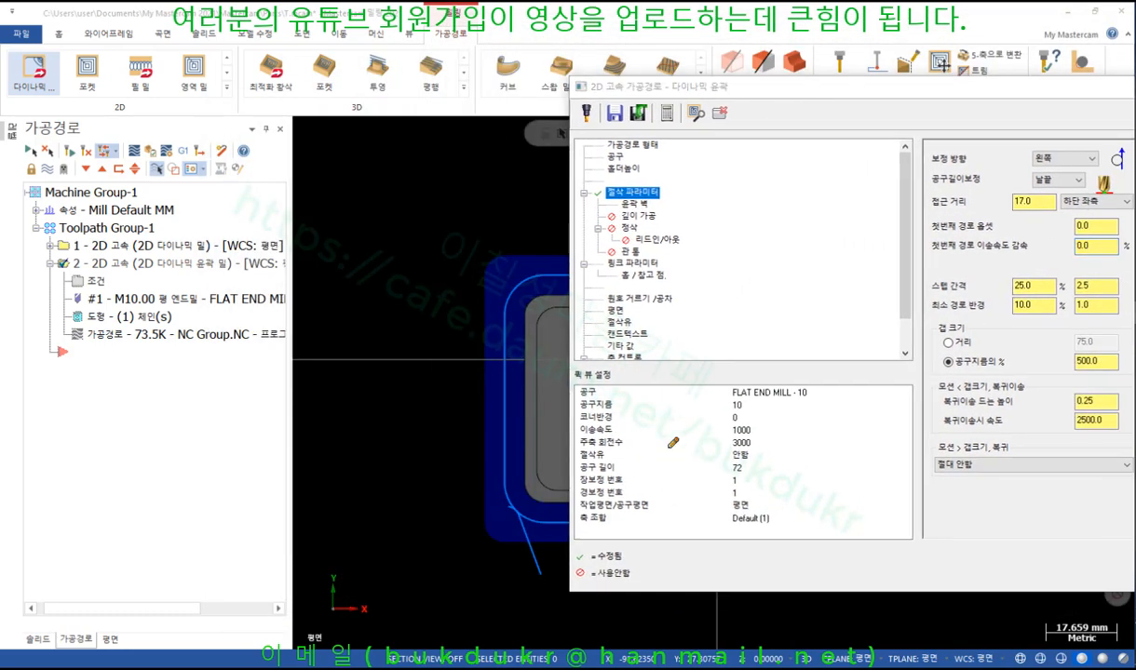
{"action": "left_click_drag", "start_coordinate": [483, 418], "coordinate": [484, 459]}
{"action": "left_click_drag", "start_coordinate": [525, 412], "coordinate": [529, 460]}
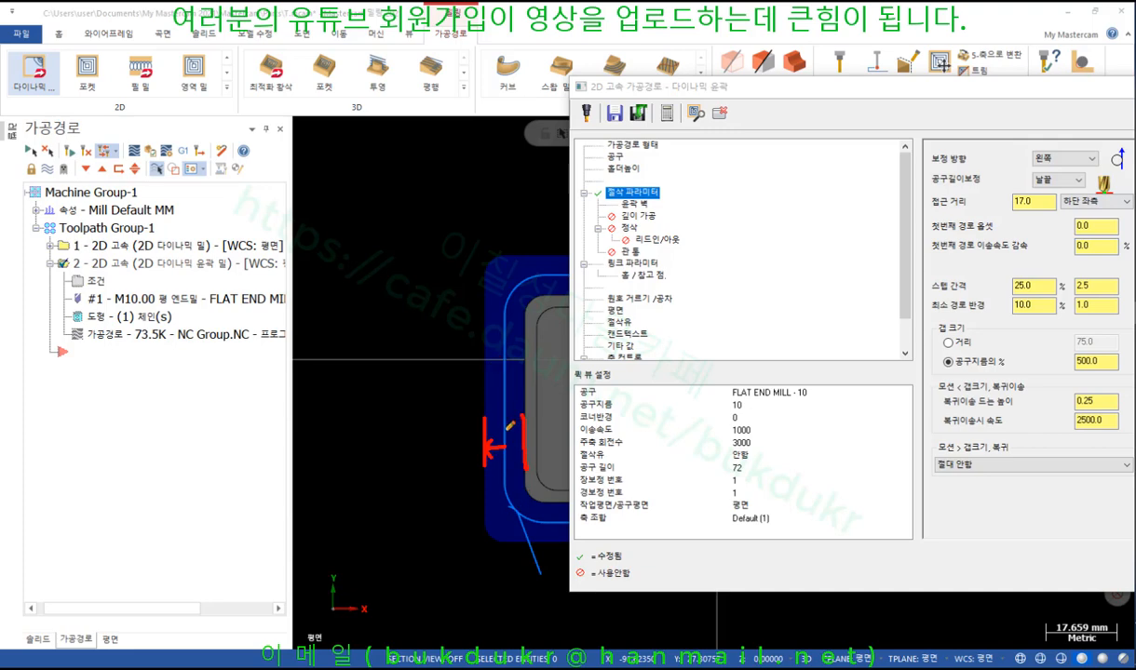
{"action": "mouse_move", "coordinate": [488, 393]}
{"action": "left_mouse_down"}
{"action": "mouse_move", "coordinate": [488, 425]}
{"action": "mouse_move", "coordinate": [519, 445]}
{"action": "left_mouse_up"}
{"action": "mouse_move", "coordinate": [489, 364]}
{"action": "left_mouse_down"}
{"action": "mouse_move", "coordinate": [491, 392]}
{"action": "mouse_move", "coordinate": [506, 362]}
{"action": "left_mouse_up"}
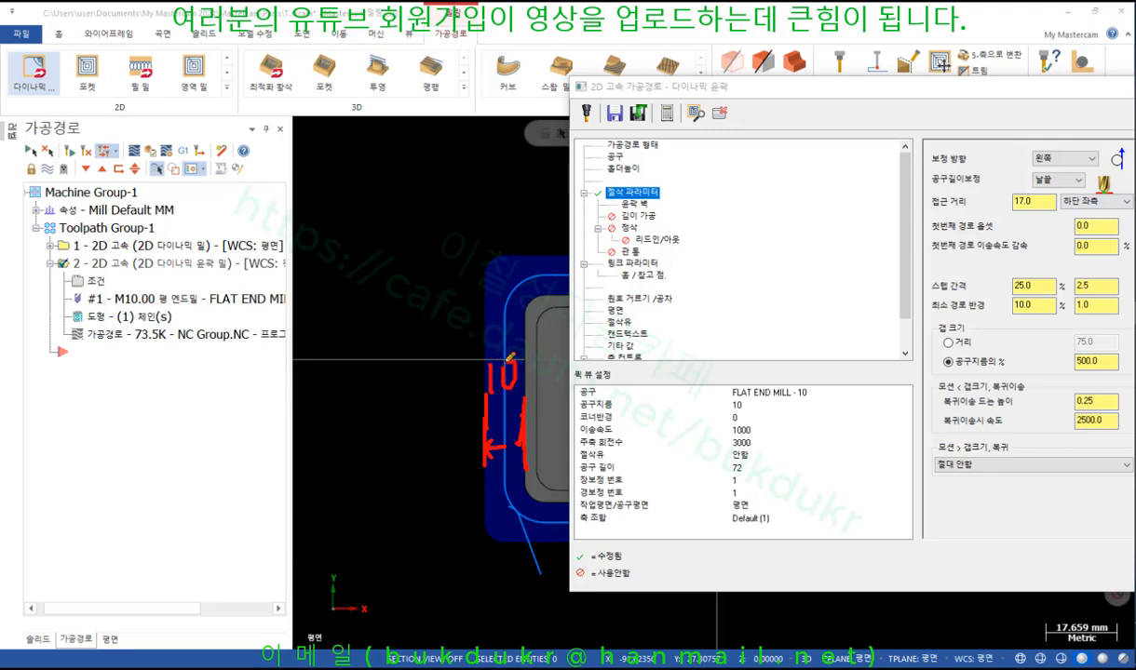
Step: Set the contour's first pass offset to 10.0 and preview the toolpath around the whole flange
{"action": "left_click_drag", "start_coordinate": [1054, 230], "coordinate": [1104, 226]}
{"action": "right_click", "coordinate": [672, 202]}
{"action": "left_click", "coordinate": [728, 363]}
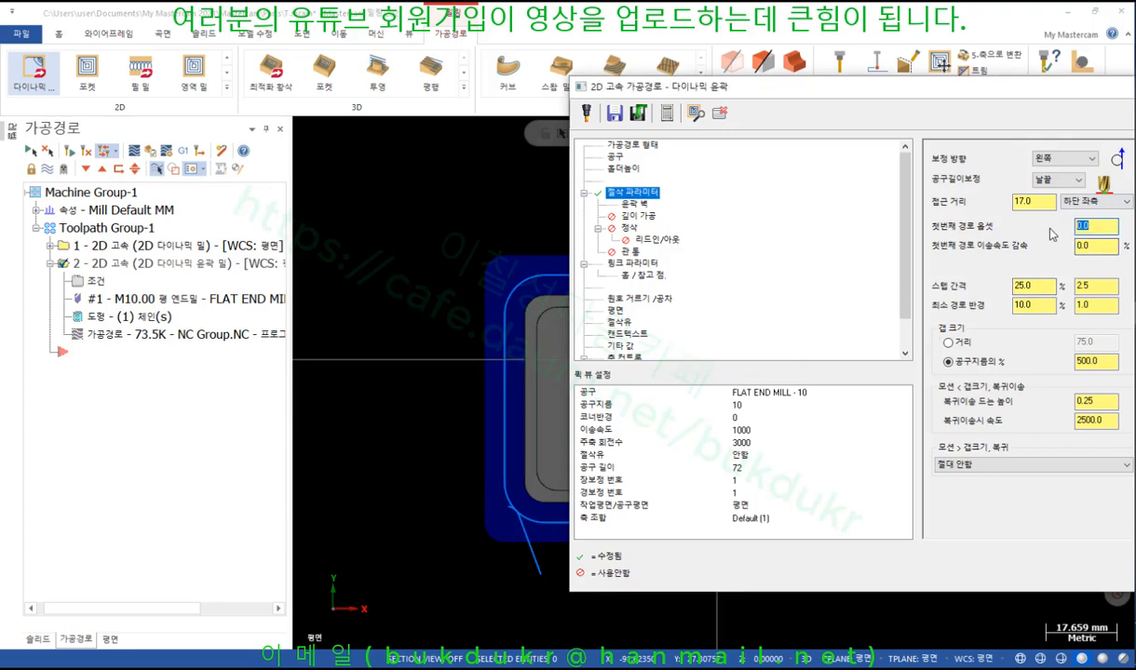
{"action": "left_click", "coordinate": [696, 114]}
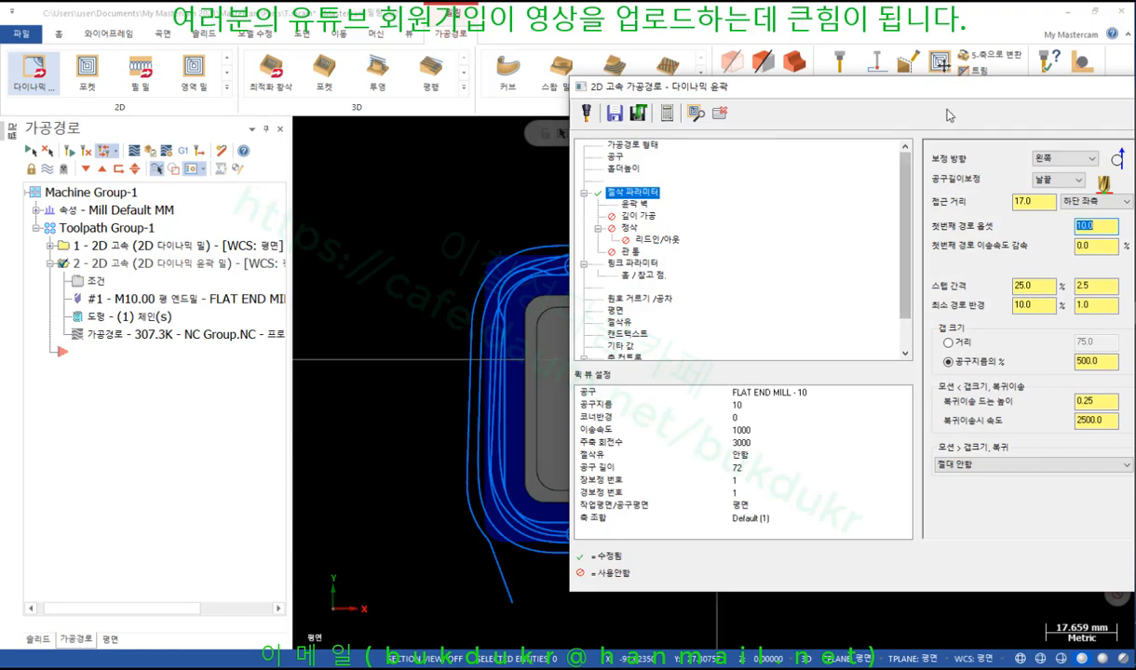
{"action": "left_click_drag", "start_coordinate": [915, 93], "coordinate": [158, 554]}
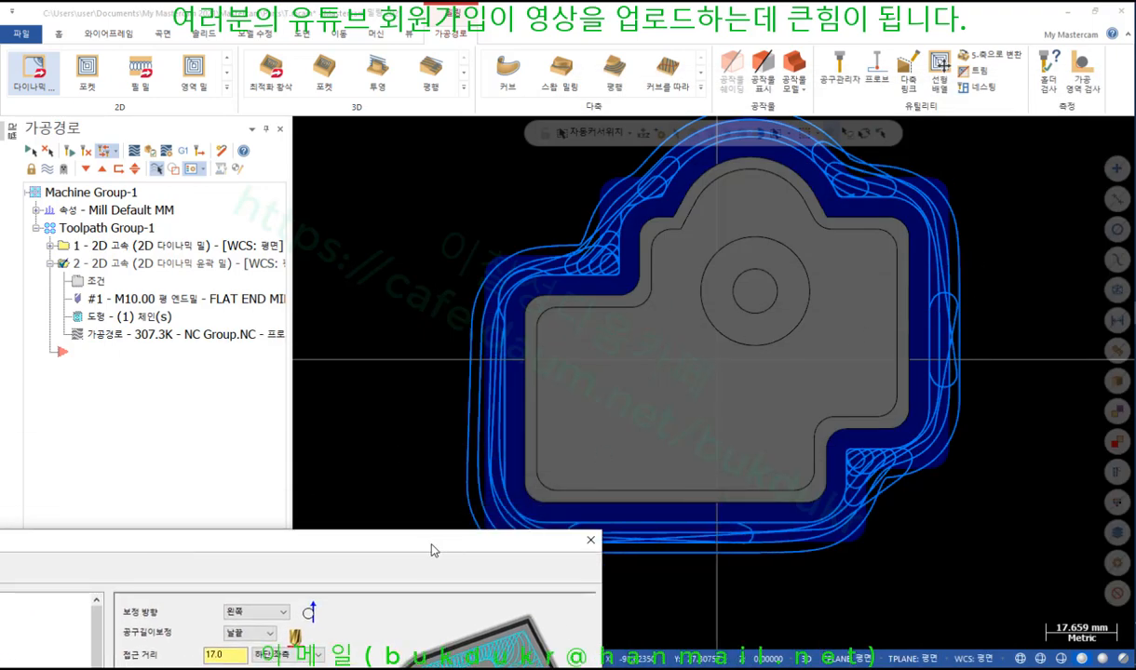
{"action": "left_click_drag", "start_coordinate": [431, 550], "coordinate": [782, 80]}
Step: Review the stepover, minimum toolpath radius and gap size settings against the previewed toolpath, and accept the contour operation's parameters
{"action": "left_click", "coordinate": [658, 207]}
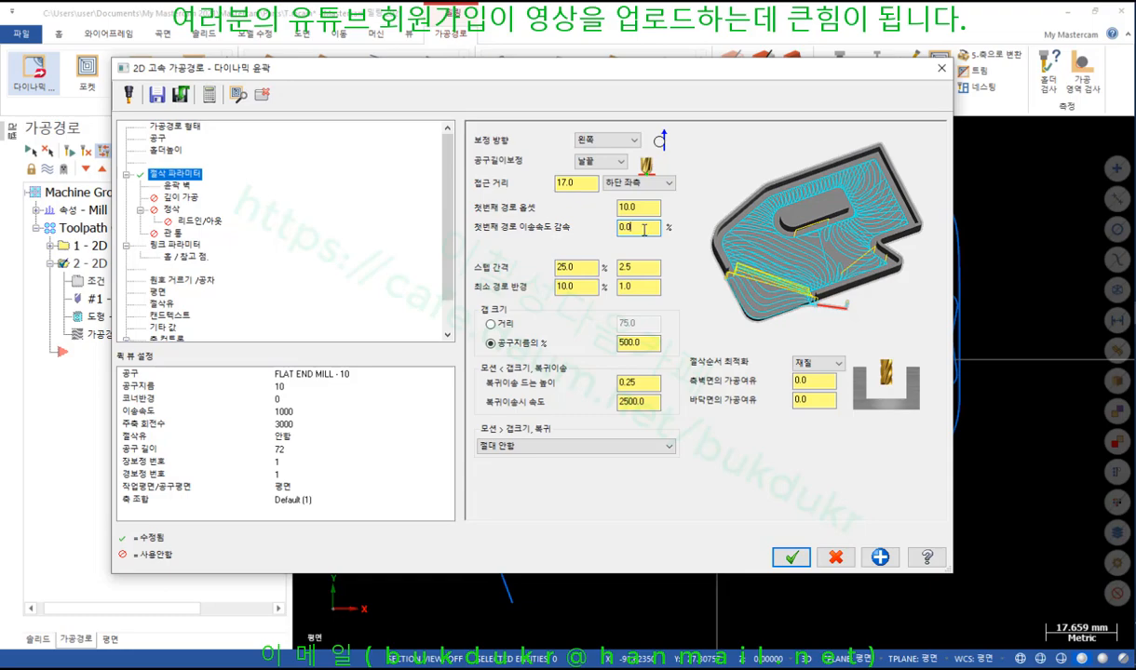
{"action": "left_click", "coordinate": [589, 267]}
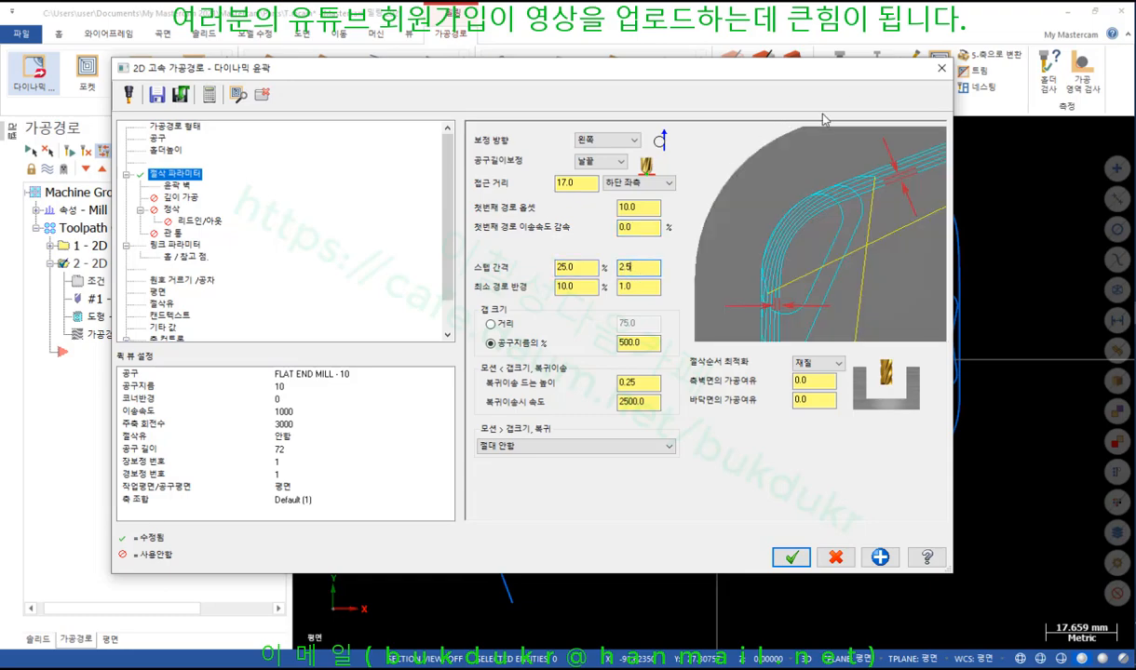
{"action": "left_click_drag", "start_coordinate": [831, 72], "coordinate": [456, 127]}
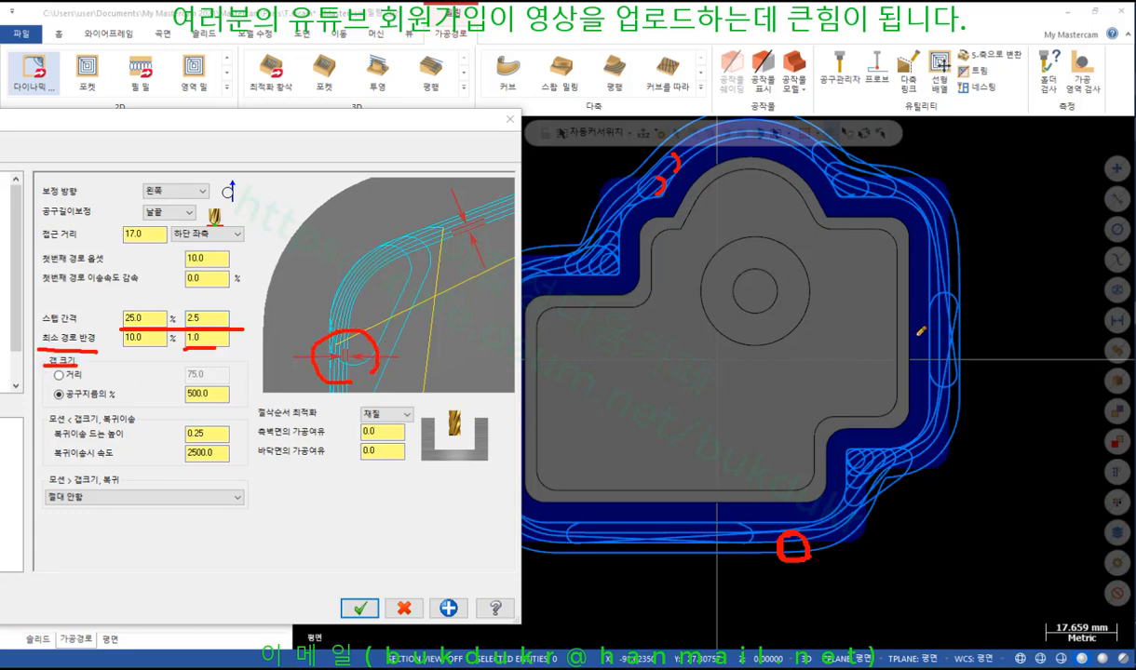
{"action": "right_click", "coordinate": [952, 257]}
{"action": "left_click", "coordinate": [971, 423]}
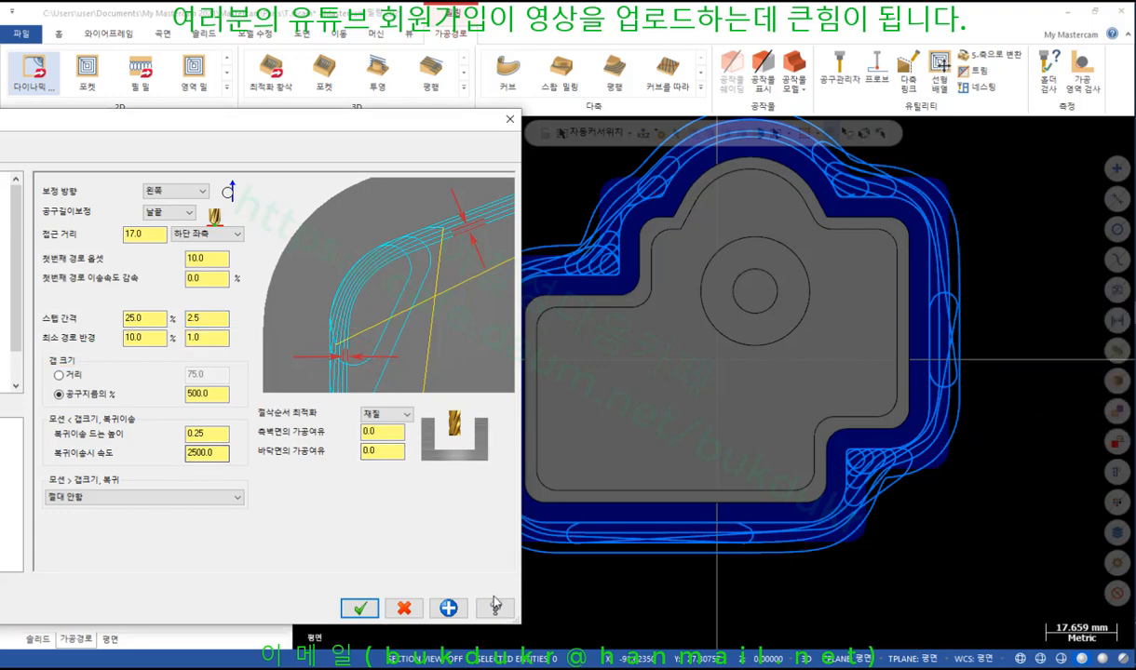
{"action": "left_click", "coordinate": [359, 610]}
{"action": "scroll", "coordinate": [628, 401], "scroll_direction": "up", "scroll_amount": 2}
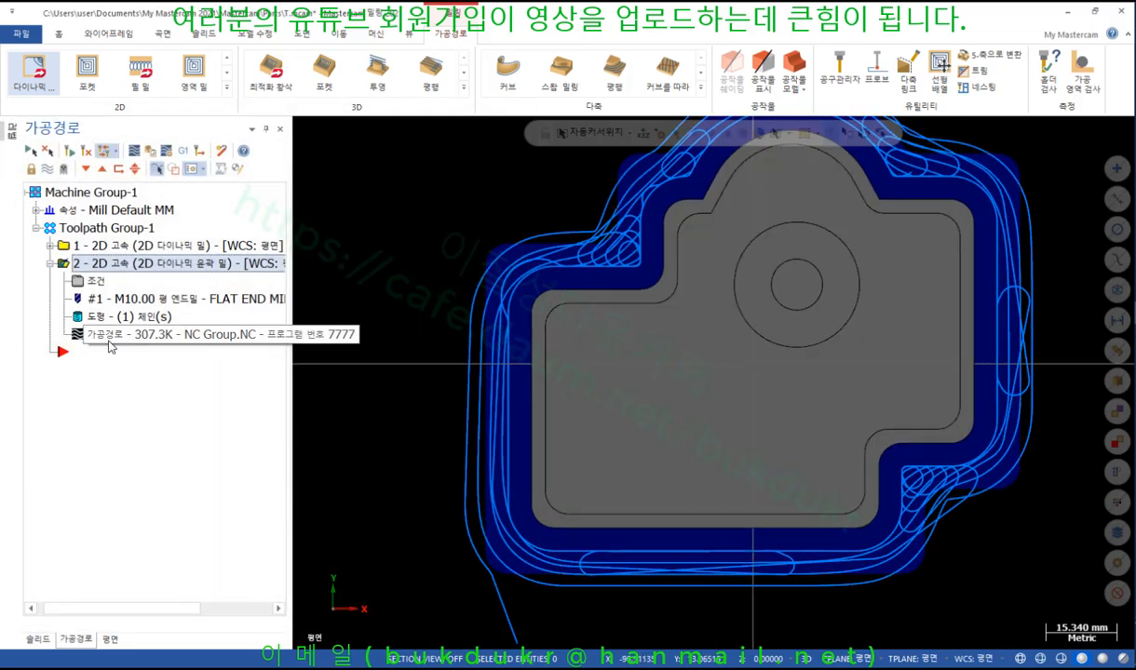
{"action": "left_click", "coordinate": [409, 33]}
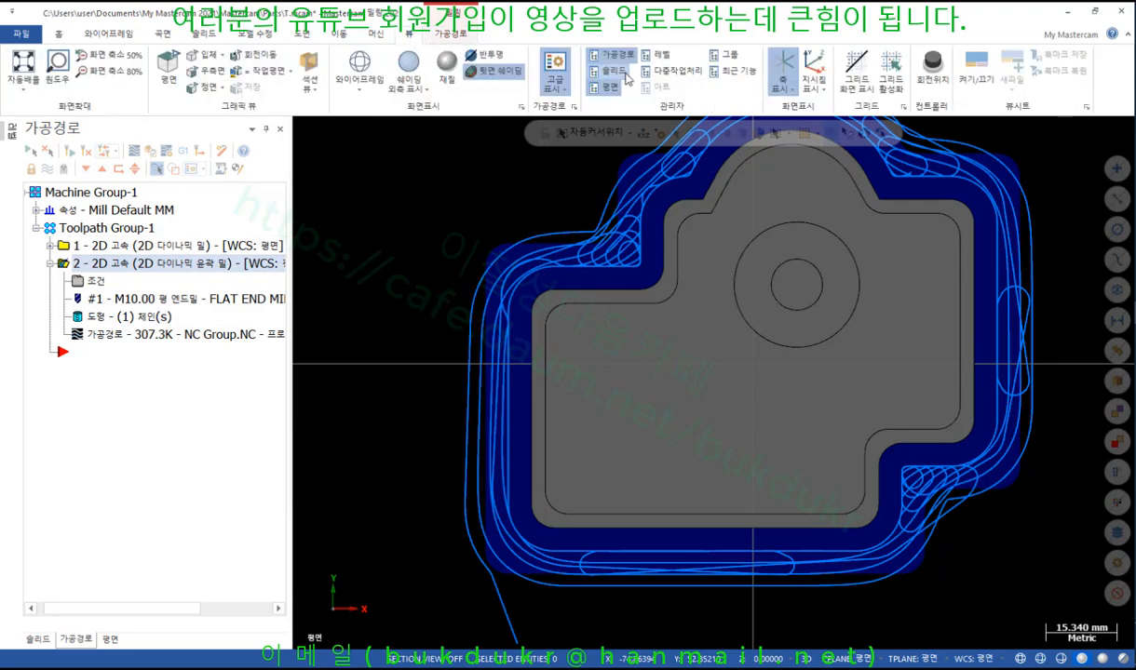
{"action": "left_click", "coordinate": [563, 88]}
{"action": "left_click", "coordinate": [419, 205]}
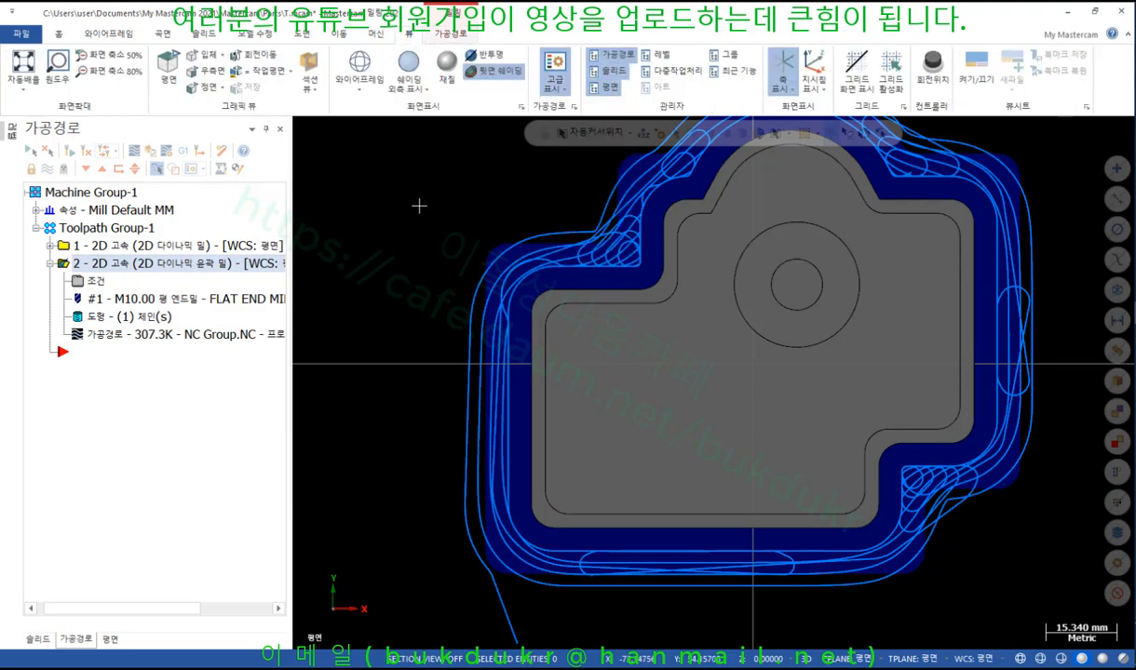
{"action": "scroll", "coordinate": [874, 542], "scroll_direction": "up", "scroll_amount": 2}
{"action": "middle_click_drag", "start_coordinate": [875, 542], "coordinate": [878, 471]}
{"action": "scroll", "coordinate": [876, 470], "scroll_direction": "down", "scroll_amount": 2}
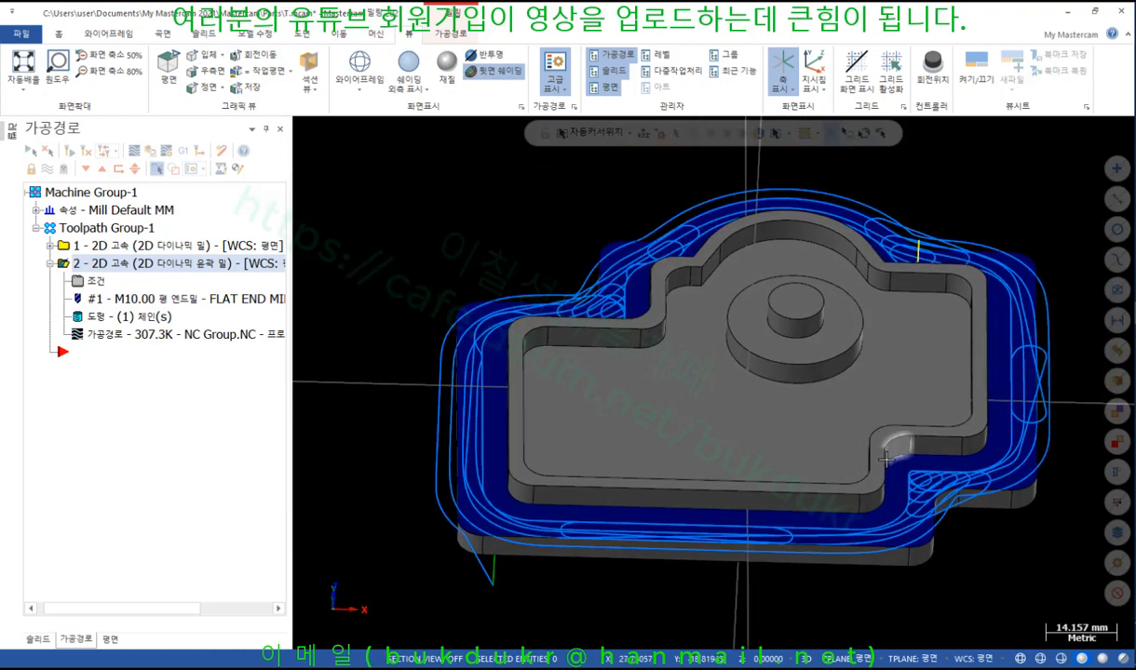
{"action": "left_click", "coordinate": [146, 338]}
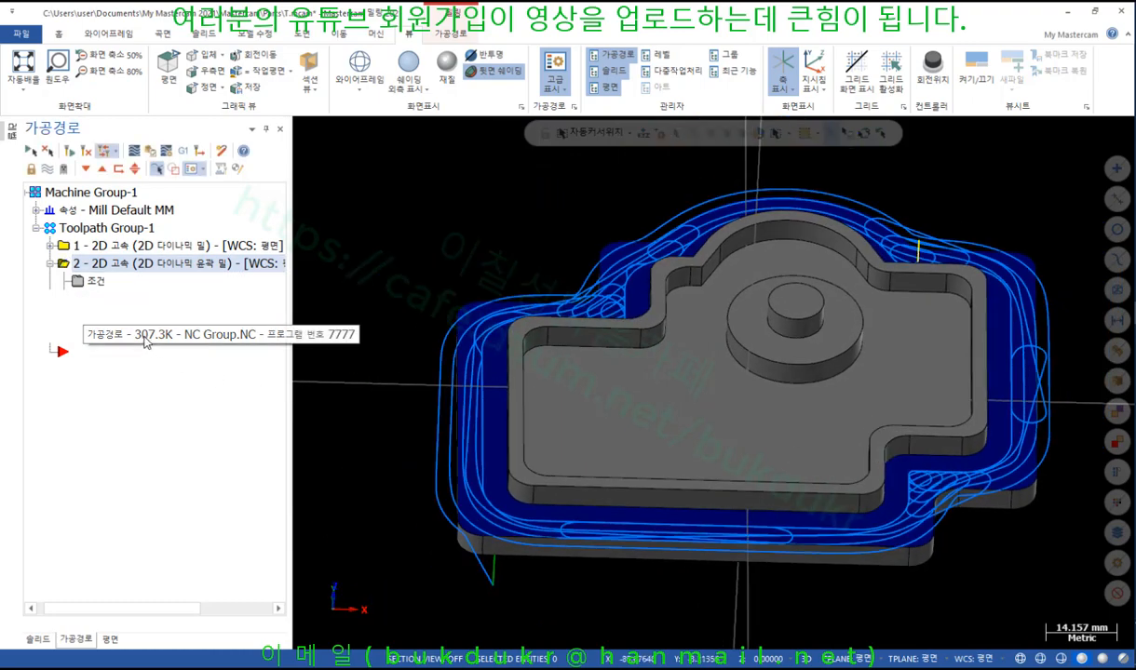
{"action": "left_click", "coordinate": [330, 190]}
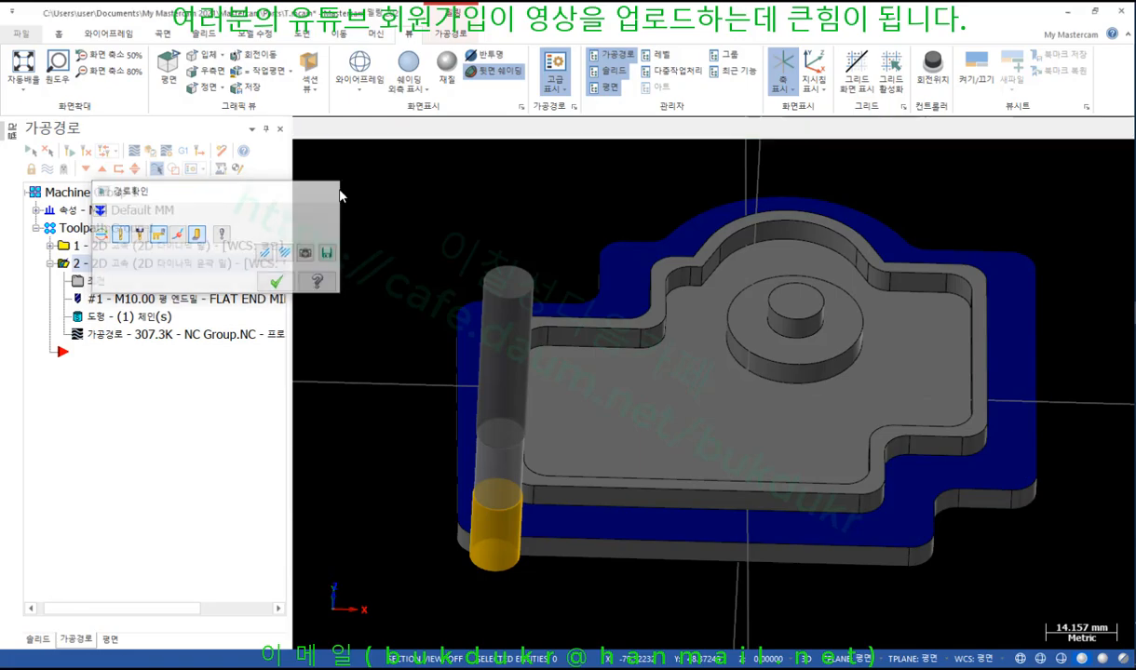
Step: Start a toolpath analysis with the shaded tool on the contour's looping moves at the flange's notched corner
{"action": "scroll", "coordinate": [594, 423], "scroll_direction": "up", "scroll_amount": 1}
{"action": "mouse_move", "coordinate": [594, 422]}
{"action": "middle_mouse_down"}
{"action": "mouse_move", "coordinate": [525, 362]}
{"action": "mouse_move", "coordinate": [514, 410]}
{"action": "middle_mouse_up"}
{"action": "scroll", "coordinate": [683, 170], "scroll_direction": "down", "scroll_amount": 4}
{"action": "scroll", "coordinate": [780, 631], "scroll_direction": "up", "scroll_amount": 5}
{"action": "scroll", "coordinate": [680, 528], "scroll_direction": "up", "scroll_amount": 10}
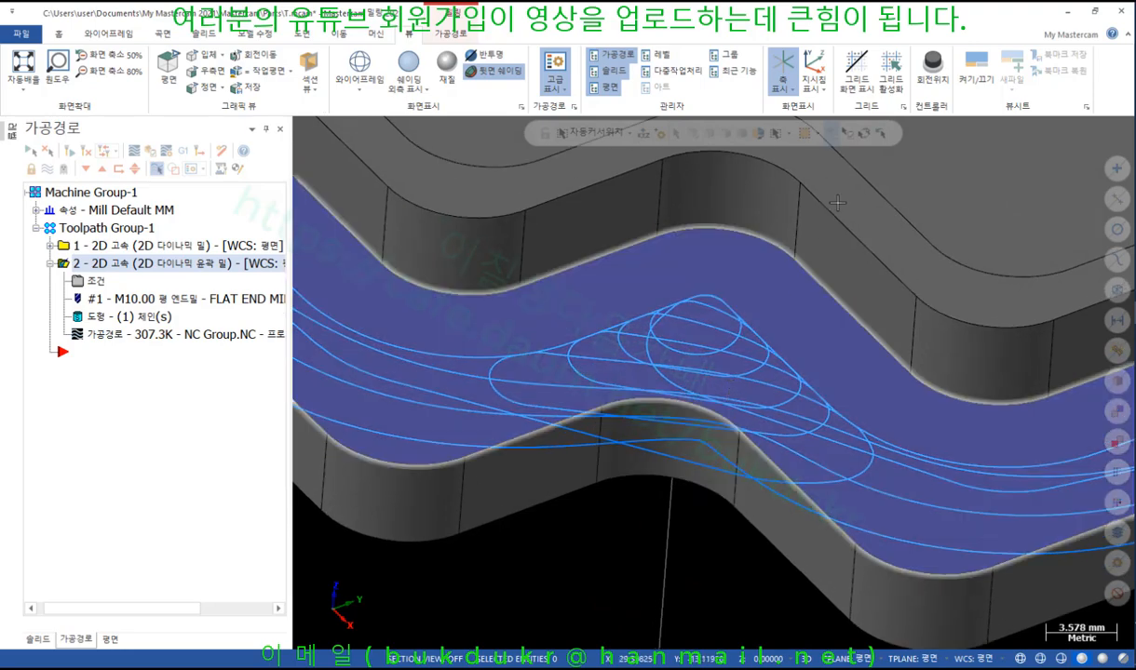
{"action": "left_click", "coordinate": [60, 35]}
{"action": "left_click", "coordinate": [652, 70]}
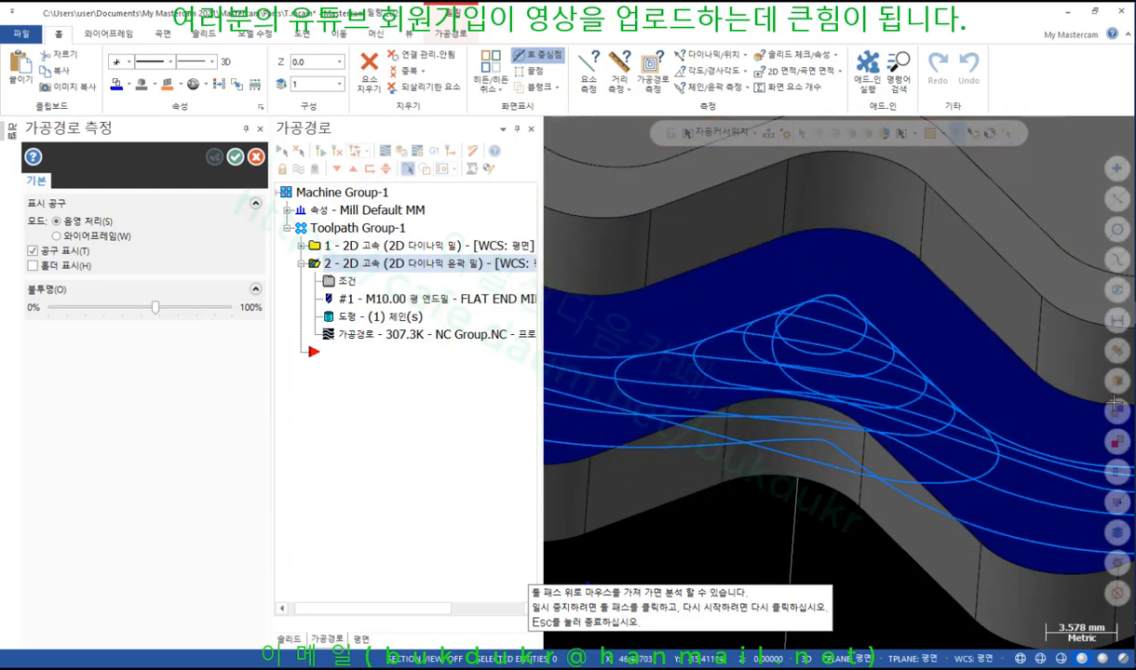
{"action": "scroll", "coordinate": [929, 410], "scroll_direction": "down", "scroll_amount": 3}
{"action": "scroll", "coordinate": [931, 410], "scroll_direction": "down", "scroll_amount": 3}
{"action": "scroll", "coordinate": [974, 472], "scroll_direction": "down", "scroll_amount": 3}
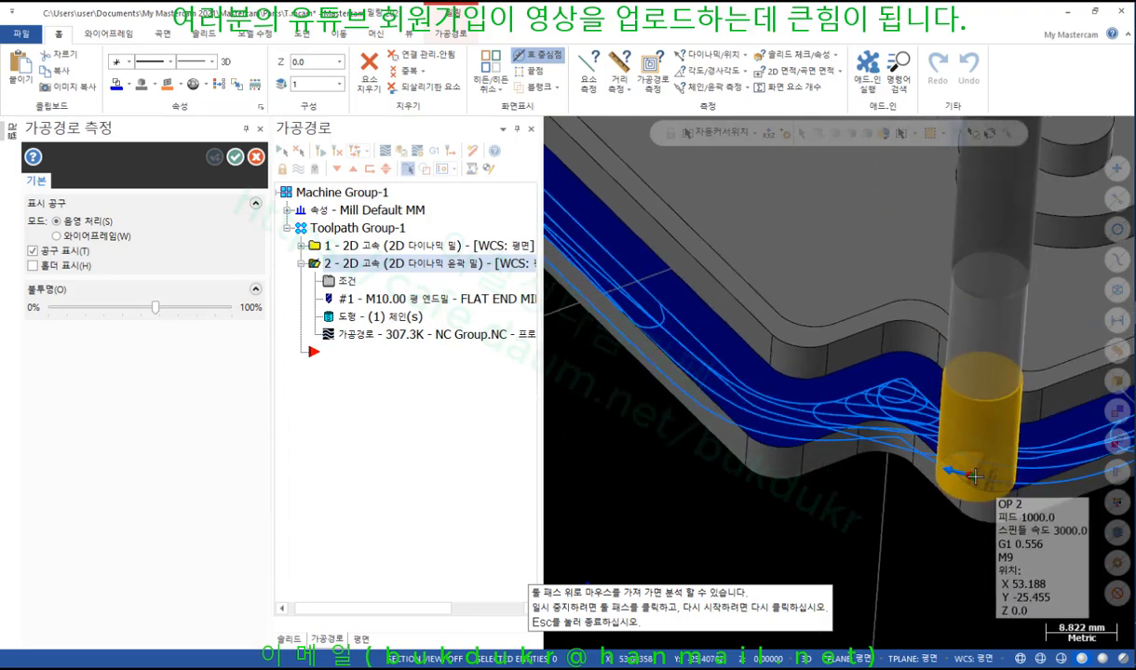
Step: Read the Z height of a looping return move at the notched corner, and end the toolpath analysis
{"action": "middle_click_drag", "start_coordinate": [838, 393], "coordinate": [789, 383]}
{"action": "scroll", "coordinate": [790, 383], "scroll_direction": "up", "scroll_amount": 10}
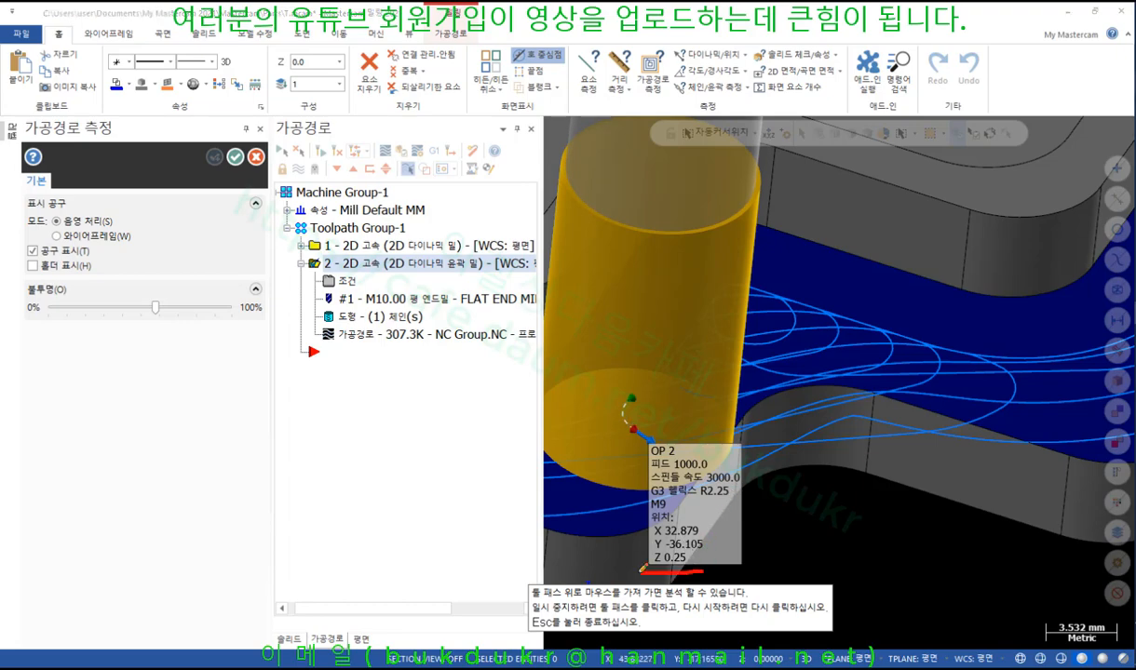
{"action": "right_click", "coordinate": [922, 495]}
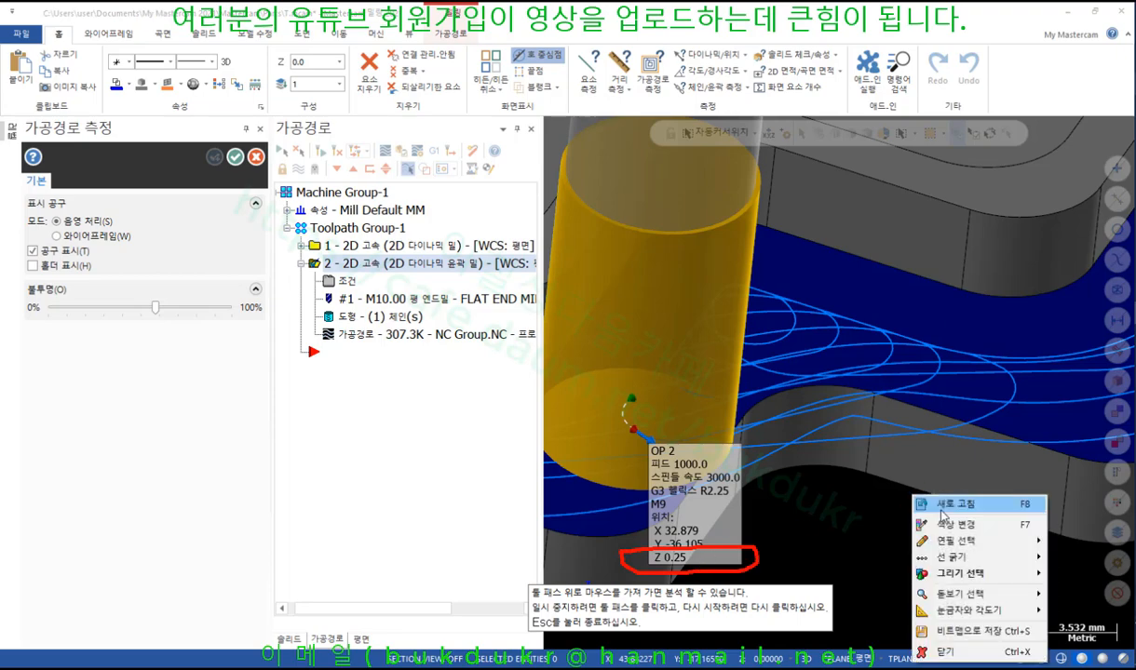
{"action": "left_click", "coordinate": [941, 624]}
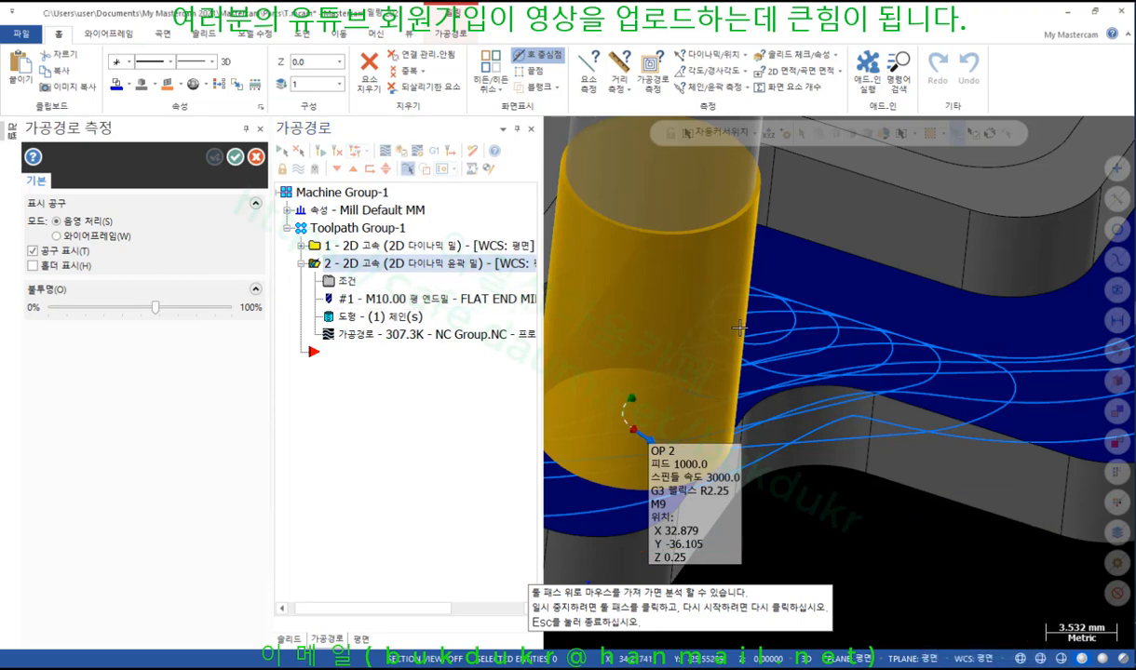
{"action": "key", "text": "Escape"}
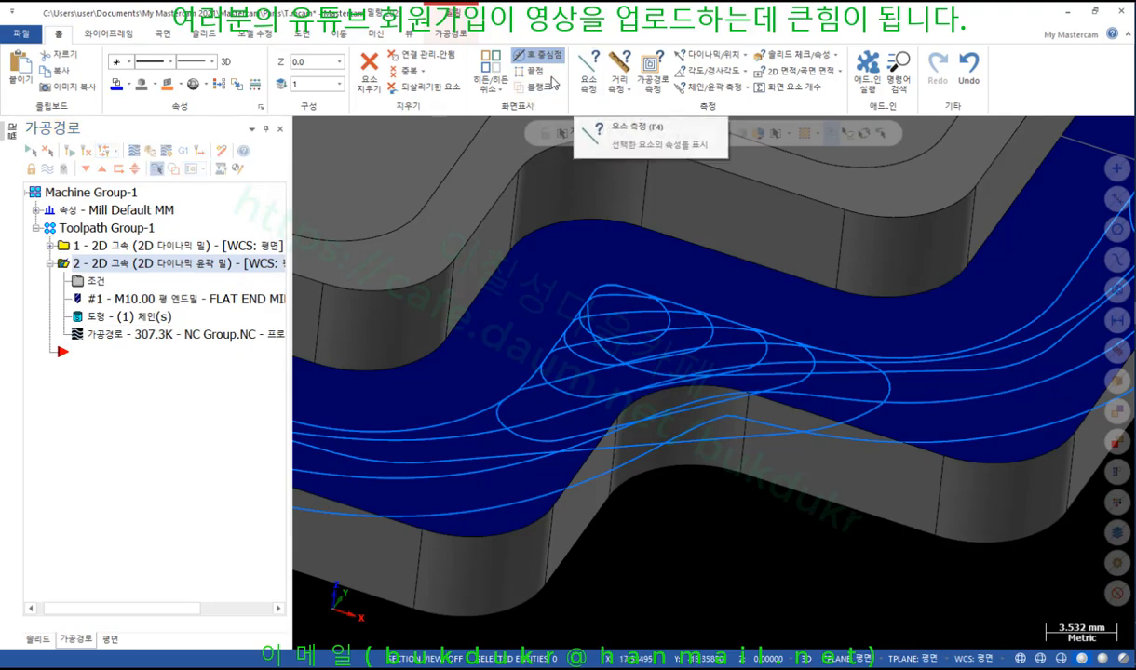
Step: Check the advanced toolpath display options for the motion types shown, leaving them as they are
{"action": "left_click", "coordinate": [412, 34]}
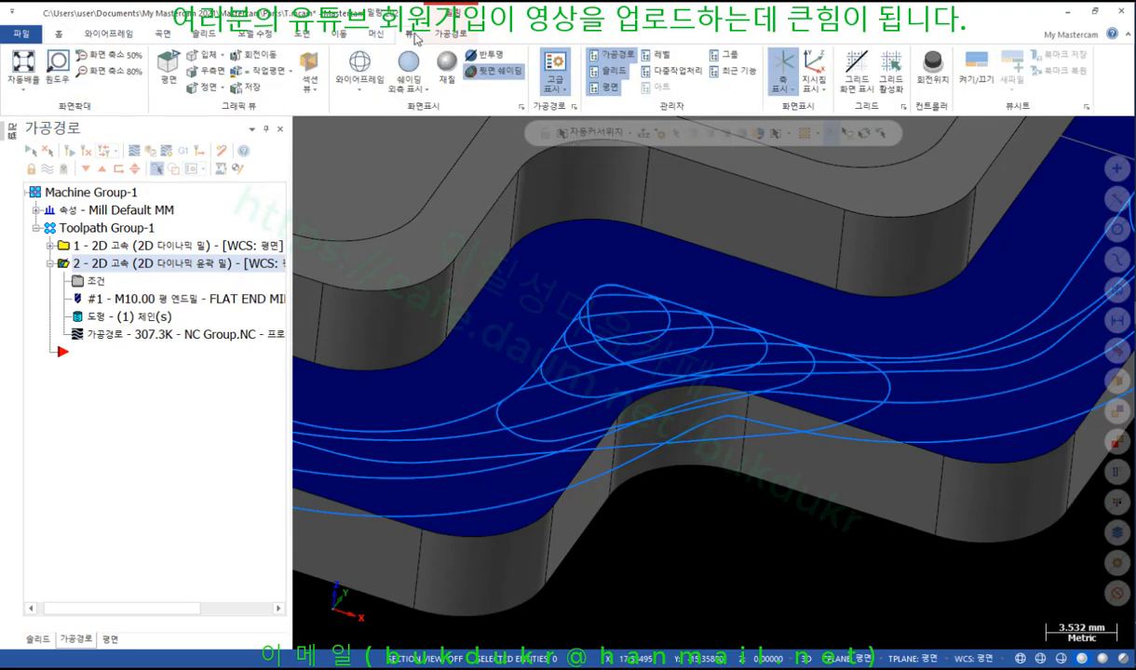
{"action": "left_click", "coordinate": [555, 75]}
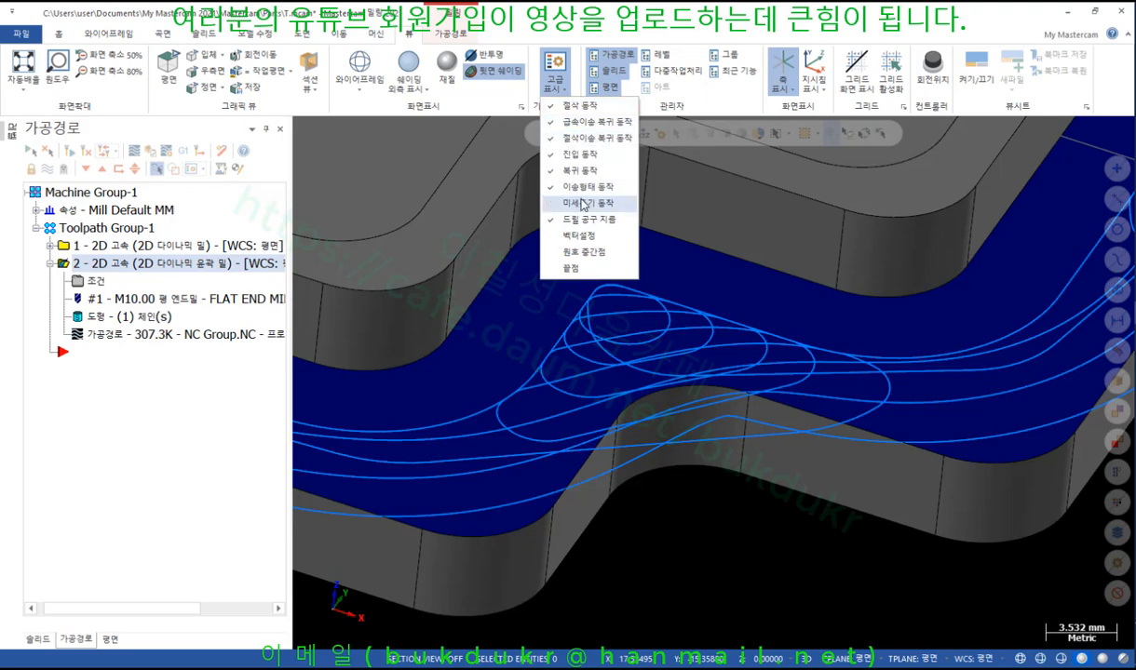
{"action": "left_click", "coordinate": [733, 520]}
{"action": "scroll", "coordinate": [733, 520], "scroll_direction": "down", "scroll_amount": 12}
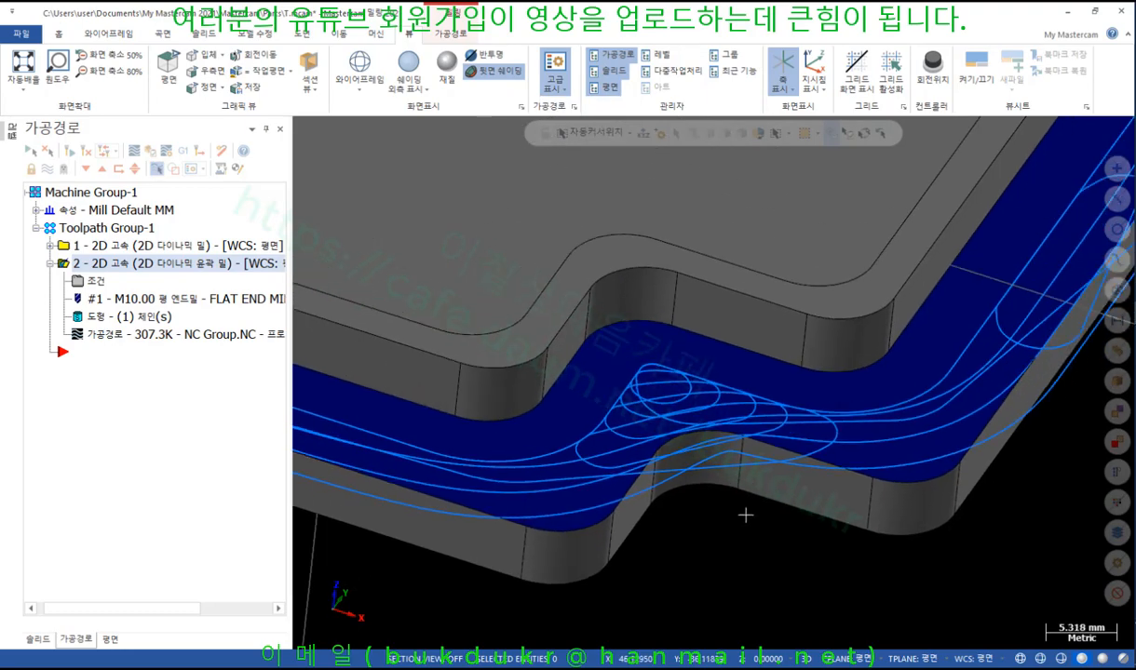
{"action": "middle_click_drag", "start_coordinate": [910, 556], "coordinate": [698, 410]}
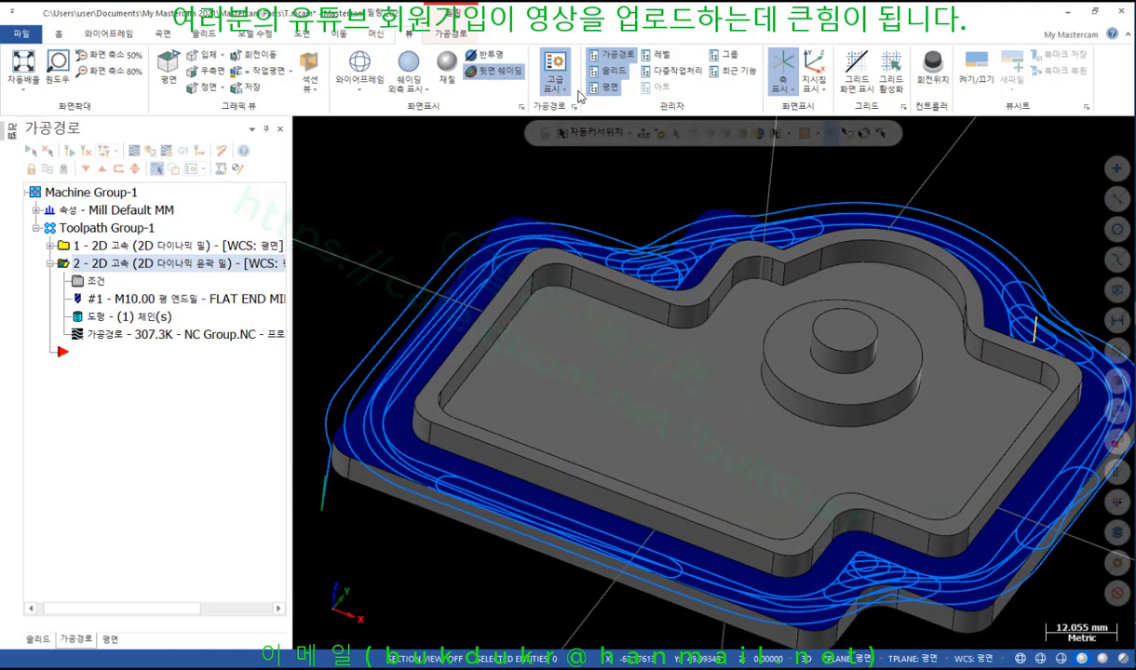
{"action": "left_click", "coordinate": [560, 96]}
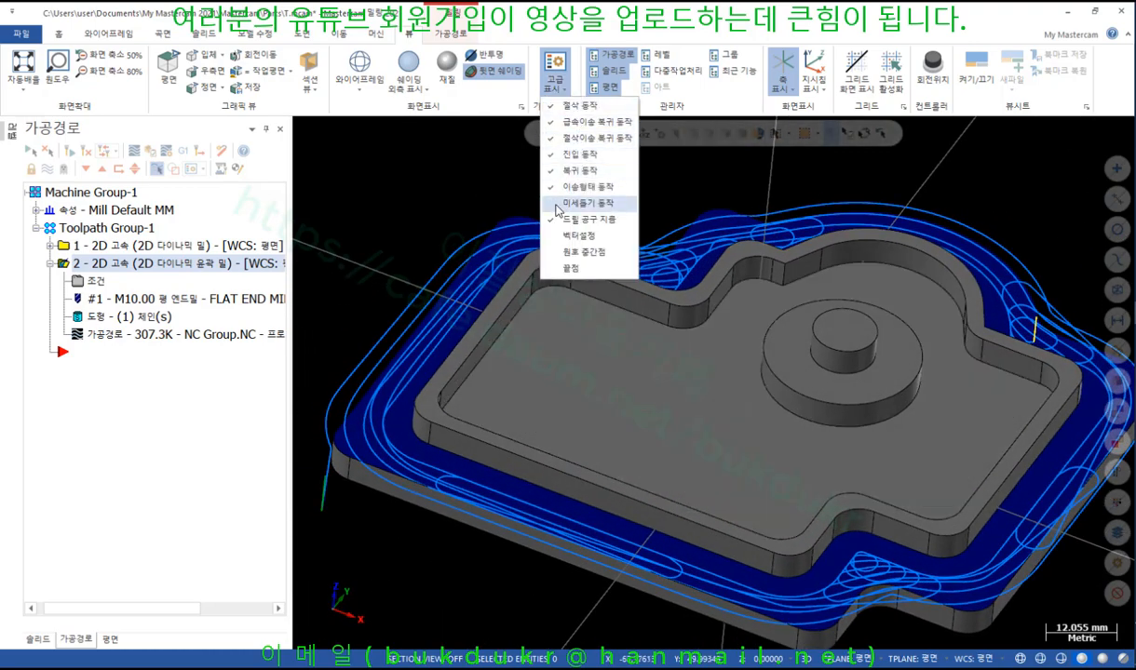
{"action": "left_click", "coordinate": [449, 176]}
{"action": "scroll", "coordinate": [485, 188], "scroll_direction": "down", "scroll_amount": 4}
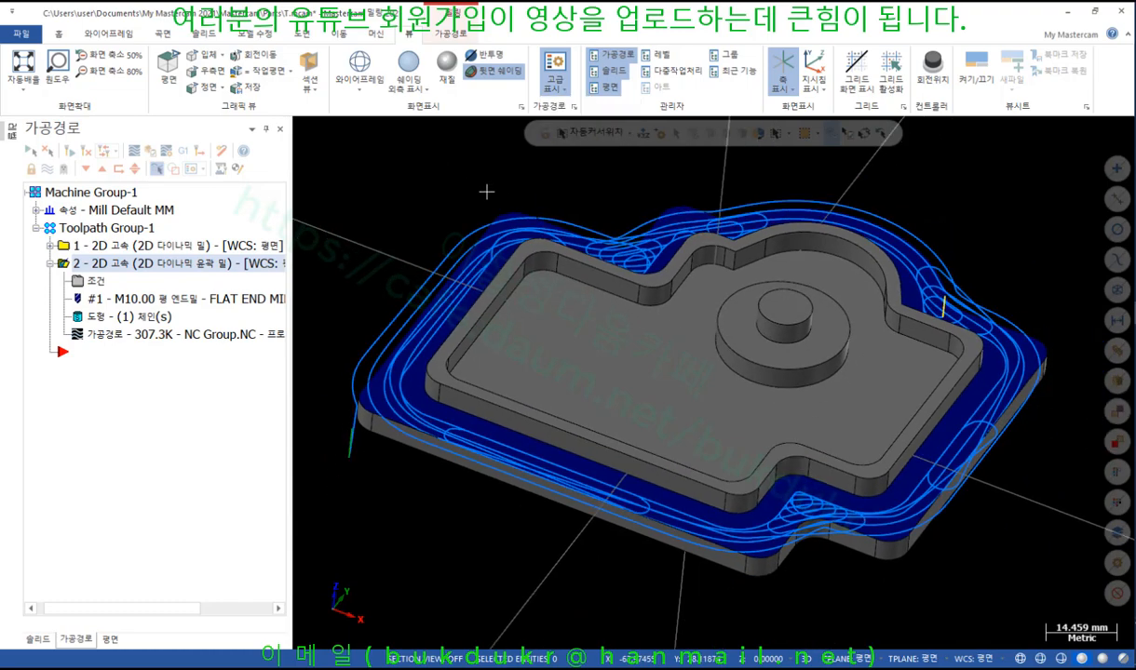
Step: Examine the contour toolpath's entry move and the passes around the flange from several angles
{"action": "middle_click_drag", "start_coordinate": [476, 196], "coordinate": [465, 317]}
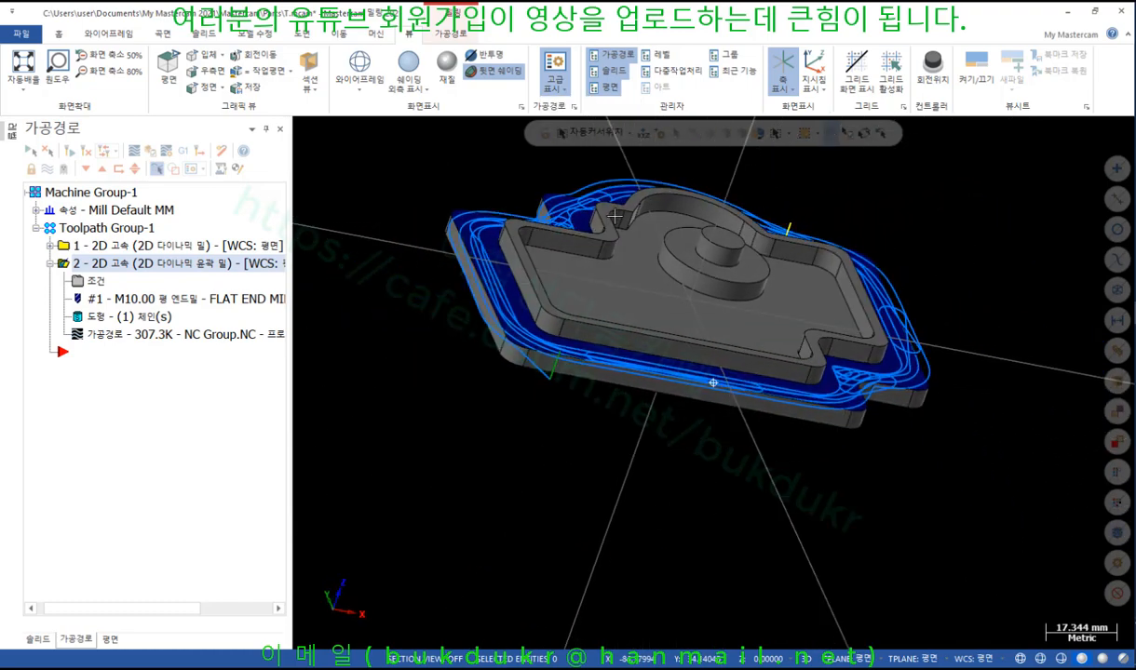
{"action": "scroll", "coordinate": [463, 337], "scroll_direction": "up", "scroll_amount": 6}
{"action": "scroll", "coordinate": [554, 391], "scroll_direction": "up", "scroll_amount": 1}
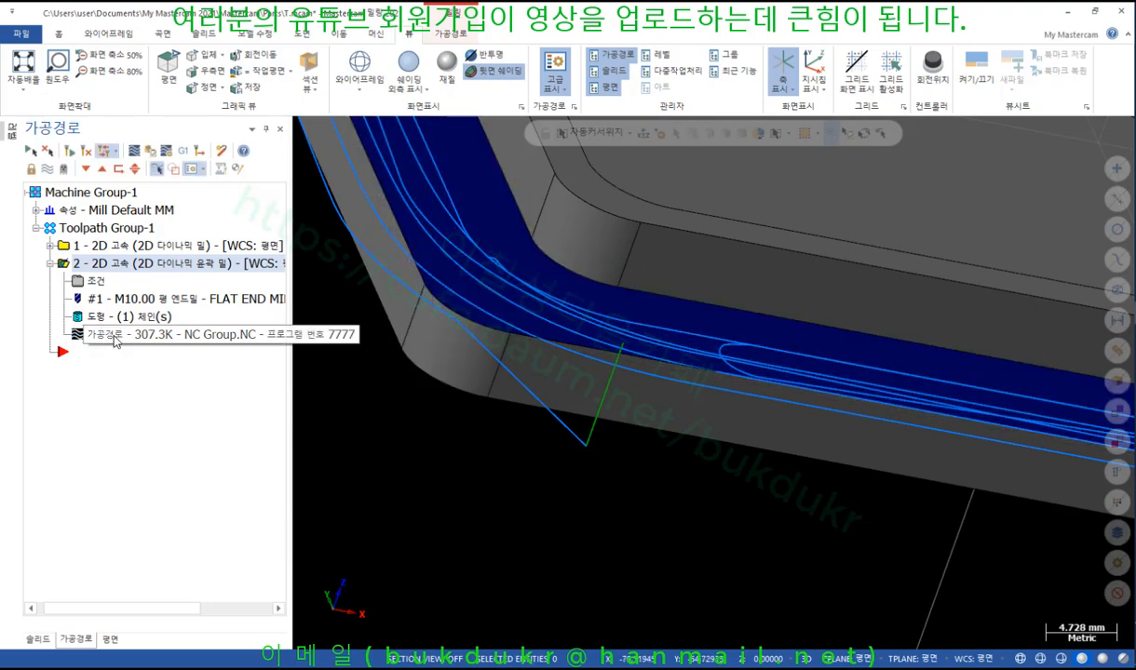
{"action": "scroll", "coordinate": [664, 338], "scroll_direction": "down", "scroll_amount": 3}
{"action": "middle_click_drag", "start_coordinate": [664, 338], "coordinate": [590, 335]}
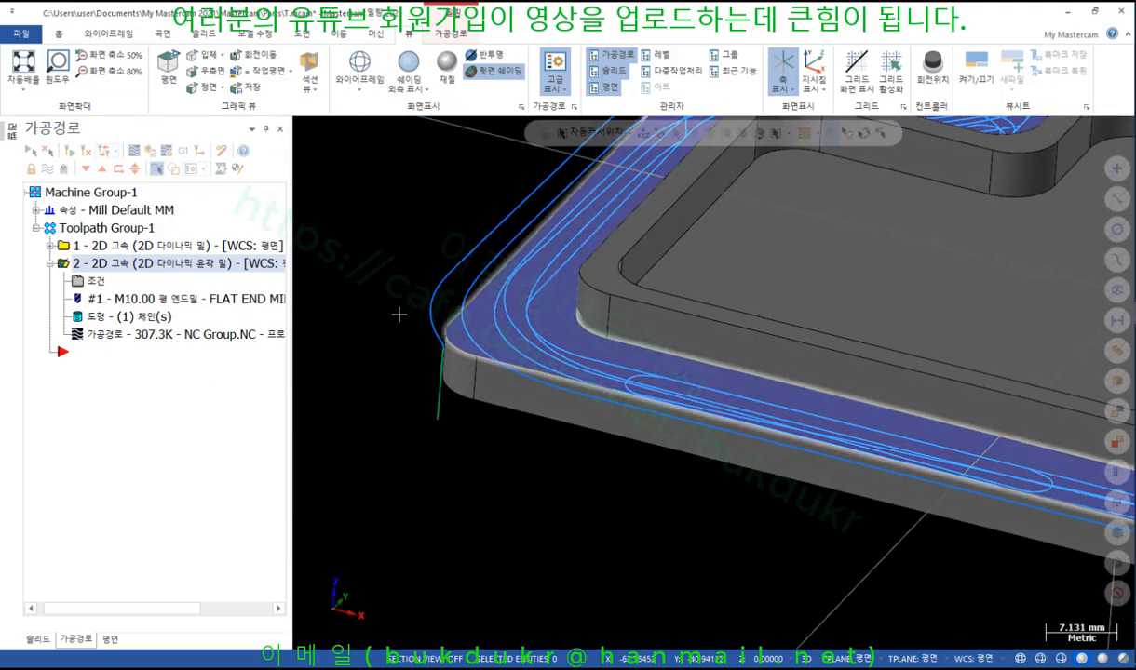
{"action": "scroll", "coordinate": [399, 315], "scroll_direction": "down", "scroll_amount": 4}
{"action": "middle_click_drag", "start_coordinate": [399, 315], "coordinate": [826, 457]}
{"action": "scroll", "coordinate": [865, 443], "scroll_direction": "up", "scroll_amount": 4}
{"action": "scroll", "coordinate": [866, 443], "scroll_direction": "down", "scroll_amount": 5}
{"action": "scroll", "coordinate": [814, 515], "scroll_direction": "down", "scroll_amount": 3}
{"action": "middle_click_drag", "start_coordinate": [738, 432], "coordinate": [819, 494]}
{"action": "scroll", "coordinate": [946, 175], "scroll_direction": "up", "scroll_amount": 5}
{"action": "middle_click_drag", "start_coordinate": [713, 383], "coordinate": [866, 225]}
Step: Backplot the dynamic contour operation along its first pass and inspect the cut width at the flange's corner
{"action": "left_click", "coordinate": [136, 336]}
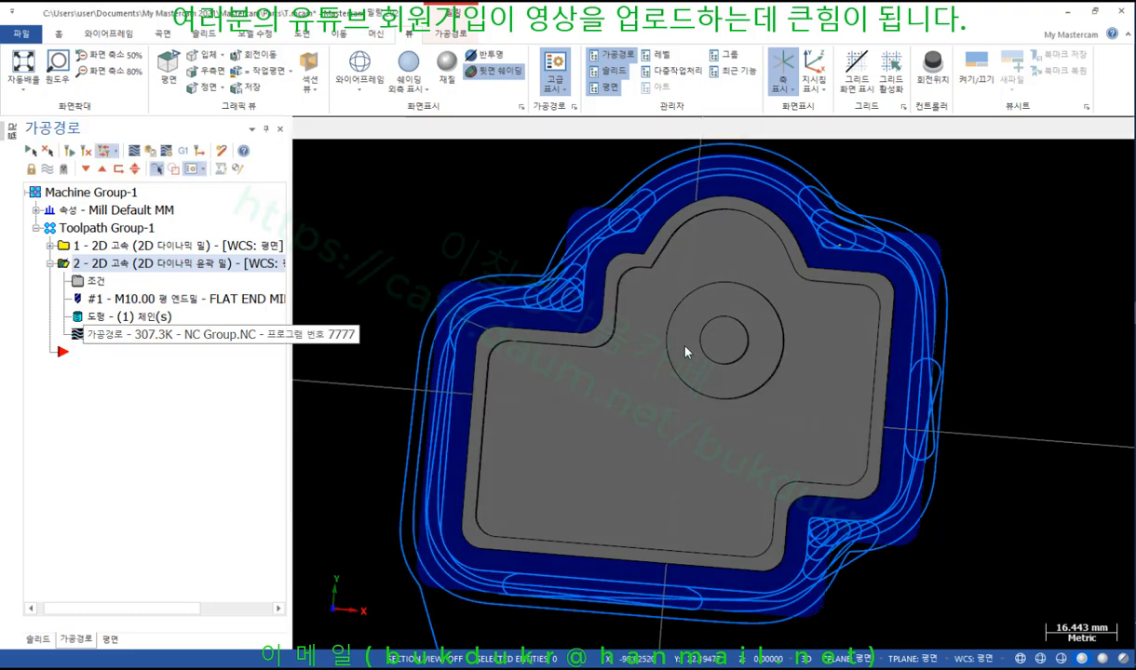
{"action": "scroll", "coordinate": [847, 386], "scroll_direction": "down", "scroll_amount": 2}
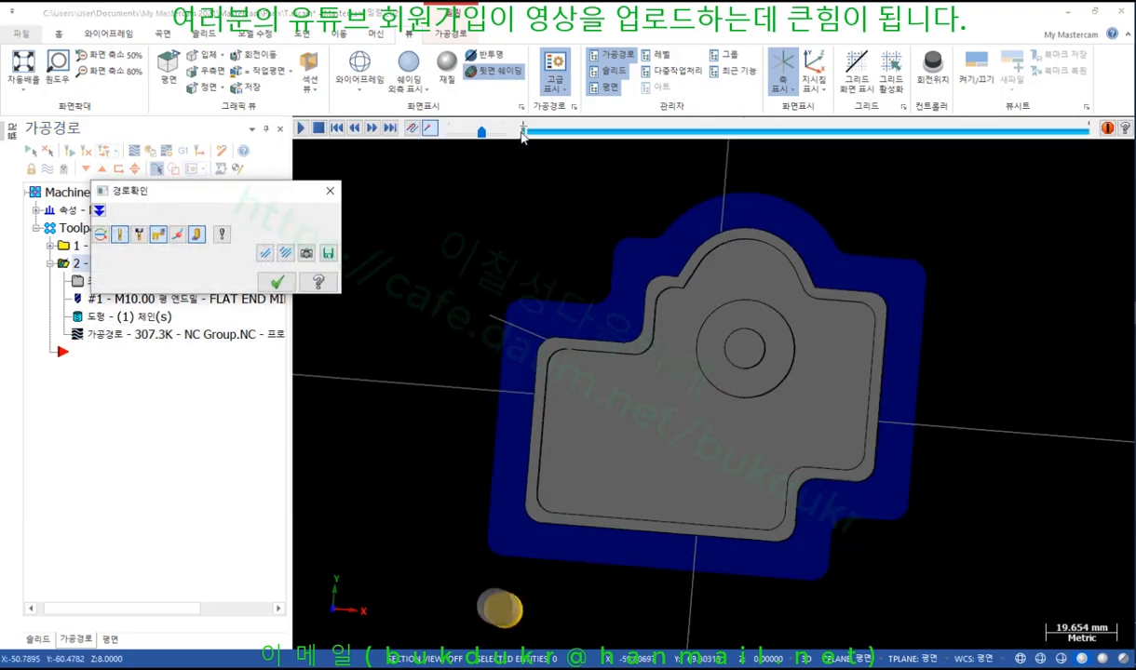
{"action": "mouse_move", "coordinate": [522, 136]}
{"action": "left_mouse_down"}
{"action": "mouse_move", "coordinate": [507, 135]}
{"action": "mouse_move", "coordinate": [610, 134]}
{"action": "left_mouse_up"}
{"action": "scroll", "coordinate": [940, 231], "scroll_direction": "up", "scroll_amount": 5}
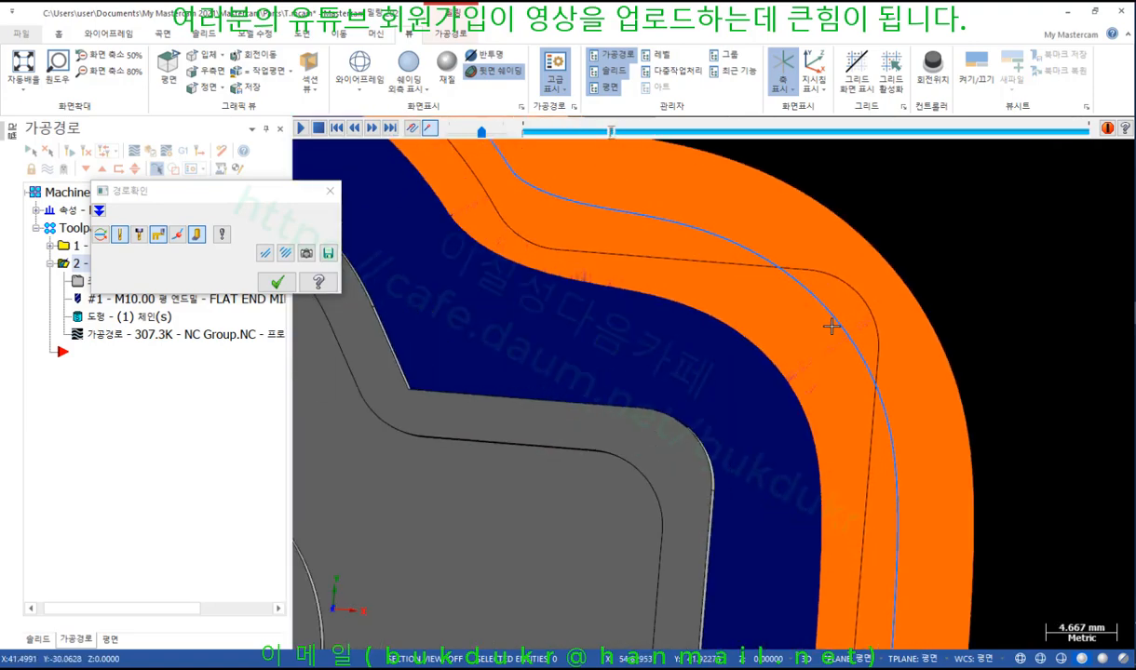
{"action": "middle_click_drag", "start_coordinate": [785, 282], "coordinate": [821, 293]}
{"action": "scroll", "coordinate": [822, 292], "scroll_direction": "down", "scroll_amount": 4}
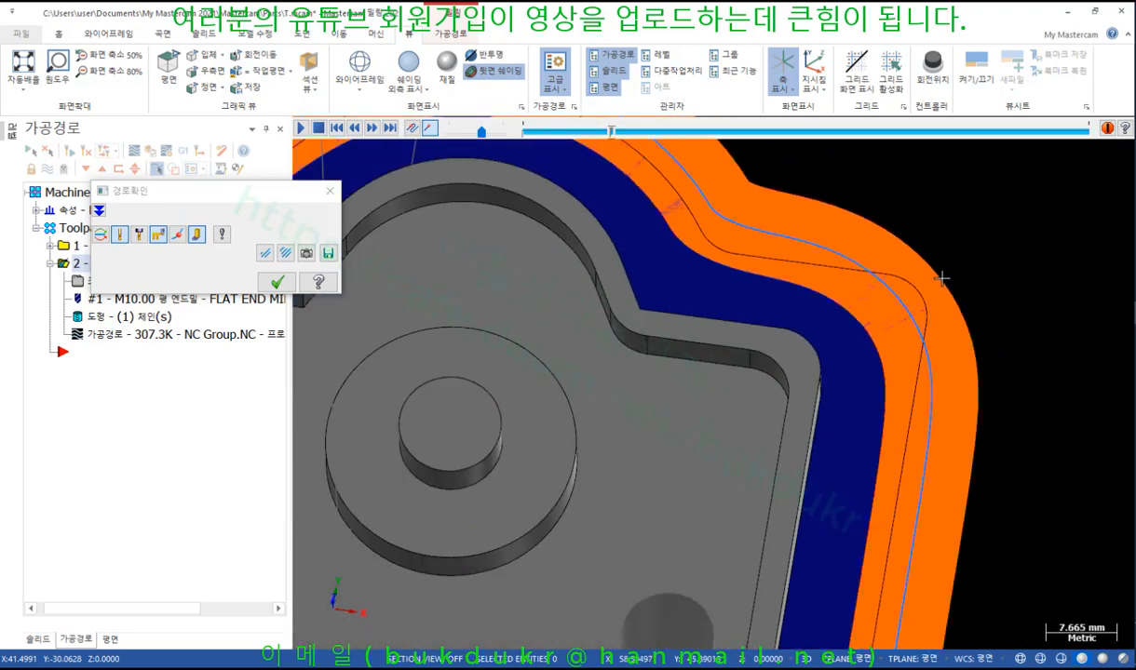
{"action": "scroll", "coordinate": [874, 265], "scroll_direction": "down", "scroll_amount": 1}
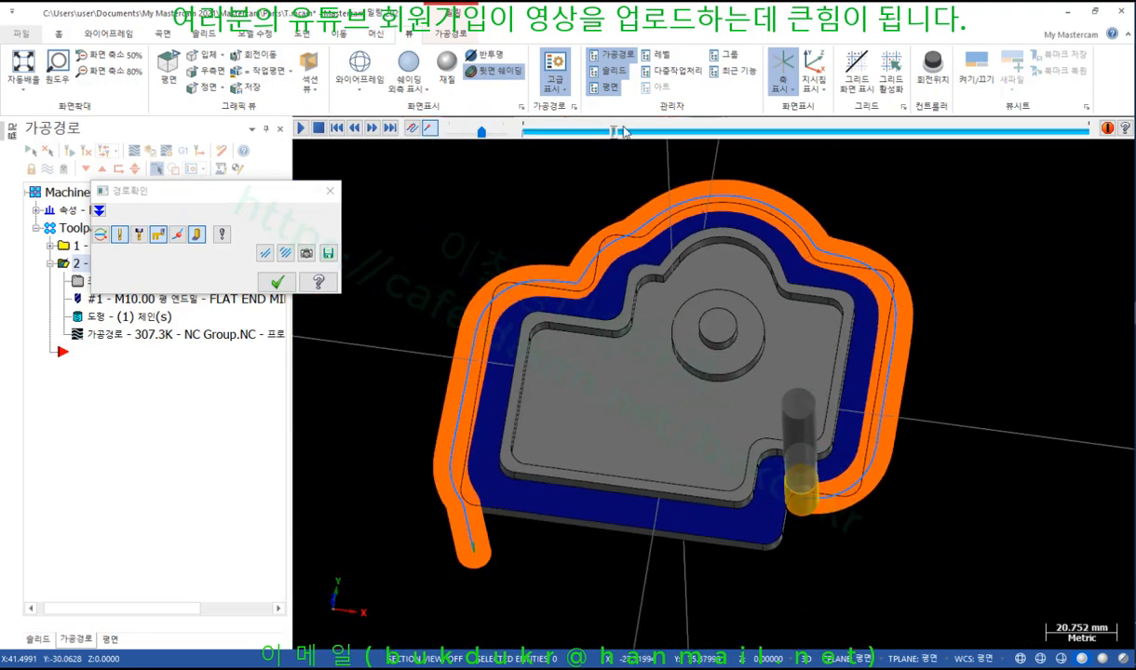
Step: Scrub the backplot through the following passes, inspect the tool's engagement at the flange's outer corner, and close the backplot
{"action": "left_click_drag", "start_coordinate": [622, 131], "coordinate": [804, 138]}
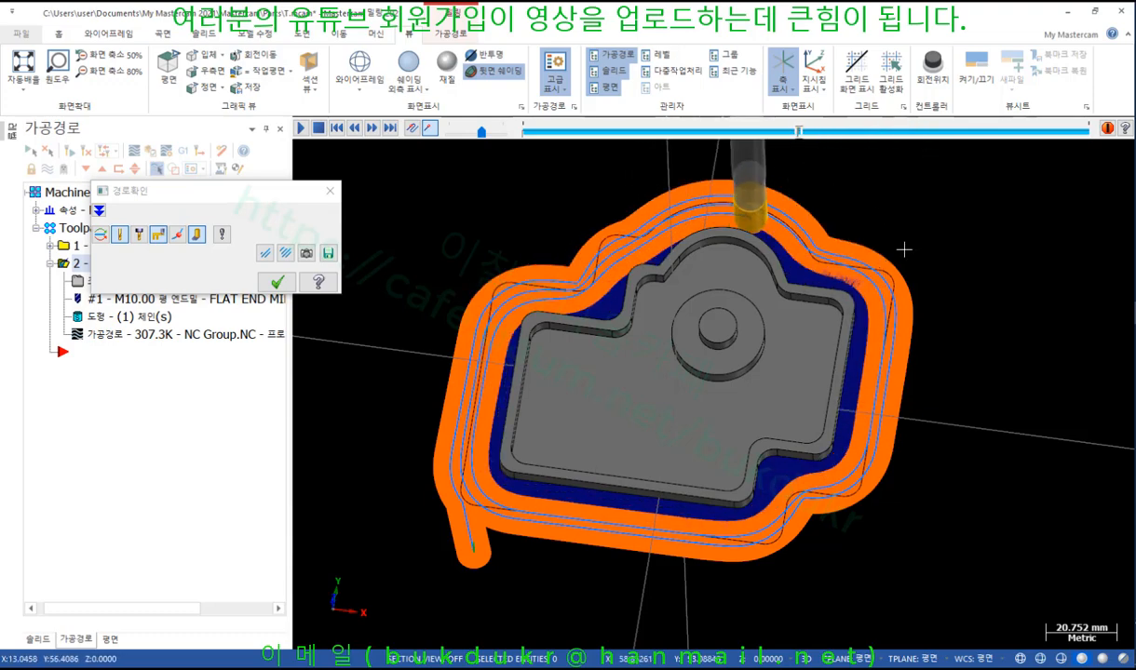
{"action": "scroll", "coordinate": [876, 268], "scroll_direction": "up", "scroll_amount": 6}
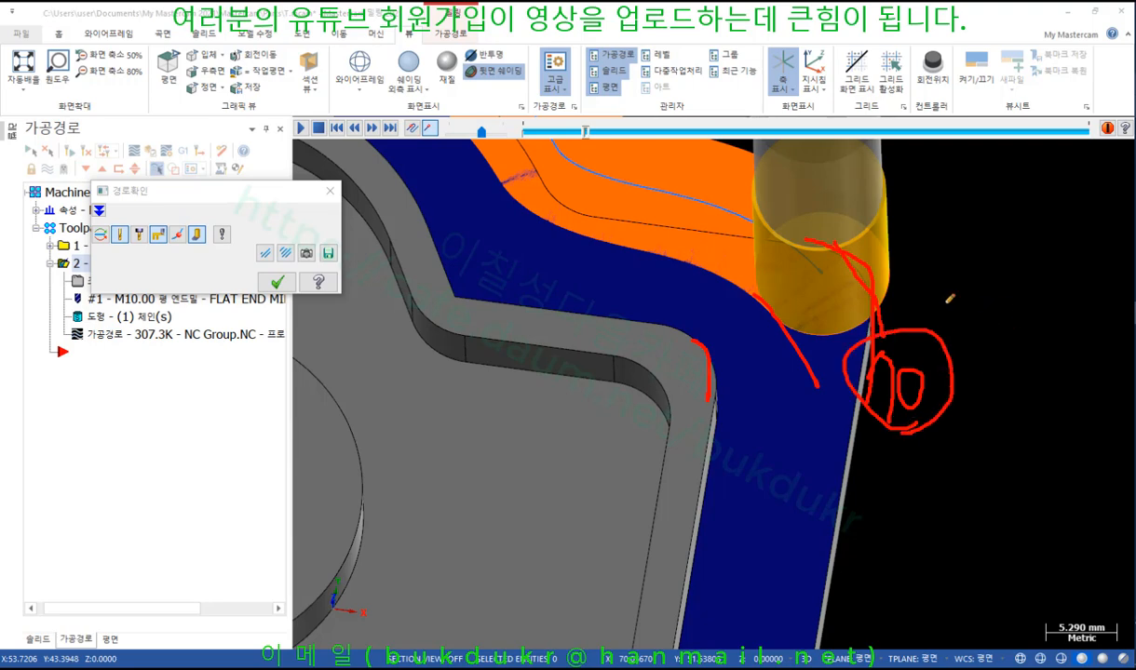
{"action": "left_click_drag", "start_coordinate": [732, 218], "coordinate": [743, 230]}
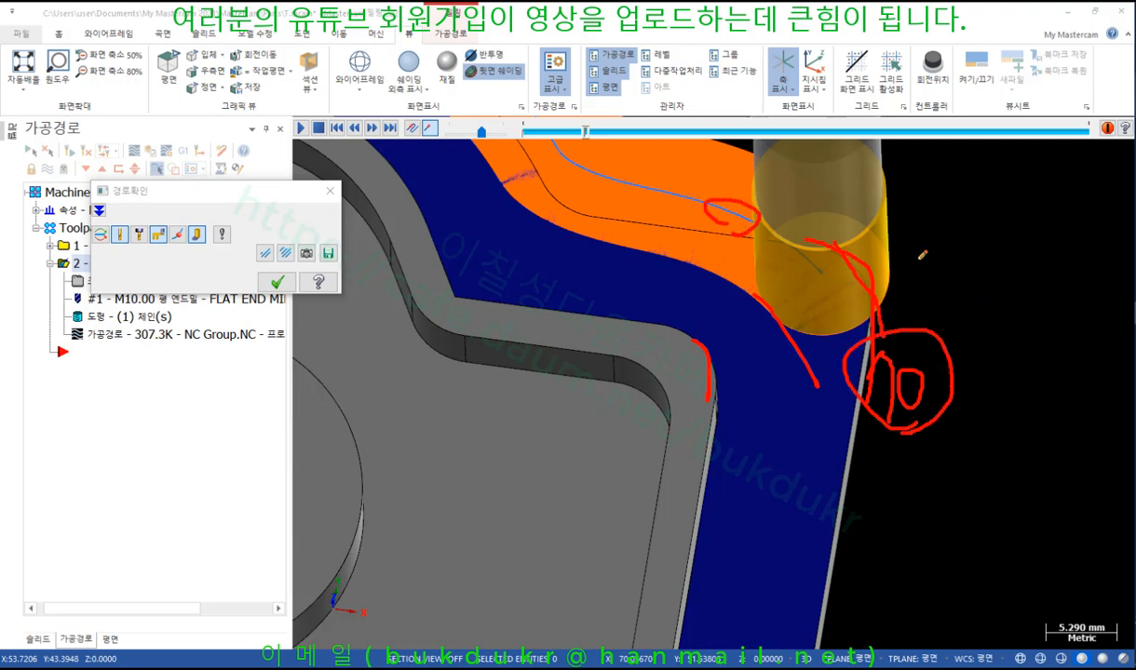
{"action": "right_click", "coordinate": [993, 215]}
{"action": "left_click", "coordinate": [1015, 362]}
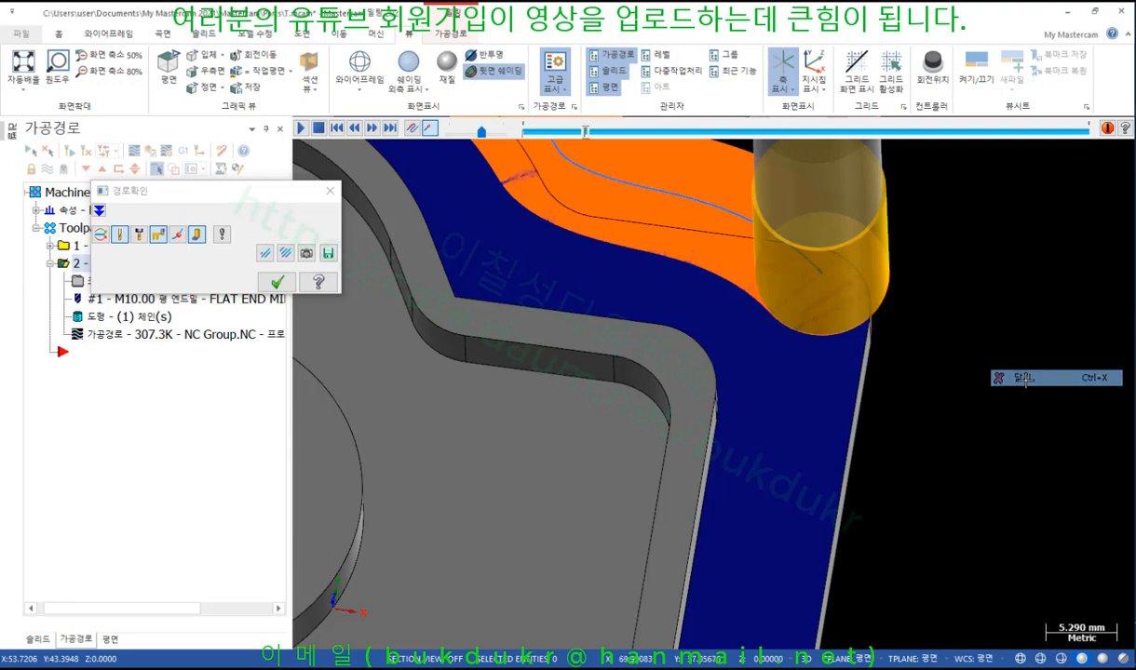
{"action": "left_click", "coordinate": [277, 282]}
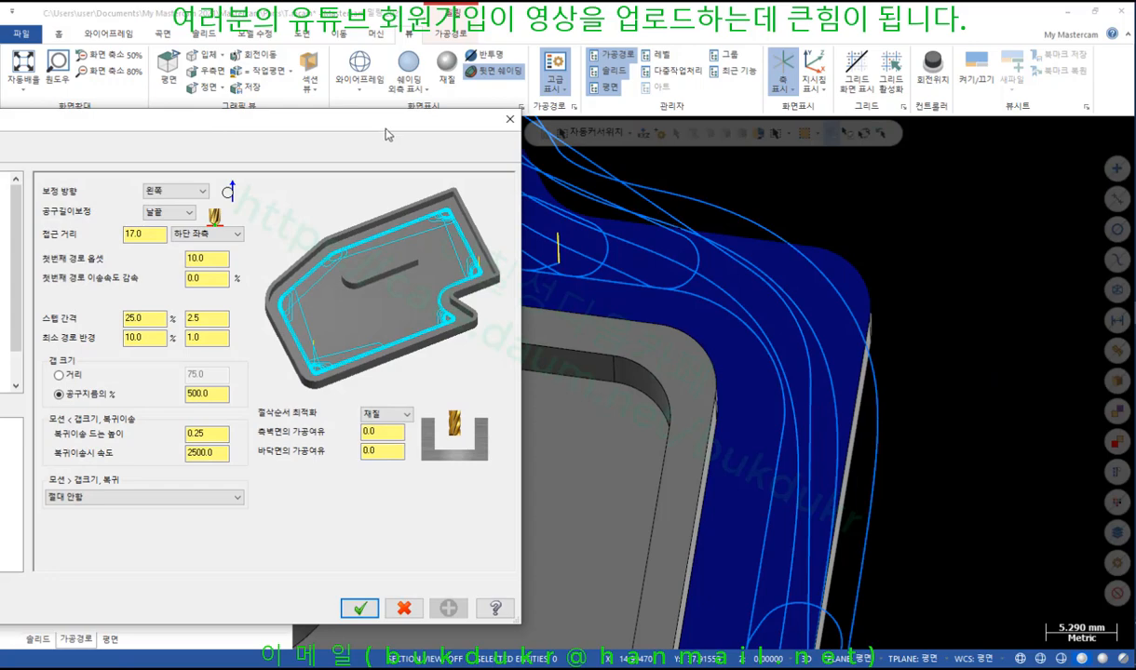
Step: Review the contour operation's stepover, minimum toolpath radius, gap size and back-feed lift height in its cut parameters
{"action": "left_click_drag", "start_coordinate": [382, 128], "coordinate": [845, 59]}
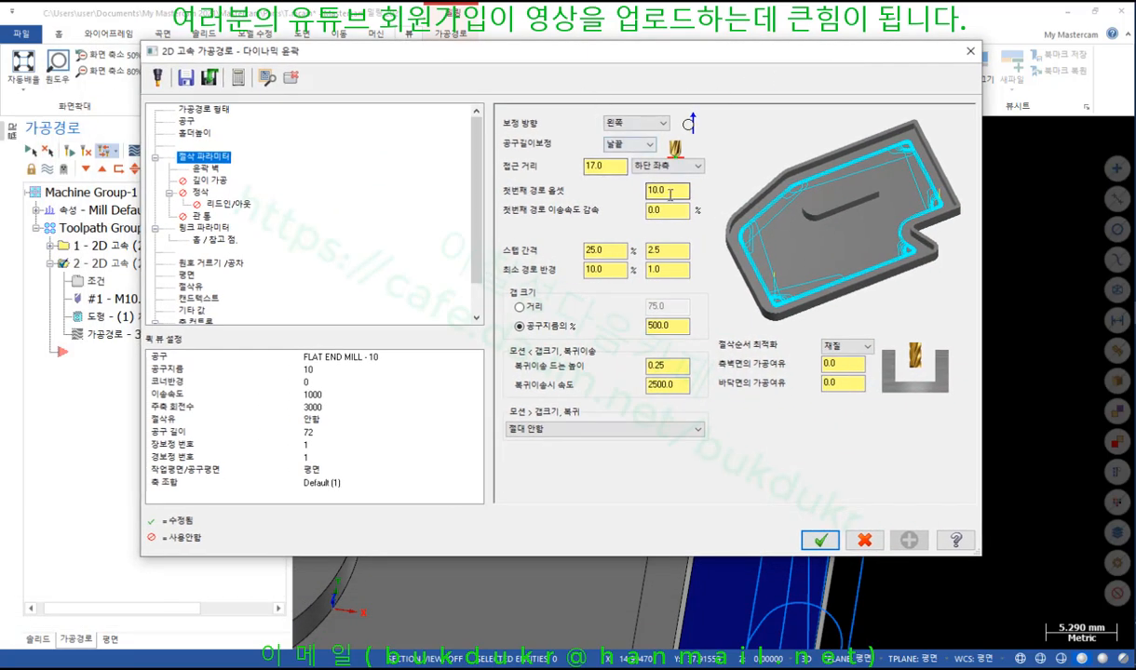
{"action": "left_click", "coordinate": [659, 250]}
{"action": "left_click", "coordinate": [651, 272]}
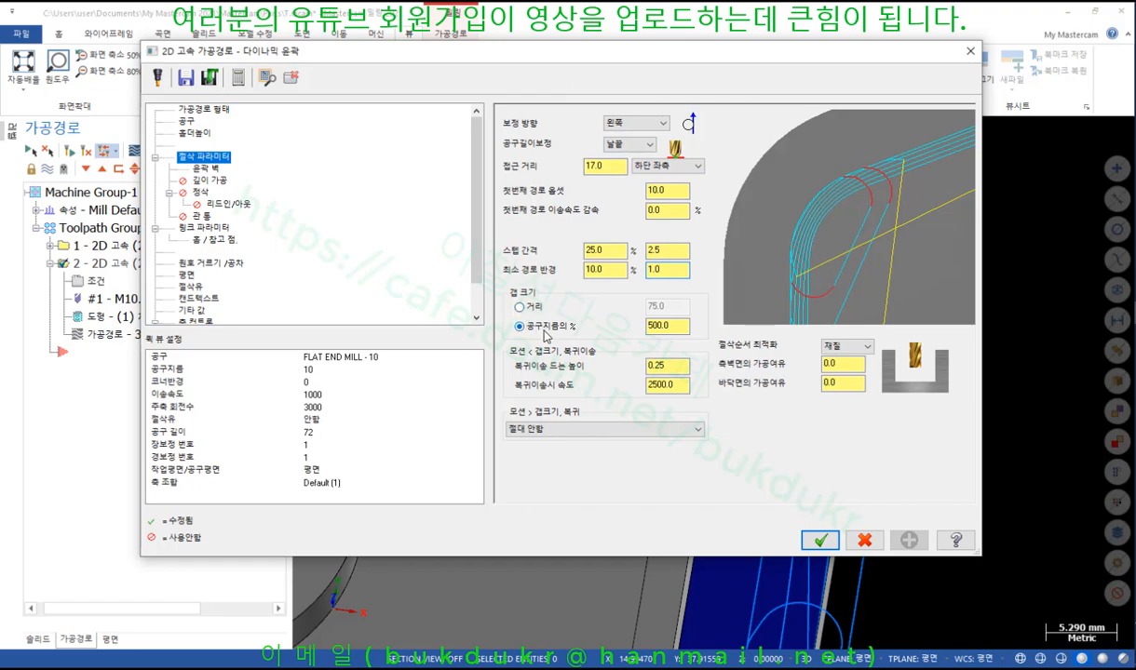
{"action": "left_click", "coordinate": [681, 330]}
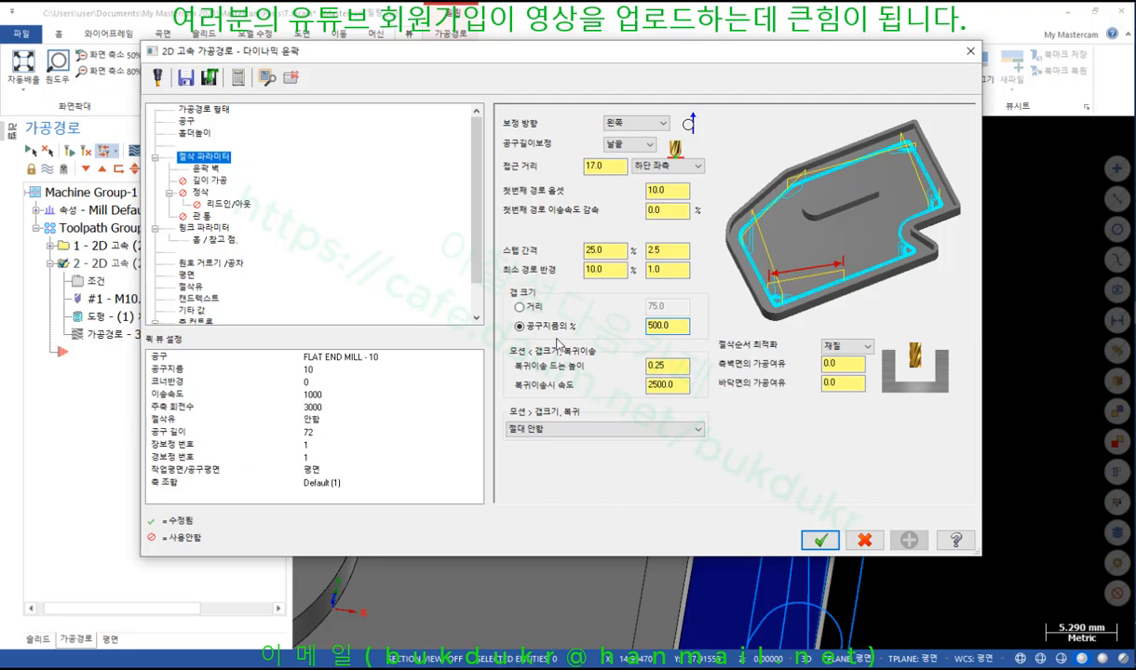
{"action": "left_click", "coordinate": [678, 364]}
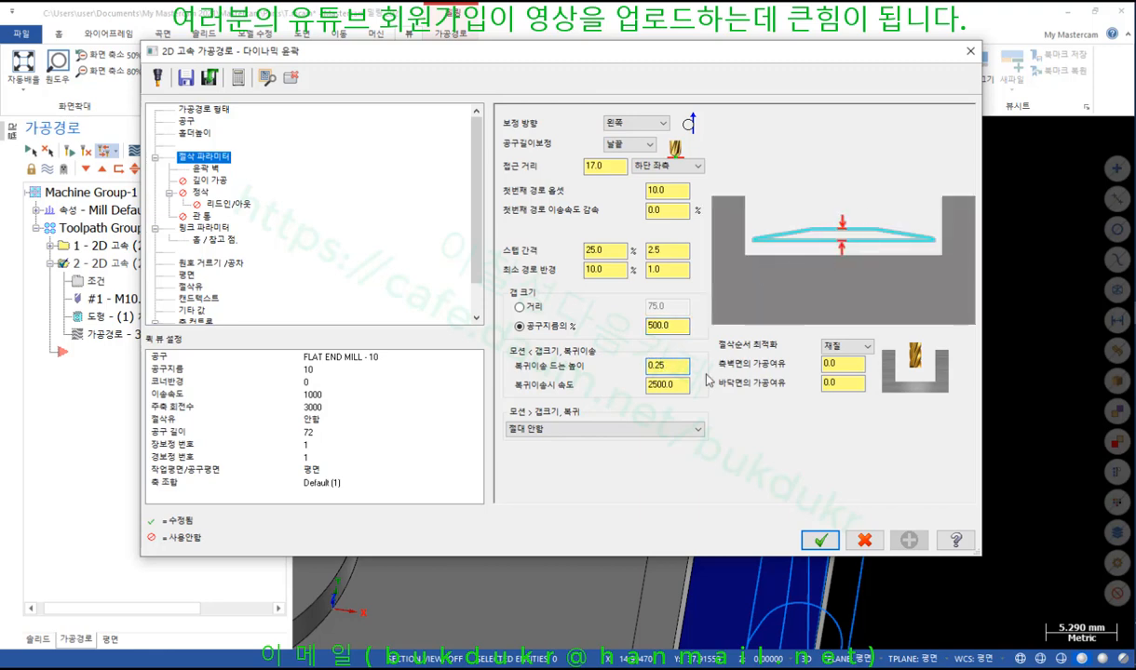
{"action": "left_click_drag", "start_coordinate": [664, 366], "coordinate": [635, 375]}
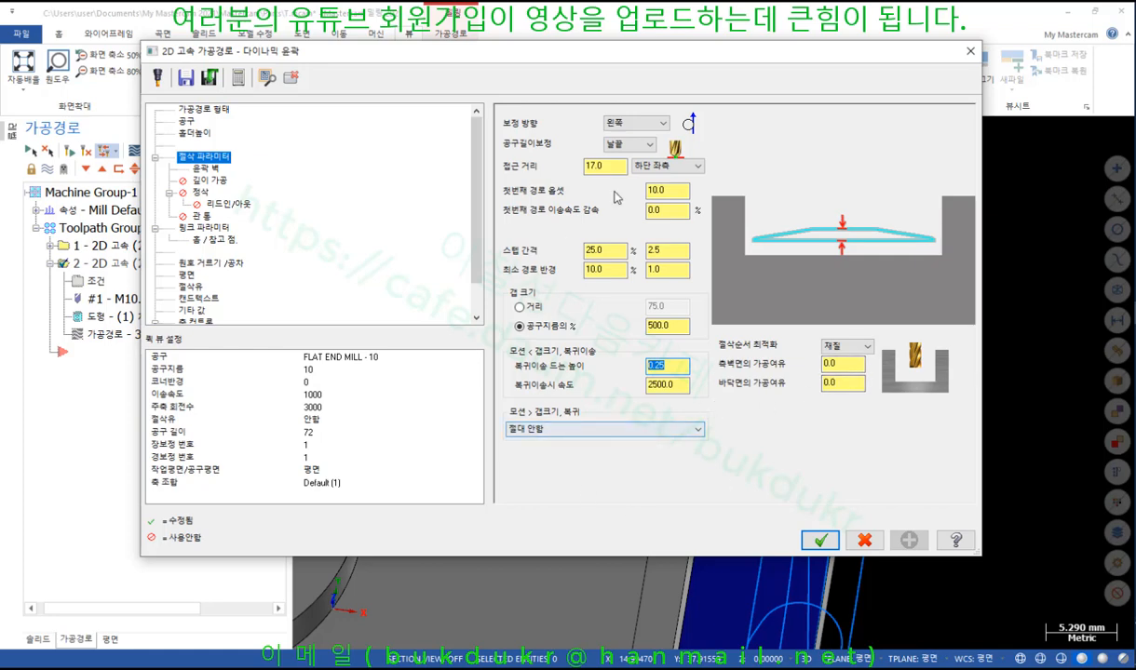
Step: Review the contour wall settings, examining the radius of the tool that shaped the stock
{"action": "left_click", "coordinate": [206, 168]}
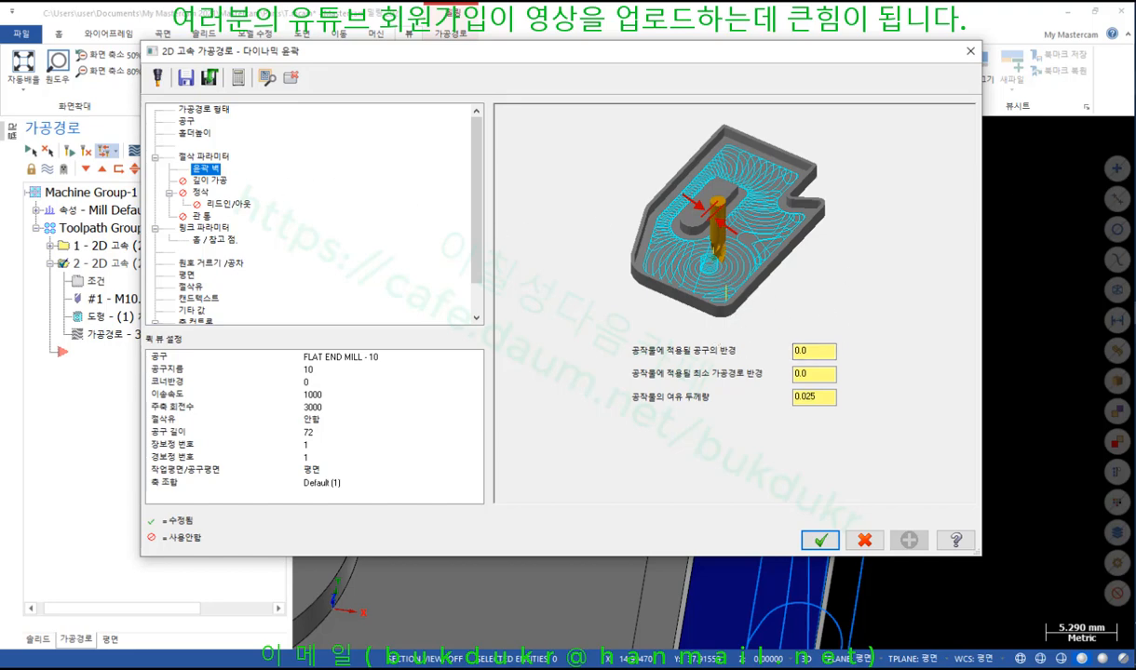
{"action": "key", "text": "ctrl+2"}
{"action": "left_click_drag", "start_coordinate": [627, 358], "coordinate": [740, 356]}
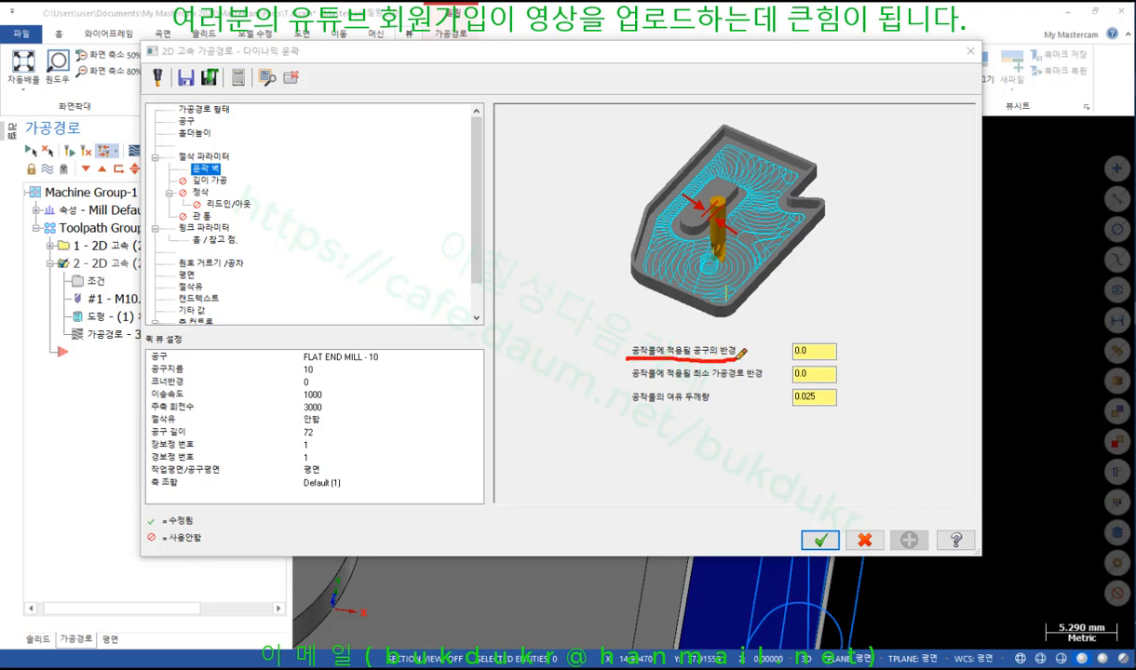
{"action": "right_click", "coordinate": [955, 251]}
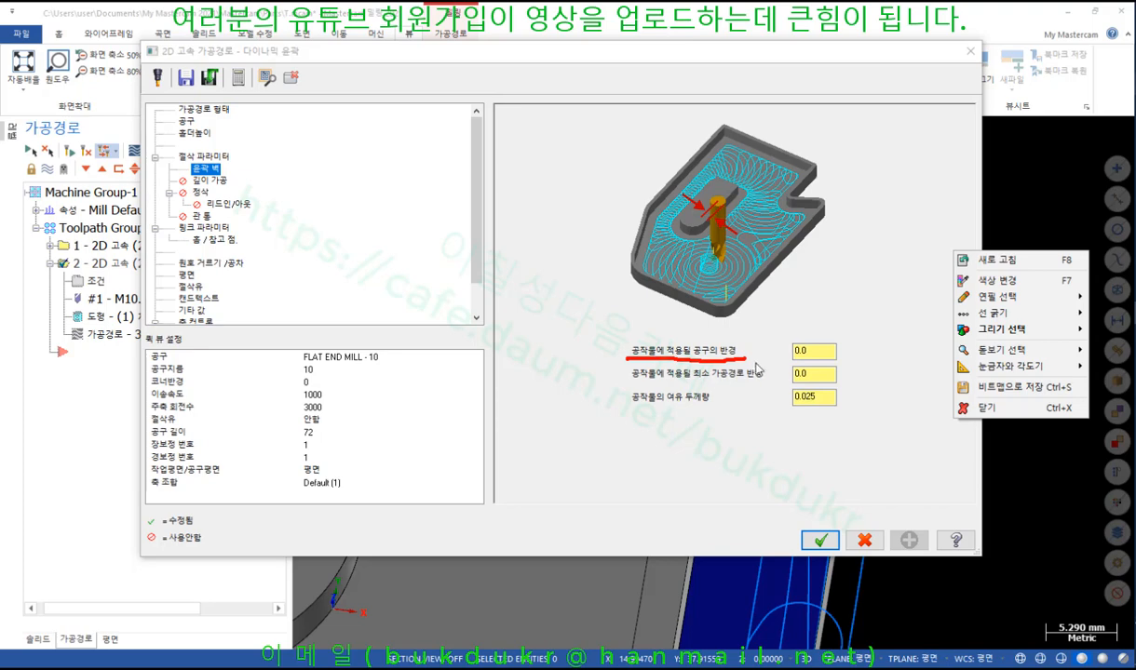
{"action": "left_click", "coordinate": [815, 377]}
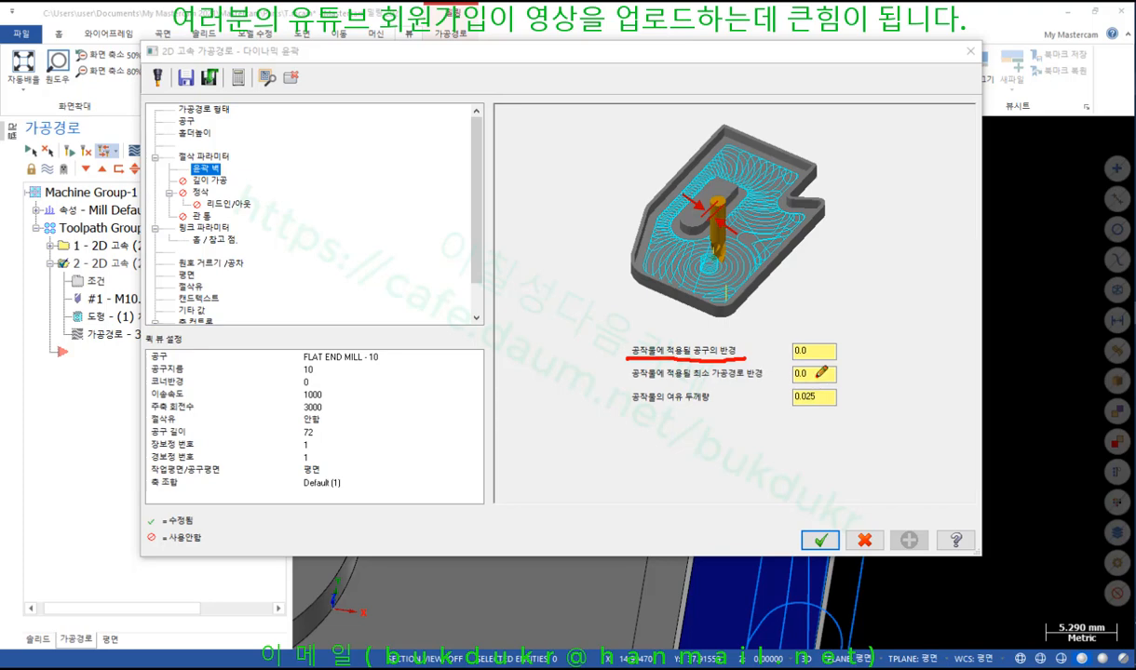
{"action": "right_click", "coordinate": [879, 299]}
{"action": "left_click", "coordinate": [931, 454]}
Step: Examine the contour wall's minimum toolpath radius and stock thickness settings with the preview illustration
{"action": "left_click", "coordinate": [819, 373]}
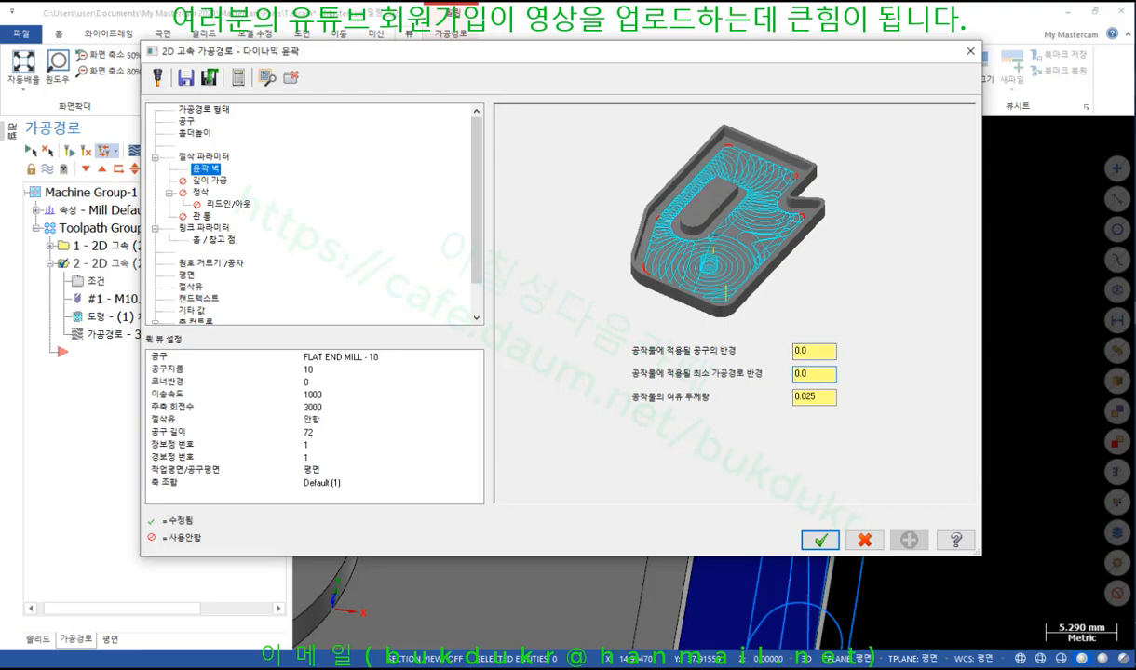
{"action": "key", "text": "ctrl+2"}
{"action": "left_click_drag", "start_coordinate": [736, 151], "coordinate": [731, 134]}
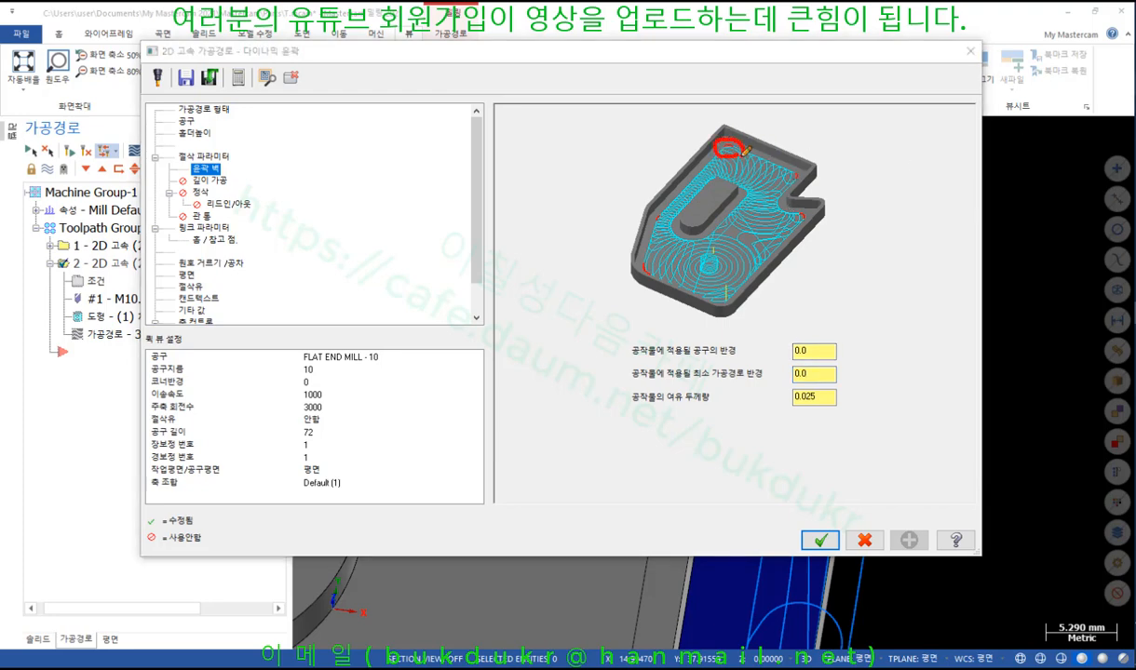
{"action": "left_click_drag", "start_coordinate": [615, 380], "coordinate": [777, 389]}
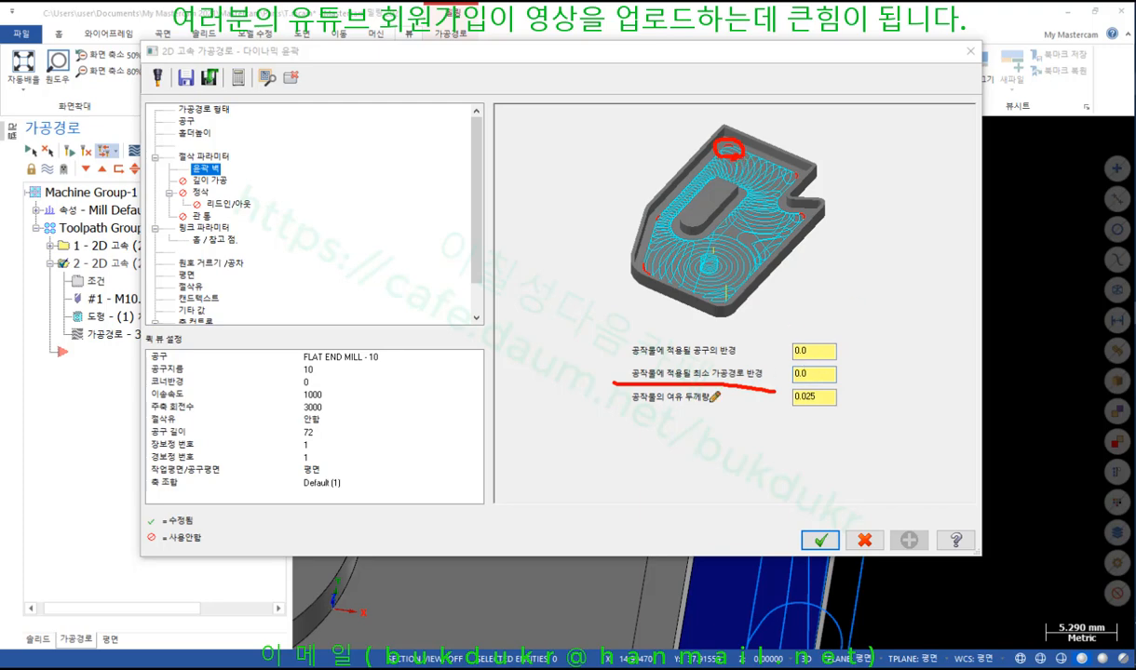
{"action": "left_click_drag", "start_coordinate": [632, 410], "coordinate": [717, 406]}
{"action": "left_click_drag", "start_coordinate": [807, 389], "coordinate": [799, 402]}
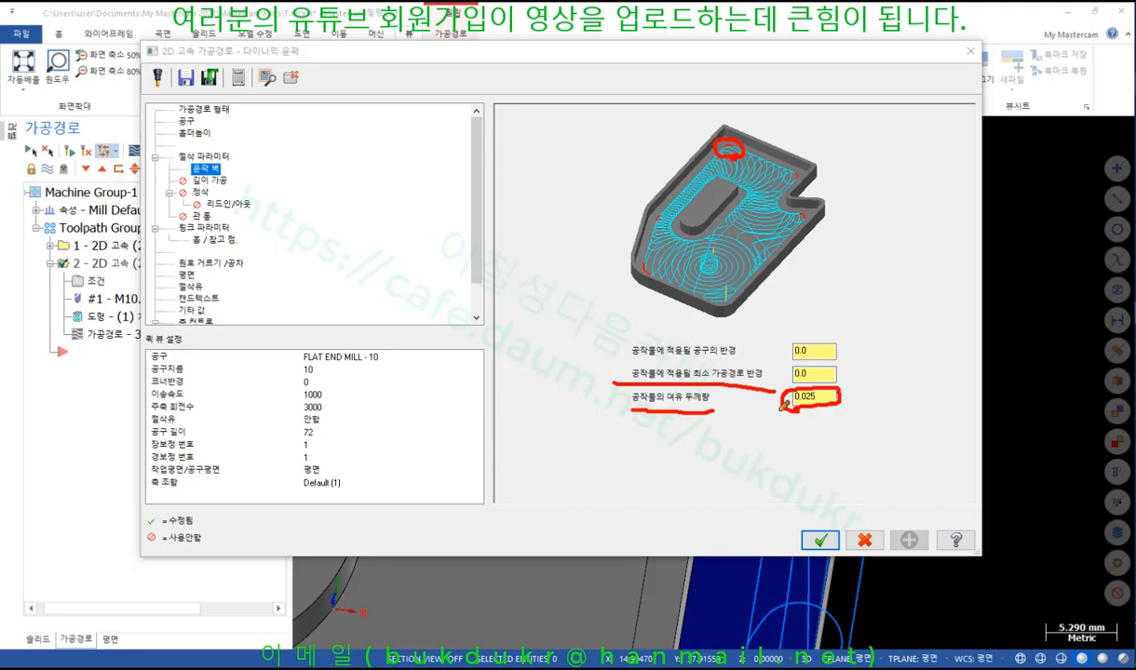
{"action": "mouse_move", "coordinate": [784, 402]}
{"action": "left_mouse_down"}
{"action": "mouse_move", "coordinate": [849, 404]}
{"action": "mouse_move", "coordinate": [776, 393]}
{"action": "mouse_move", "coordinate": [829, 390]}
{"action": "mouse_move", "coordinate": [845, 407]}
{"action": "left_mouse_up"}
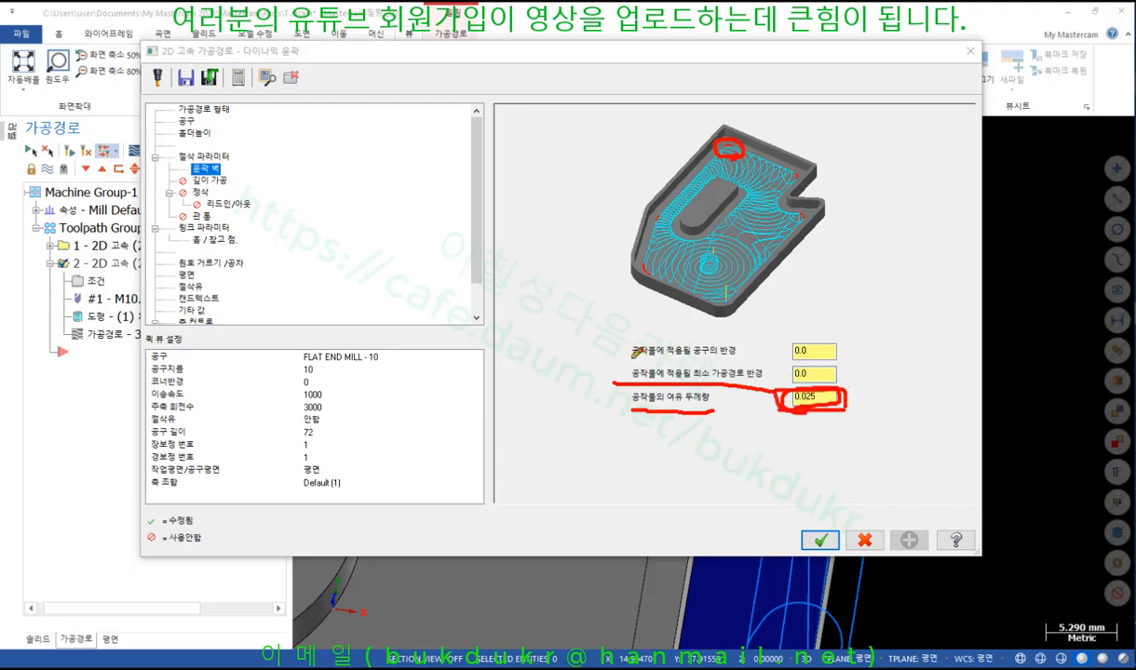
{"action": "left_click_drag", "start_coordinate": [632, 358], "coordinate": [736, 358]}
{"action": "right_click", "coordinate": [820, 229]}
{"action": "left_click", "coordinate": [838, 397]}
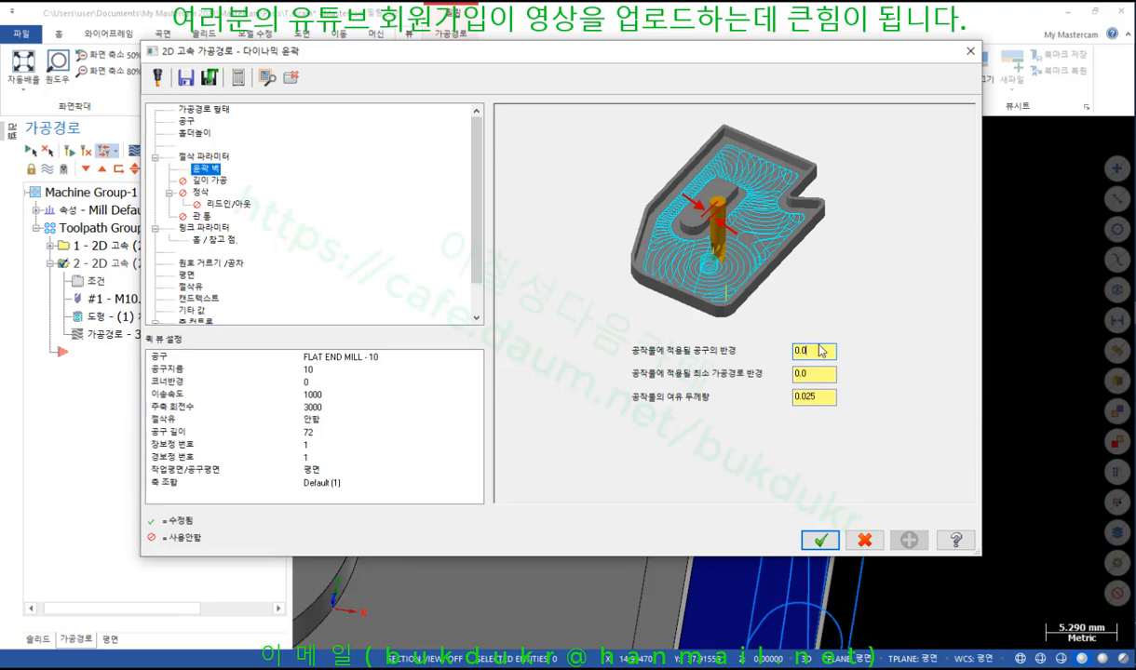
Step: Re-examine the contour wall's tool radius setting for the stock
{"action": "left_click_drag", "start_coordinate": [819, 352], "coordinate": [751, 353]}
{"action": "key", "text": "ctrl+2"}
{"action": "left_click_drag", "start_coordinate": [619, 356], "coordinate": [848, 351]}
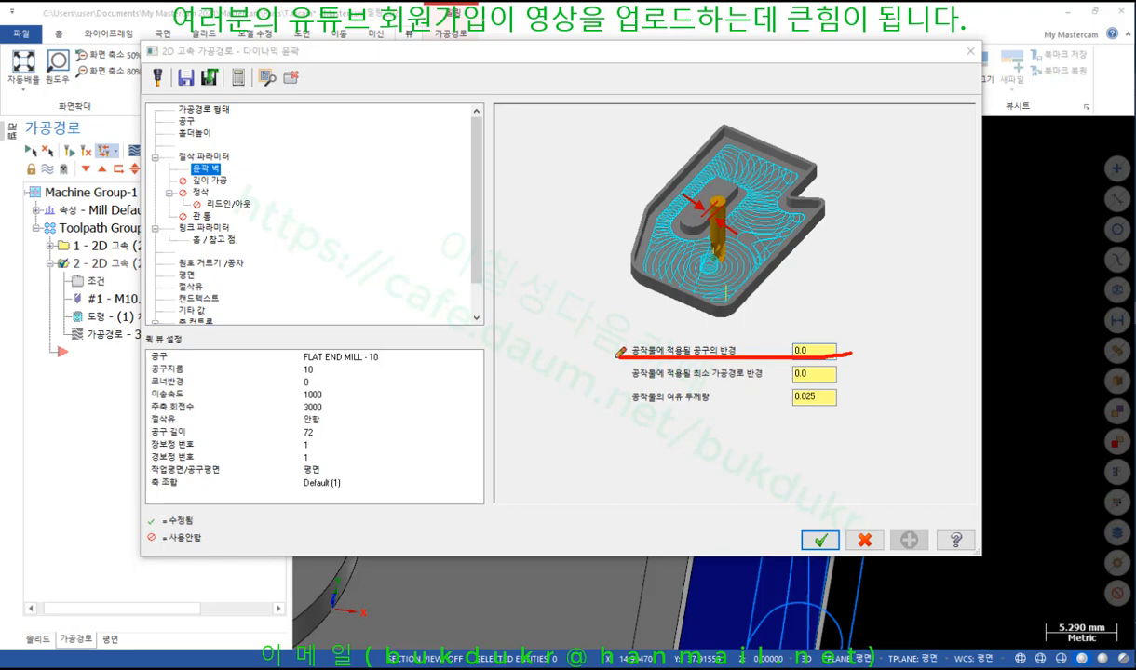
Step: Review the contour wall's tool radius setting for the stock, annotating it with example tool sizes 20 and 10
{"action": "mouse_move", "coordinate": [620, 353]}
{"action": "left_mouse_down"}
{"action": "mouse_move", "coordinate": [648, 335]}
{"action": "mouse_move", "coordinate": [849, 332]}
{"action": "mouse_move", "coordinate": [856, 347]}
{"action": "left_mouse_up"}
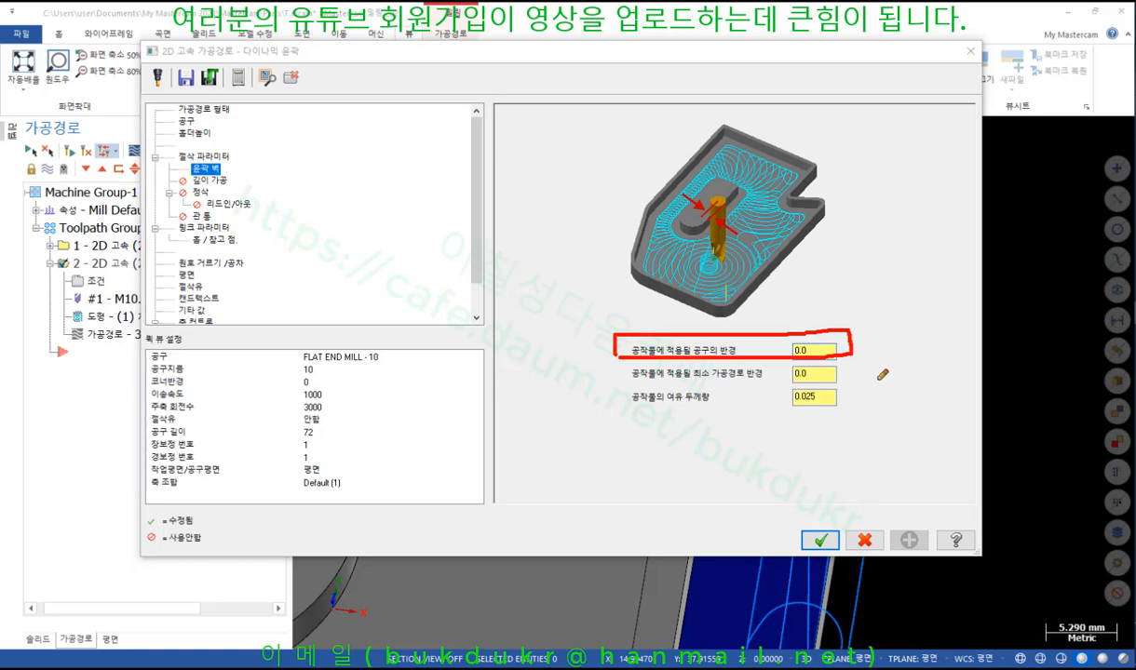
{"action": "left_click_drag", "start_coordinate": [885, 154], "coordinate": [917, 184]}
{"action": "left_click_drag", "start_coordinate": [942, 141], "coordinate": [940, 142]}
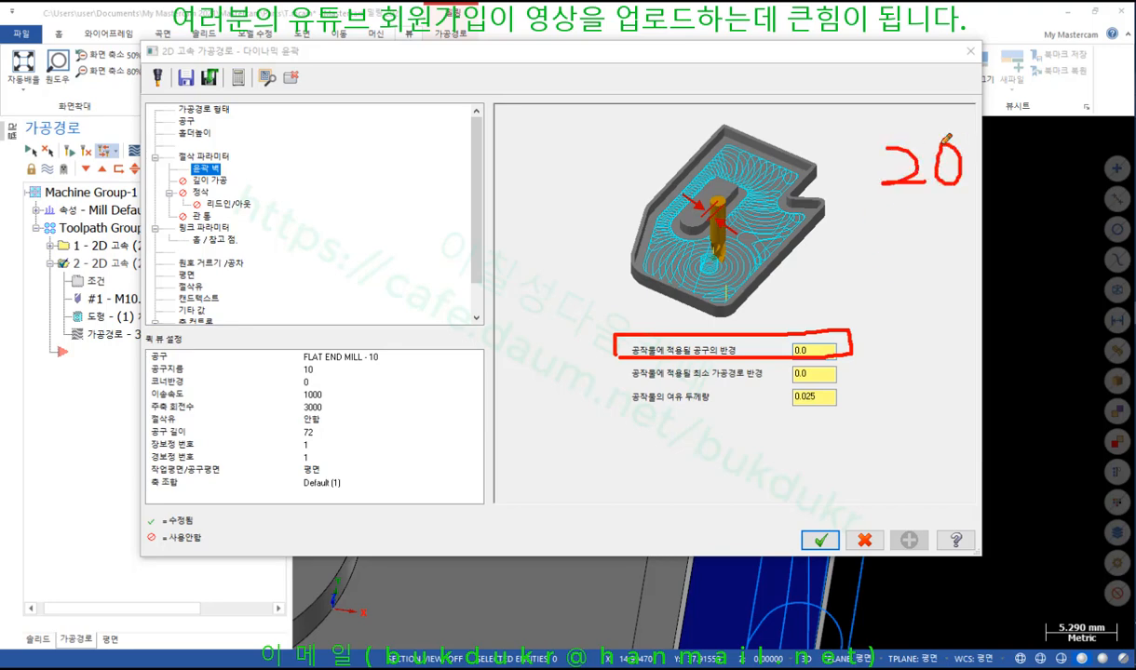
{"action": "mouse_move", "coordinate": [915, 263]}
{"action": "left_mouse_down"}
{"action": "mouse_move", "coordinate": [899, 324]}
{"action": "mouse_move", "coordinate": [942, 276]}
{"action": "left_mouse_up"}
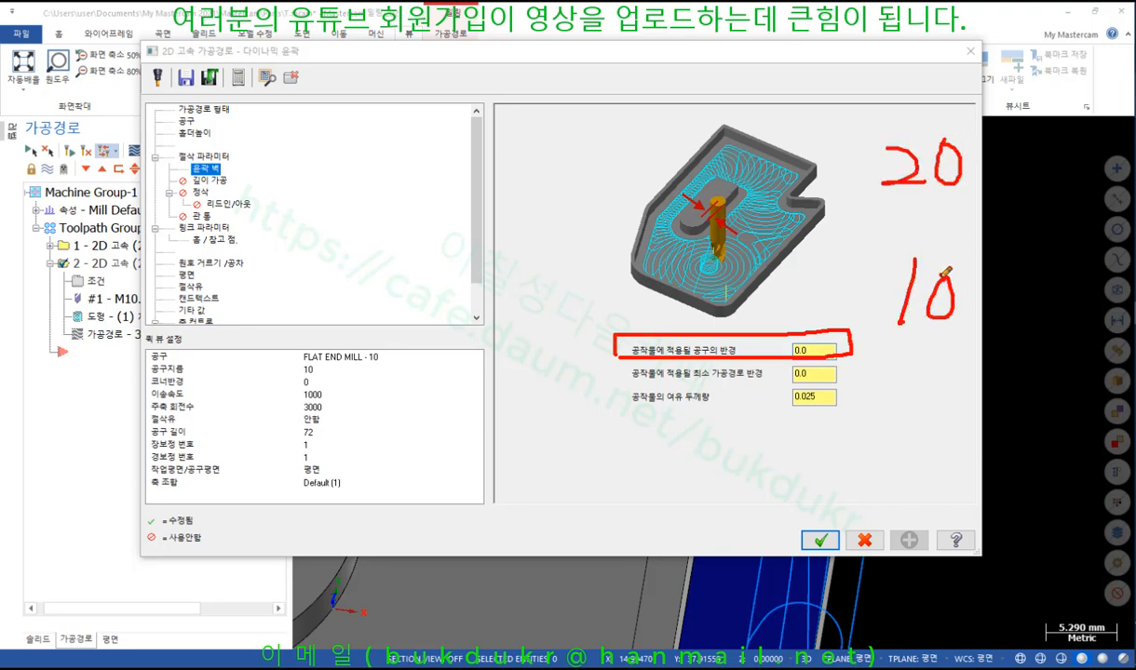
{"action": "left_click_drag", "start_coordinate": [851, 196], "coordinate": [961, 193]}
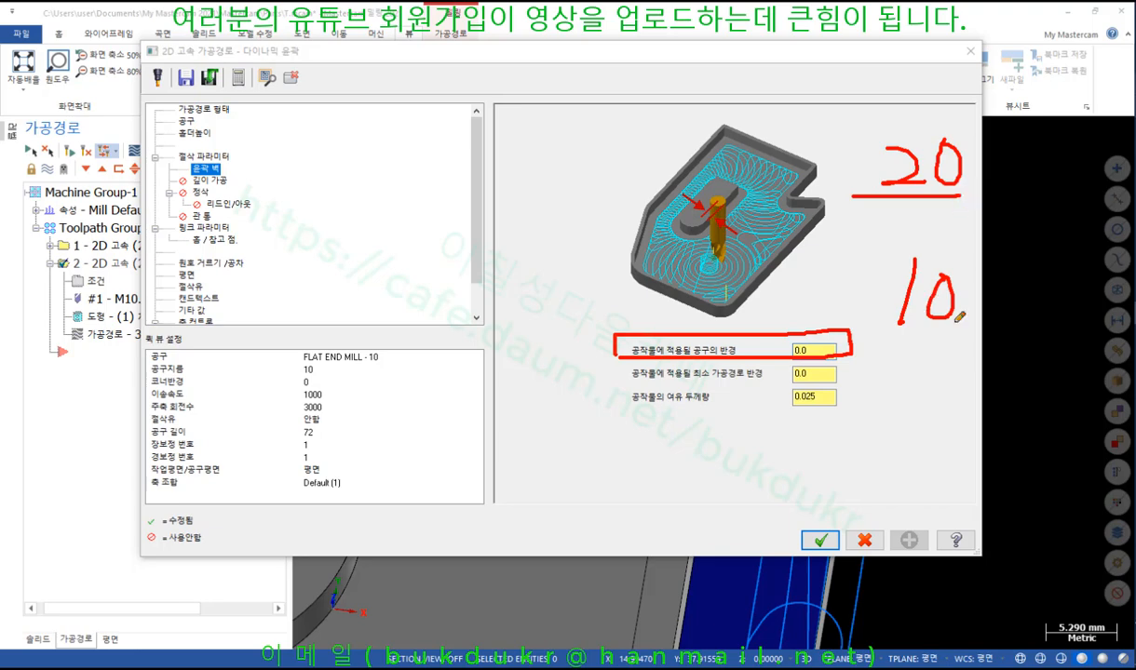
{"action": "mouse_move", "coordinate": [915, 328]}
{"action": "left_mouse_down"}
{"action": "mouse_move", "coordinate": [875, 300]}
{"action": "mouse_move", "coordinate": [906, 244]}
{"action": "mouse_move", "coordinate": [967, 313]}
{"action": "mouse_move", "coordinate": [965, 332]}
{"action": "left_mouse_up"}
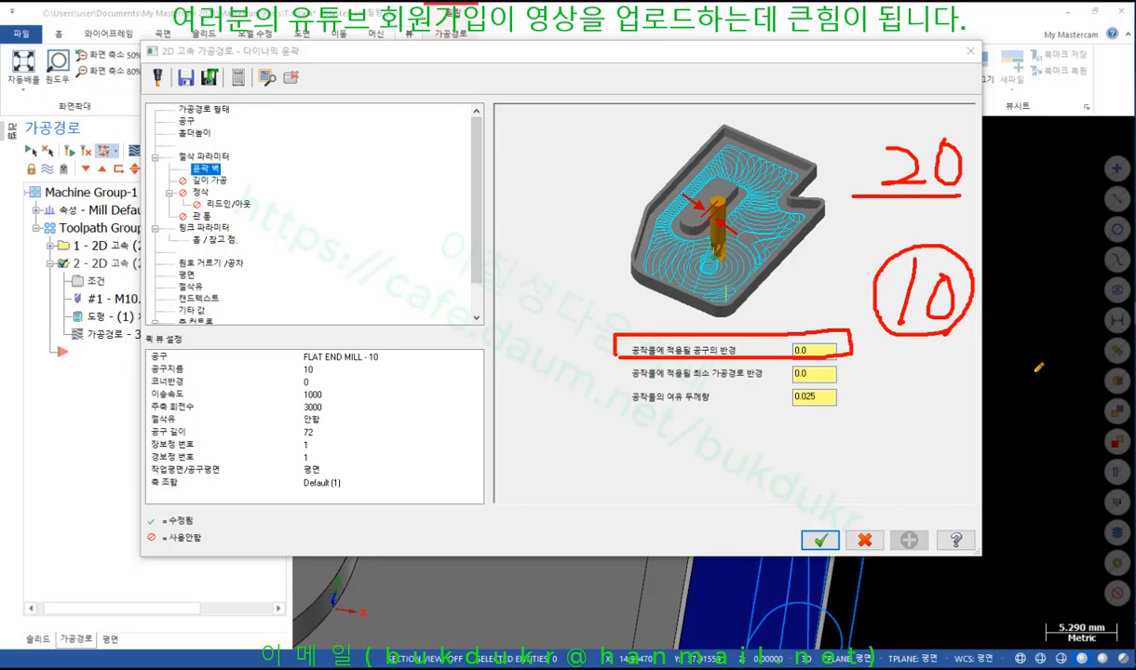
{"action": "right_click", "coordinate": [580, 156]}
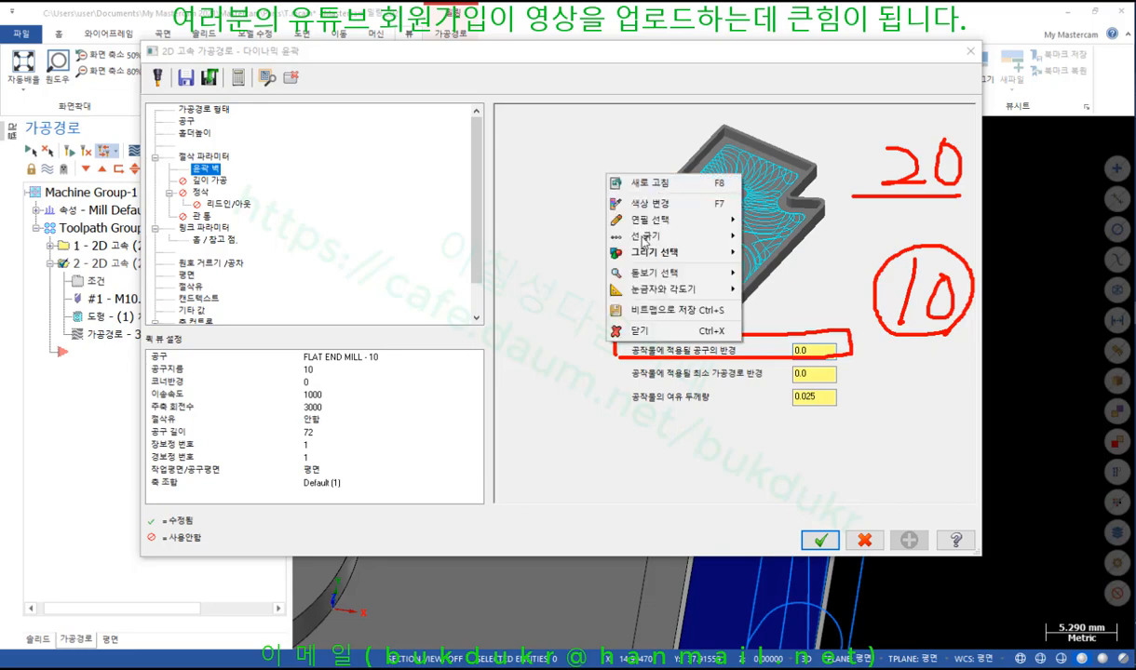
{"action": "left_click", "coordinate": [638, 328]}
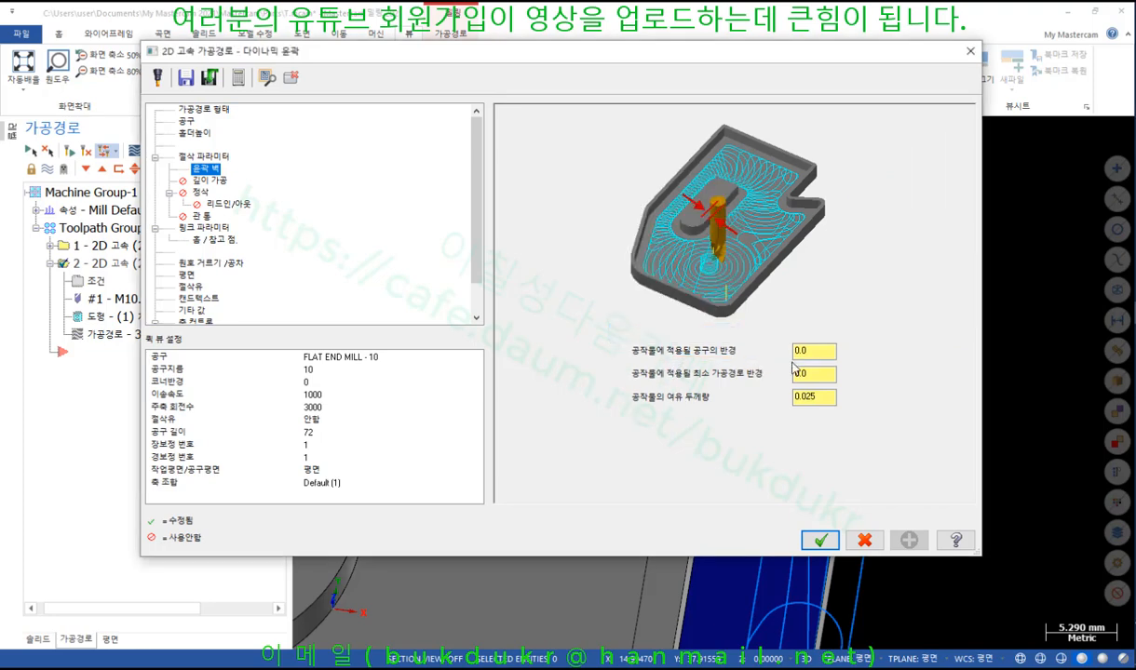
Step: Set the contour operation's first pass offset to 0 in the cut parameters and apply it to the toolpath
{"action": "left_click", "coordinate": [819, 396]}
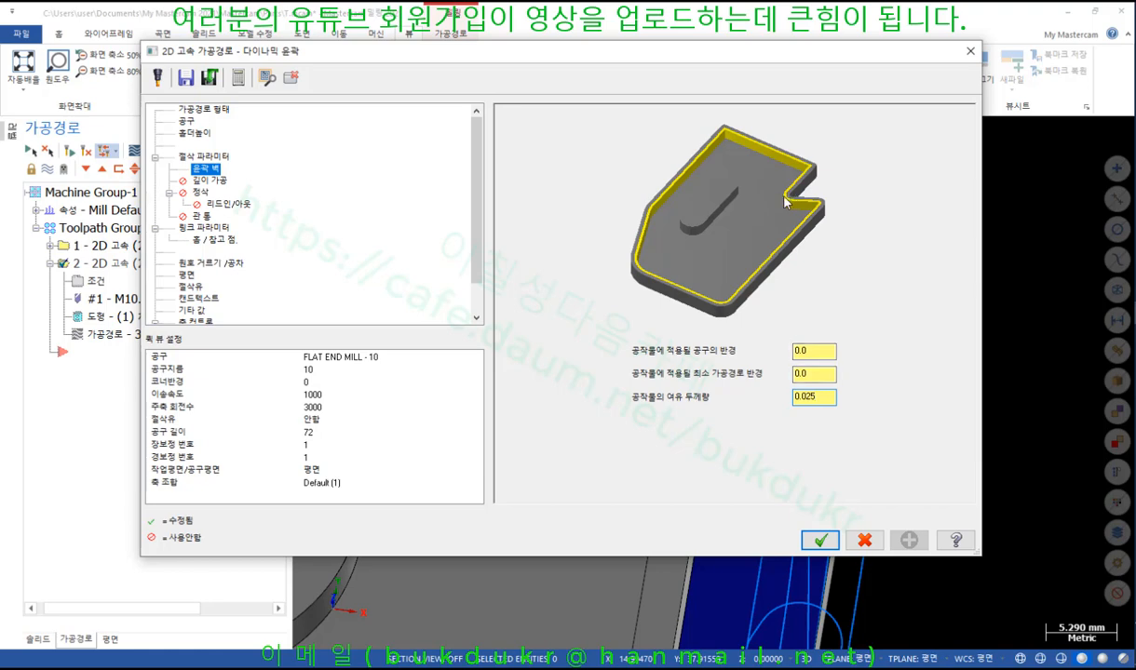
{"action": "left_click", "coordinate": [212, 158]}
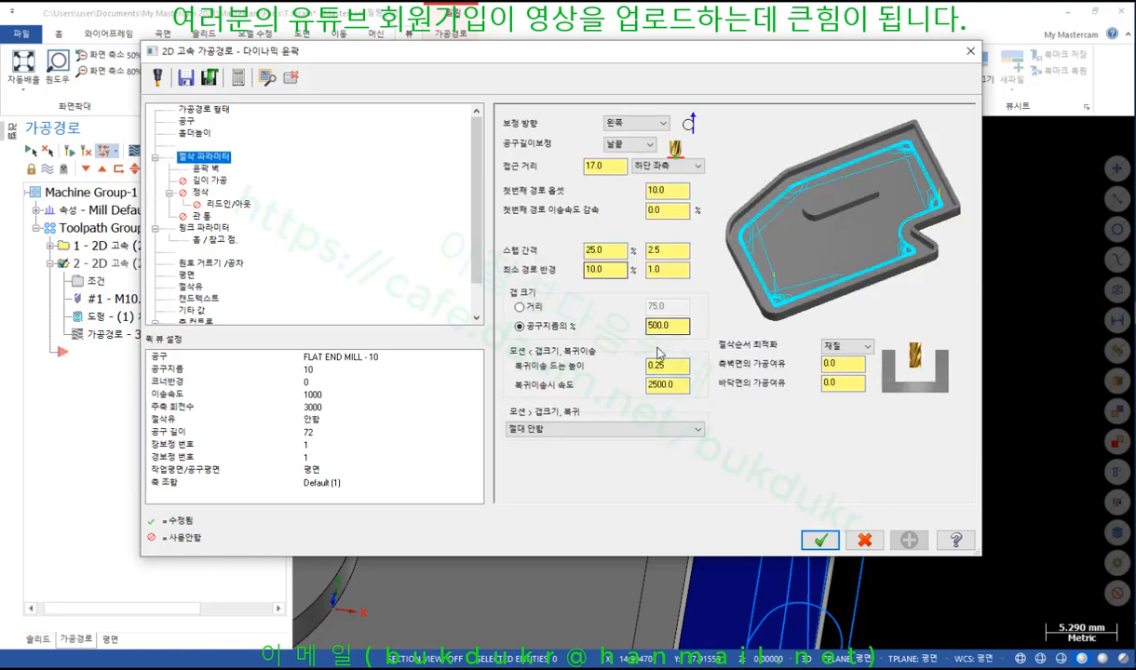
{"action": "left_click_drag", "start_coordinate": [678, 193], "coordinate": [588, 198]}
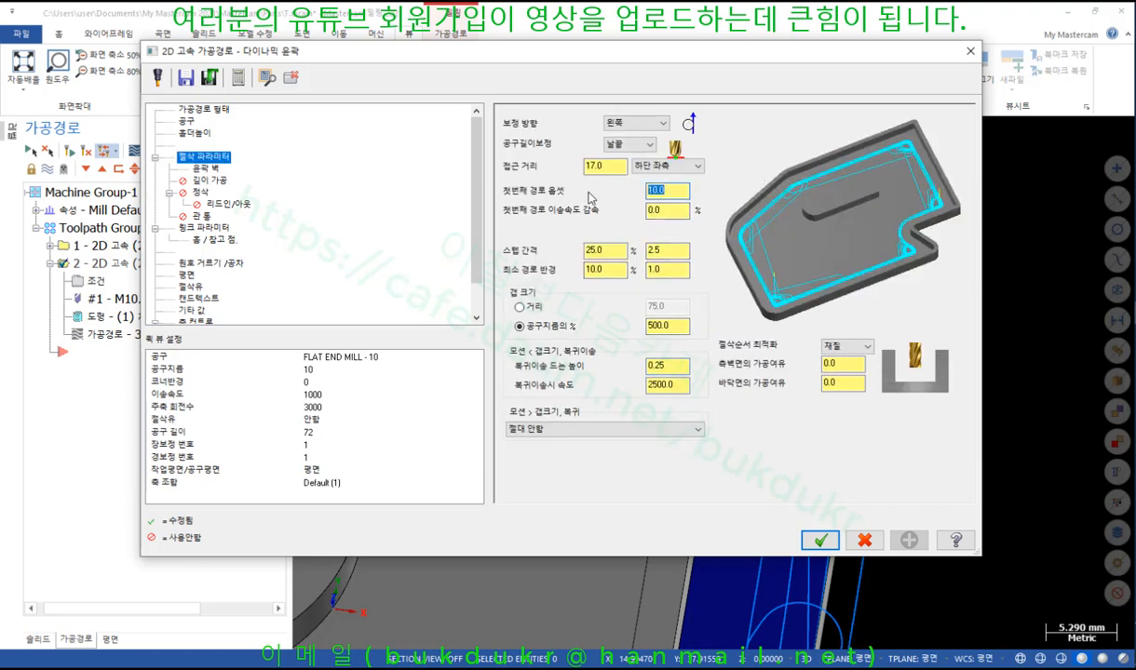
{"action": "type", "text": "0"}
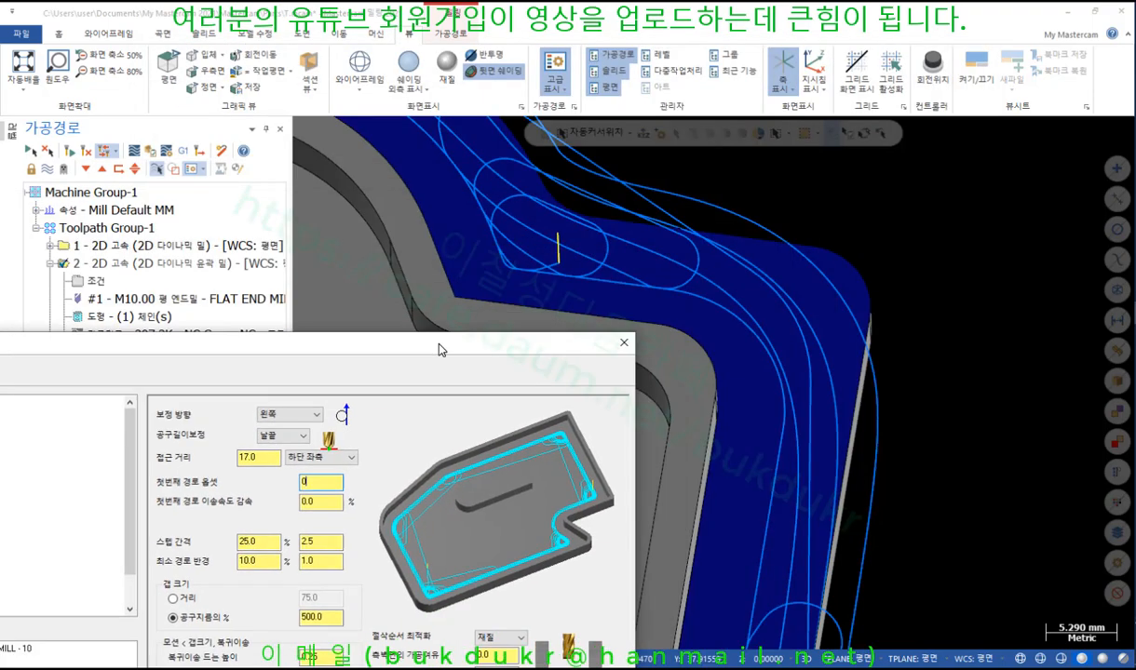
{"action": "left_click_drag", "start_coordinate": [459, 483], "coordinate": [664, 519]}
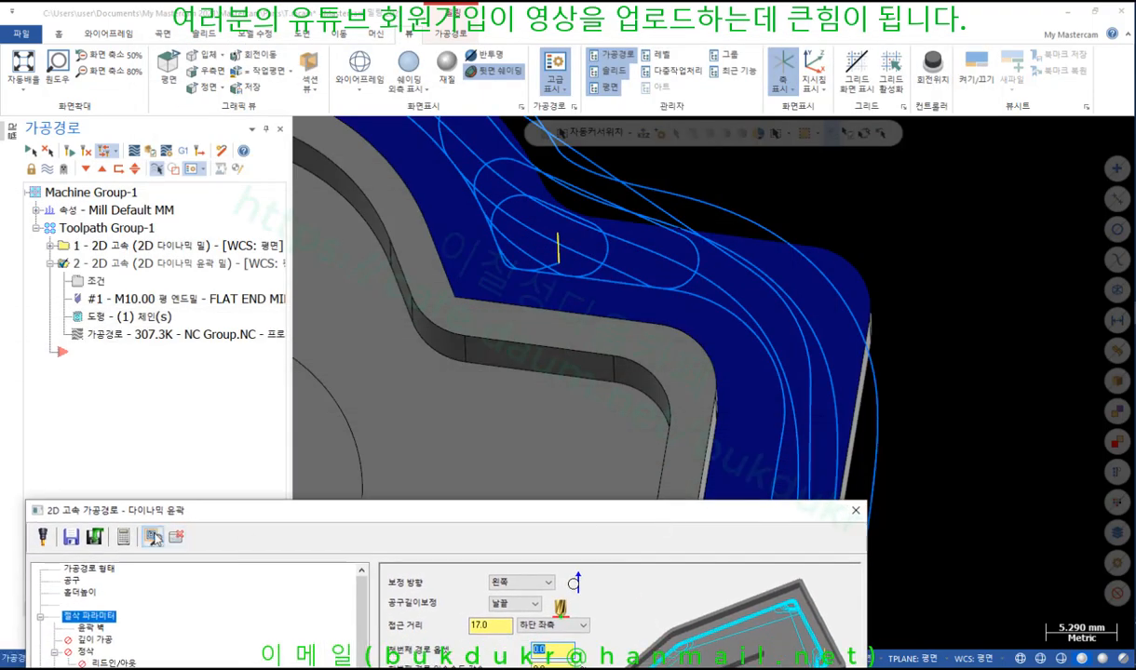
Step: Examine the recalculated toolpath around the flange's inner corner, marking its path with the pen
{"action": "left_click", "coordinate": [736, 345]}
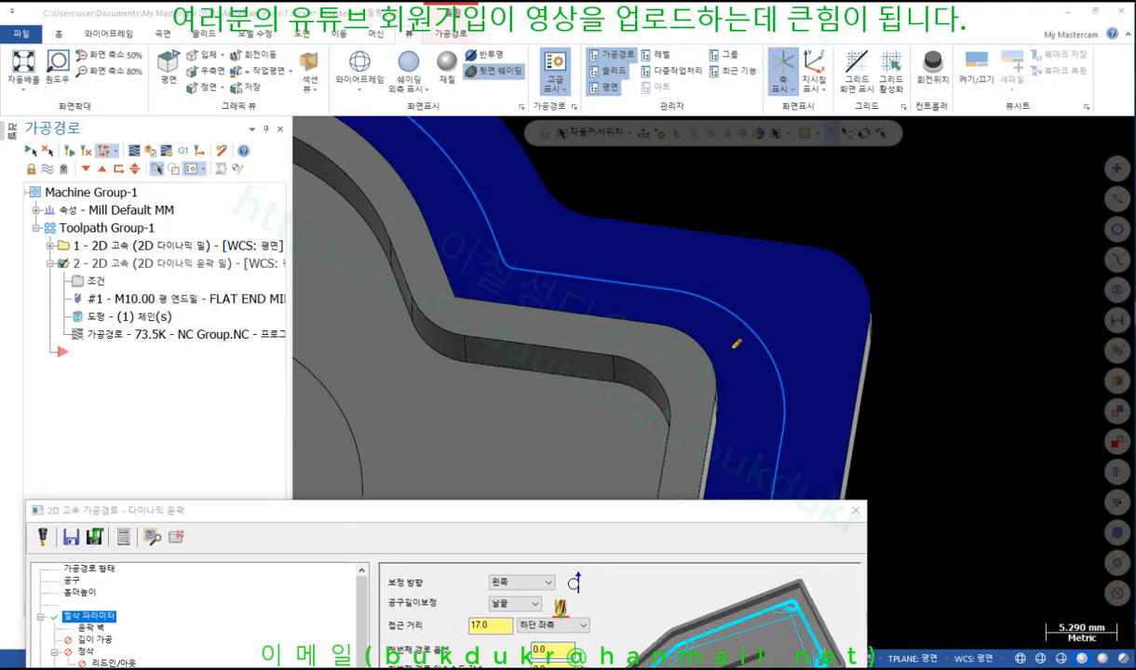
{"action": "mouse_move", "coordinate": [487, 217]}
{"action": "left_mouse_down"}
{"action": "mouse_move", "coordinate": [504, 258]}
{"action": "mouse_move", "coordinate": [682, 282]}
{"action": "mouse_move", "coordinate": [610, 280]}
{"action": "mouse_move", "coordinate": [673, 284]}
{"action": "mouse_move", "coordinate": [634, 315]}
{"action": "left_mouse_up"}
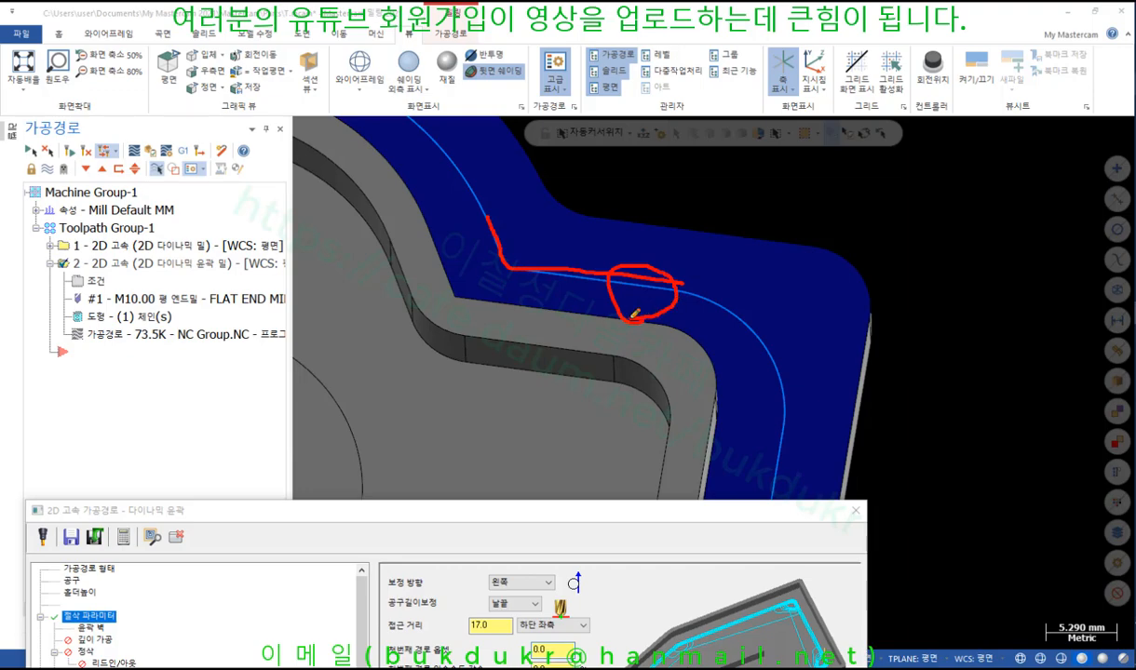
{"action": "right_click", "coordinate": [945, 221]}
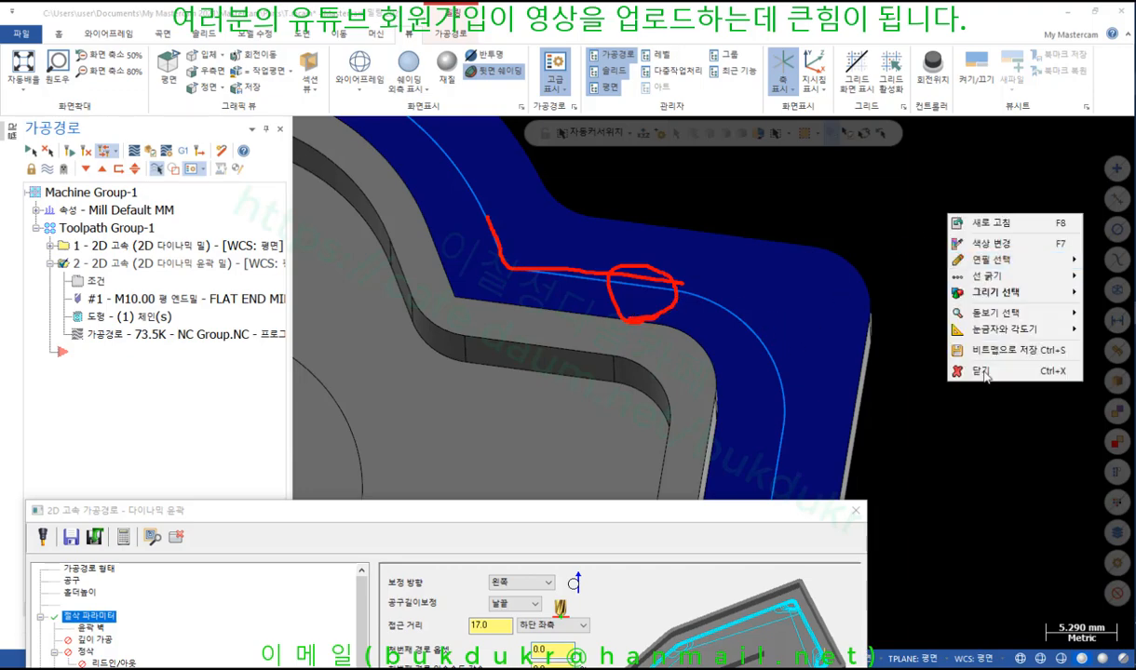
{"action": "left_click", "coordinate": [936, 365]}
Step: Set the contour wall's stock thickness to 10, accept the parameters and regenerate the dynamic contour operation
{"action": "mouse_move", "coordinate": [707, 512]}
{"action": "left_mouse_down"}
{"action": "mouse_move", "coordinate": [900, 191]}
{"action": "mouse_move", "coordinate": [890, 111]}
{"action": "left_mouse_up"}
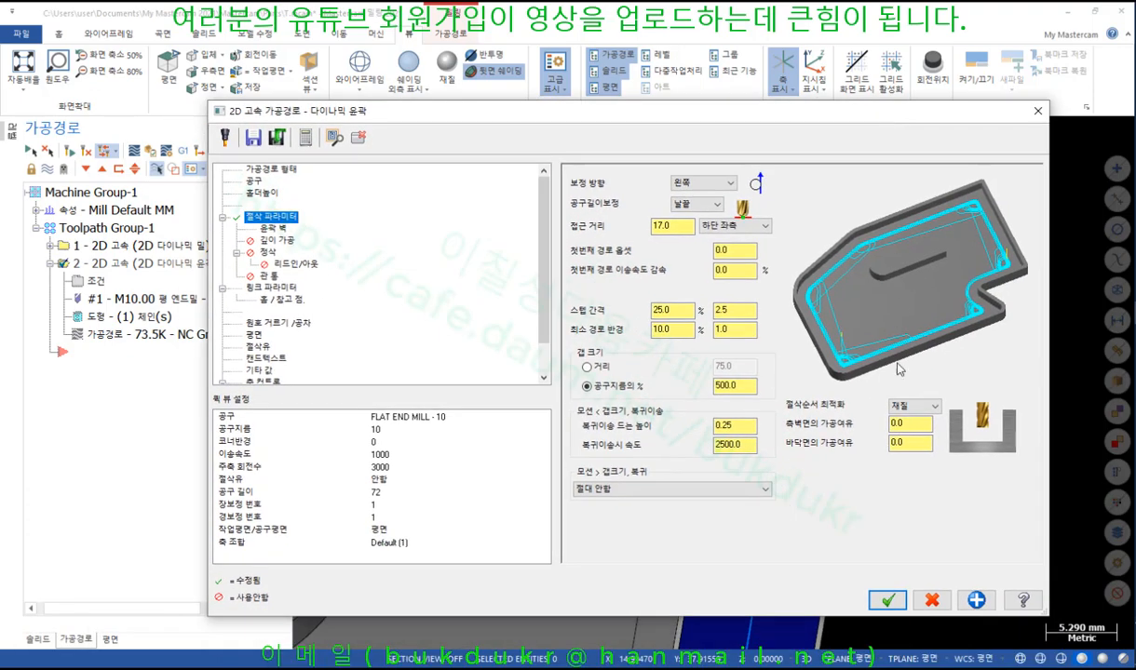
{"action": "left_click", "coordinate": [273, 229]}
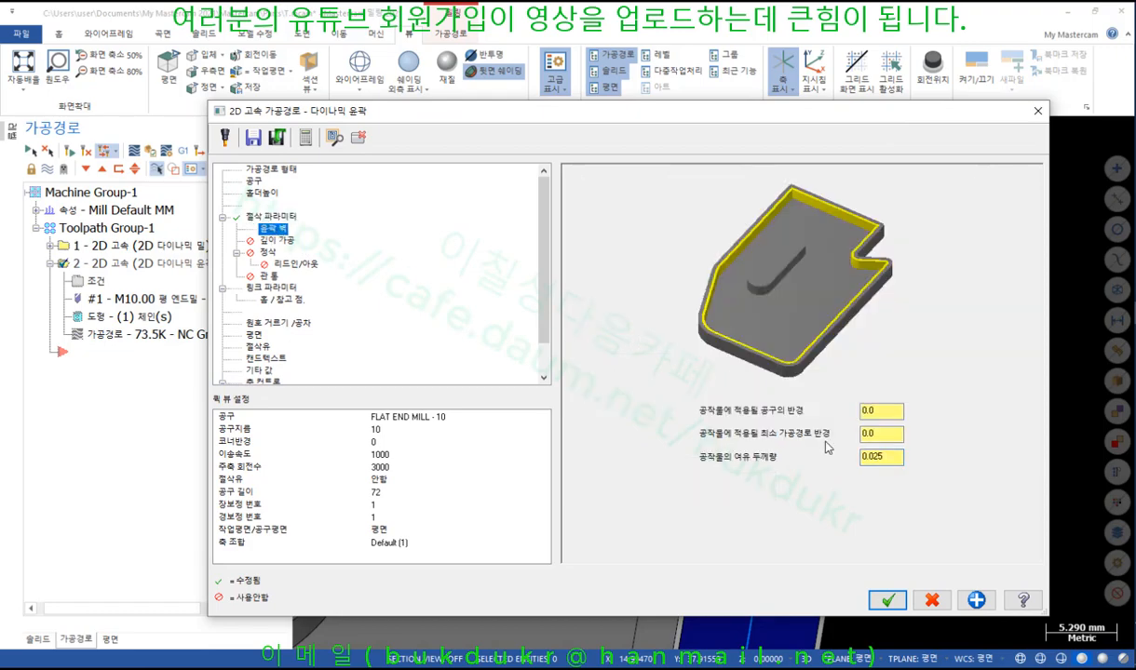
{"action": "left_click_drag", "start_coordinate": [899, 456], "coordinate": [835, 462]}
{"action": "type", "text": "10"}
{"action": "key", "text": "Tab"}
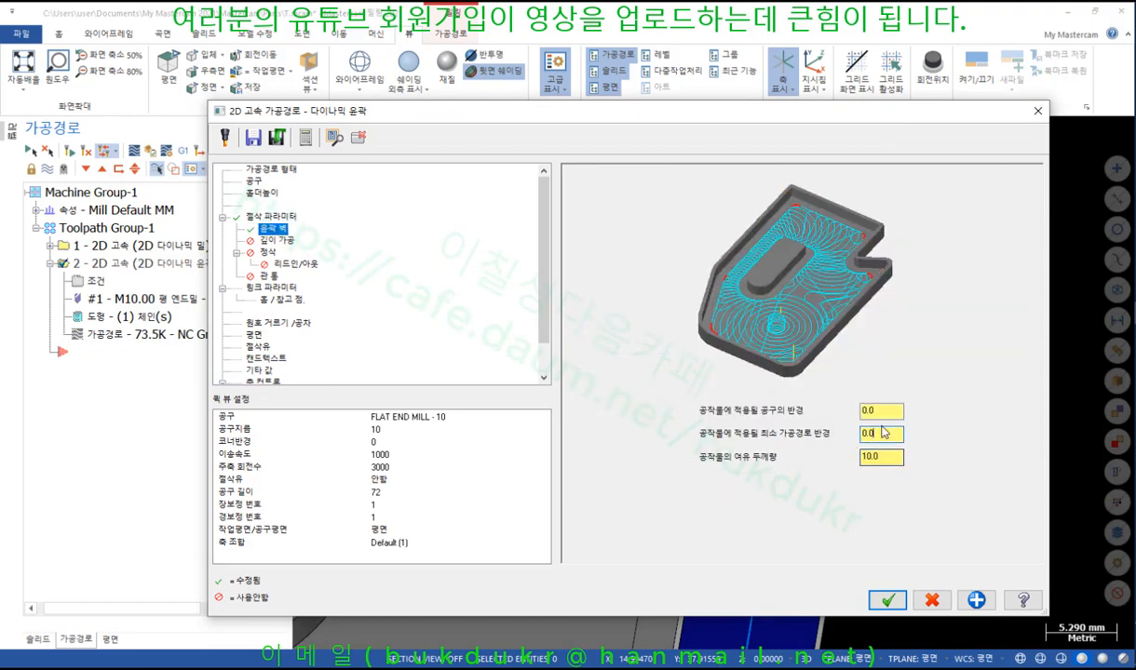
{"action": "left_click", "coordinate": [887, 600]}
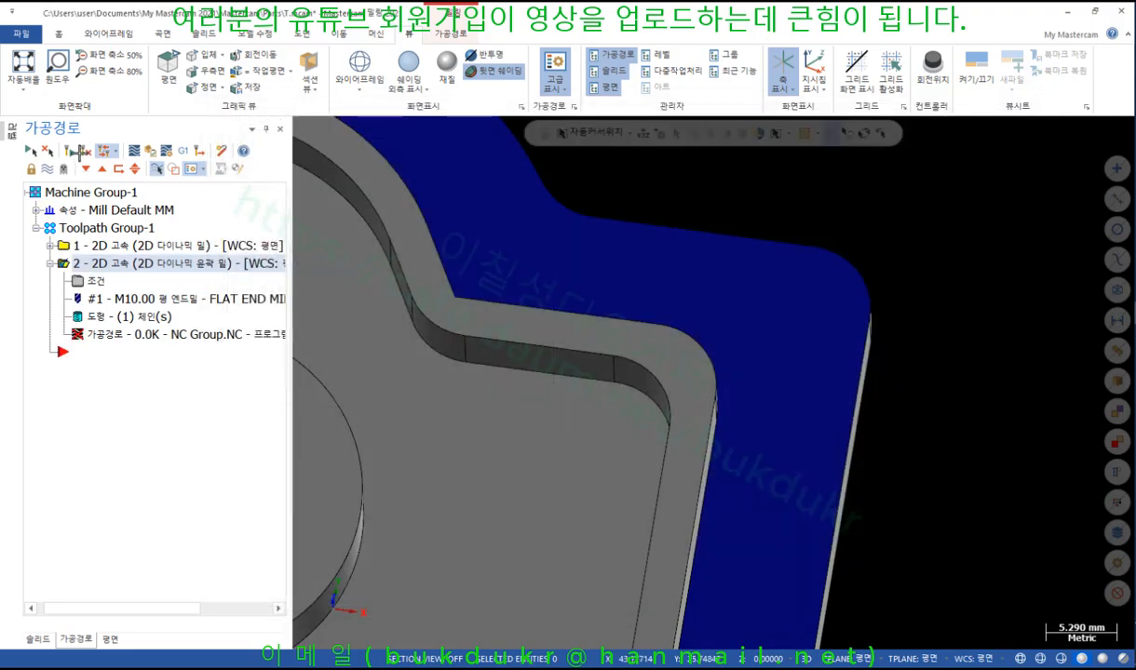
{"action": "left_click", "coordinate": [70, 149]}
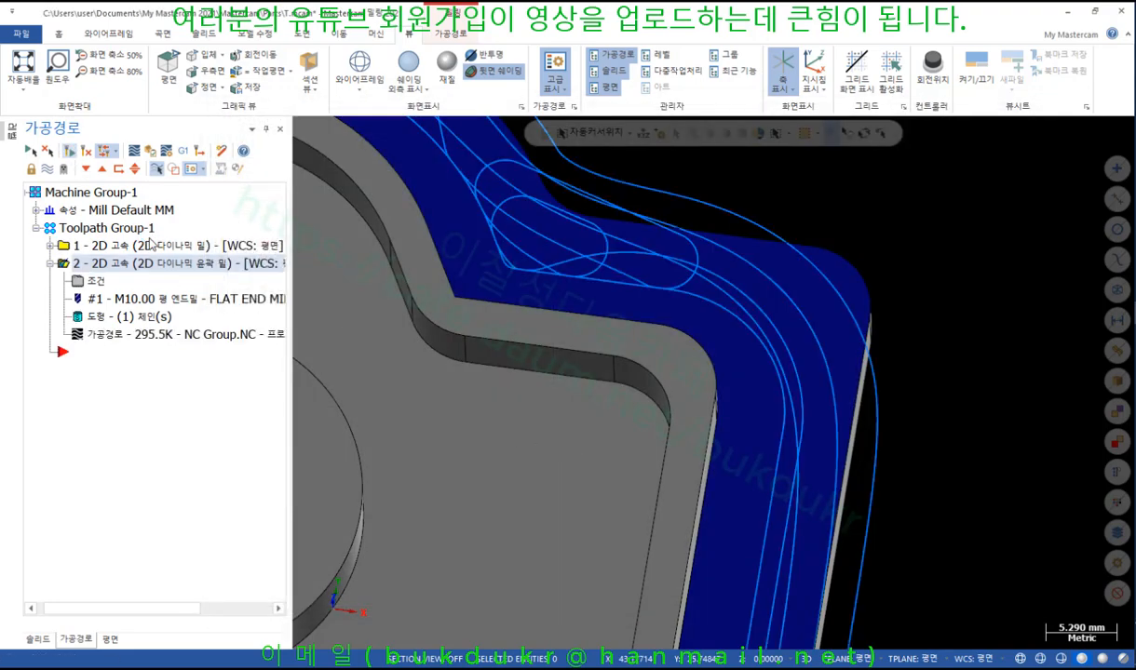
Step: Examine the regenerated passes in the top view, marking the 10 mm stock thickness beside the part's left wall
{"action": "scroll", "coordinate": [938, 477], "scroll_direction": "down", "scroll_amount": 5}
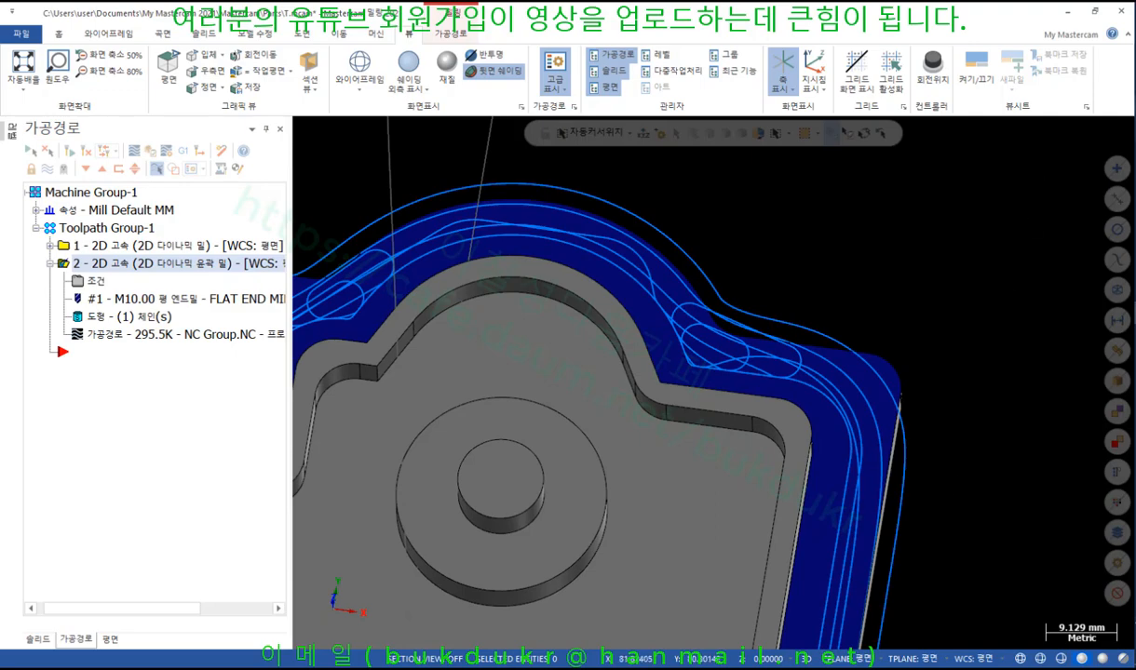
{"action": "right_click", "coordinate": [900, 193]}
{"action": "left_click", "coordinate": [931, 292]}
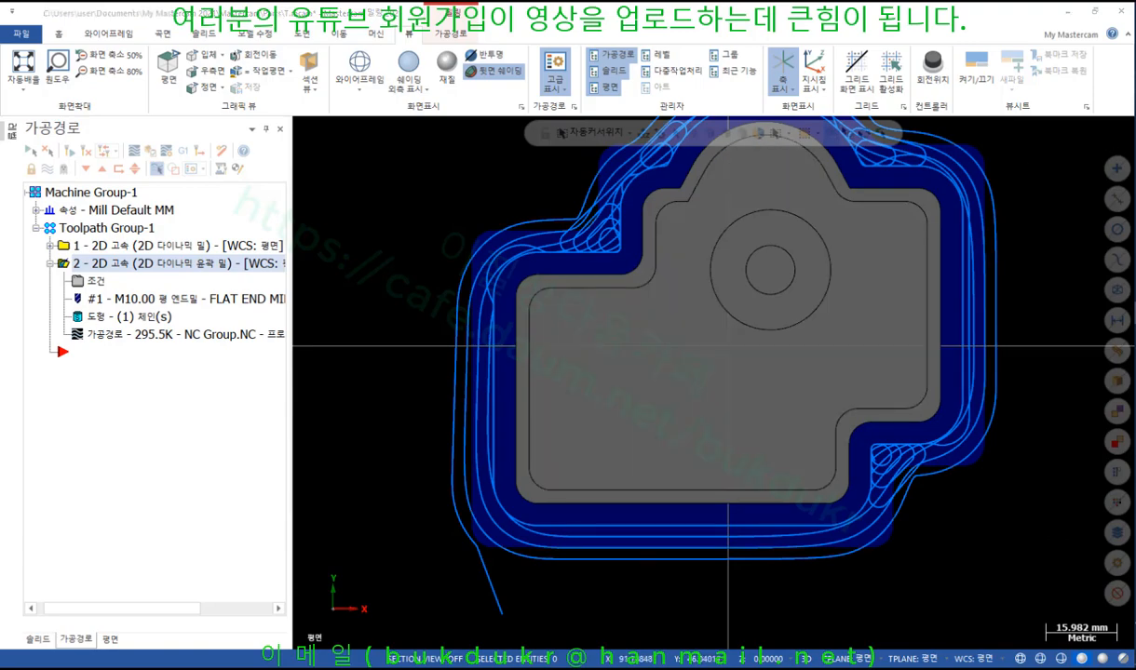
{"action": "left_click_drag", "start_coordinate": [516, 402], "coordinate": [516, 464]}
{"action": "left_click_drag", "start_coordinate": [477, 399], "coordinate": [475, 470]}
{"action": "left_click_drag", "start_coordinate": [517, 399], "coordinate": [522, 470]}
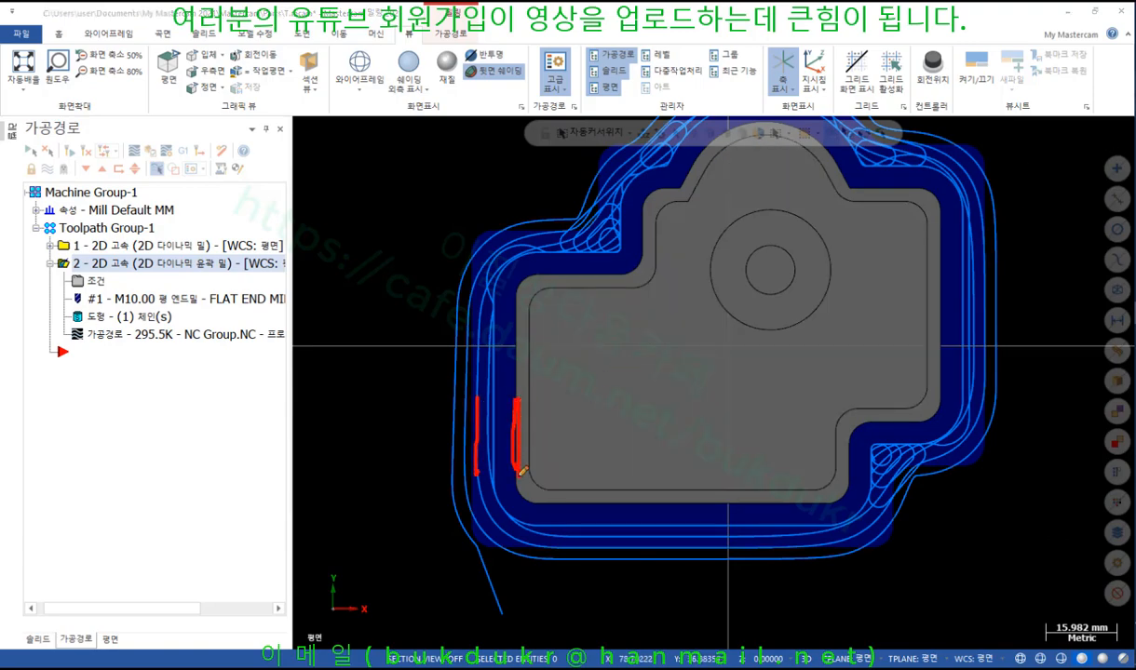
{"action": "left_click_drag", "start_coordinate": [494, 379], "coordinate": [492, 473]}
{"action": "mouse_move", "coordinate": [507, 354]}
{"action": "left_mouse_down"}
{"action": "mouse_move", "coordinate": [501, 378]}
{"action": "mouse_move", "coordinate": [522, 371]}
{"action": "mouse_move", "coordinate": [490, 375]}
{"action": "mouse_move", "coordinate": [519, 389]}
{"action": "left_mouse_up"}
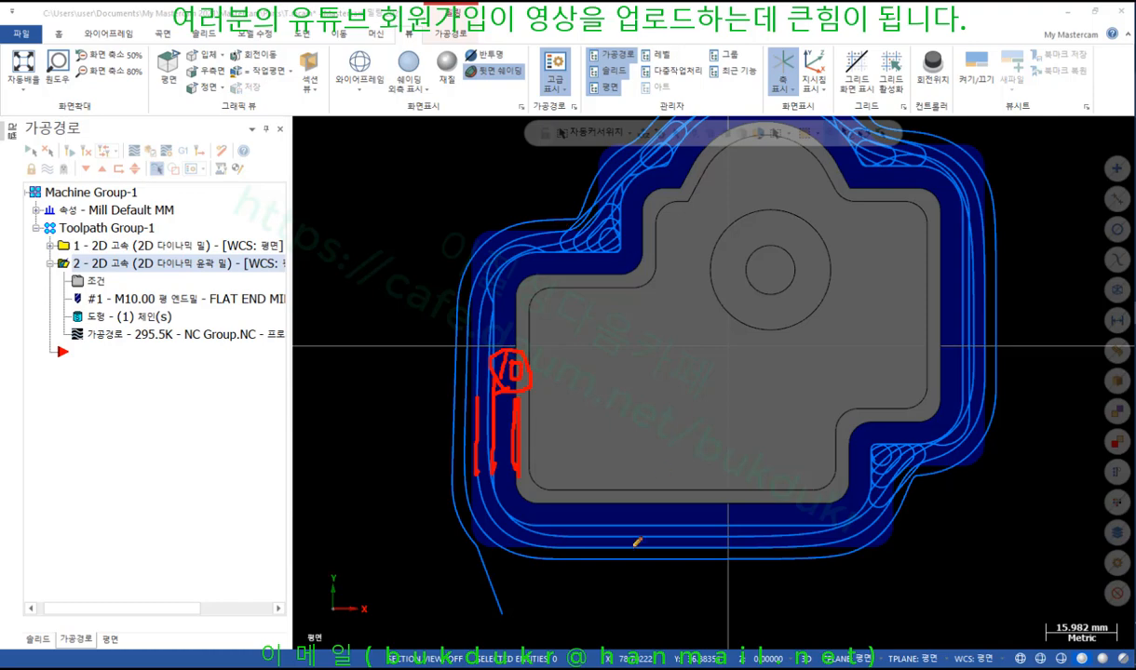
{"action": "right_click", "coordinate": [742, 404]}
{"action": "left_click", "coordinate": [768, 525]}
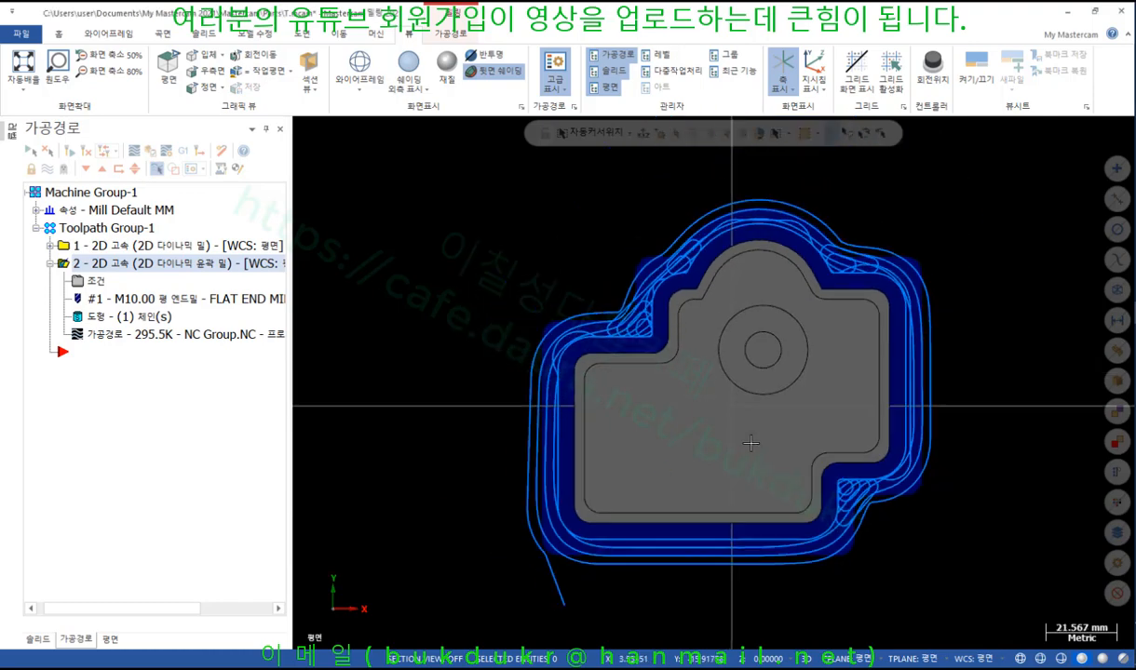
{"action": "scroll", "coordinate": [680, 375], "scroll_direction": "down", "scroll_amount": 1}
{"action": "middle_click_drag", "start_coordinate": [680, 376], "coordinate": [703, 336]}
{"action": "left_click", "coordinate": [110, 36]}
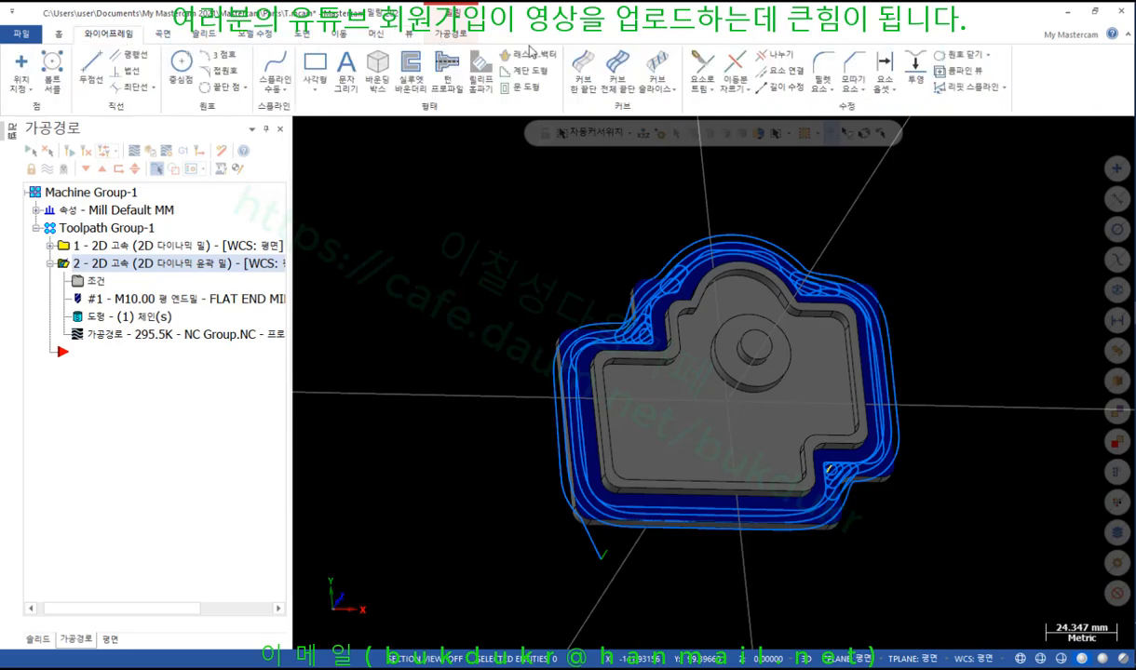
{"action": "left_click", "coordinate": [583, 63]}
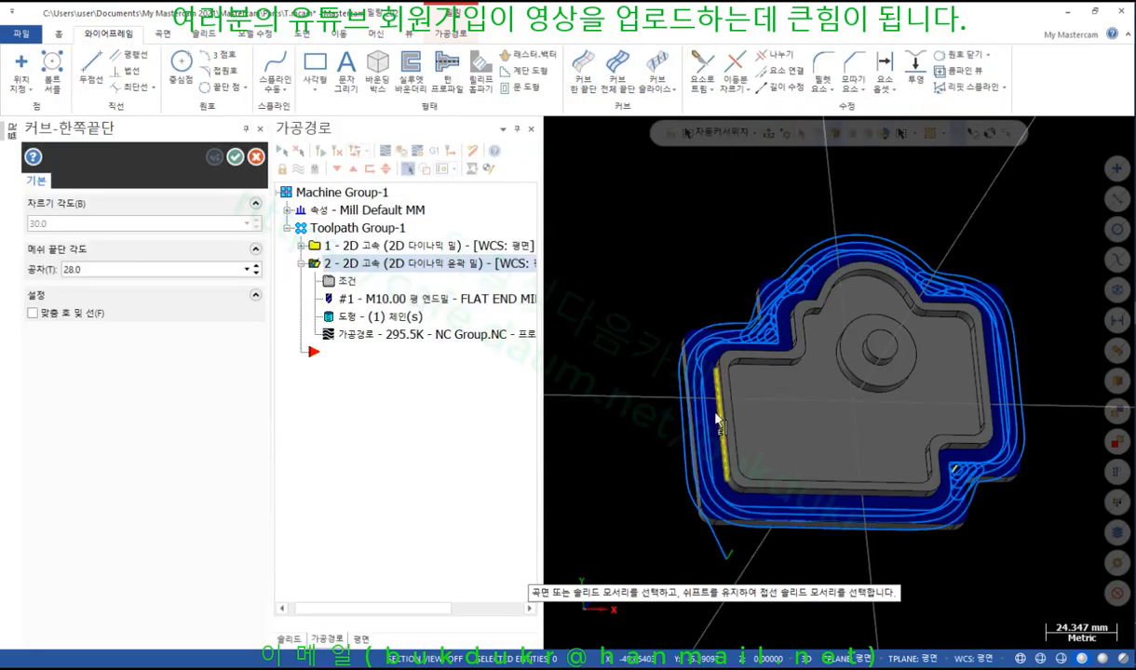
{"action": "left_click", "coordinate": [257, 158]}
{"action": "left_click", "coordinate": [618, 82]}
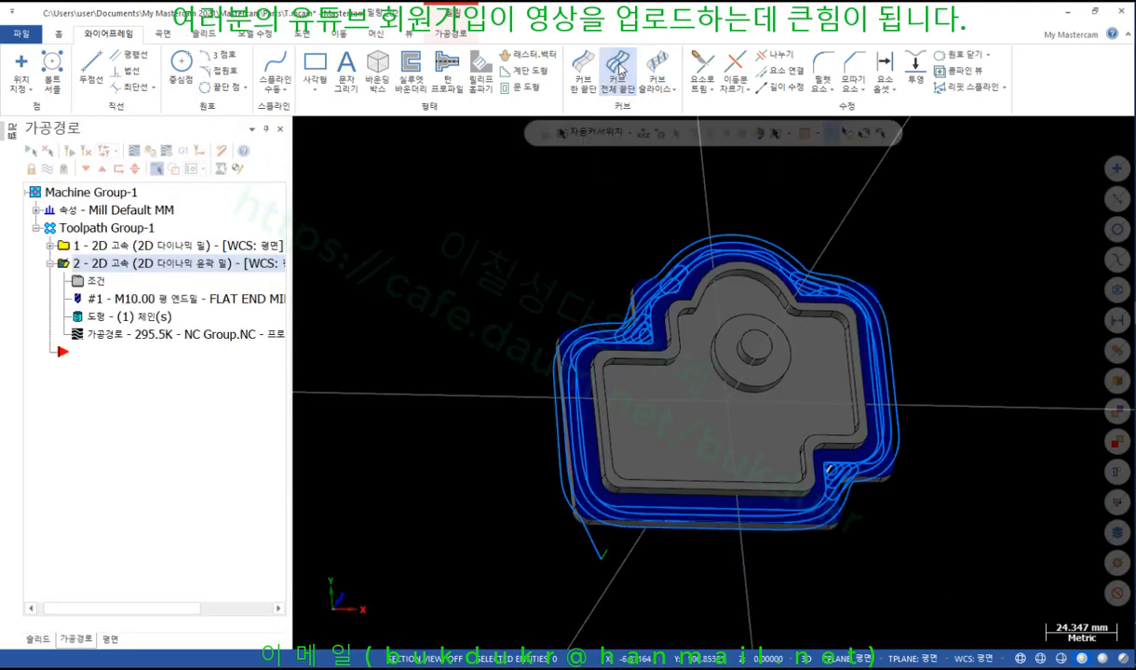
{"action": "left_click", "coordinate": [712, 445]}
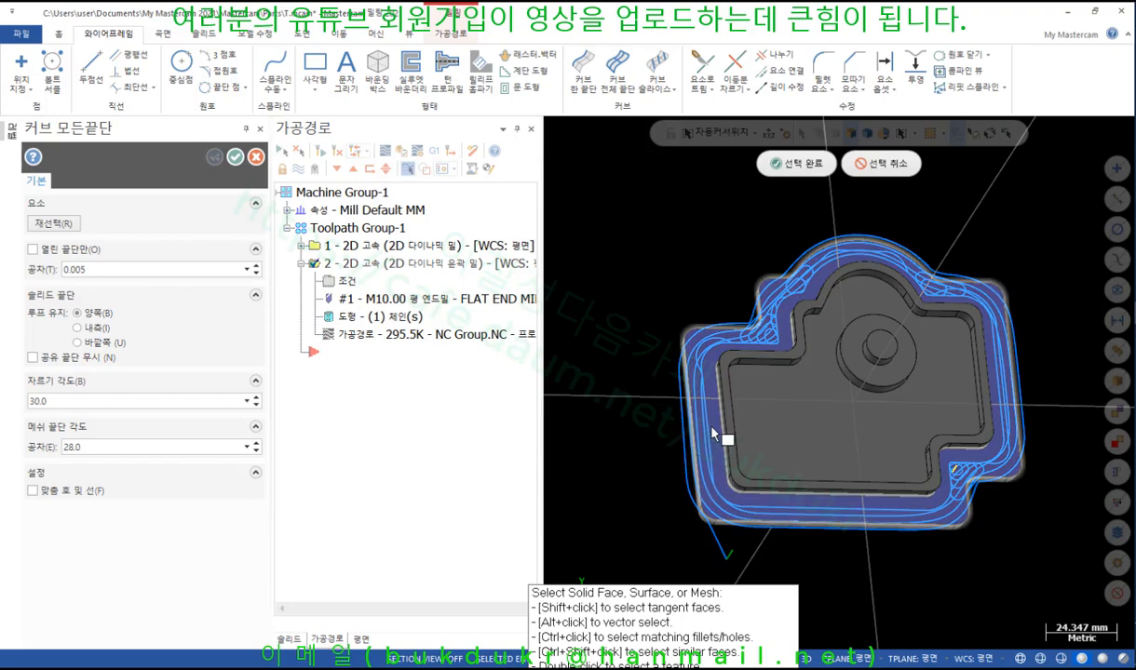
{"action": "left_click", "coordinate": [713, 432]}
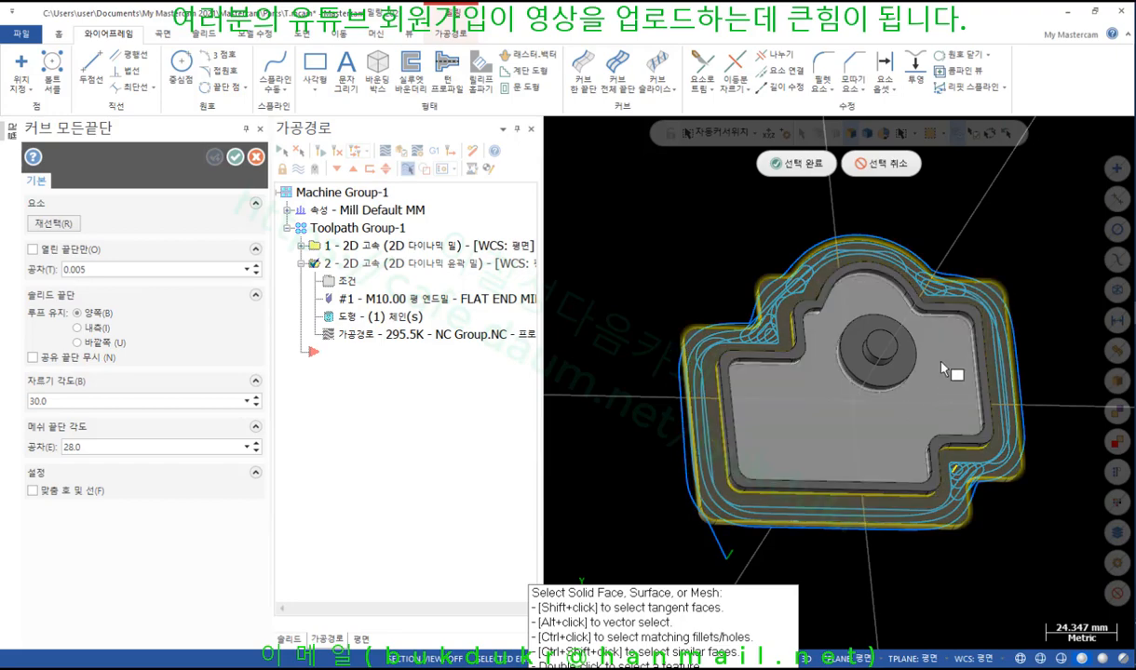
{"action": "key", "text": "Escape"}
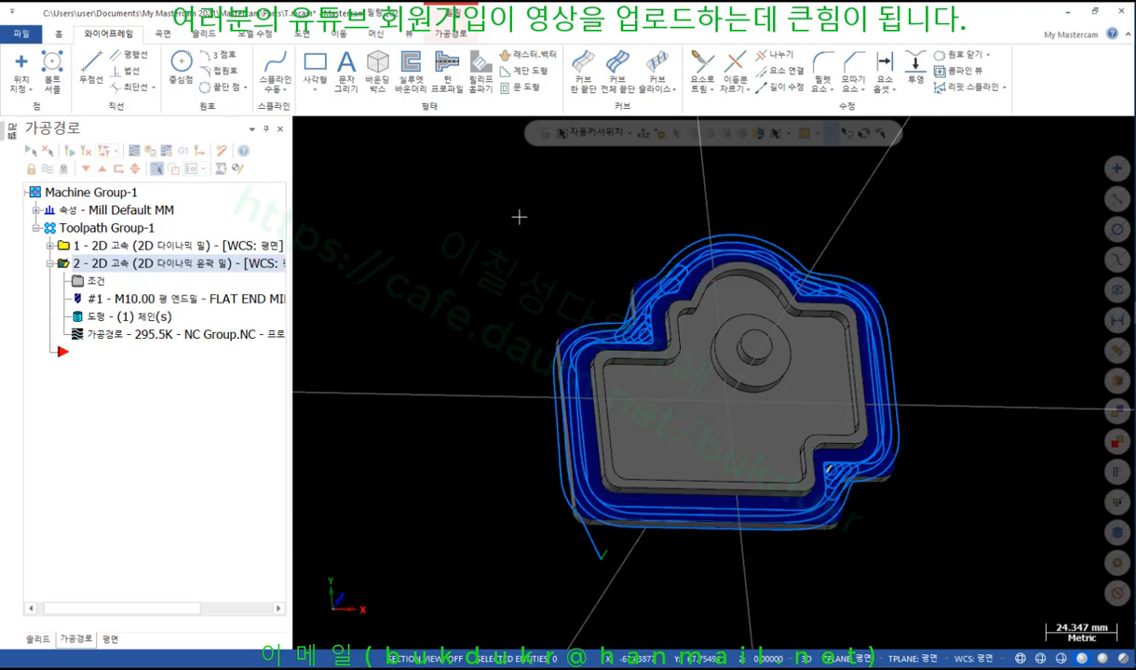
Step: Create curves on all edges of the flange's top face, keeping only the inner loop around the raised wall
{"action": "left_click", "coordinate": [617, 65]}
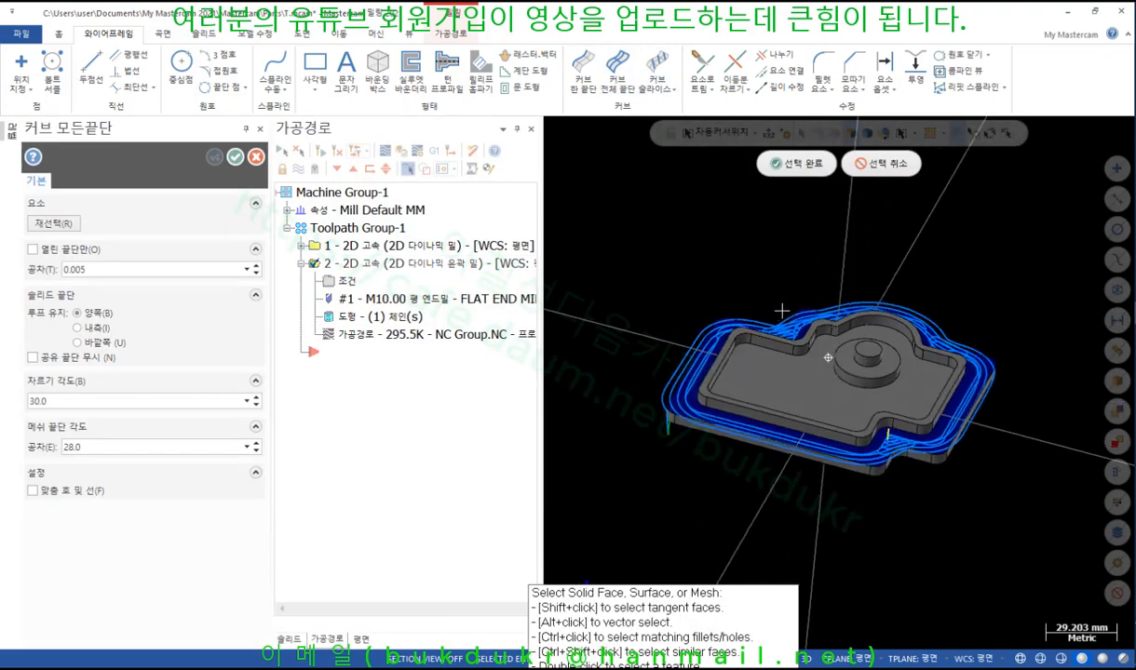
{"action": "scroll", "coordinate": [790, 404], "scroll_direction": "up", "scroll_amount": 5}
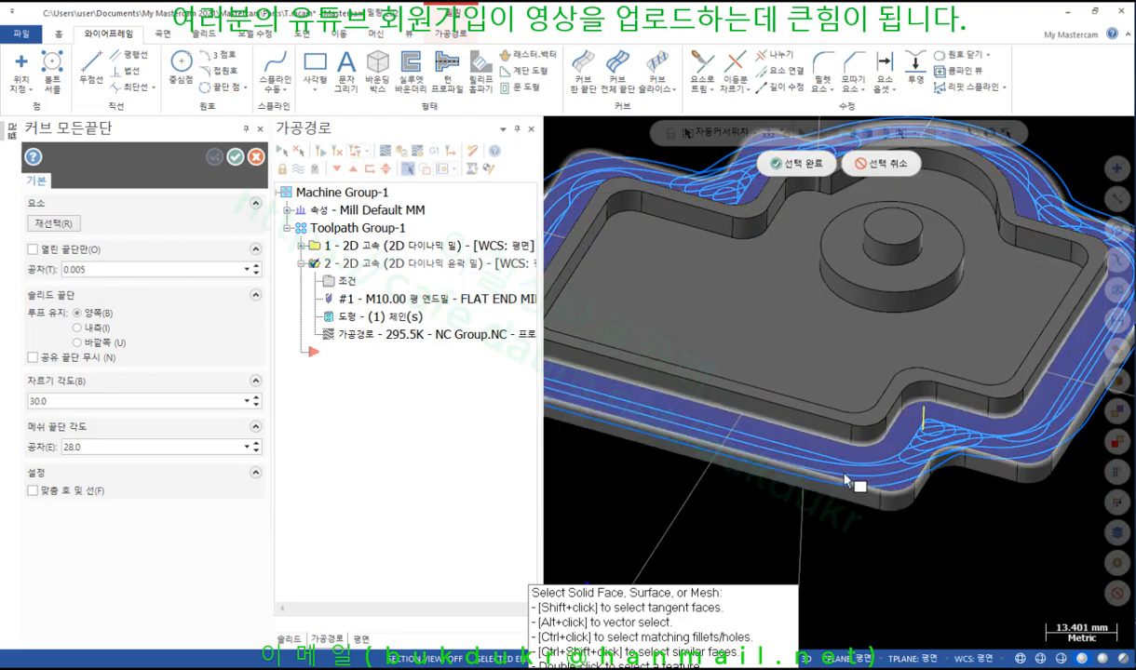
{"action": "left_click", "coordinate": [925, 475]}
{"action": "left_click", "coordinate": [797, 163]}
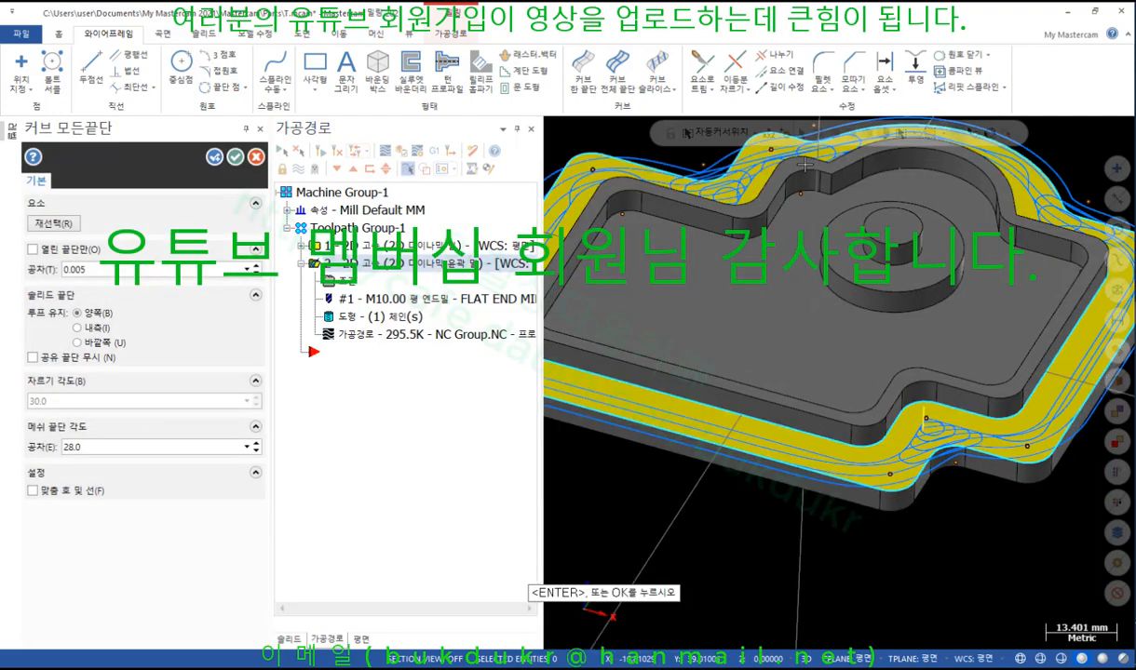
{"action": "scroll", "coordinate": [802, 163], "scroll_direction": "down", "scroll_amount": 3}
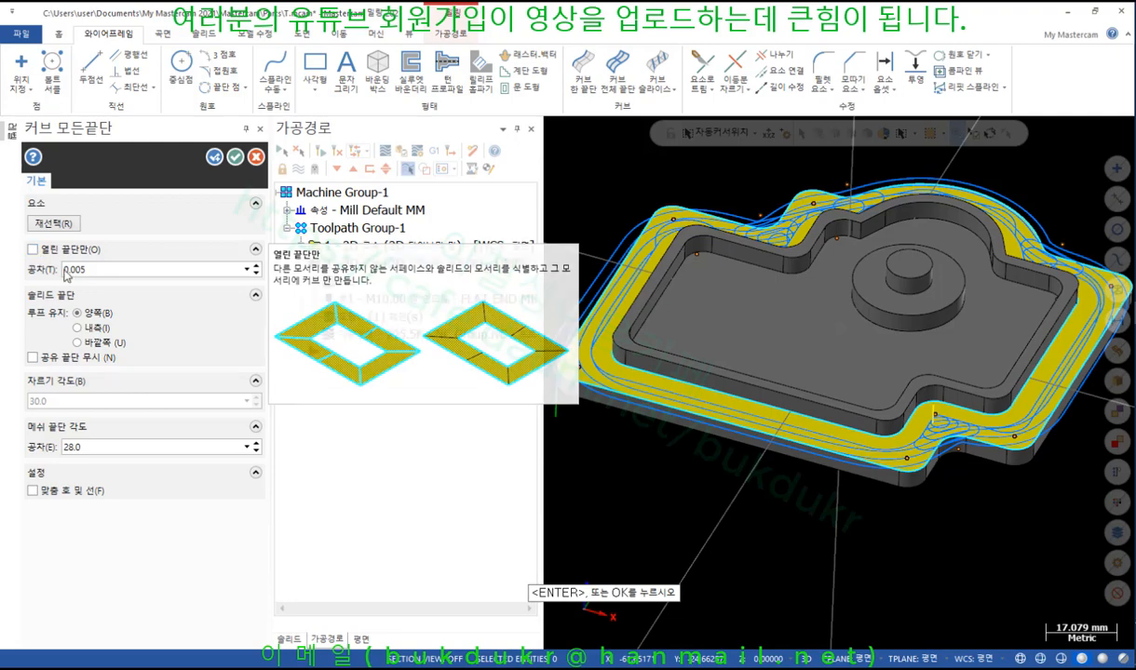
{"action": "left_click", "coordinate": [78, 329]}
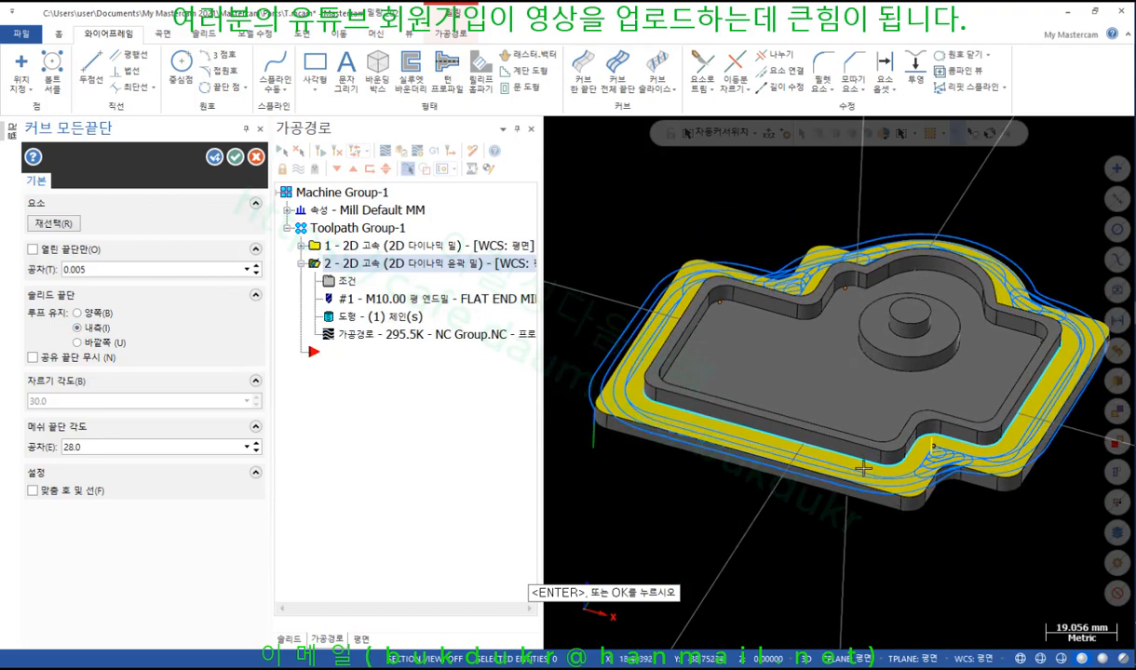
{"action": "left_click", "coordinate": [229, 154]}
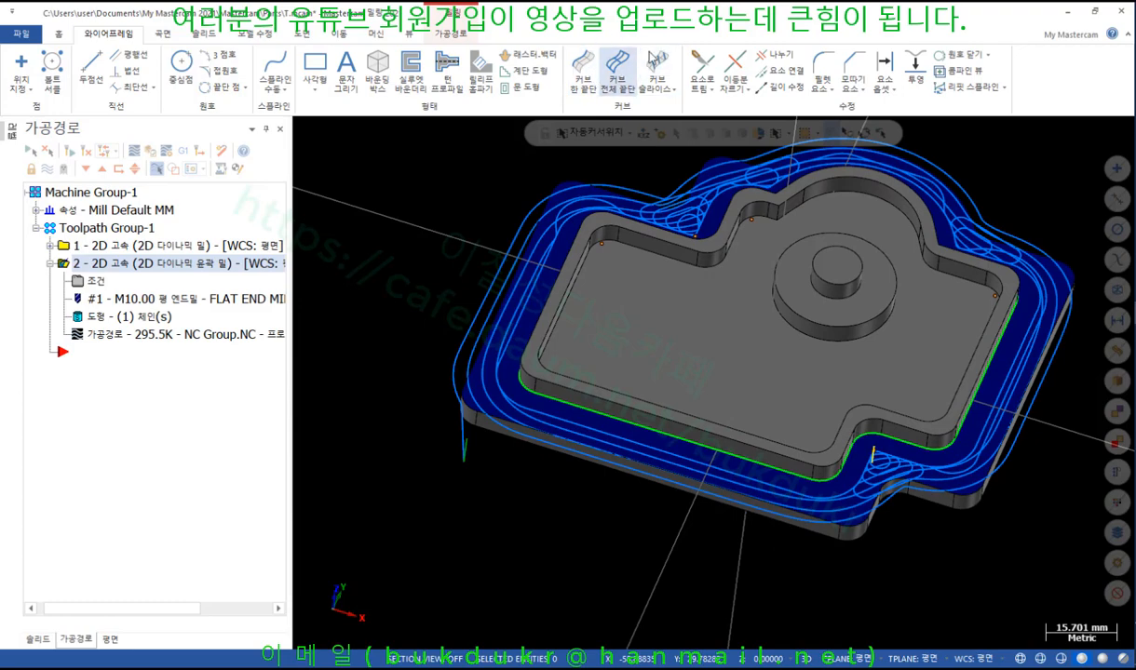
Step: Offset a copy of the inner edge chain outward by a distance of 10 mm
{"action": "left_click", "coordinate": [894, 94]}
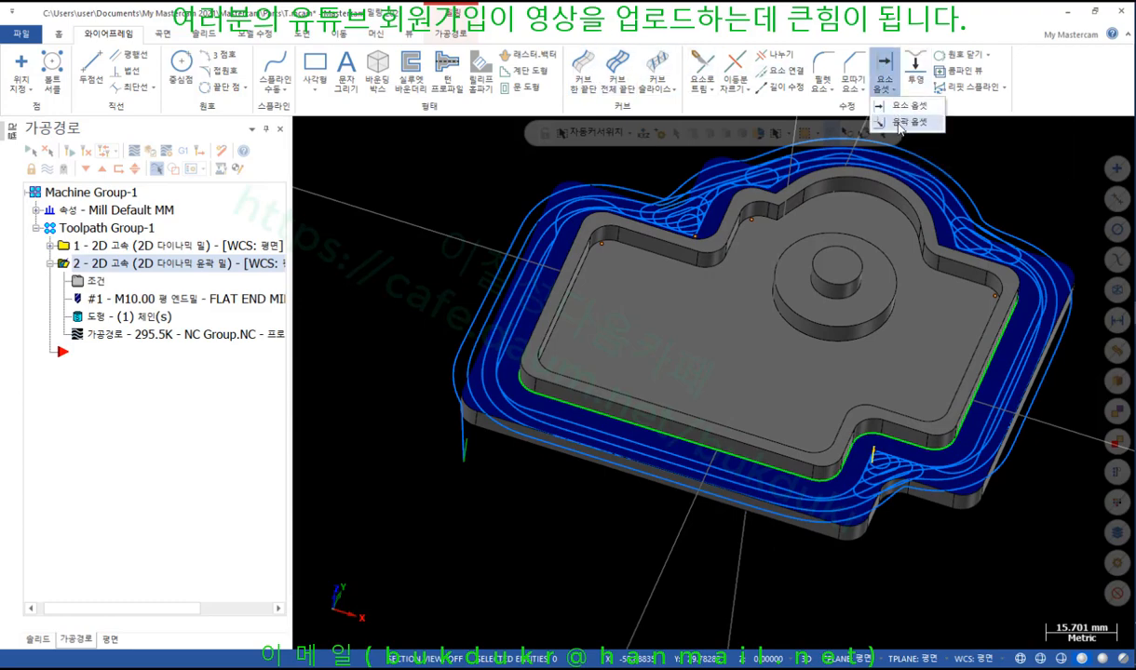
{"action": "left_click", "coordinate": [910, 121]}
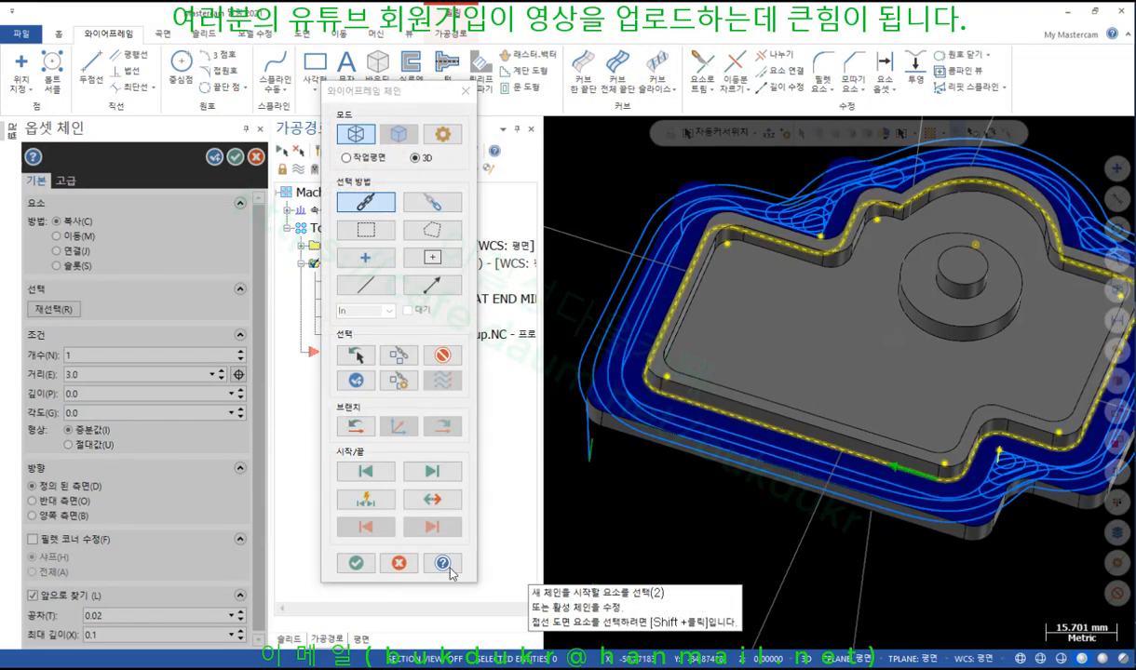
{"action": "left_click", "coordinate": [356, 562]}
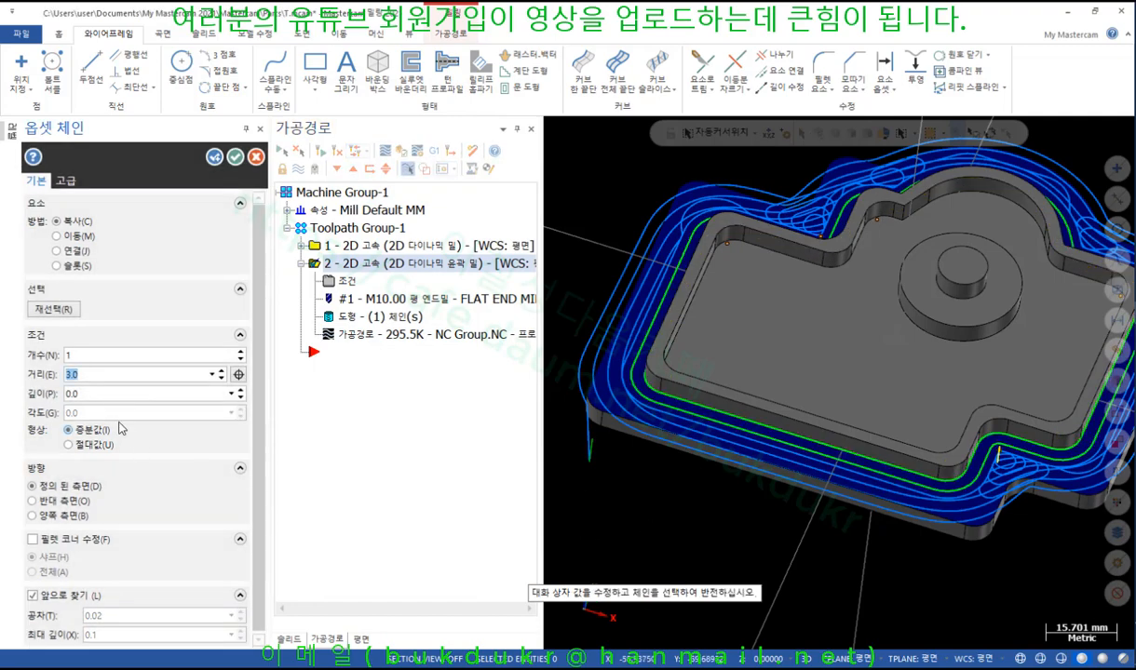
{"action": "type", "text": "10"}
{"action": "key", "text": "Return"}
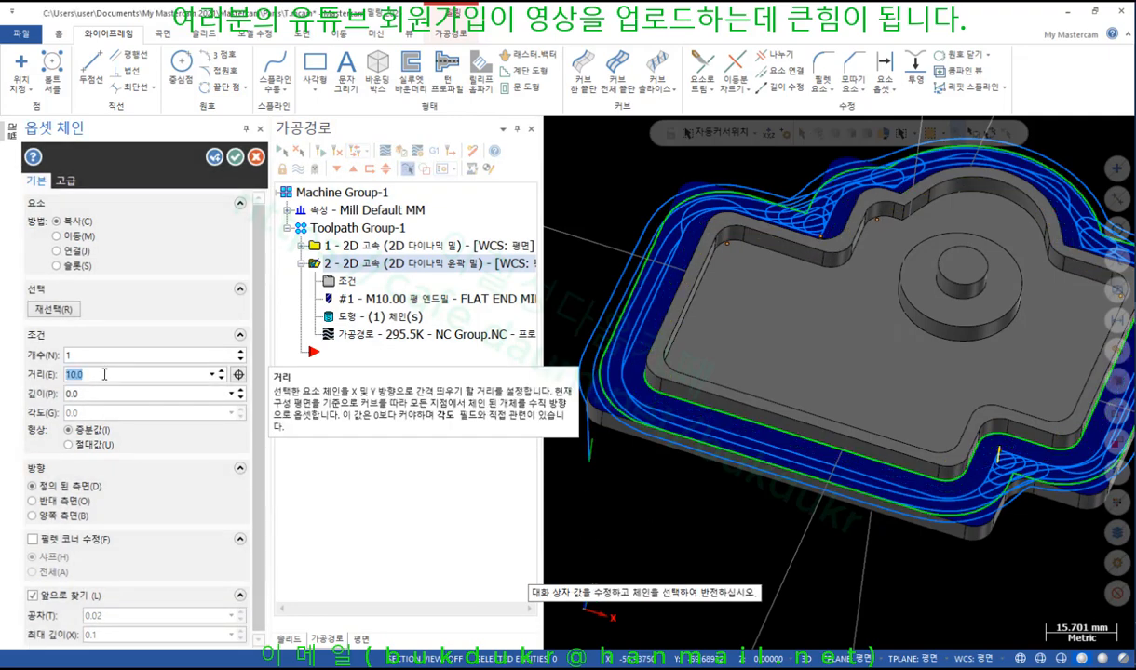
{"action": "left_click", "coordinate": [235, 157]}
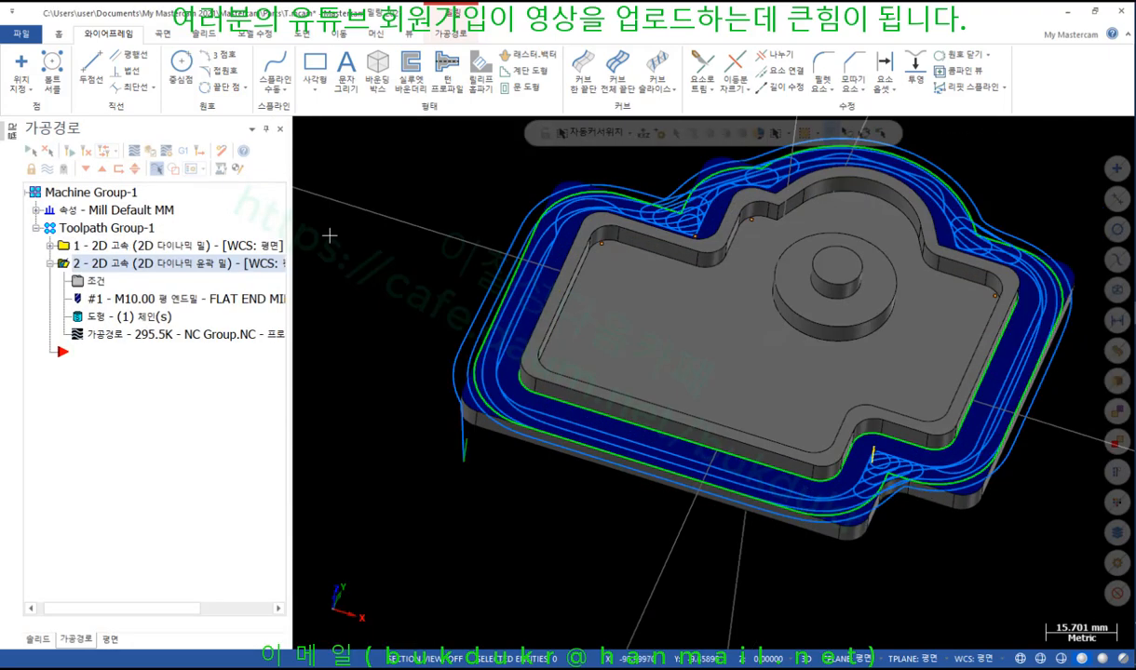
Step: Mark the band between the part's wall and the offset contour in the top view, and check the tool's start position in backplot
{"action": "right_click", "coordinate": [329, 231]}
{"action": "left_click", "coordinate": [372, 326]}
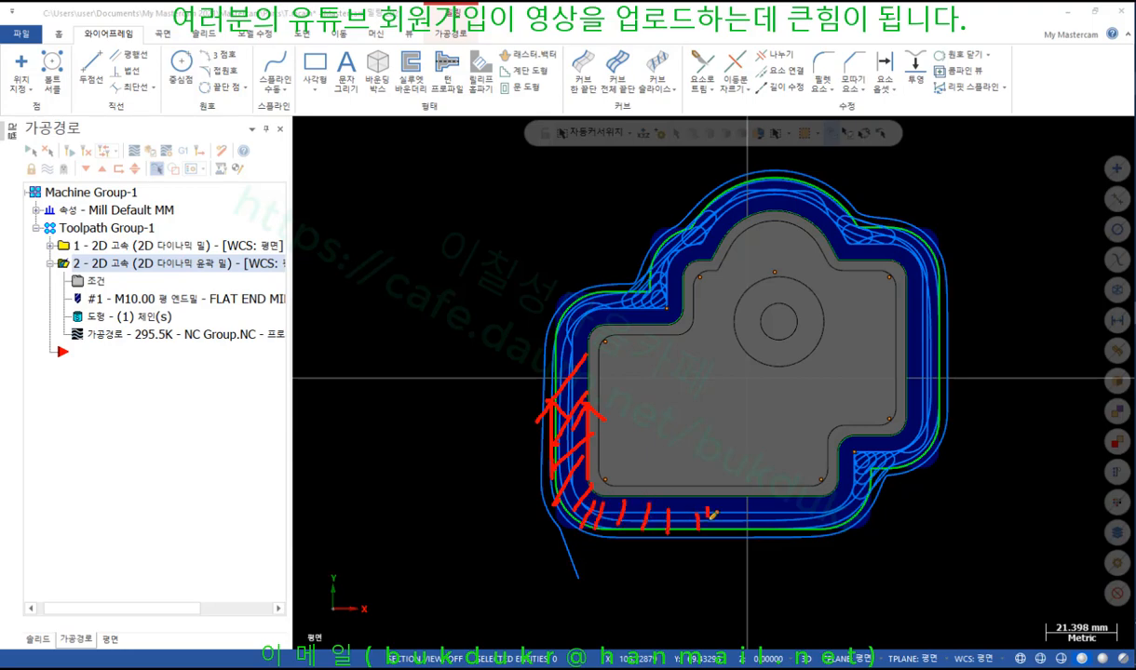
{"action": "right_click", "coordinate": [436, 336]}
{"action": "left_click", "coordinate": [503, 470]}
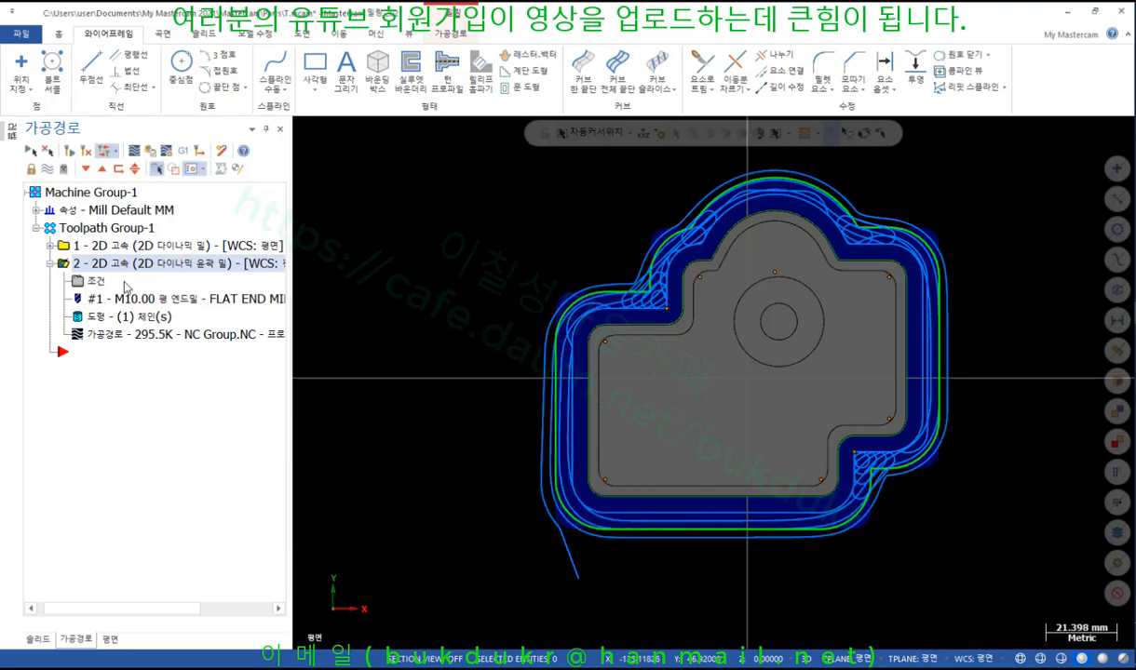
{"action": "left_click", "coordinate": [89, 337]}
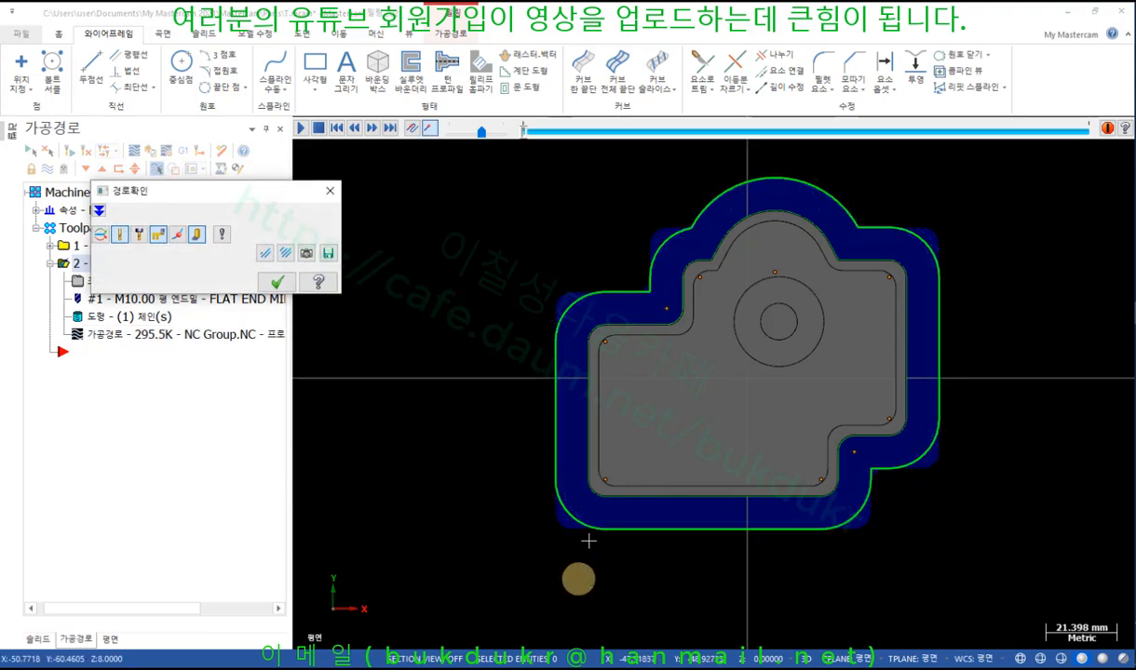
{"action": "left_click", "coordinate": [276, 281]}
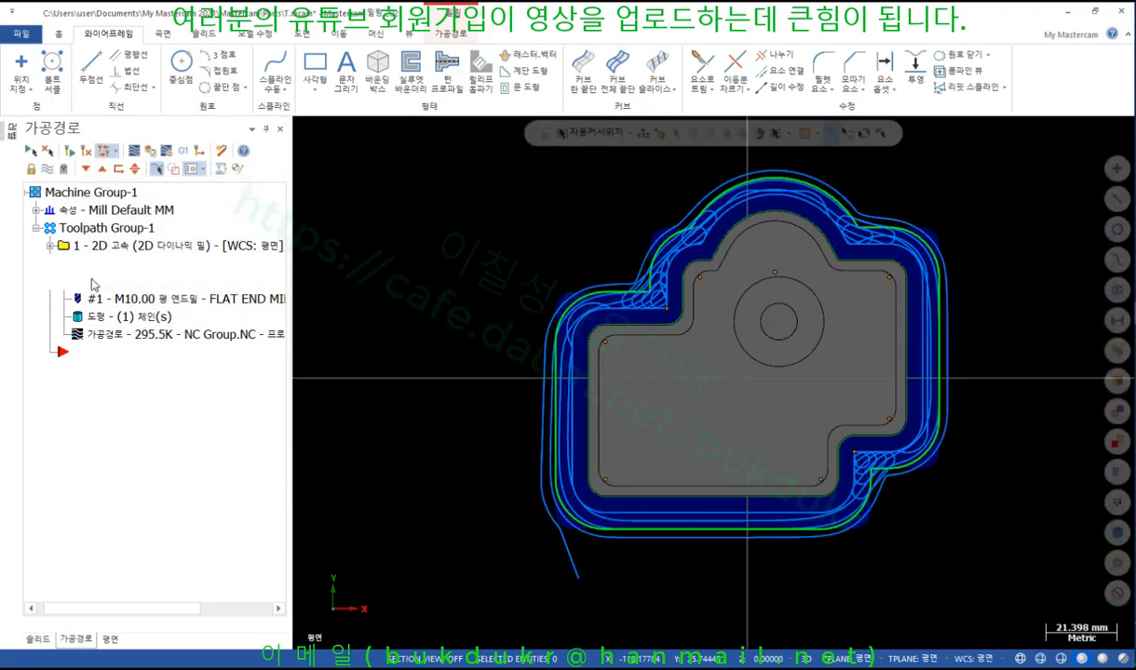
Step: Set the contour operation's approach distance to 0 in the cut parameters and regenerate the toolpath
{"action": "left_click", "coordinate": [91, 280]}
{"action": "left_click", "coordinate": [271, 216]}
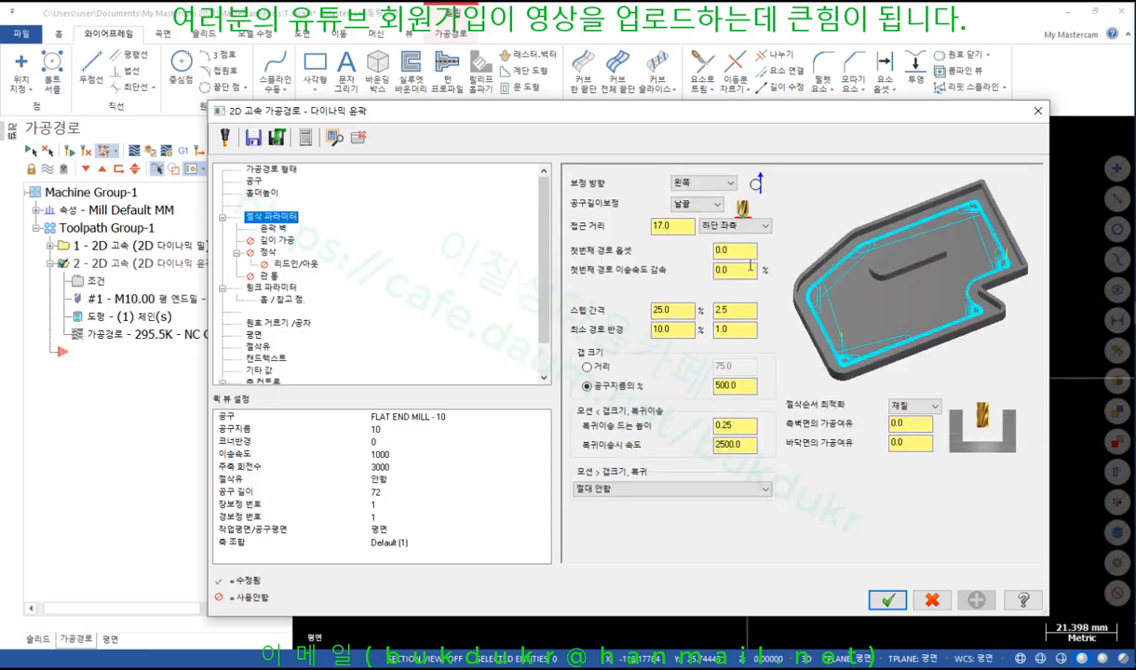
{"action": "left_click", "coordinate": [683, 228]}
{"action": "left_click_drag", "start_coordinate": [682, 228], "coordinate": [587, 237]}
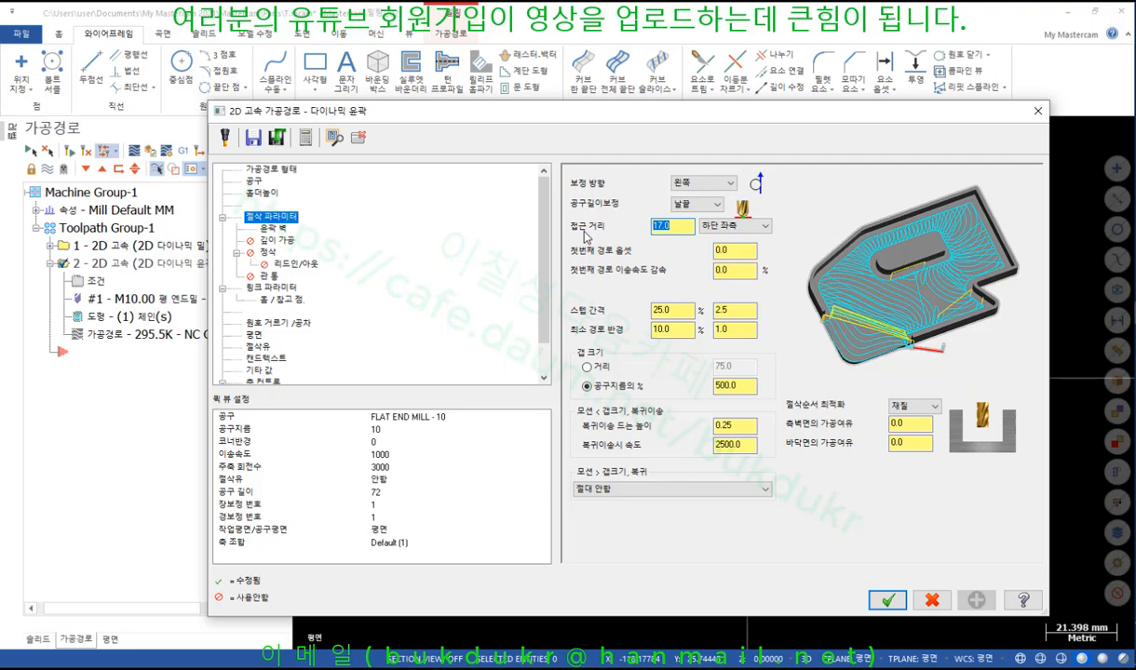
{"action": "type", "text": "6"}
{"action": "double_click", "coordinate": [679, 229]}
{"action": "type", "text": "0"}
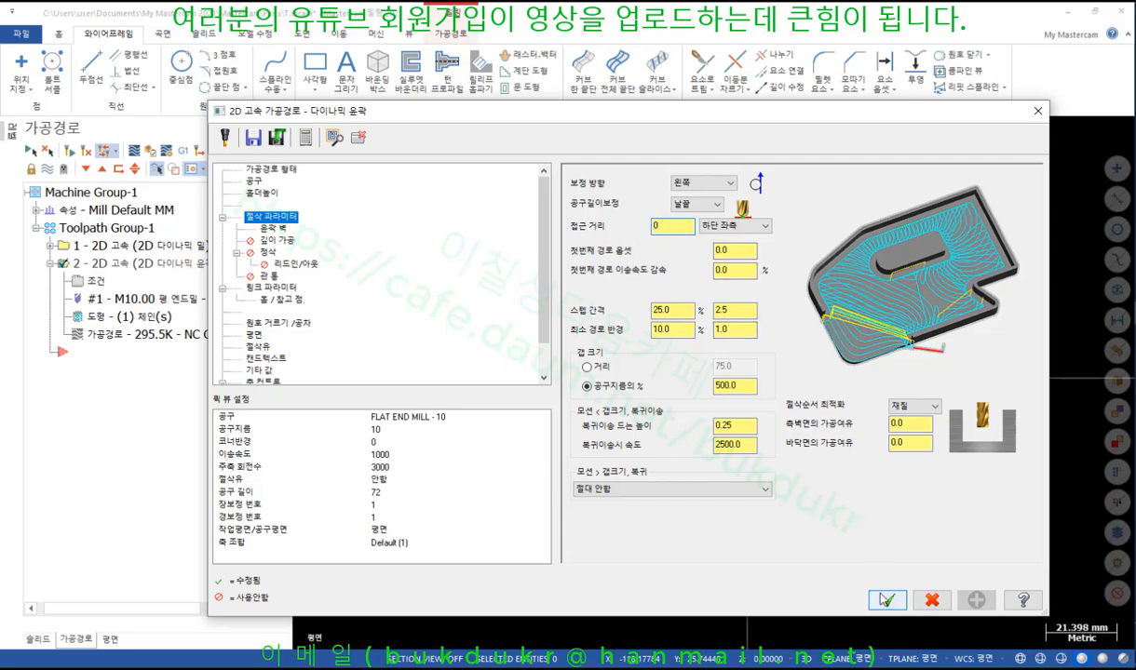
{"action": "left_click", "coordinate": [884, 602]}
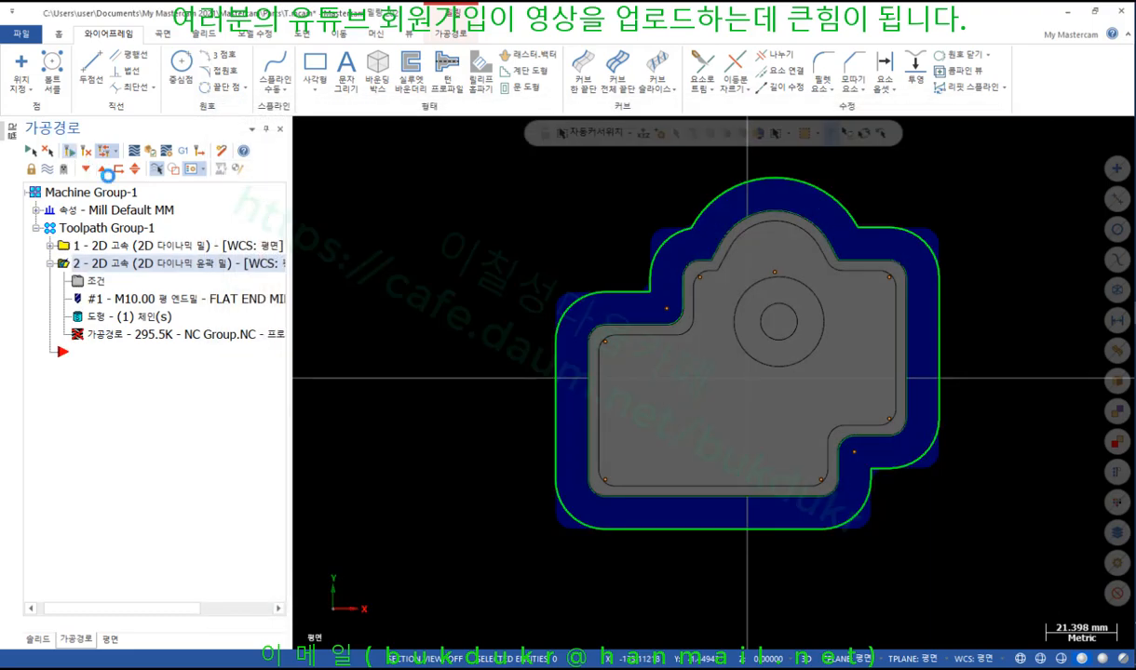
Step: Examine the tool's start position in backplot at the flange's lower-left corner, marking the rounded stock boundary and the square corner
{"action": "scroll", "coordinate": [545, 540], "scroll_direction": "up", "scroll_amount": 5}
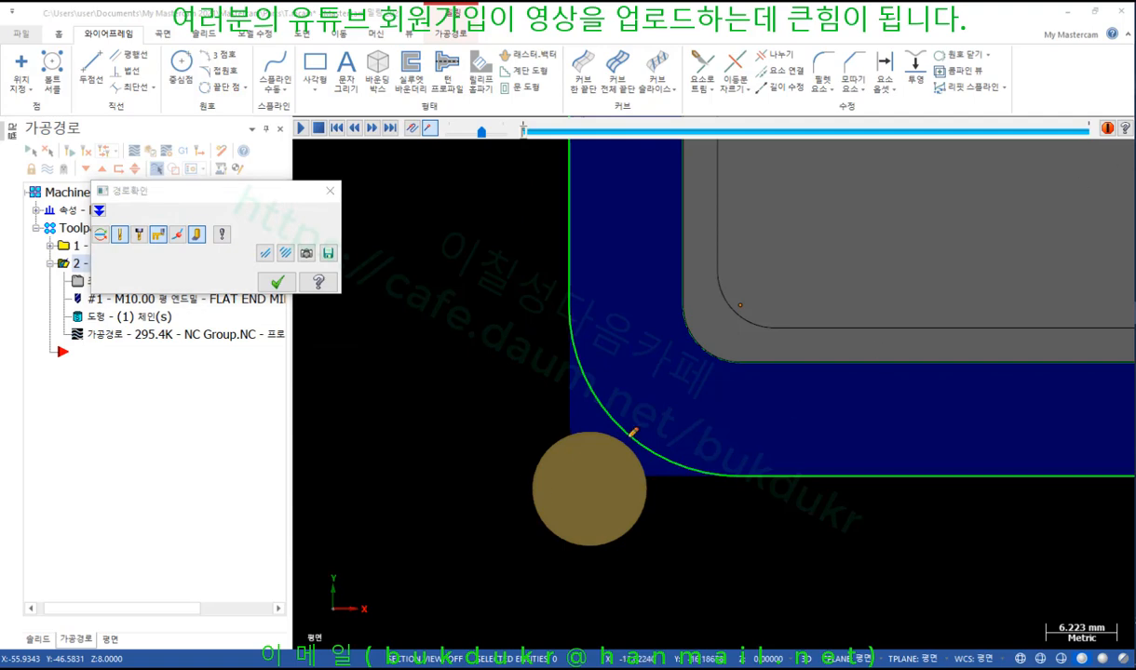
{"action": "left_click_drag", "start_coordinate": [624, 431], "coordinate": [659, 457]}
{"action": "mouse_move", "coordinate": [618, 431]}
{"action": "left_mouse_down"}
{"action": "mouse_move", "coordinate": [611, 438]}
{"action": "mouse_move", "coordinate": [639, 464]}
{"action": "left_mouse_up"}
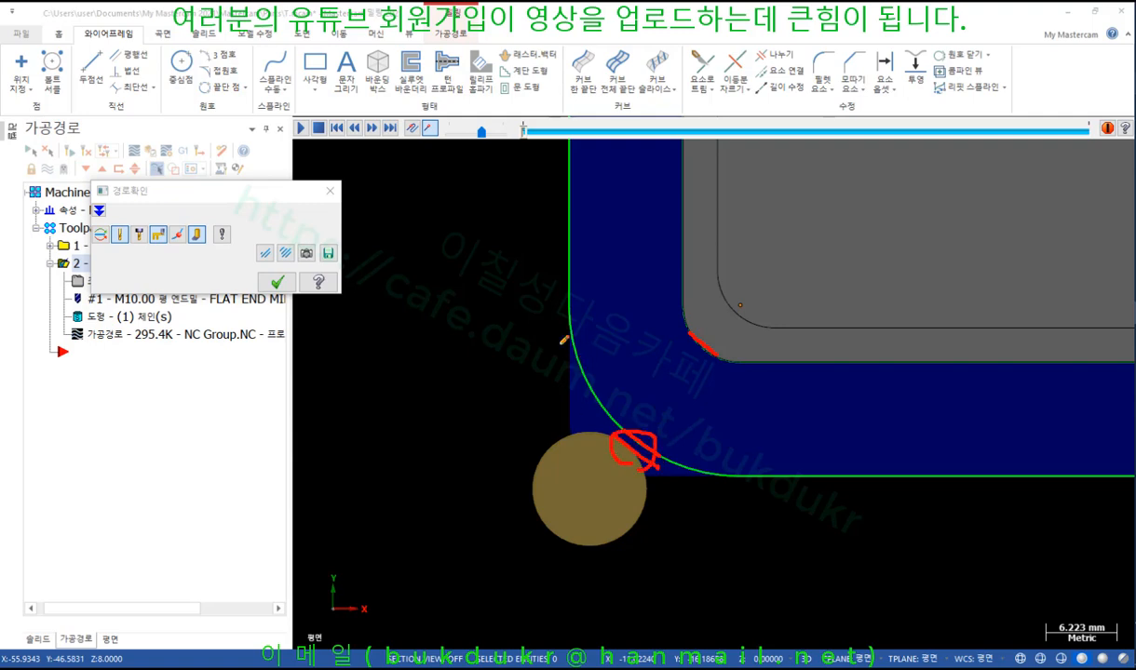
{"action": "mouse_move", "coordinate": [575, 335]}
{"action": "left_mouse_down"}
{"action": "mouse_move", "coordinate": [559, 449]}
{"action": "mouse_move", "coordinate": [686, 478]}
{"action": "left_mouse_up"}
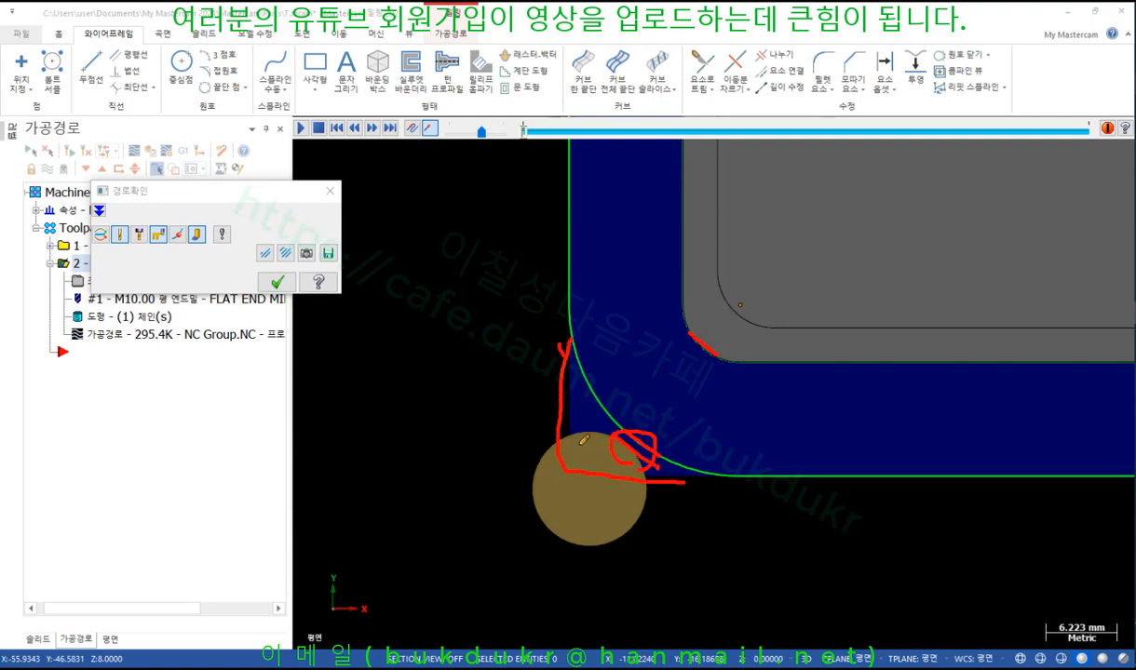
{"action": "right_click", "coordinate": [428, 351]}
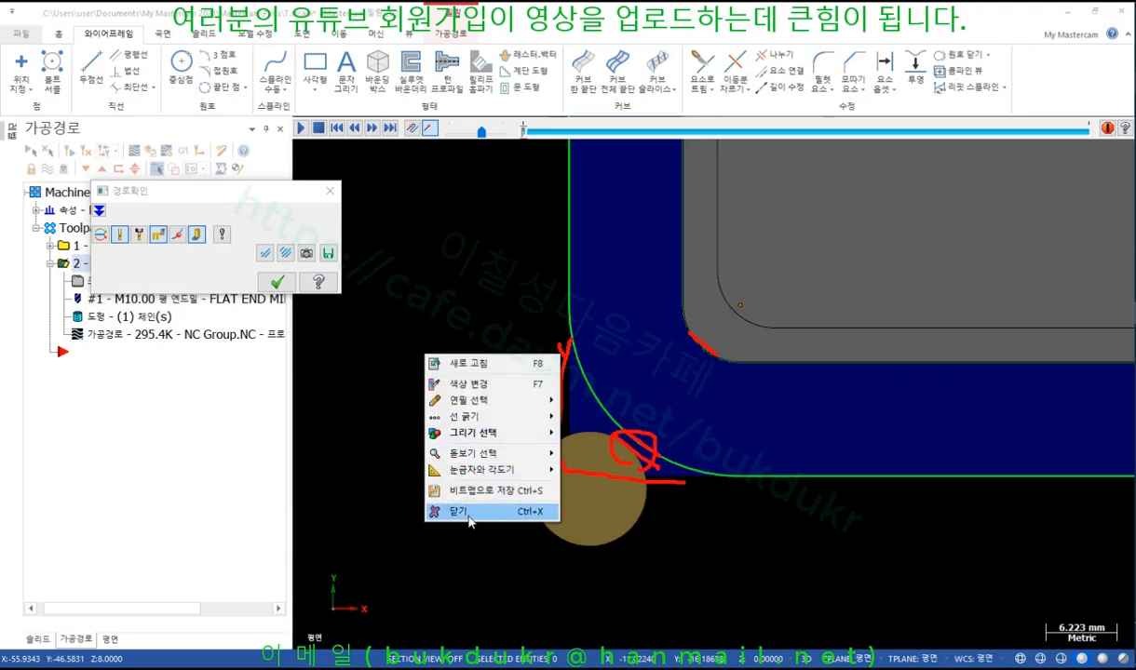
{"action": "left_click", "coordinate": [455, 502]}
{"action": "left_click", "coordinate": [276, 282]}
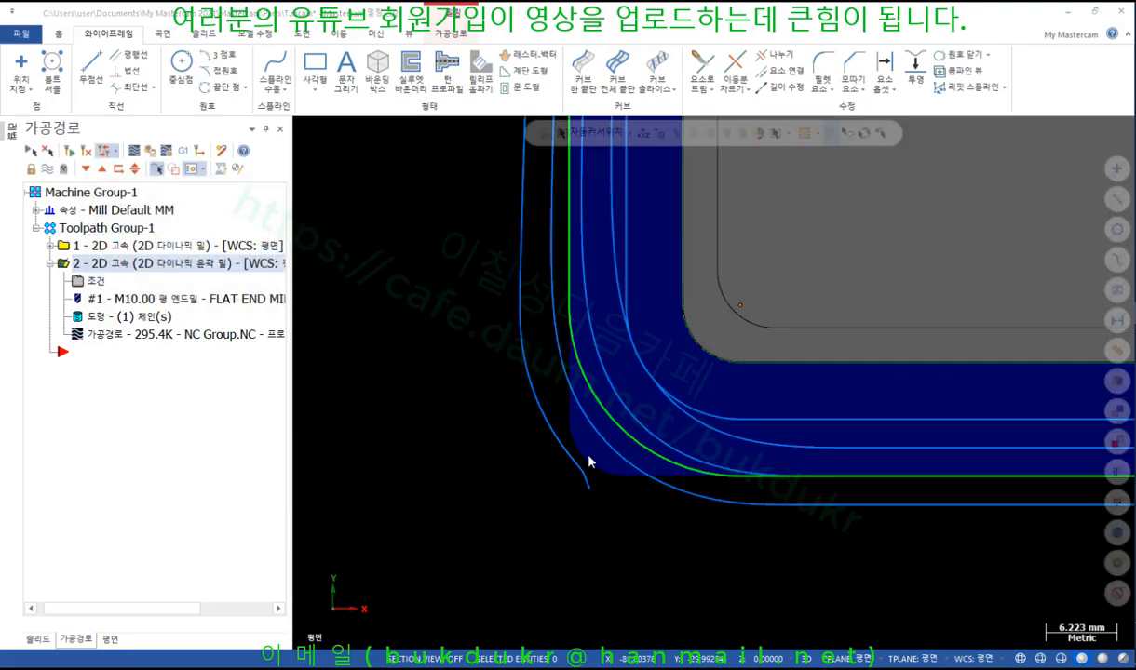
Step: Set the contour operation's approach distance to 6 and preview the lead-in at the flange's lower-left corner
{"action": "type", "text": "6"}
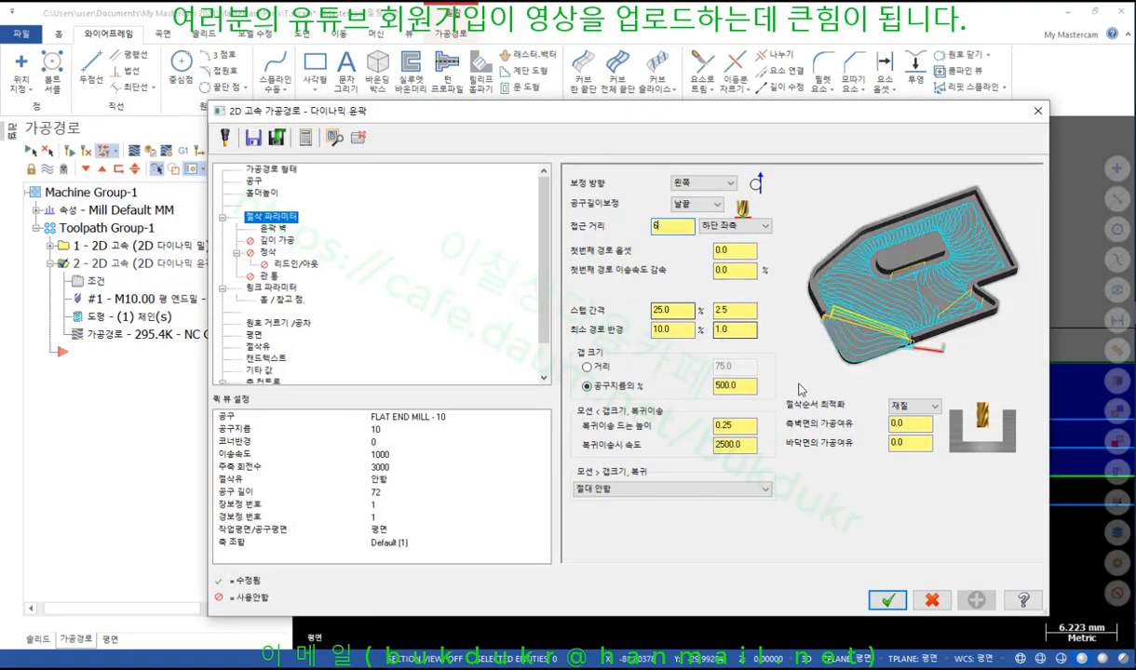
{"action": "left_click_drag", "start_coordinate": [779, 126], "coordinate": [686, 556]}
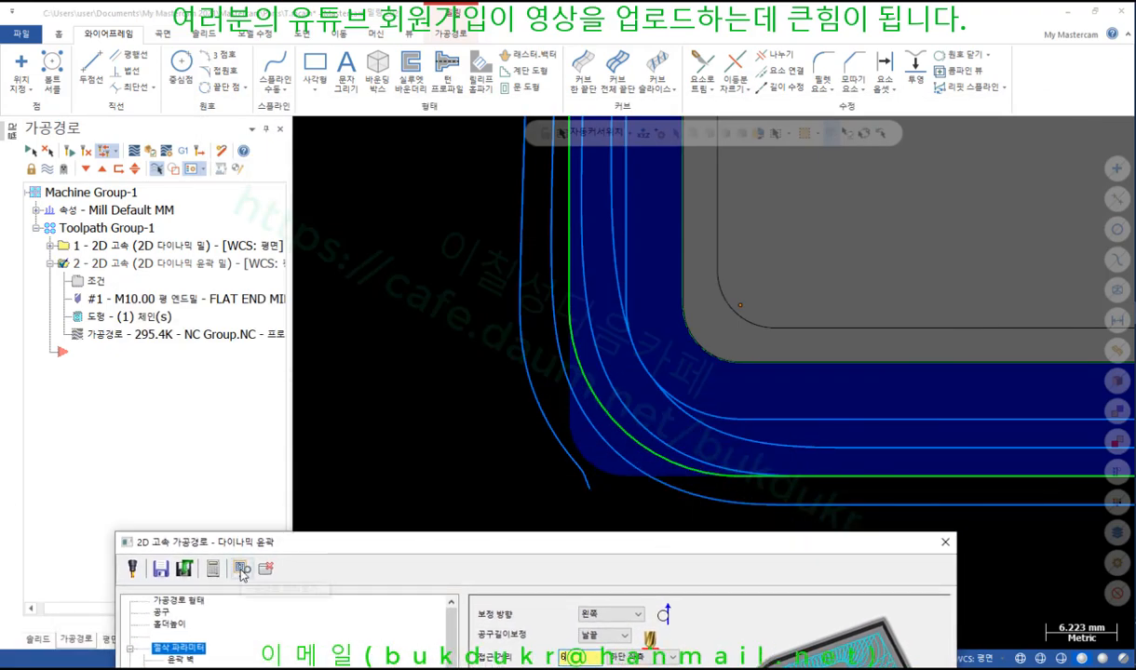
{"action": "left_click_drag", "start_coordinate": [553, 550], "coordinate": [598, 601]}
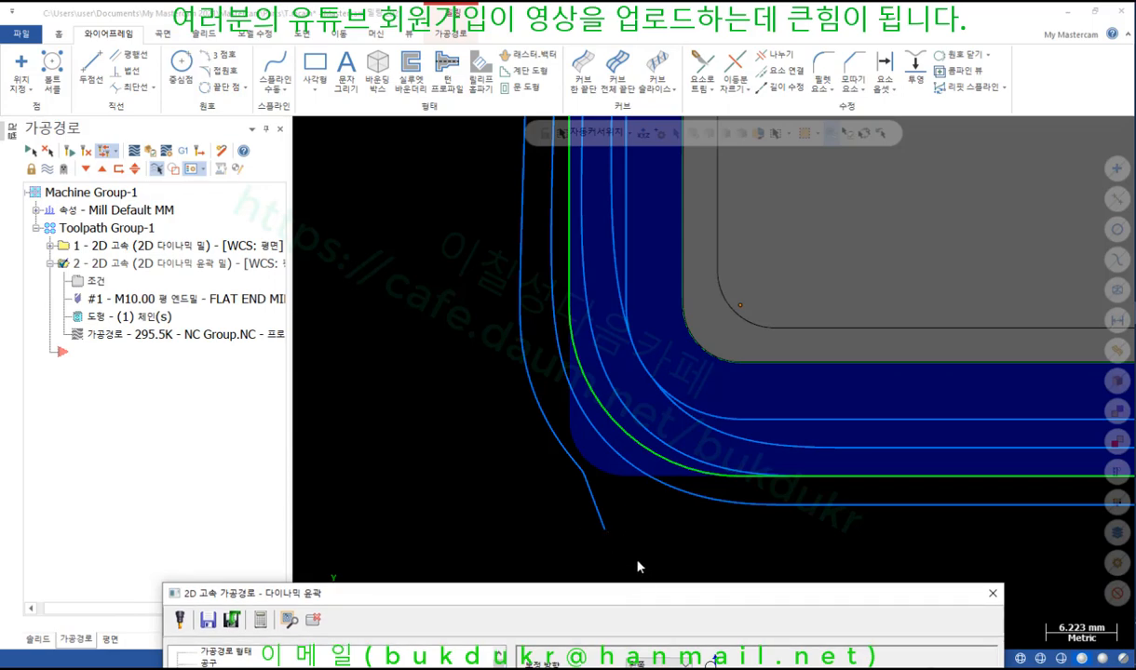
{"action": "left_click_drag", "start_coordinate": [650, 603], "coordinate": [536, 123]}
Step: Review the contour wall's stock thickness and tool radius and the first pass offset, and accept the operation parameters
{"action": "left_click", "coordinate": [120, 230]}
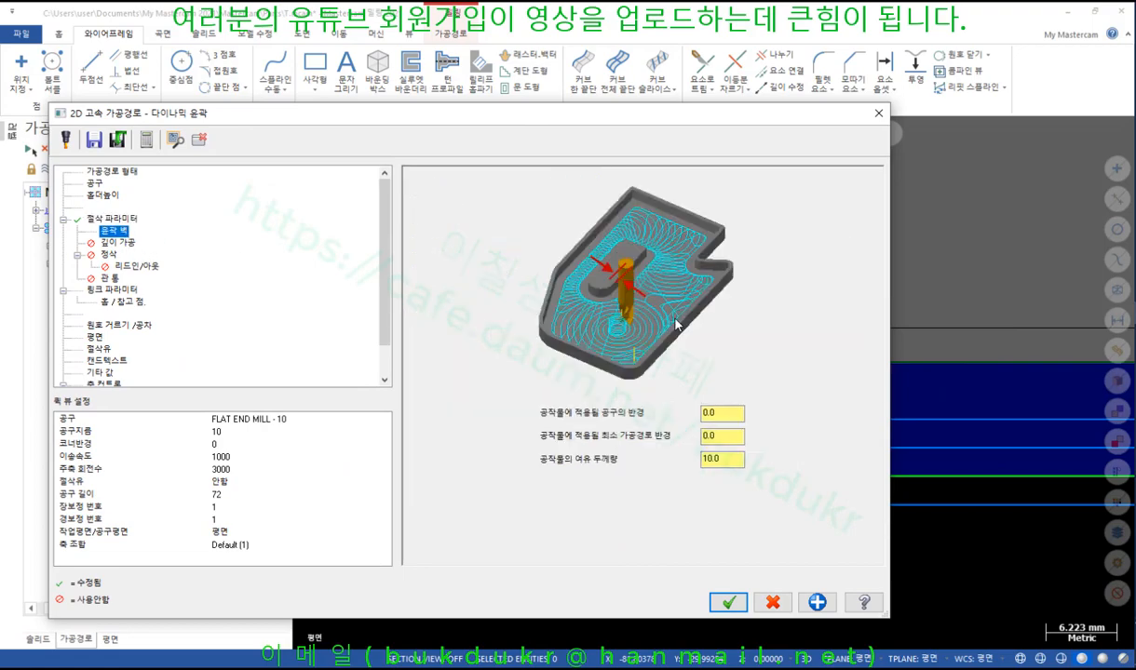
{"action": "left_click", "coordinate": [741, 458]}
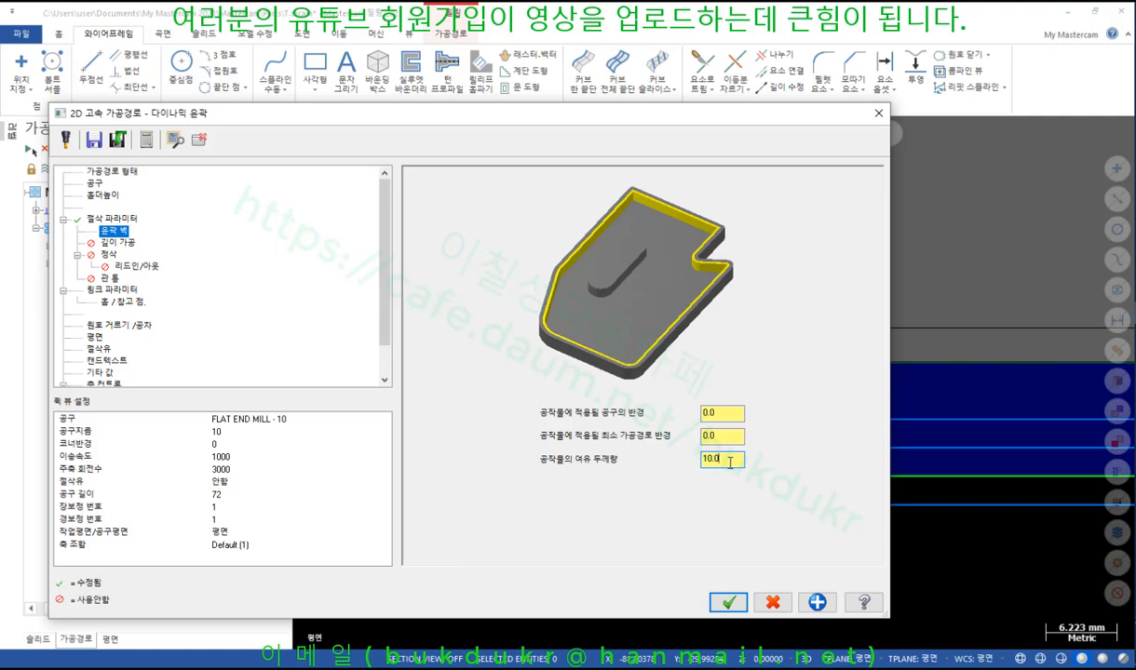
{"action": "left_click", "coordinate": [116, 219]}
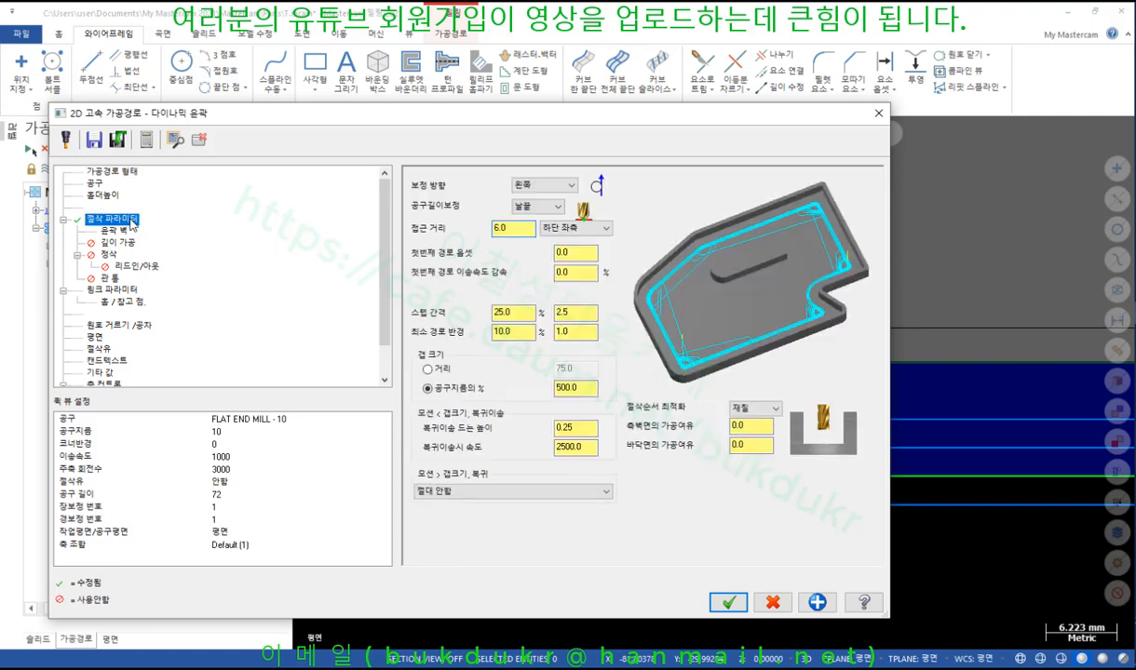
{"action": "left_click", "coordinate": [570, 251]}
{"action": "left_click", "coordinate": [115, 231]}
{"action": "left_click", "coordinate": [732, 460]}
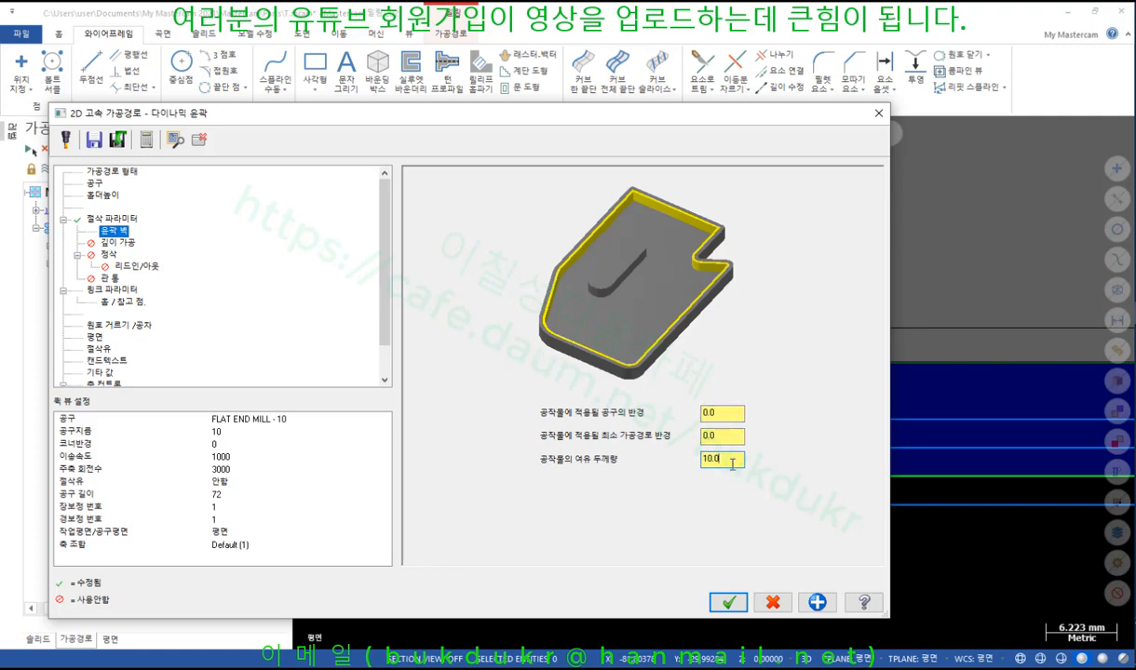
{"action": "left_click", "coordinate": [711, 416]}
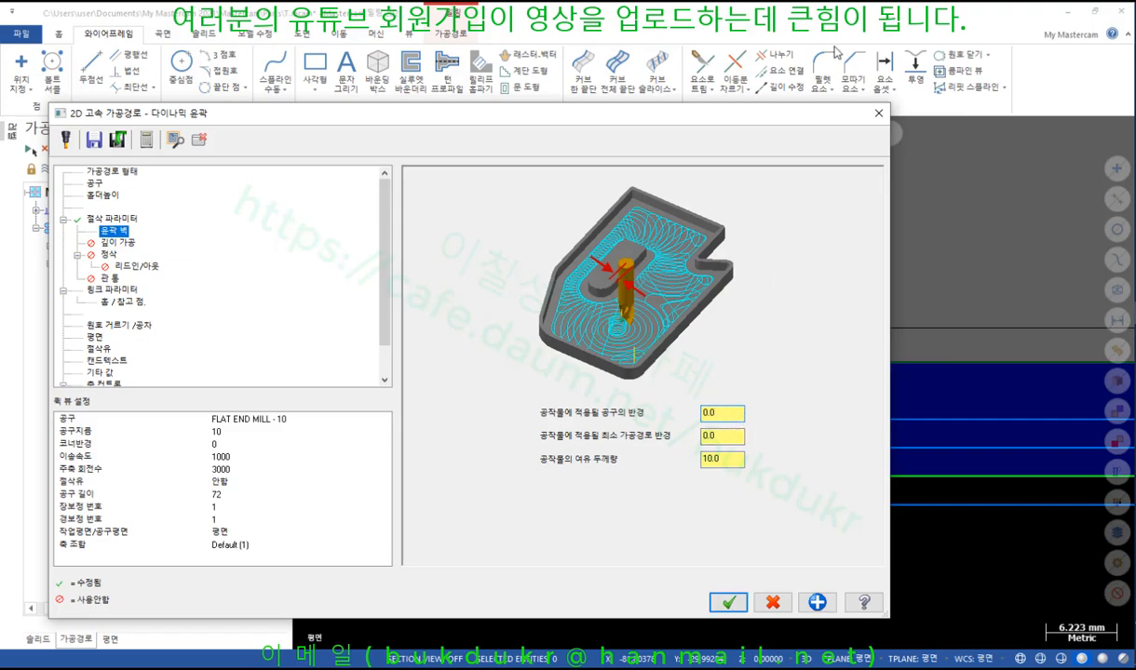
{"action": "left_click_drag", "start_coordinate": [810, 119], "coordinate": [758, 104]}
{"action": "left_click", "coordinate": [676, 588]}
Step: Draw a 20 mm diameter circle centred on the point inside the flange's lower-right notch
{"action": "scroll", "coordinate": [778, 446], "scroll_direction": "down", "scroll_amount": 3}
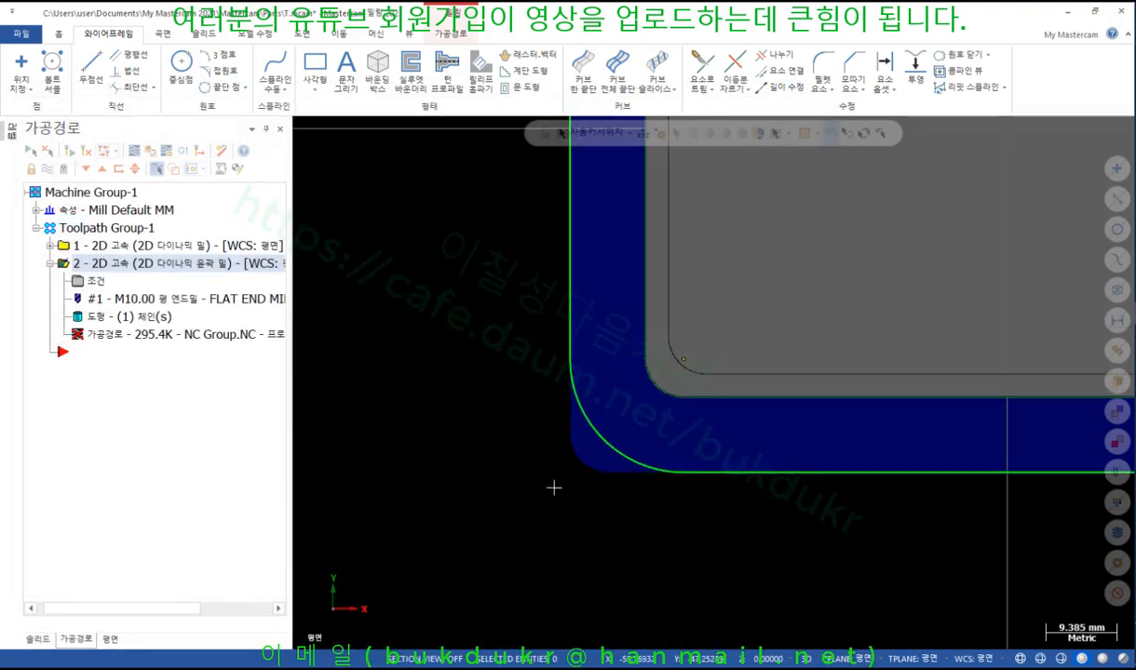
{"action": "scroll", "coordinate": [533, 490], "scroll_direction": "down", "scroll_amount": 1}
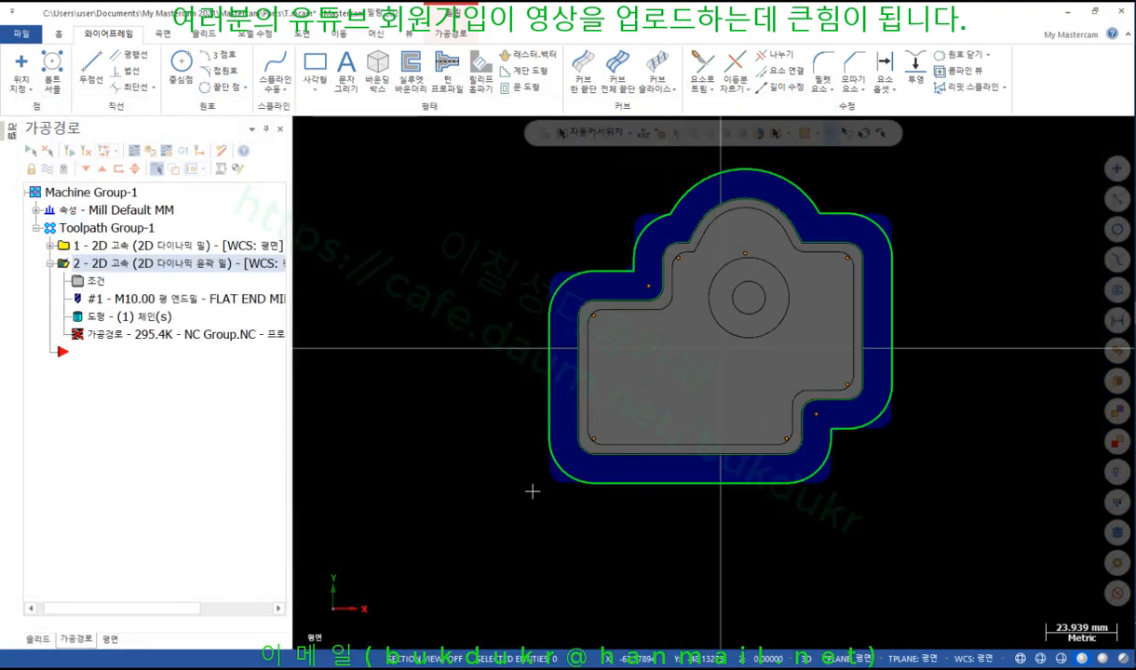
{"action": "scroll", "coordinate": [931, 470], "scroll_direction": "up", "scroll_amount": 3}
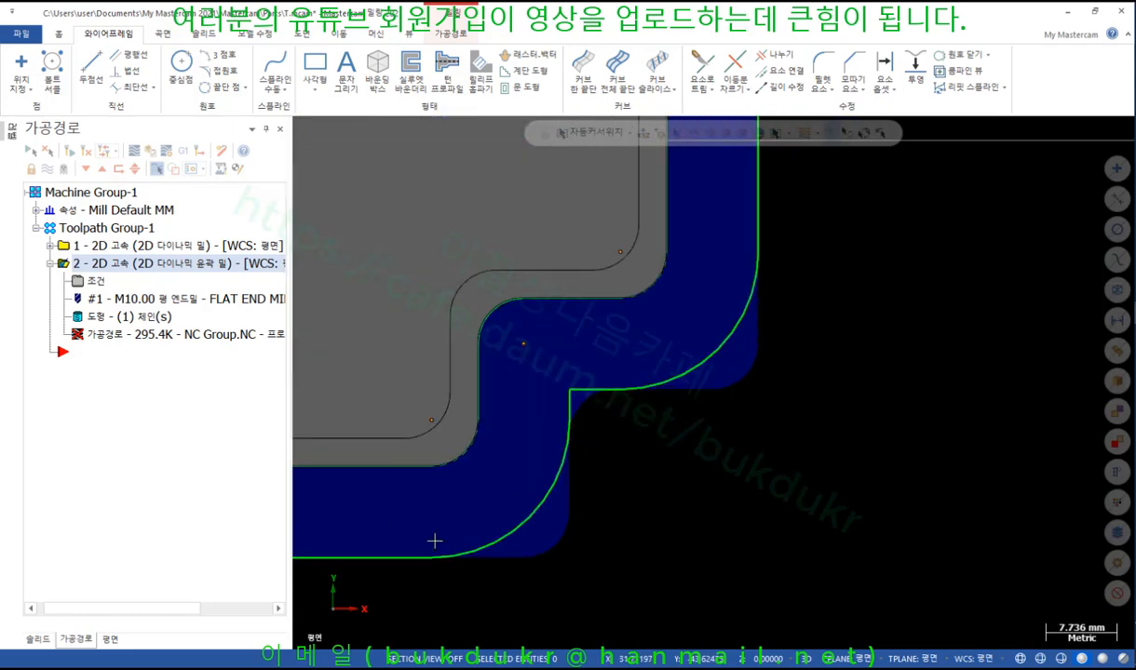
{"action": "scroll", "coordinate": [434, 540], "scroll_direction": "up", "scroll_amount": 1}
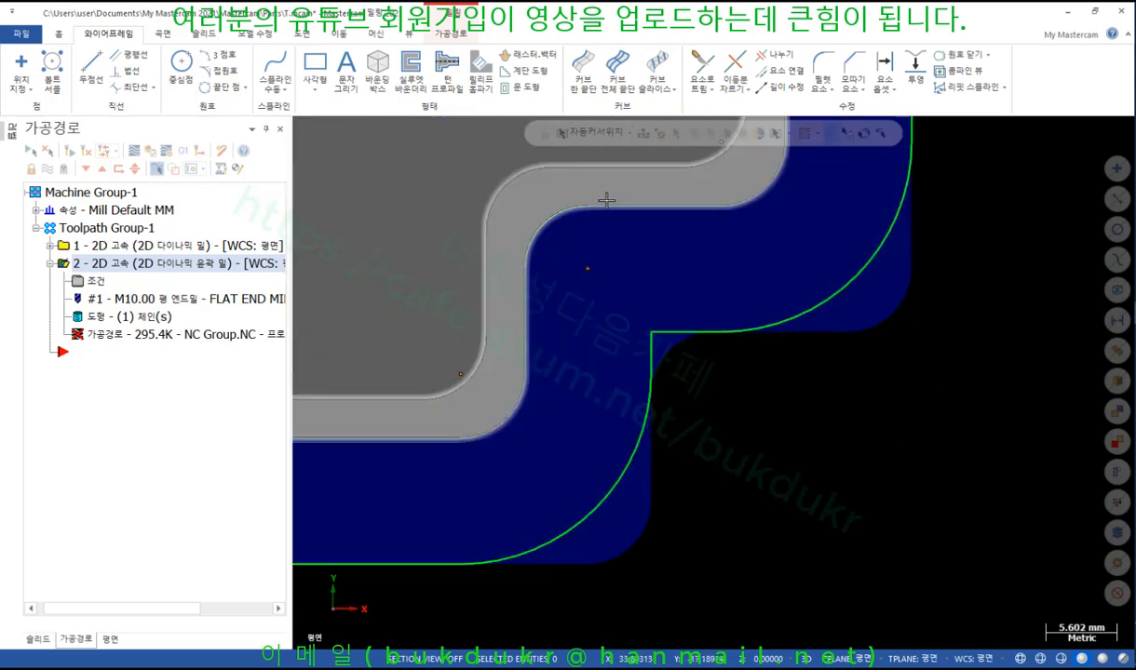
{"action": "left_click", "coordinate": [181, 67]}
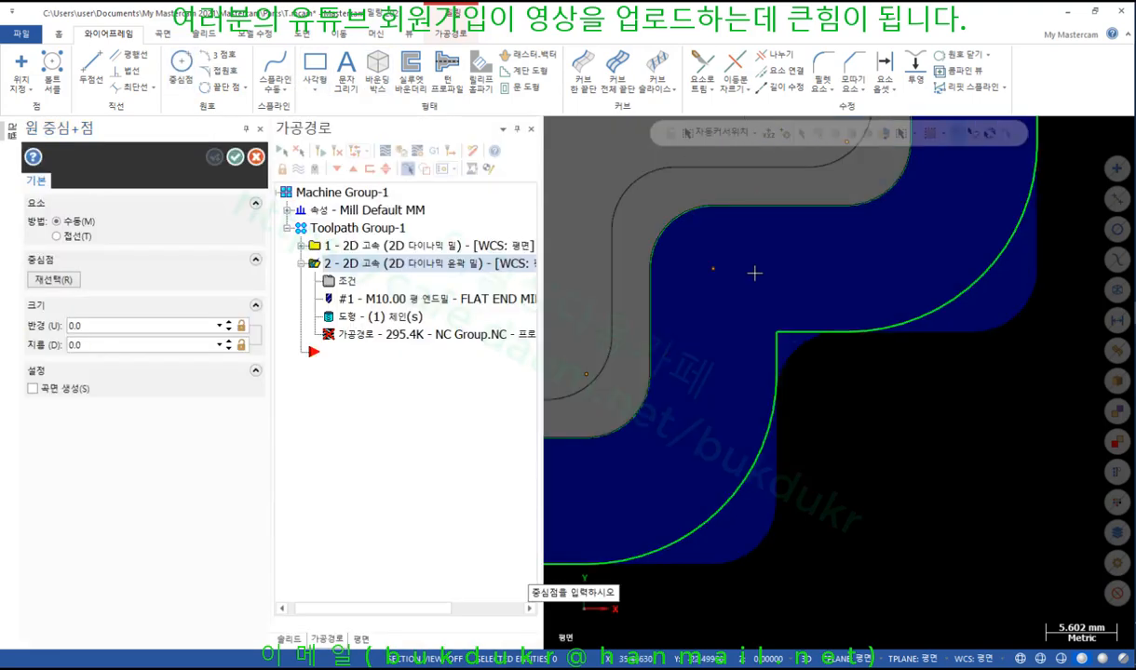
{"action": "left_click", "coordinate": [714, 270]}
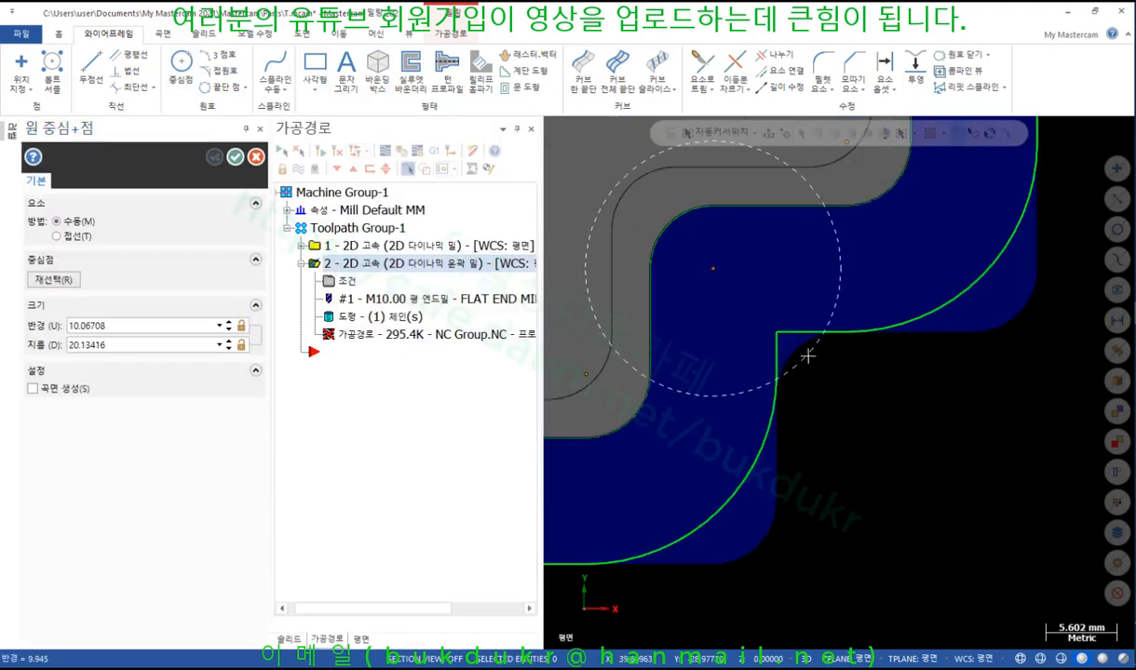
{"action": "left_click", "coordinate": [843, 335]}
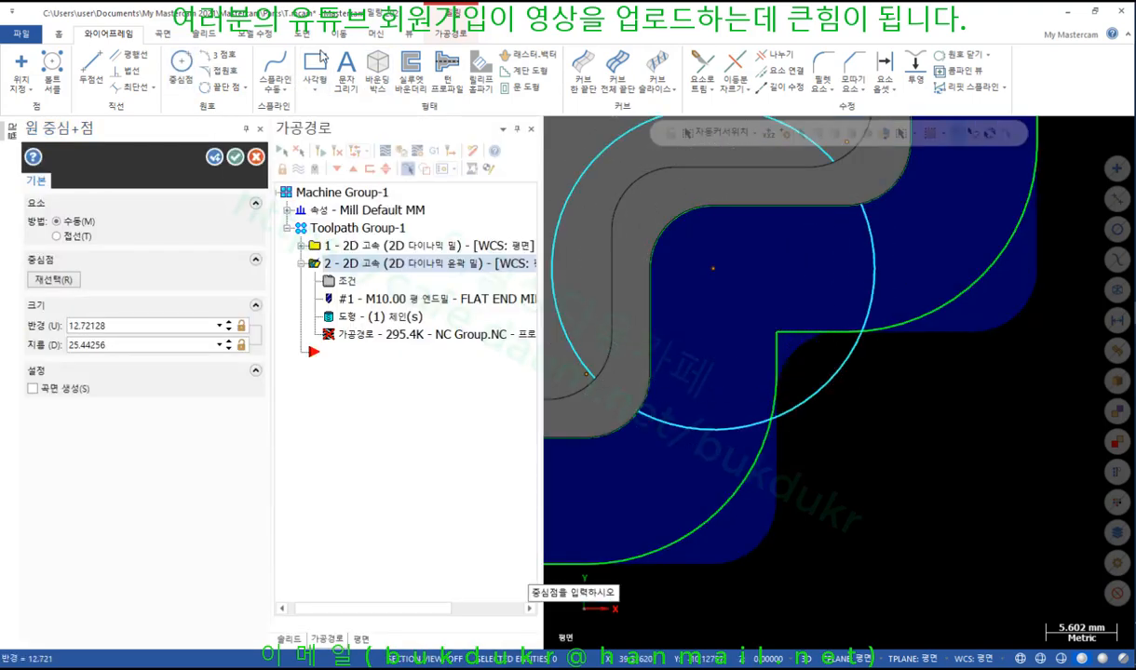
{"action": "double_click", "coordinate": [151, 345]}
{"action": "type", "text": "20"}
{"action": "key", "text": "Return"}
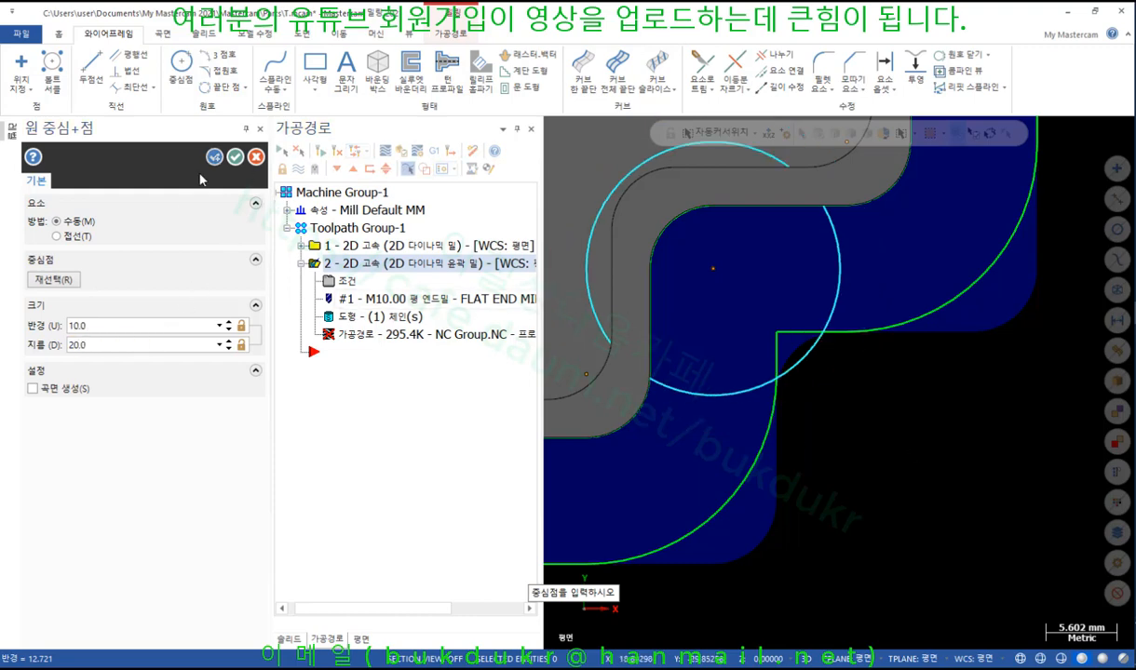
Step: Move the circle's centre to the sharp inner corner of the green offset contour with its 10 mm radius locked, and accept it
{"action": "left_click", "coordinate": [53, 279]}
{"action": "left_click", "coordinate": [241, 326]}
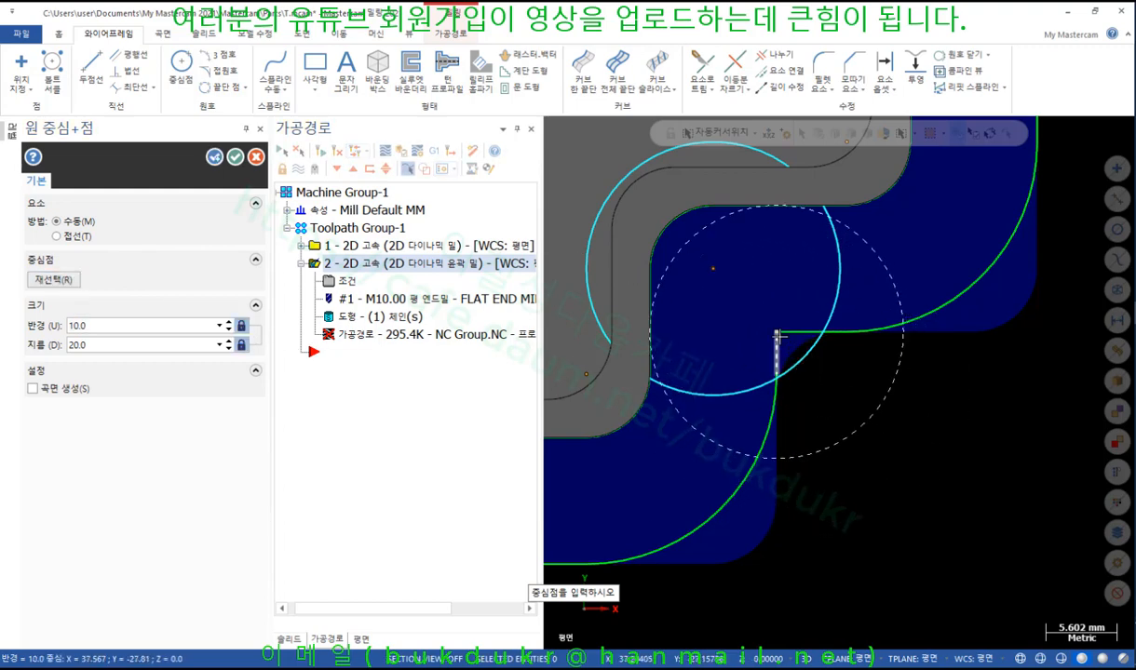
{"action": "left_click", "coordinate": [777, 335]}
{"action": "left_click", "coordinate": [235, 156]}
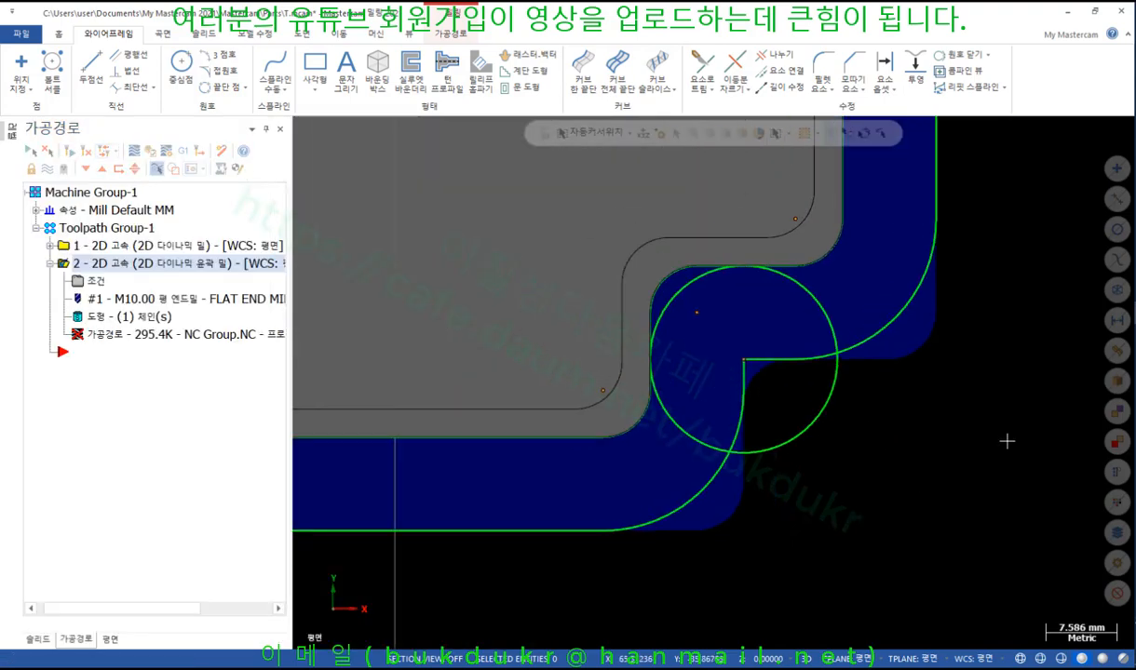
Step: Select the new circle and regenerate the toolpath of the dynamic contour operation 2
{"action": "left_click", "coordinate": [827, 407]}
{"action": "scroll", "coordinate": [1024, 415], "scroll_direction": "down", "scroll_amount": 1}
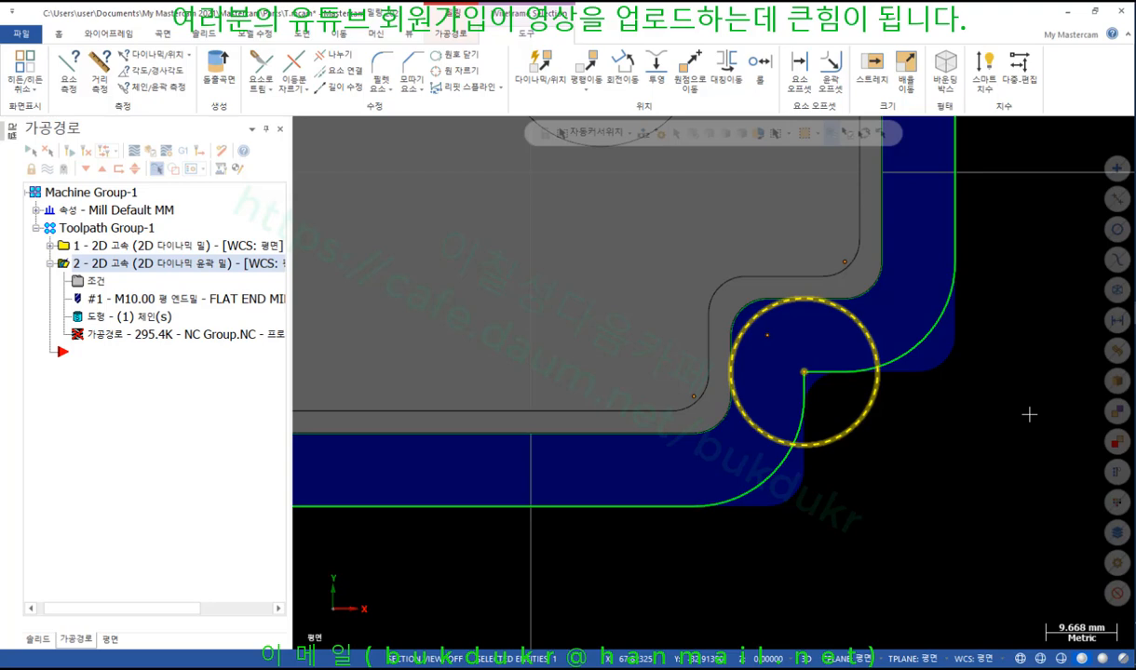
{"action": "scroll", "coordinate": [1061, 405], "scroll_direction": "down", "scroll_amount": 1}
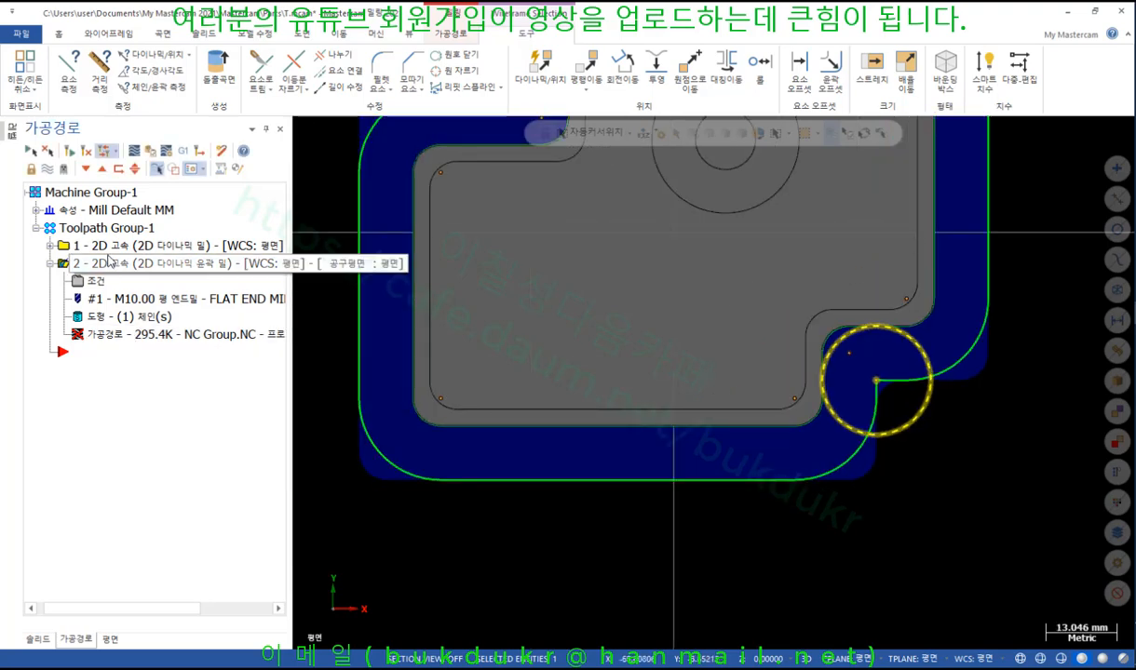
{"action": "left_click", "coordinate": [105, 265]}
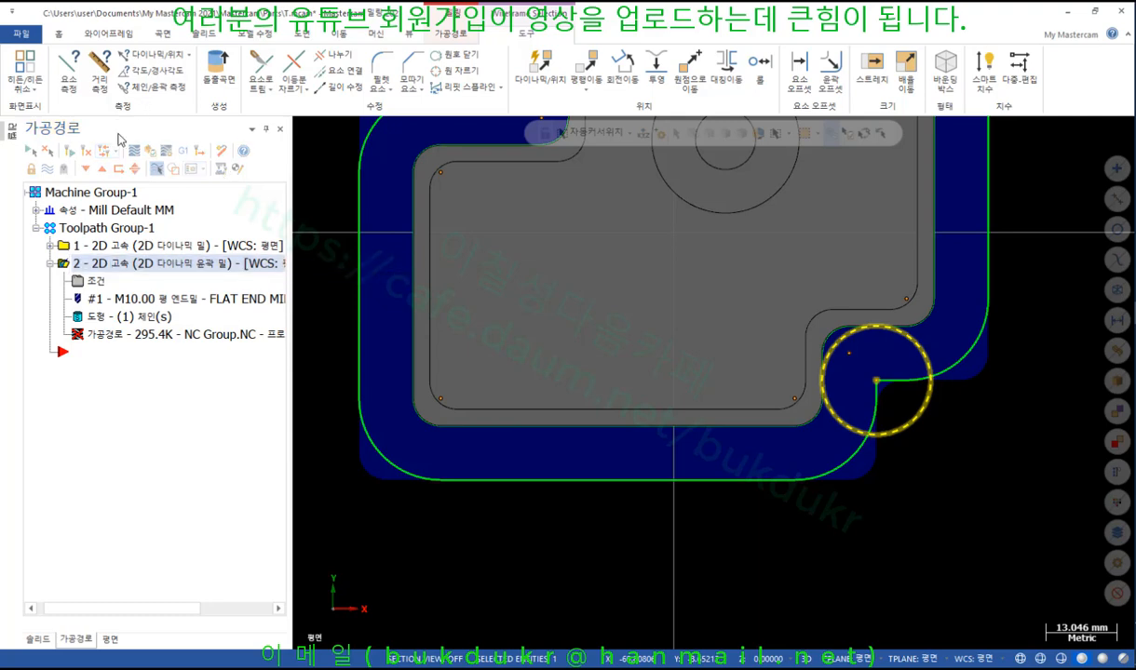
{"action": "left_click", "coordinate": [71, 153]}
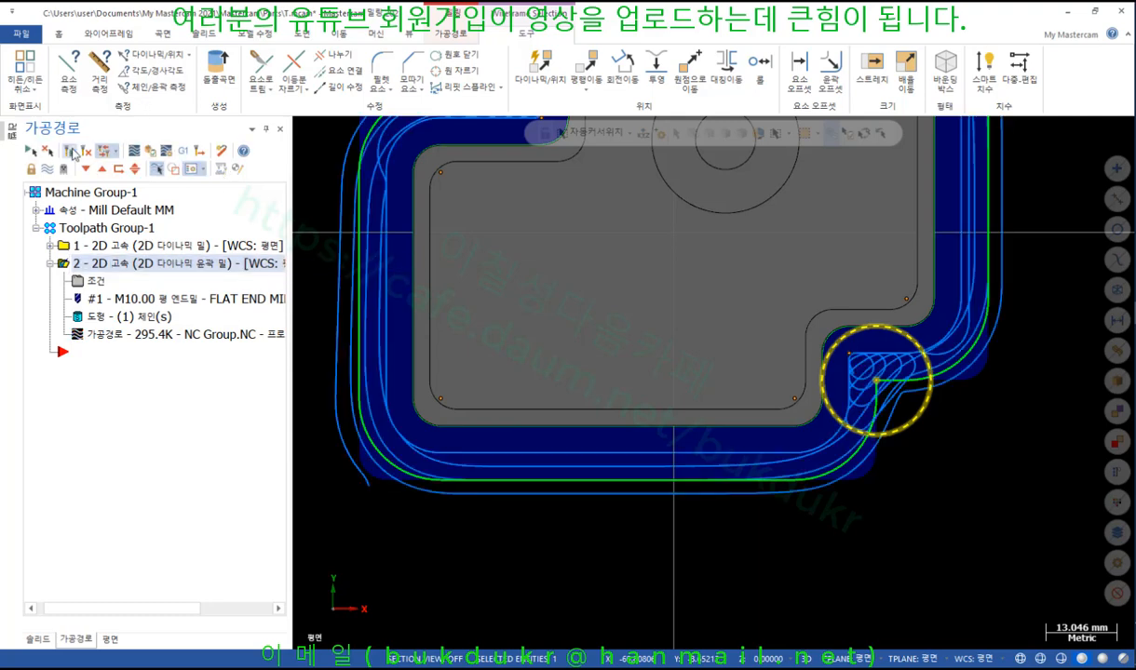
{"action": "left_click", "coordinate": [96, 283]}
{"action": "left_click", "coordinate": [674, 401]}
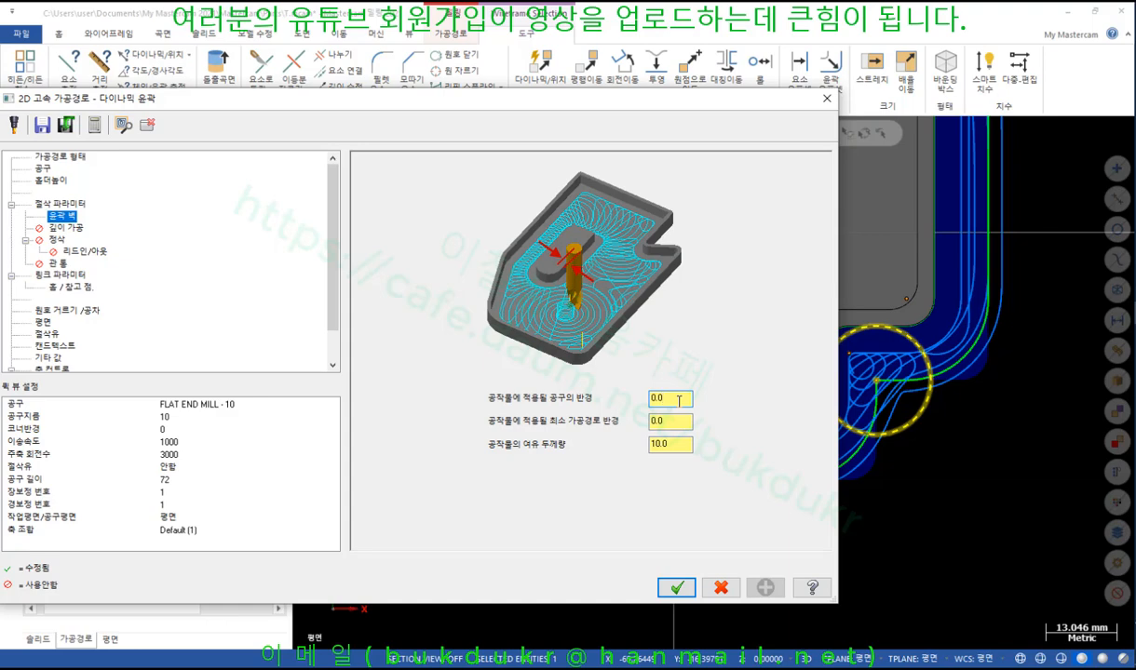
{"action": "double_click", "coordinate": [679, 400]}
{"action": "type", "text": "10"}
{"action": "left_click", "coordinate": [687, 421]}
{"action": "left_click", "coordinate": [826, 97]}
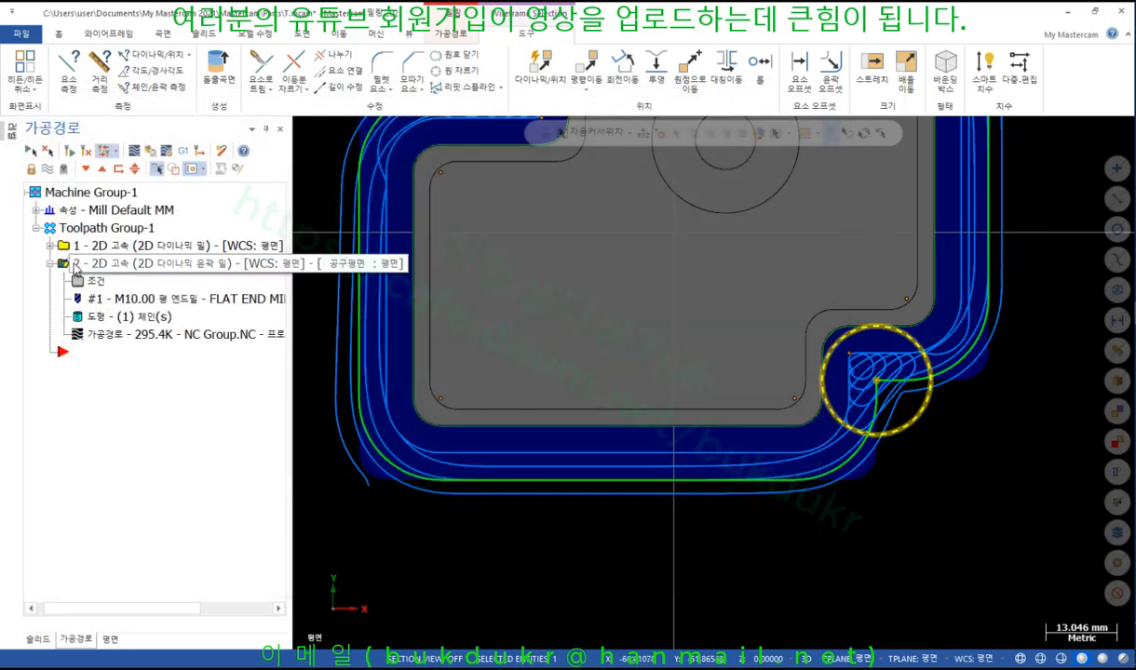
Step: Duplicate dynamic contour operation 2 and set the tool radius that shaped the stock to 10 in the copy's contour wall parameters
{"action": "right_click_drag", "start_coordinate": [74, 257], "coordinate": [80, 377]}
{"action": "left_click", "coordinate": [117, 437]}
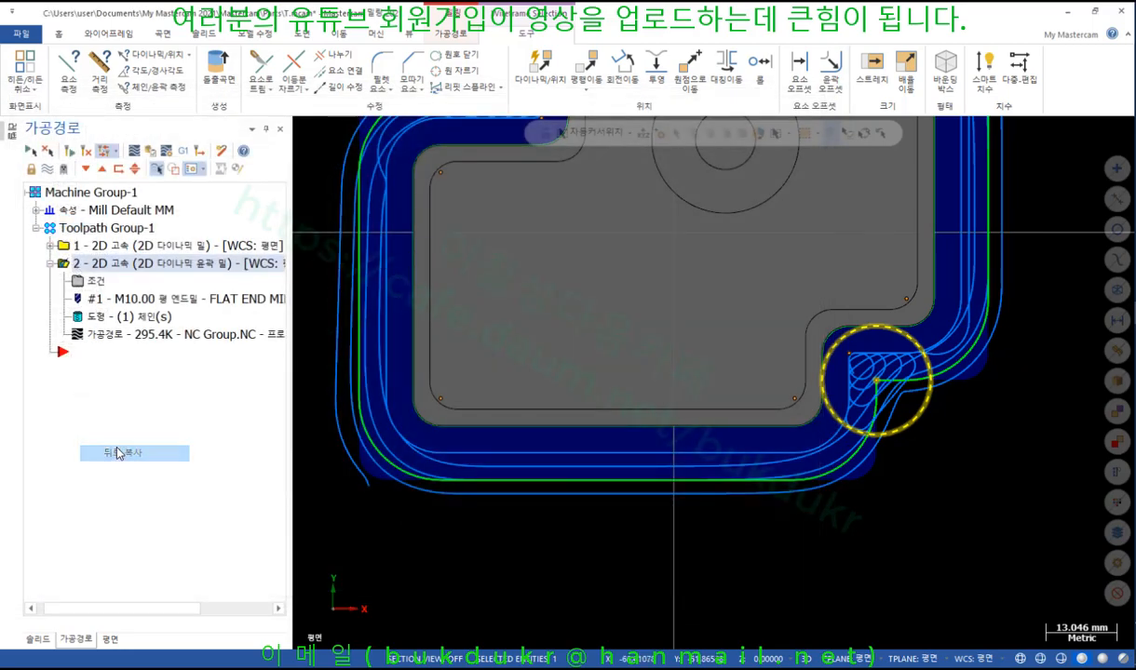
{"action": "left_click", "coordinate": [93, 388]}
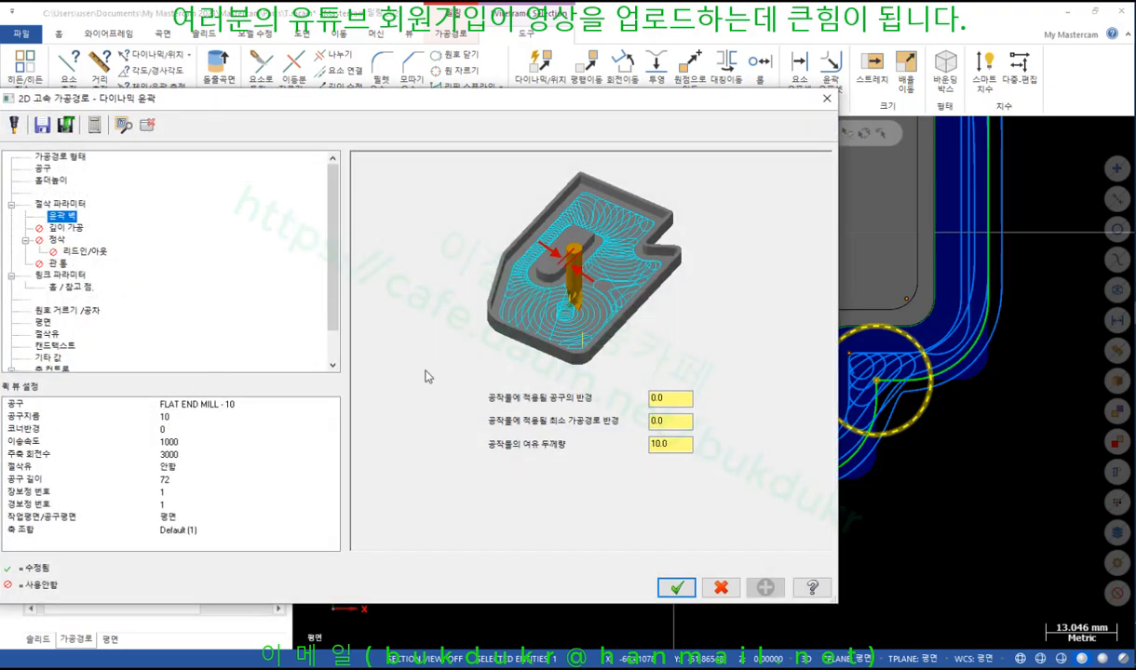
{"action": "double_click", "coordinate": [684, 399]}
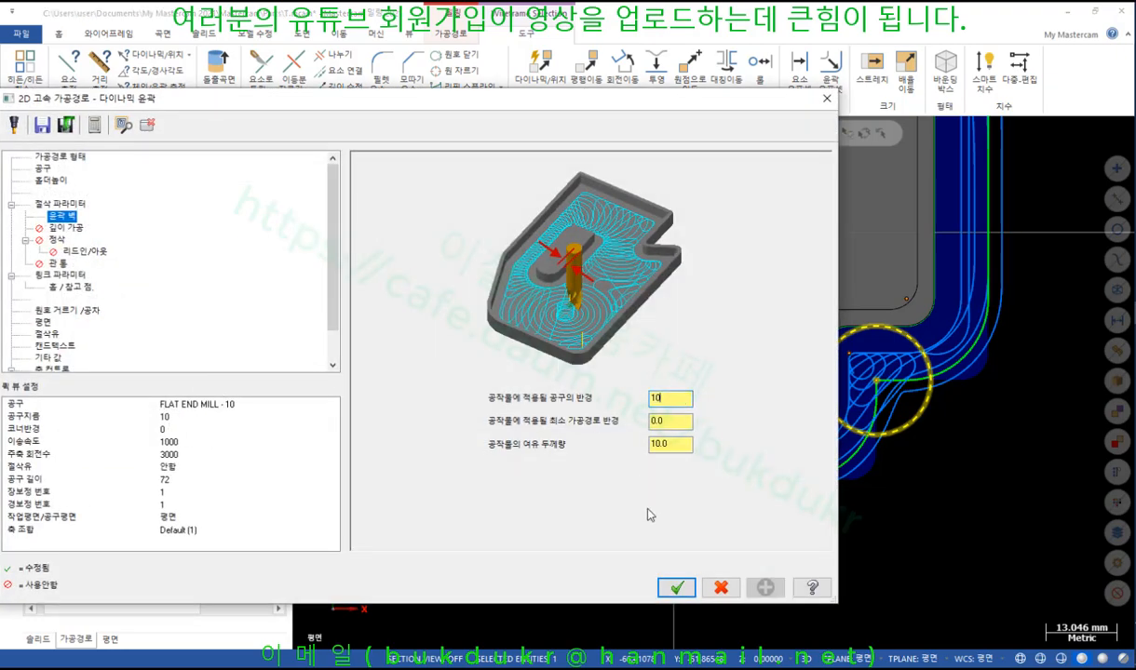
{"action": "left_click", "coordinate": [676, 588]}
Step: Regenerate the toolpath of the copied dynamic contour operation 3
{"action": "left_click", "coordinate": [87, 267]}
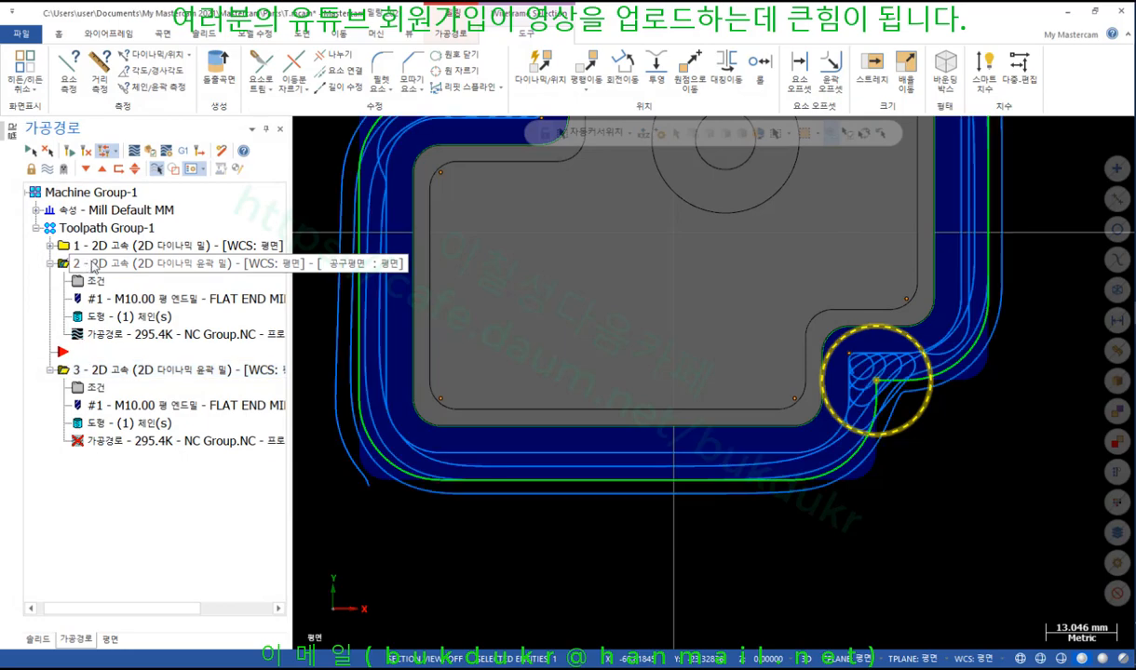
{"action": "scroll", "coordinate": [963, 436], "scroll_direction": "up", "scroll_amount": 3}
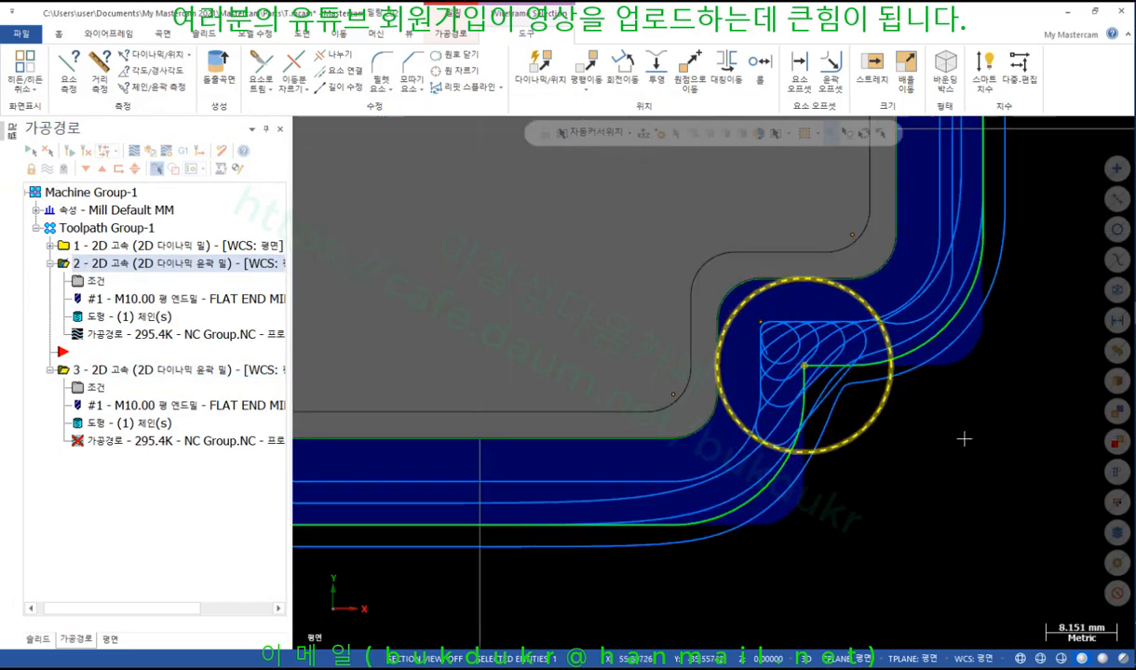
{"action": "left_click", "coordinate": [110, 368]}
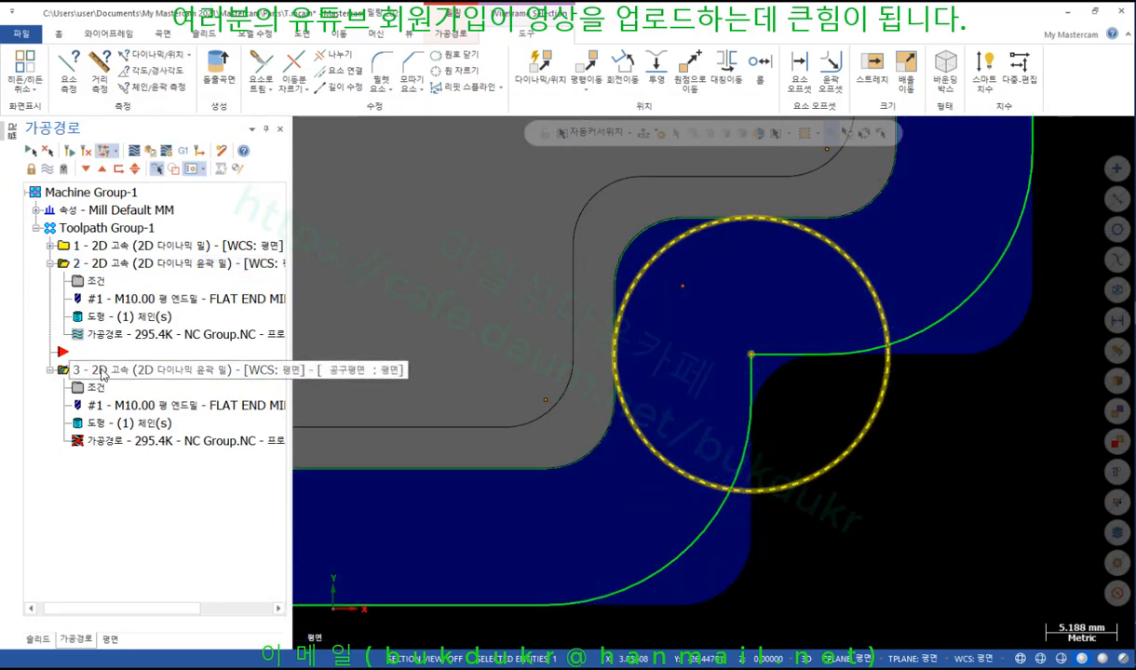
{"action": "left_click", "coordinate": [69, 152]}
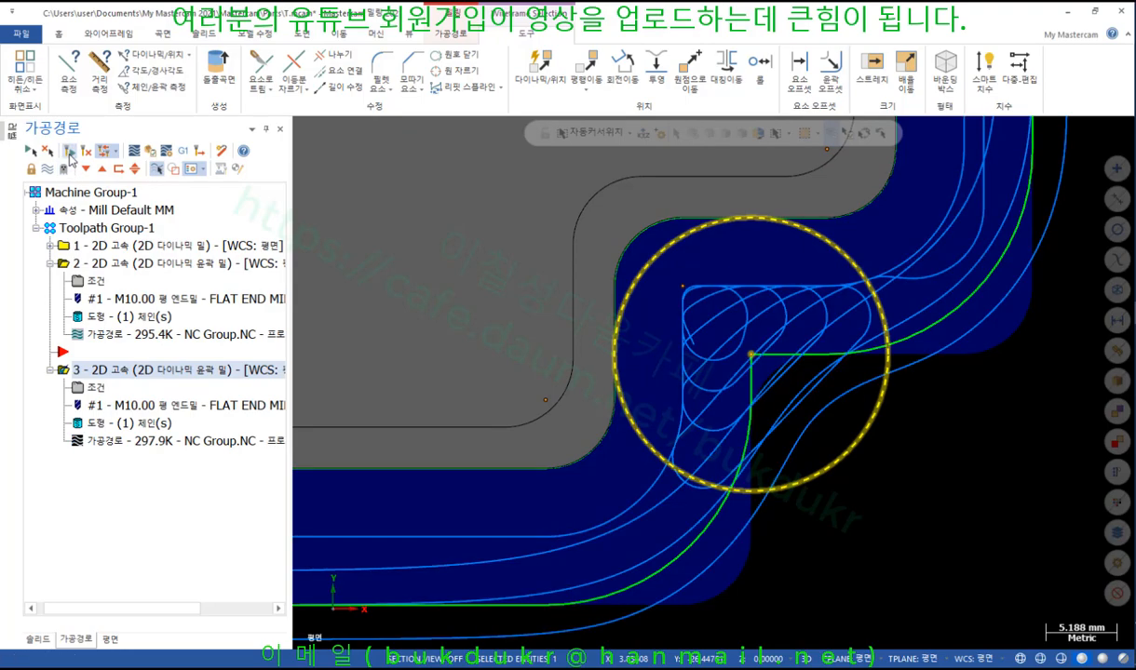
Step: Compare the toolpaths of contour operations 2 and 3 at the lower-right notch by displaying them alternately
{"action": "left_click", "coordinate": [99, 266]}
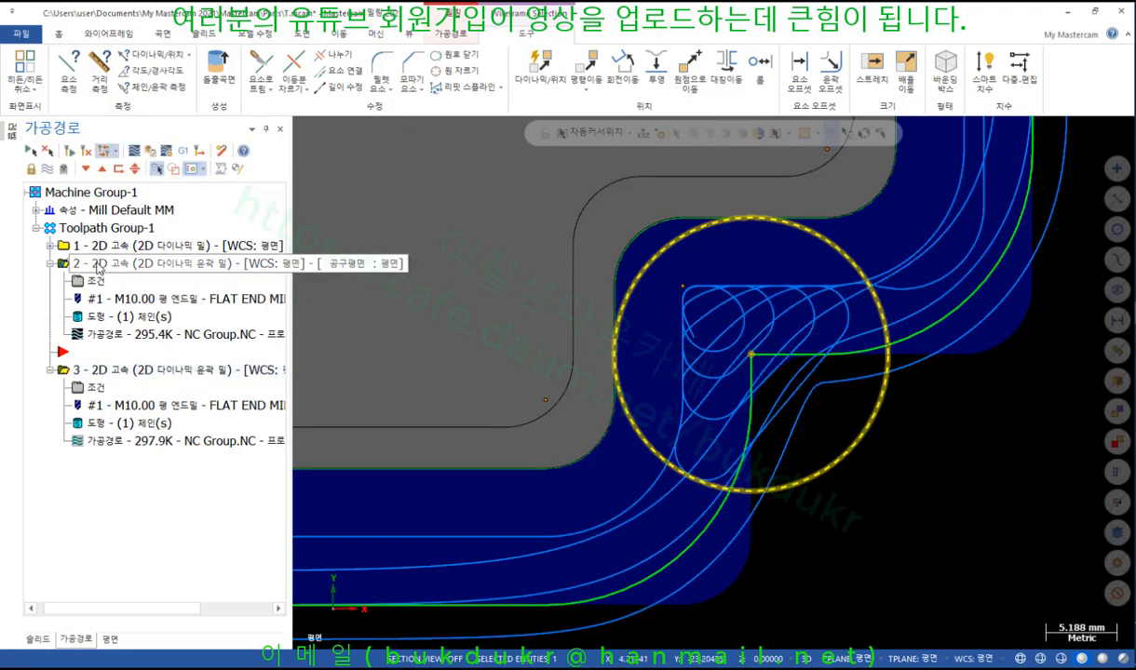
{"action": "left_click", "coordinate": [114, 374]}
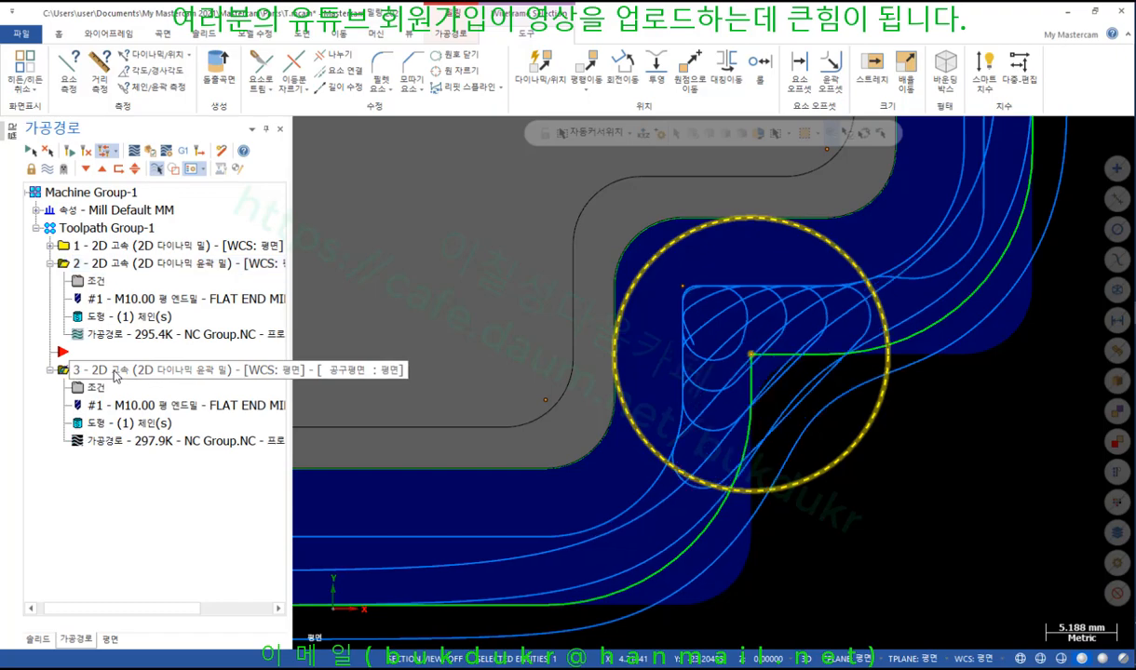
{"action": "left_click", "coordinate": [106, 268]}
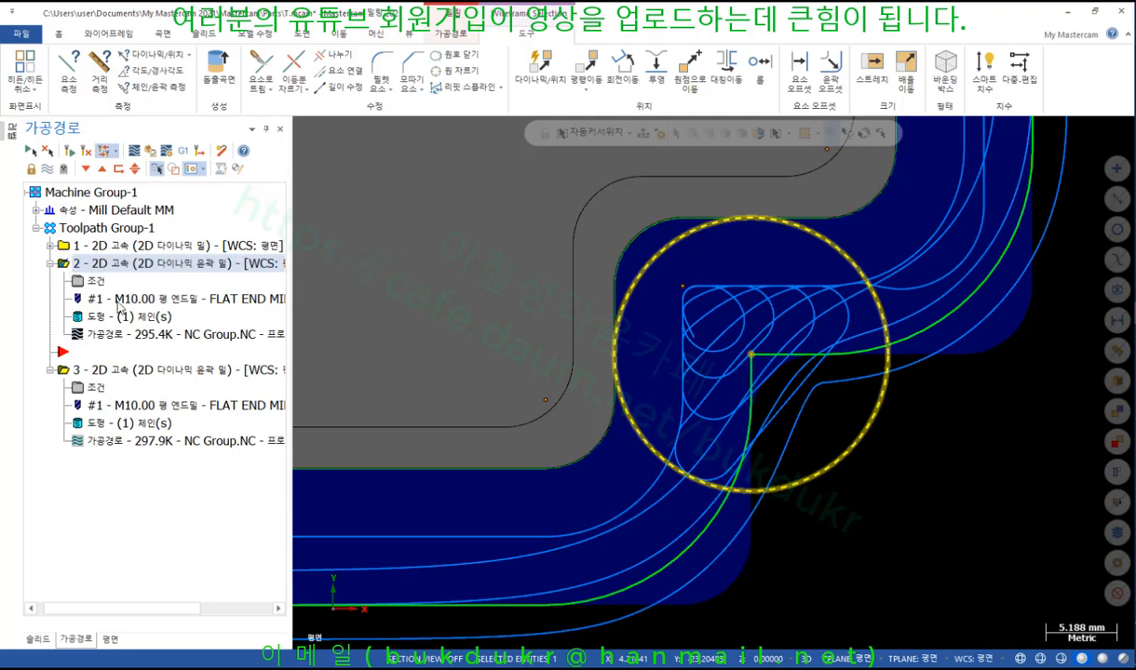
{"action": "left_click", "coordinate": [117, 372]}
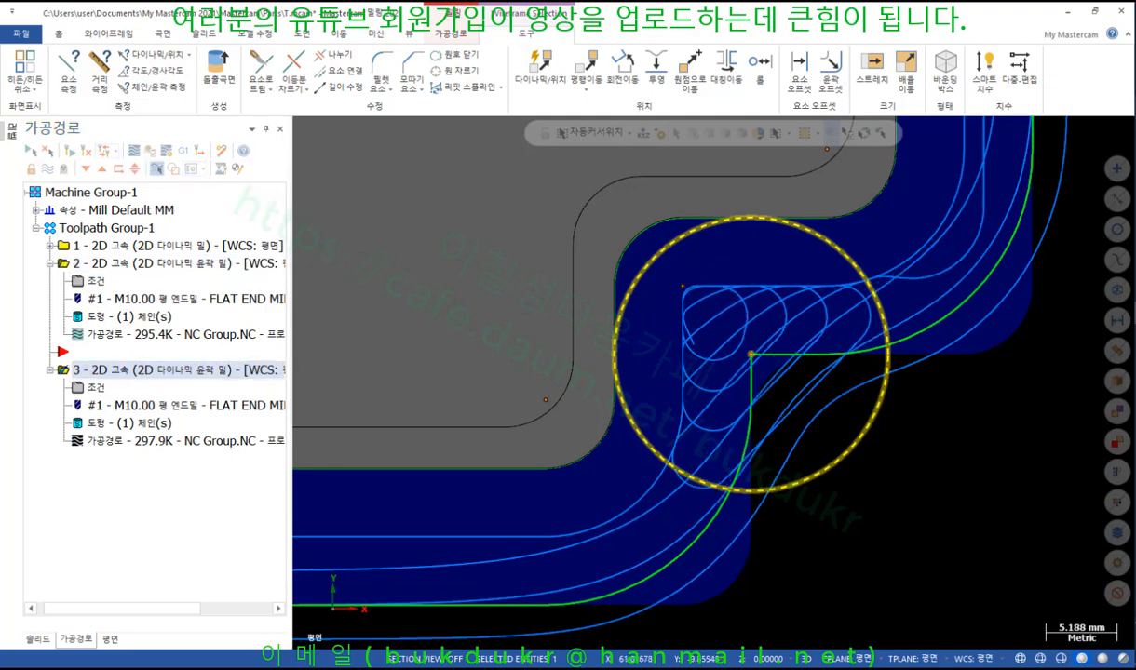
Step: Mark the looping corner passes, the sweeping passes and the circle at the lower-right notch, and clear the markings
{"action": "mouse_move", "coordinate": [683, 475]}
{"action": "left_mouse_down"}
{"action": "mouse_move", "coordinate": [745, 269]}
{"action": "mouse_move", "coordinate": [736, 375]}
{"action": "mouse_move", "coordinate": [697, 475]}
{"action": "left_mouse_up"}
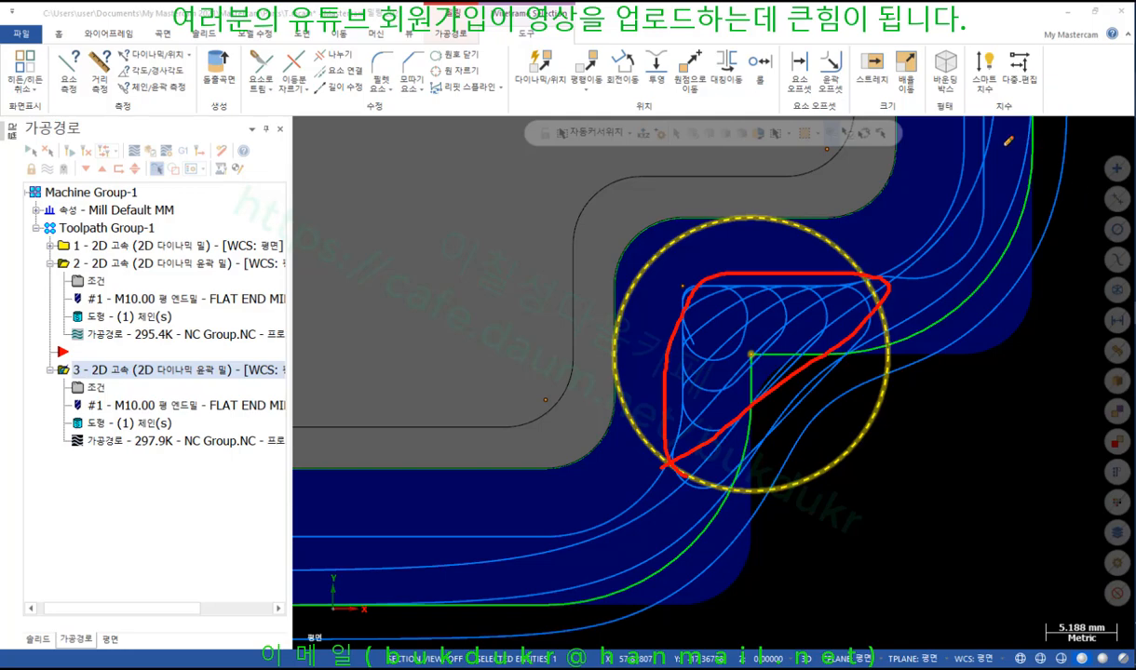
{"action": "mouse_move", "coordinate": [1008, 142]}
{"action": "left_mouse_down"}
{"action": "mouse_move", "coordinate": [706, 423]}
{"action": "mouse_move", "coordinate": [484, 568]}
{"action": "left_mouse_up"}
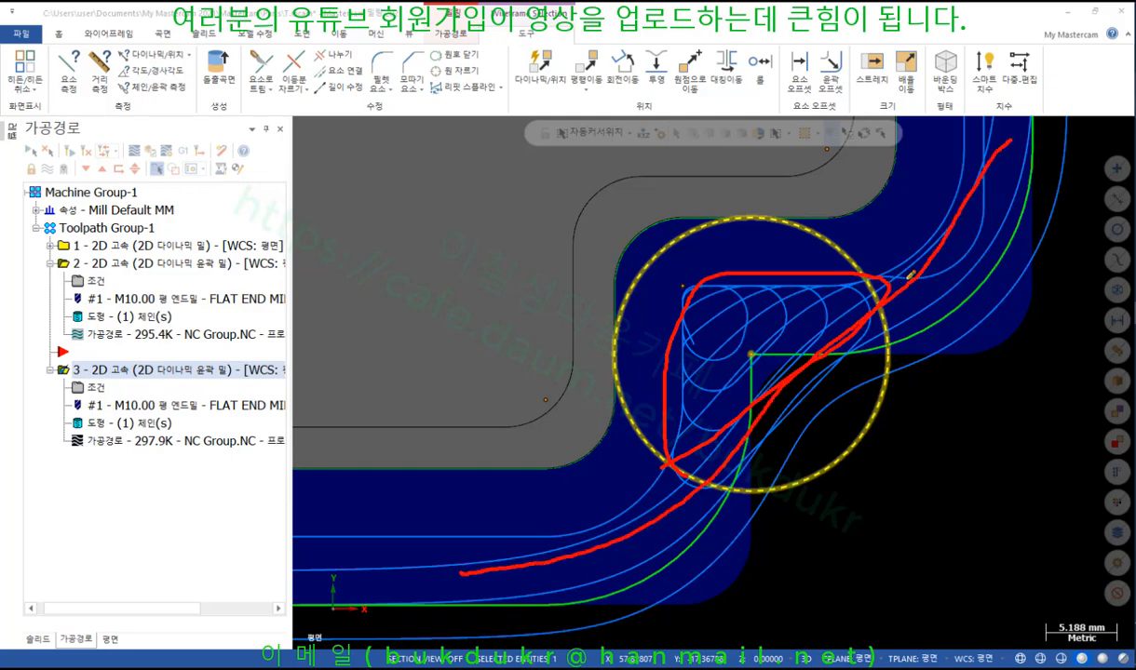
{"action": "mouse_move", "coordinate": [880, 280]}
{"action": "left_mouse_down"}
{"action": "mouse_move", "coordinate": [727, 340]}
{"action": "mouse_move", "coordinate": [656, 452]}
{"action": "mouse_move", "coordinate": [805, 372]}
{"action": "mouse_move", "coordinate": [862, 278]}
{"action": "mouse_move", "coordinate": [699, 324]}
{"action": "mouse_move", "coordinate": [663, 399]}
{"action": "mouse_move", "coordinate": [787, 303]}
{"action": "mouse_move", "coordinate": [779, 283]}
{"action": "mouse_move", "coordinate": [652, 344]}
{"action": "mouse_move", "coordinate": [745, 326]}
{"action": "mouse_move", "coordinate": [732, 273]}
{"action": "mouse_move", "coordinate": [703, 299]}
{"action": "mouse_move", "coordinate": [689, 337]}
{"action": "mouse_move", "coordinate": [736, 312]}
{"action": "mouse_move", "coordinate": [516, 616]}
{"action": "left_mouse_up"}
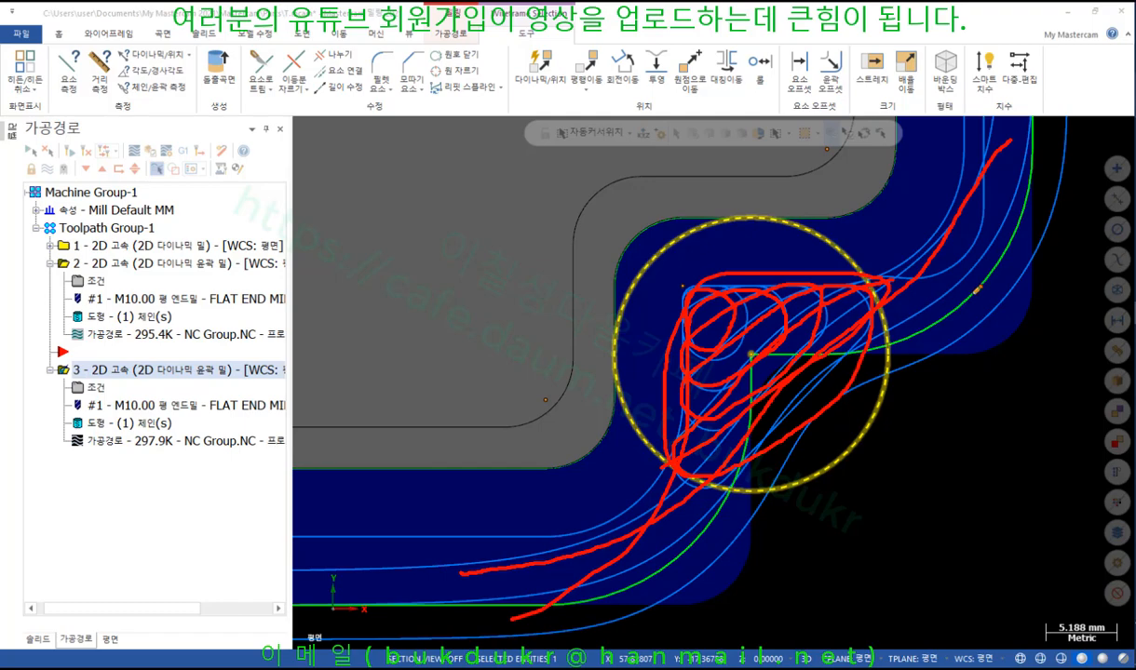
{"action": "mouse_move", "coordinate": [631, 478]}
{"action": "left_mouse_down"}
{"action": "mouse_move", "coordinate": [622, 227]}
{"action": "mouse_move", "coordinate": [866, 317]}
{"action": "mouse_move", "coordinate": [640, 499]}
{"action": "mouse_move", "coordinate": [580, 461]}
{"action": "left_mouse_up"}
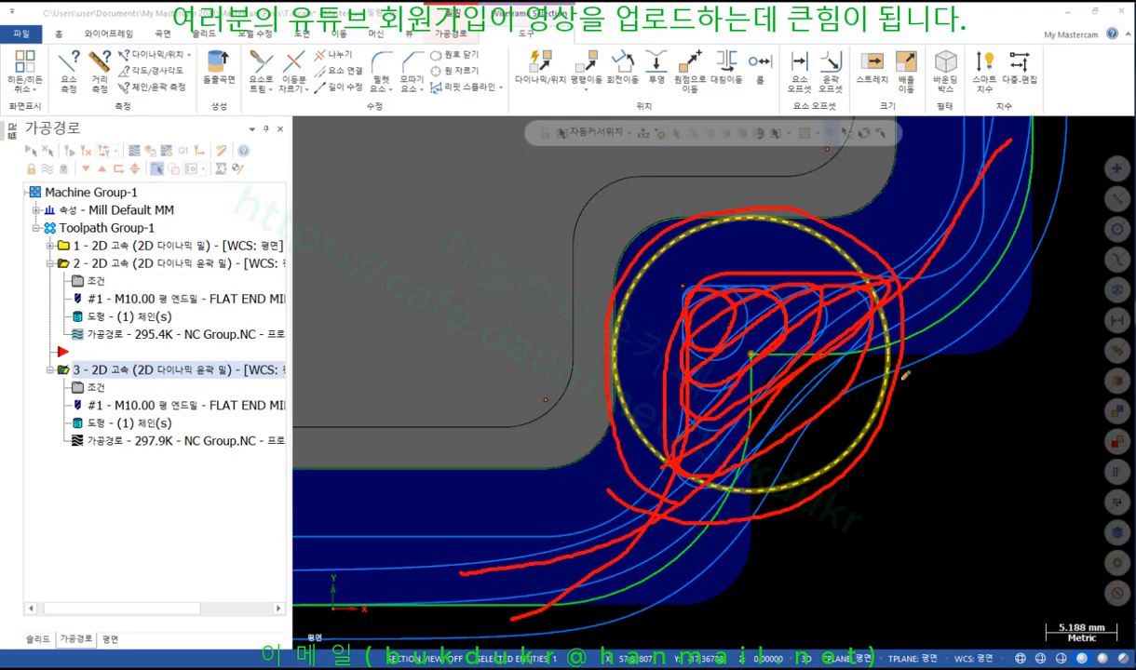
{"action": "right_click", "coordinate": [962, 409]}
{"action": "left_click", "coordinate": [978, 537]}
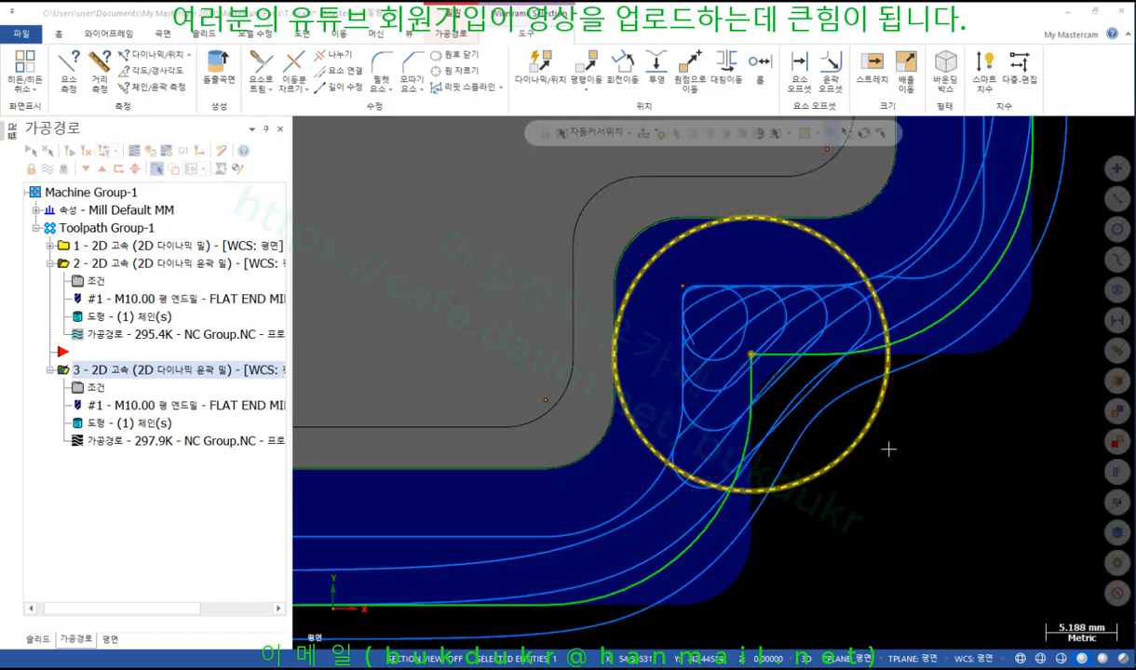
Step: Inspect operation 3's toolpath around the whole flange and at the inner corners beside its upper arc
{"action": "scroll", "coordinate": [898, 446], "scroll_direction": "down", "scroll_amount": 6}
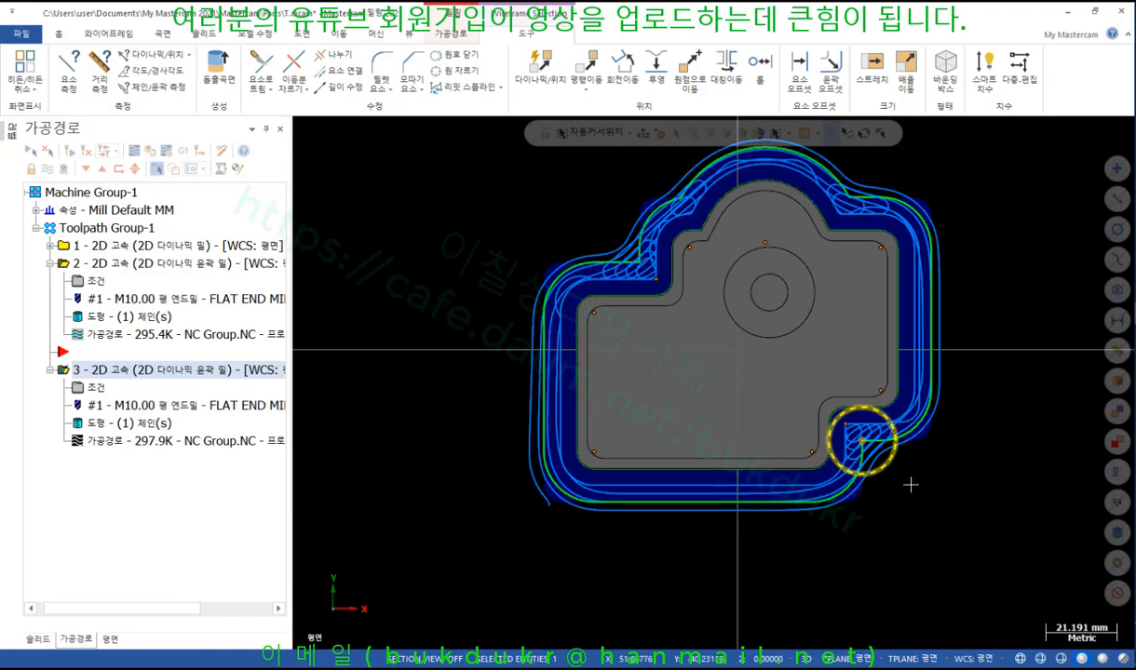
{"action": "scroll", "coordinate": [902, 165], "scroll_direction": "up", "scroll_amount": 4}
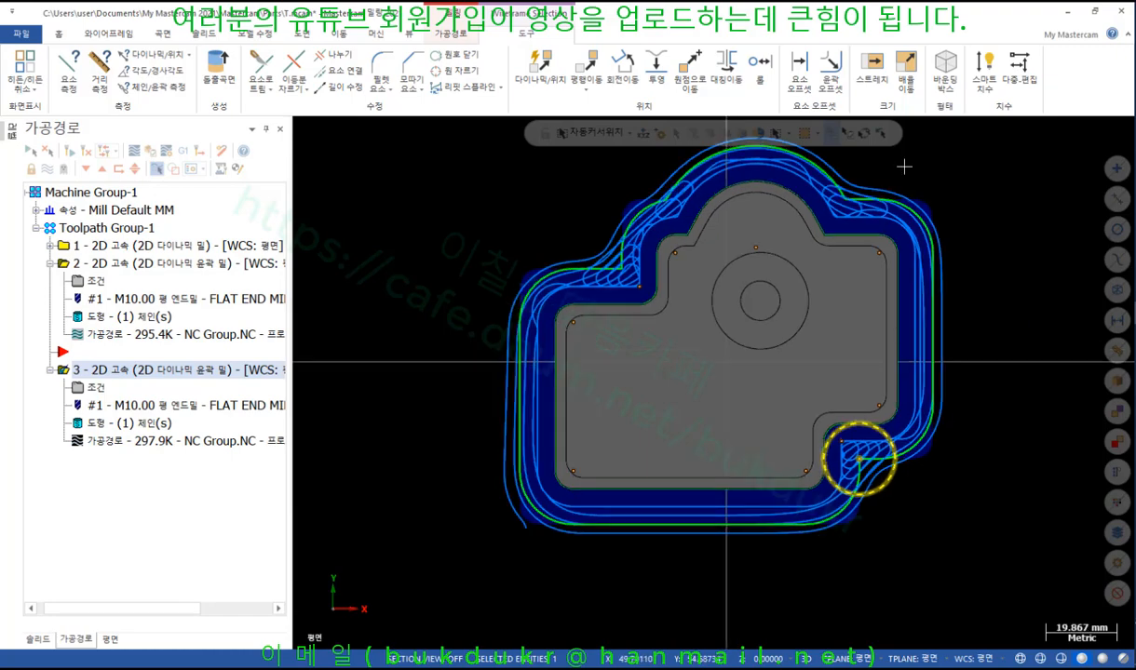
{"action": "scroll", "coordinate": [845, 238], "scroll_direction": "up", "scroll_amount": 2}
{"action": "scroll", "coordinate": [734, 346], "scroll_direction": "down", "scroll_amount": 3}
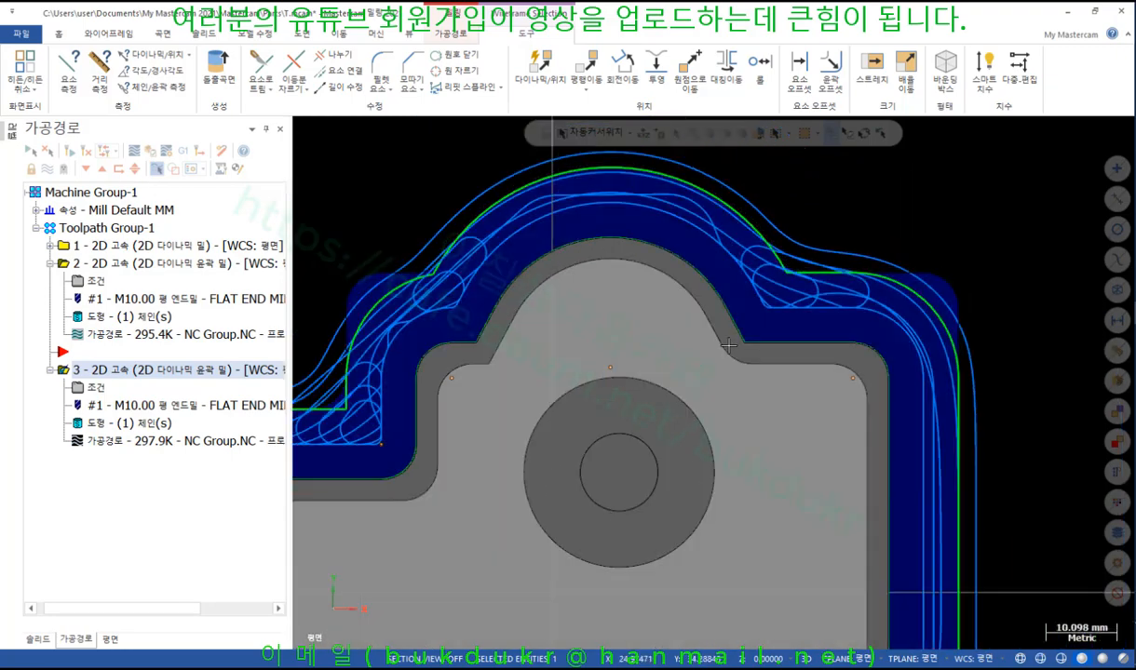
Step: Edit operation 2's flat end mill, setting the cutting diameter, shank diameter and shoulder diameter each to 5
{"action": "scroll", "coordinate": [803, 254], "scroll_direction": "up", "scroll_amount": 2}
{"action": "scroll", "coordinate": [807, 253], "scroll_direction": "up", "scroll_amount": 1}
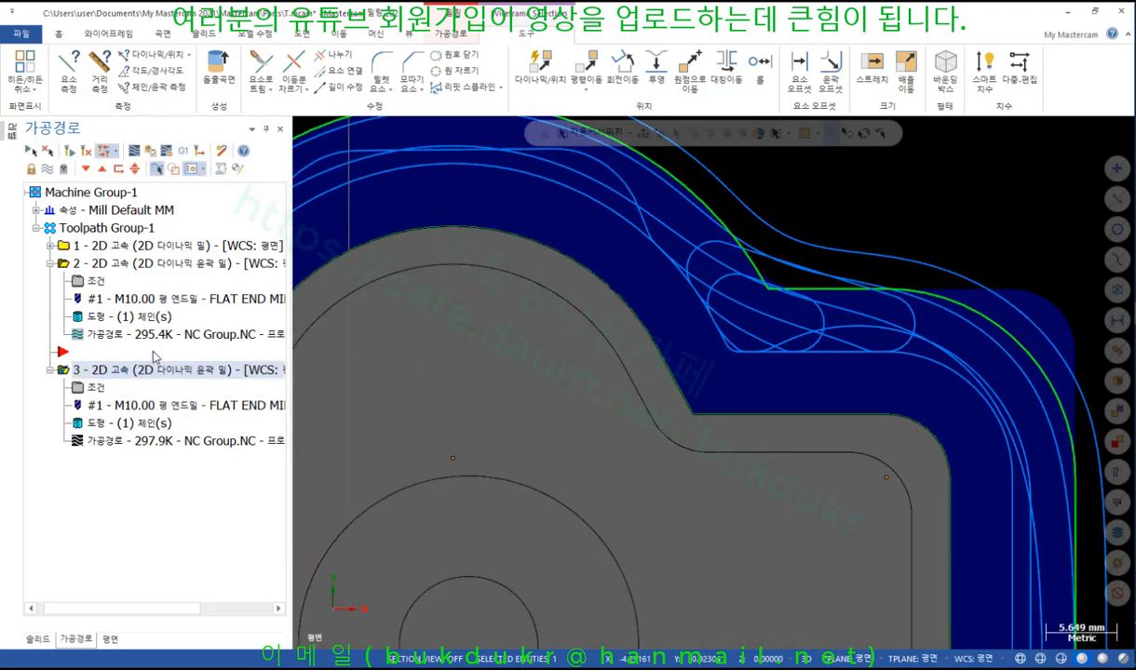
{"action": "left_click", "coordinate": [118, 305]}
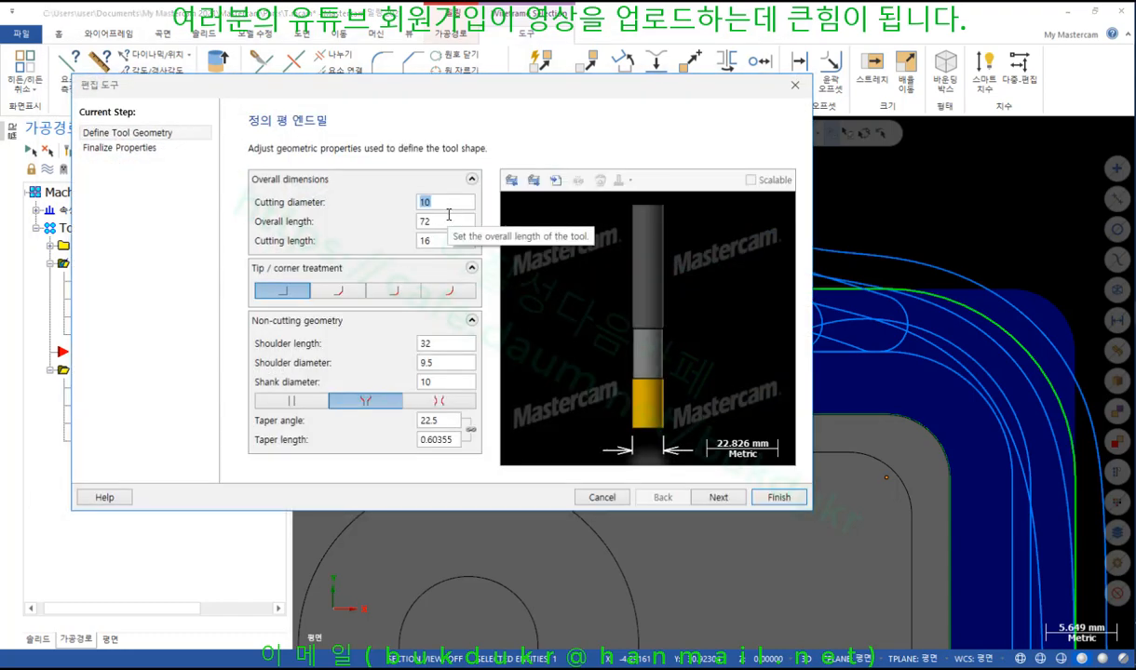
{"action": "left_click", "coordinate": [445, 241]}
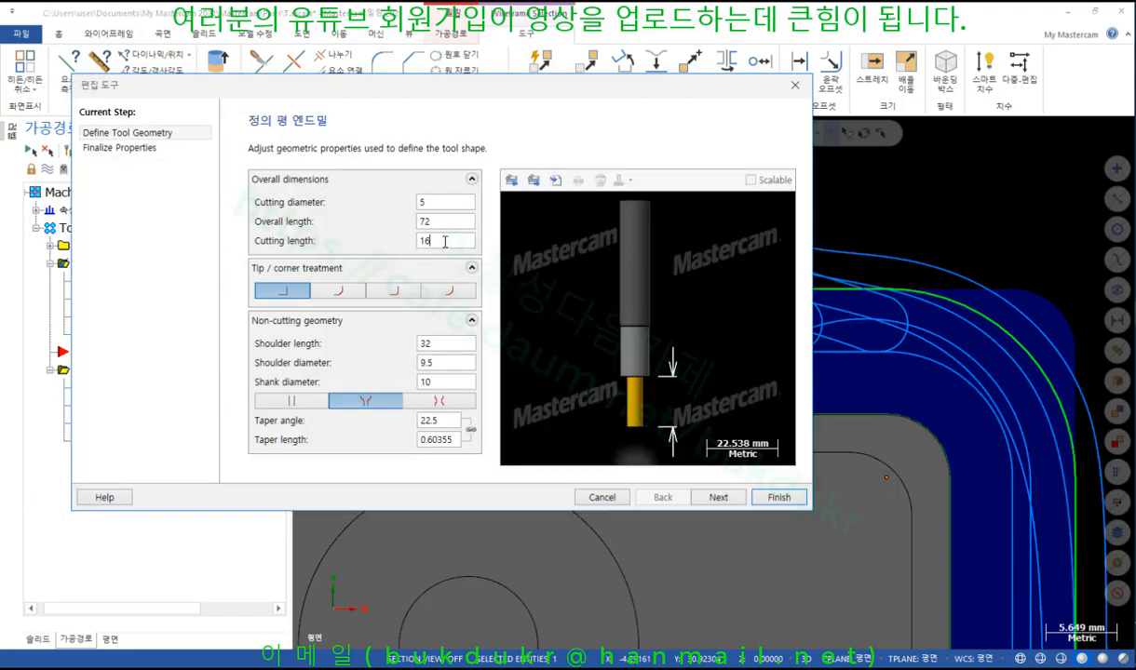
{"action": "double_click", "coordinate": [445, 382]}
{"action": "type", "text": "5"}
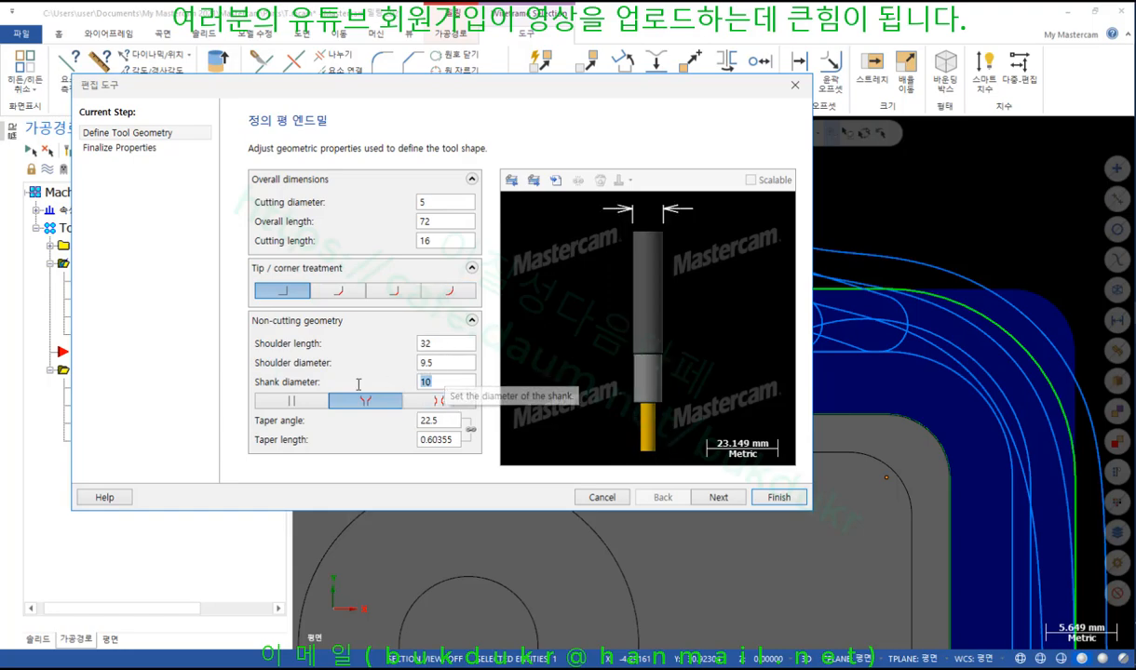
{"action": "double_click", "coordinate": [440, 363]}
{"action": "type", "text": "5"}
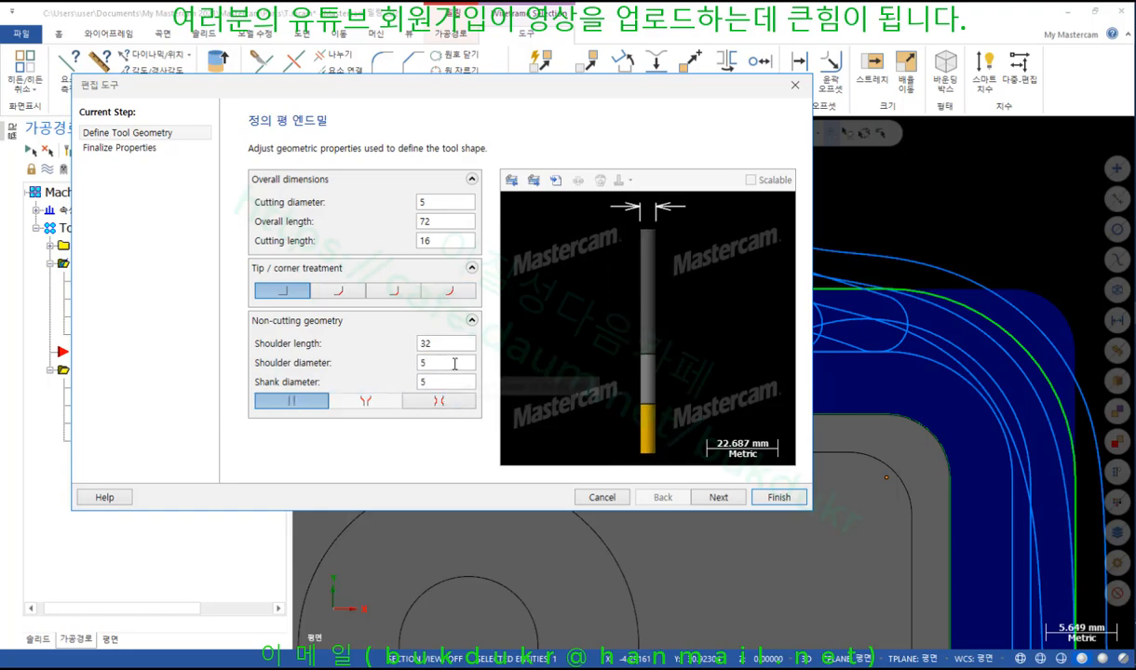
Step: Name the edited tool FLAT END MILL - 5 and create it as a new assembly
{"action": "left_click", "coordinate": [722, 498]}
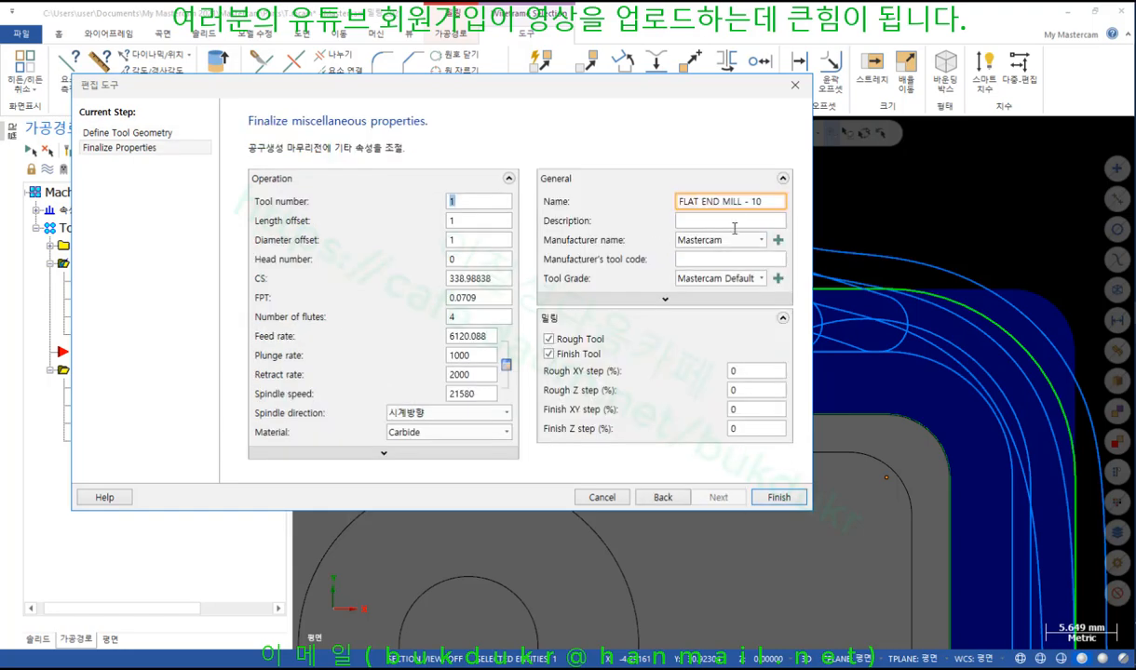
{"action": "double_click", "coordinate": [756, 202]}
{"action": "type", "text": "5"}
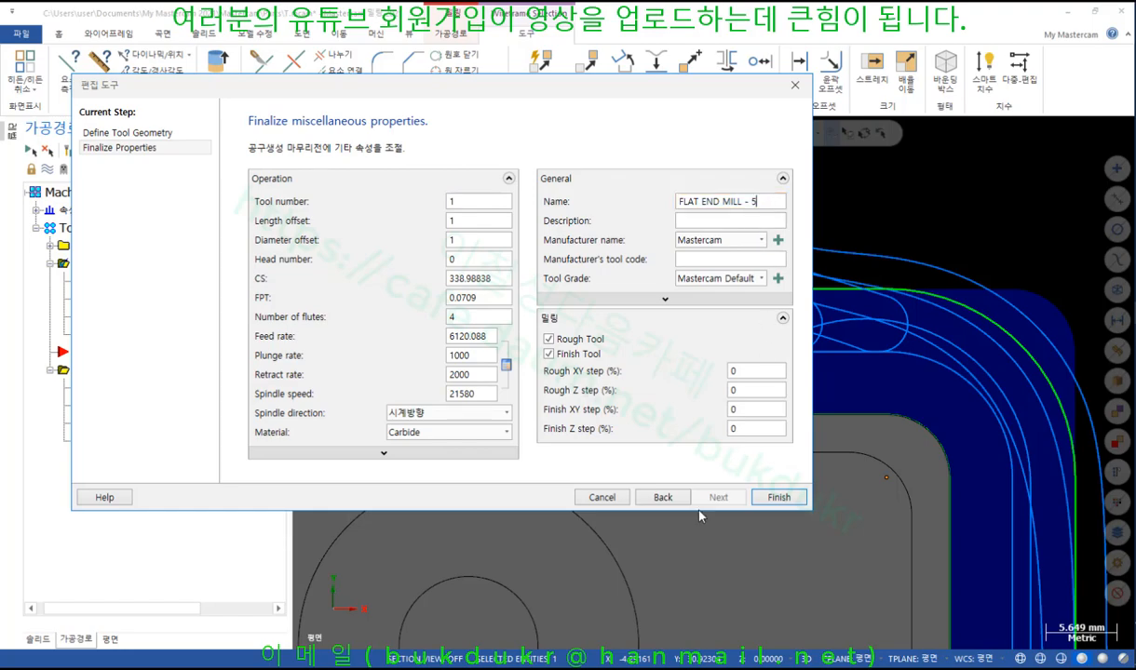
{"action": "left_click", "coordinate": [778, 498]}
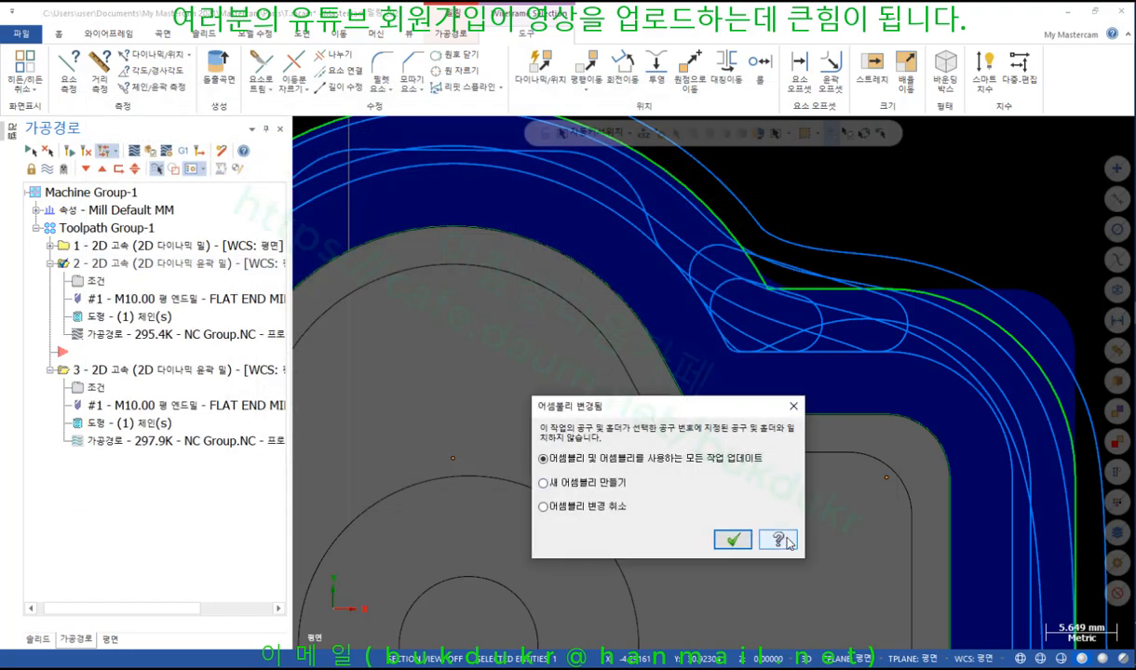
{"action": "left_click", "coordinate": [585, 483]}
{"action": "left_click", "coordinate": [737, 540]}
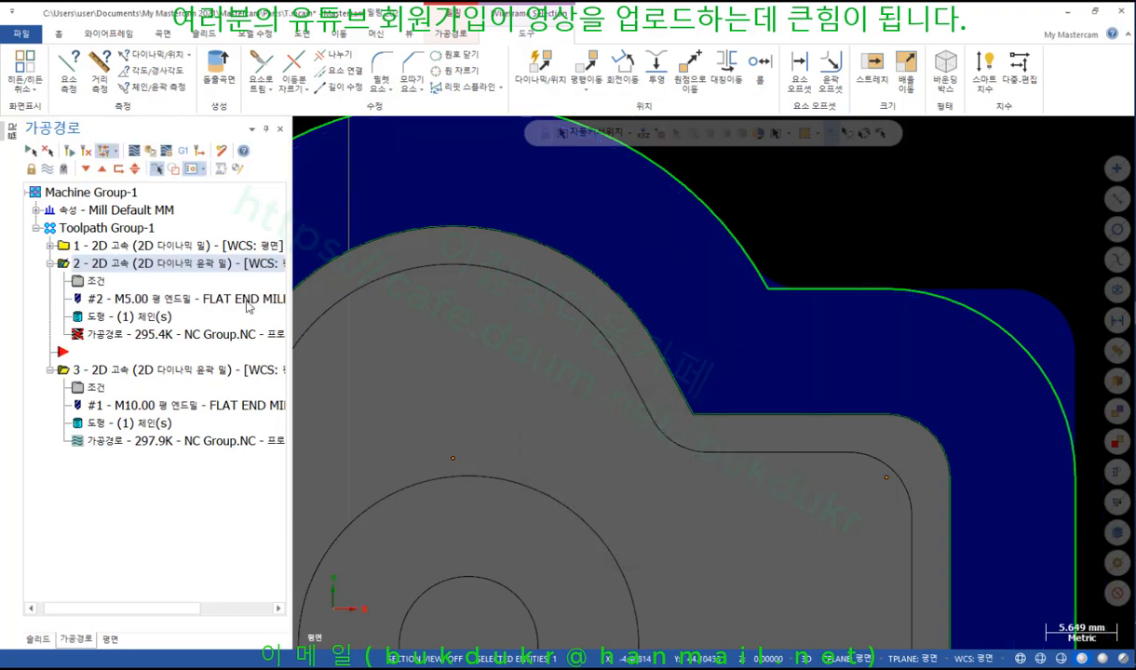
Step: Assign the 5 mm flat end mill to operation 3 and regenerate the toolpaths of operations 2 and 3
{"action": "left_click", "coordinate": [99, 389]}
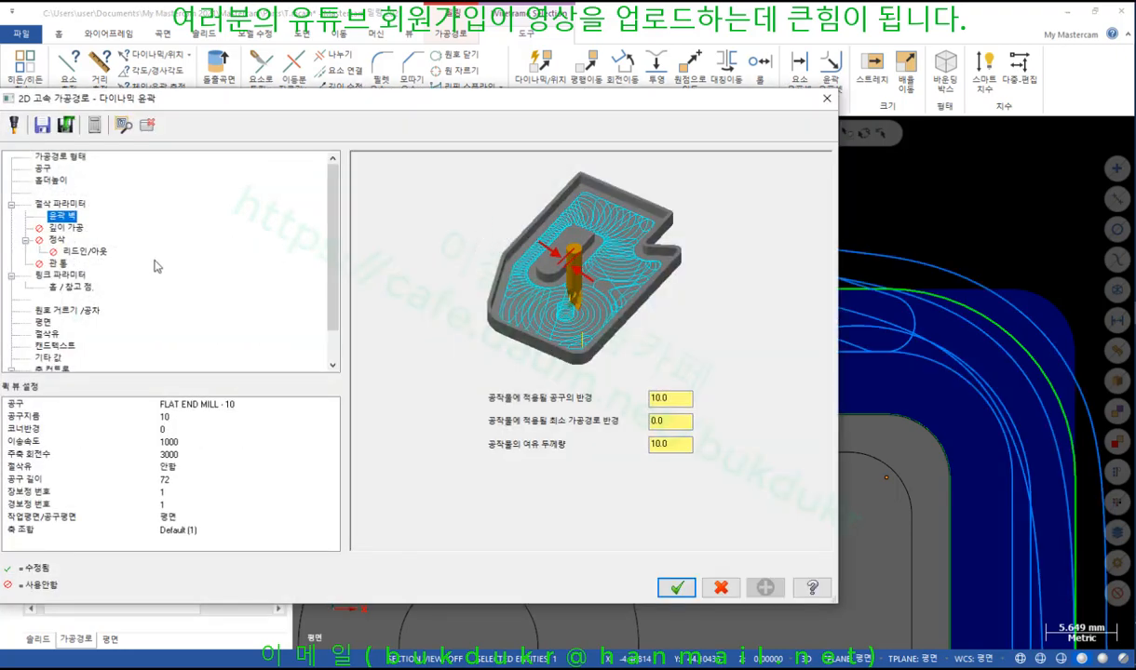
{"action": "left_click", "coordinate": [43, 169]}
{"action": "left_click", "coordinate": [448, 211]}
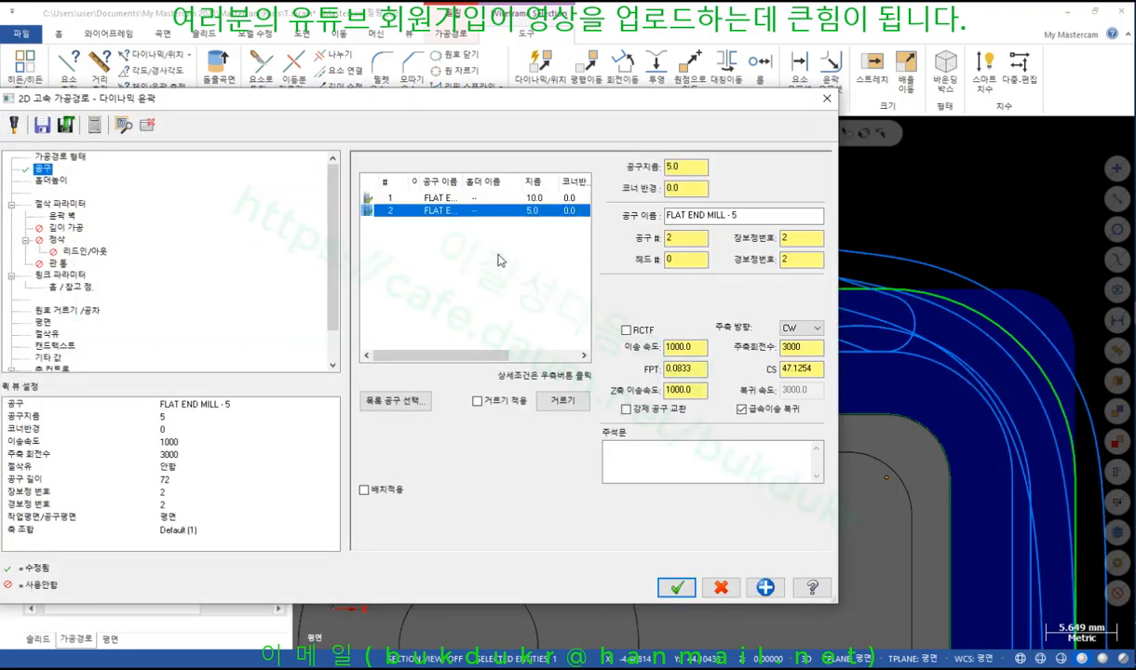
{"action": "left_click", "coordinate": [676, 586]}
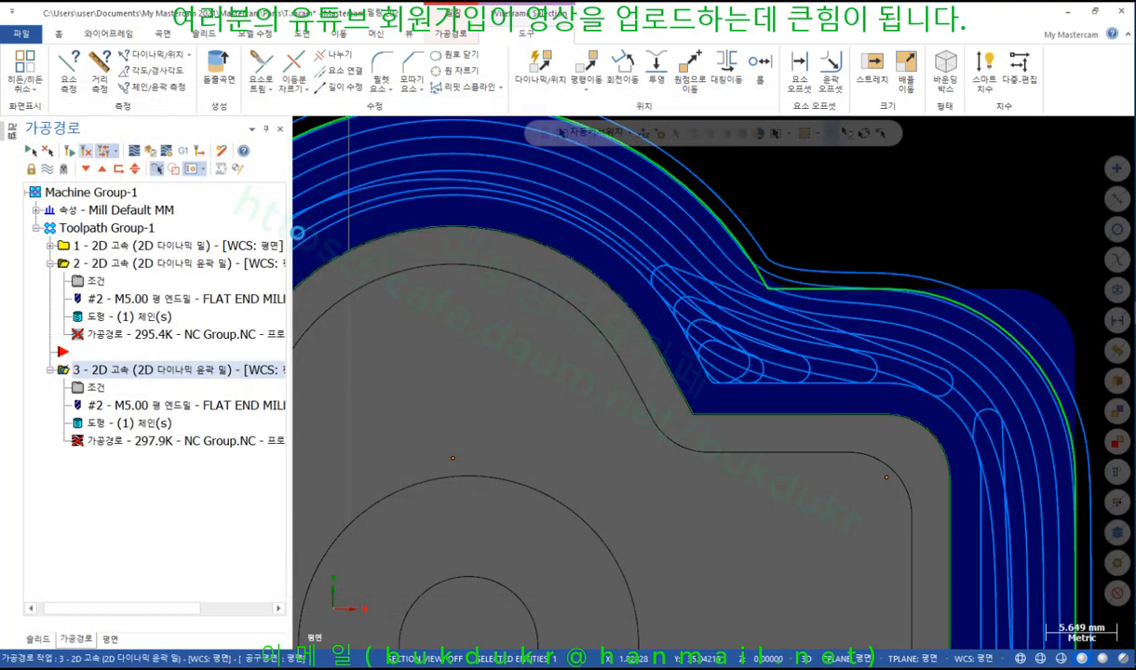
{"action": "left_click", "coordinate": [141, 270]}
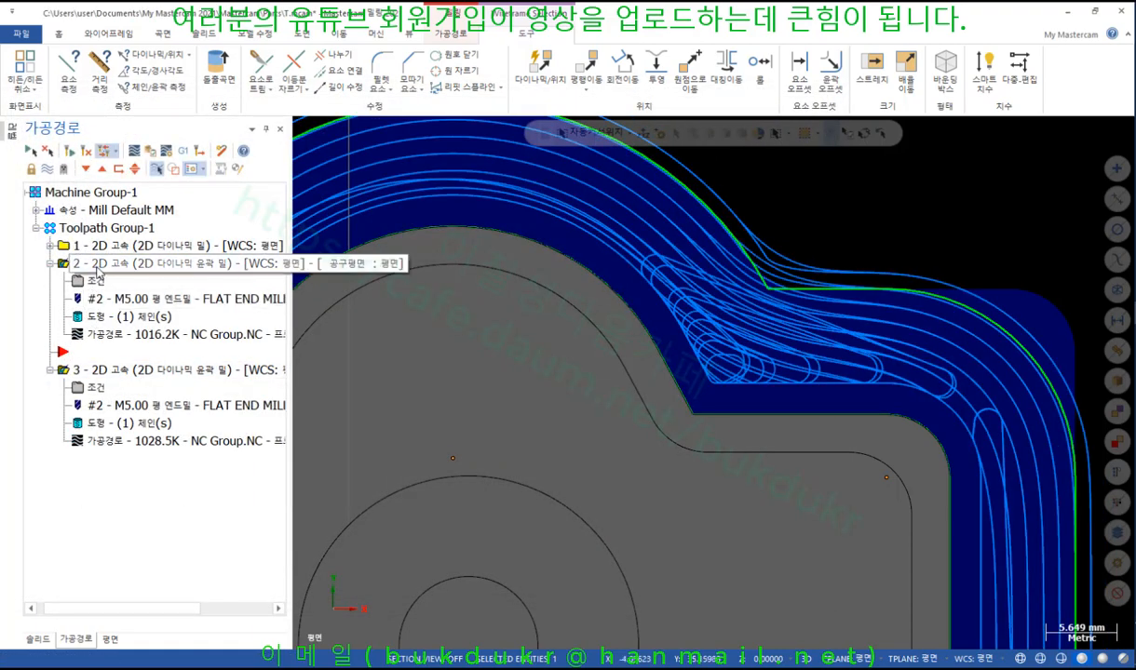
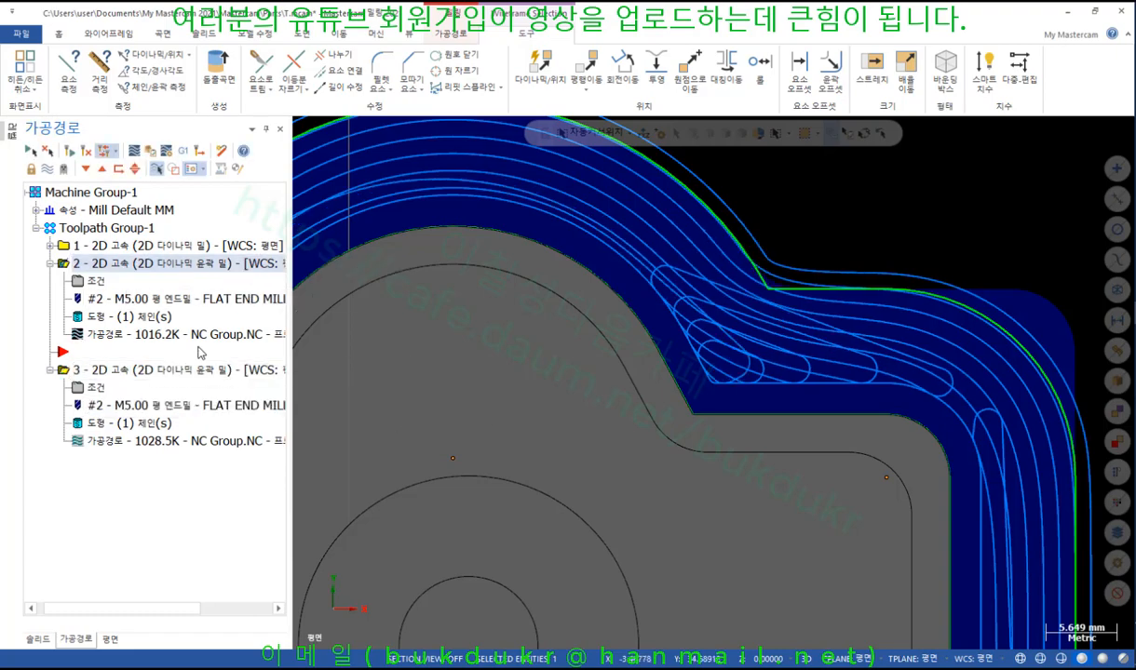
Step: Backplot operation 2 to near the end of its path and examine the inner corner beside the upper arc
{"action": "left_click", "coordinate": [168, 337]}
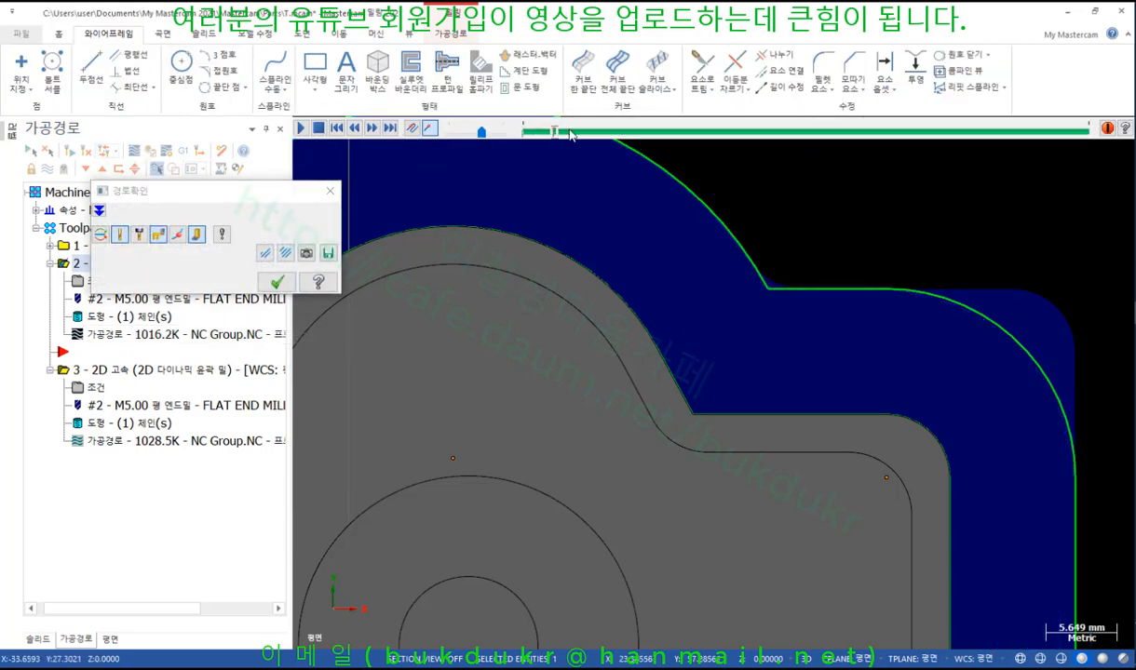
{"action": "mouse_move", "coordinate": [525, 133]}
{"action": "left_mouse_down"}
{"action": "mouse_move", "coordinate": [1083, 189]}
{"action": "mouse_move", "coordinate": [1059, 191]}
{"action": "left_mouse_up"}
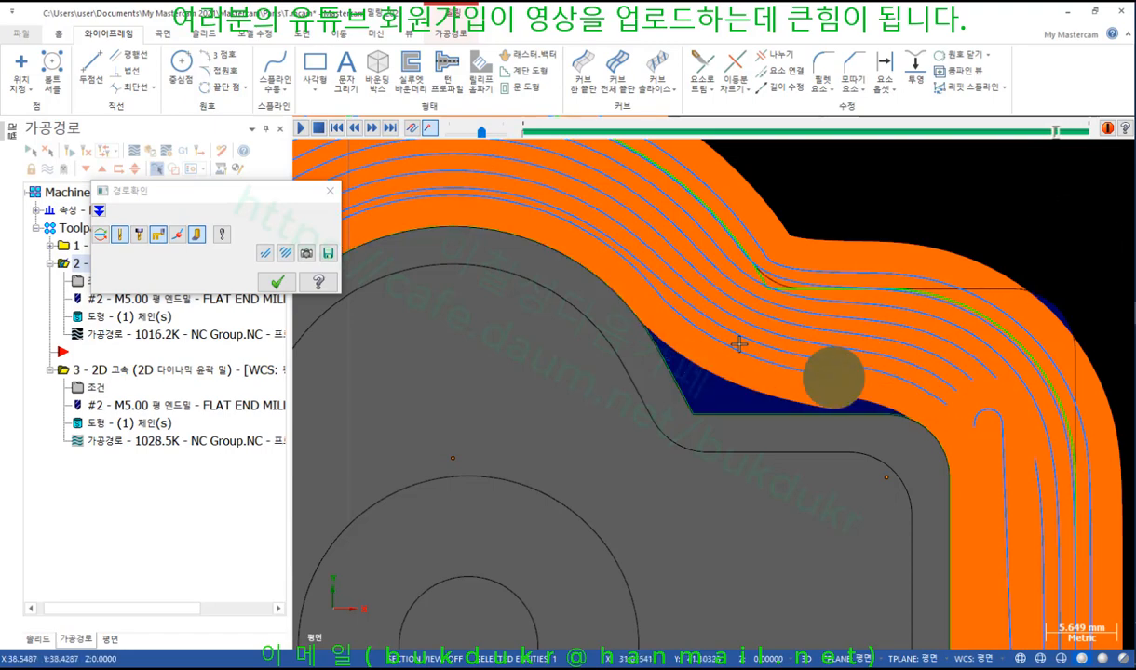
{"action": "scroll", "coordinate": [971, 538], "scroll_direction": "down", "scroll_amount": 1}
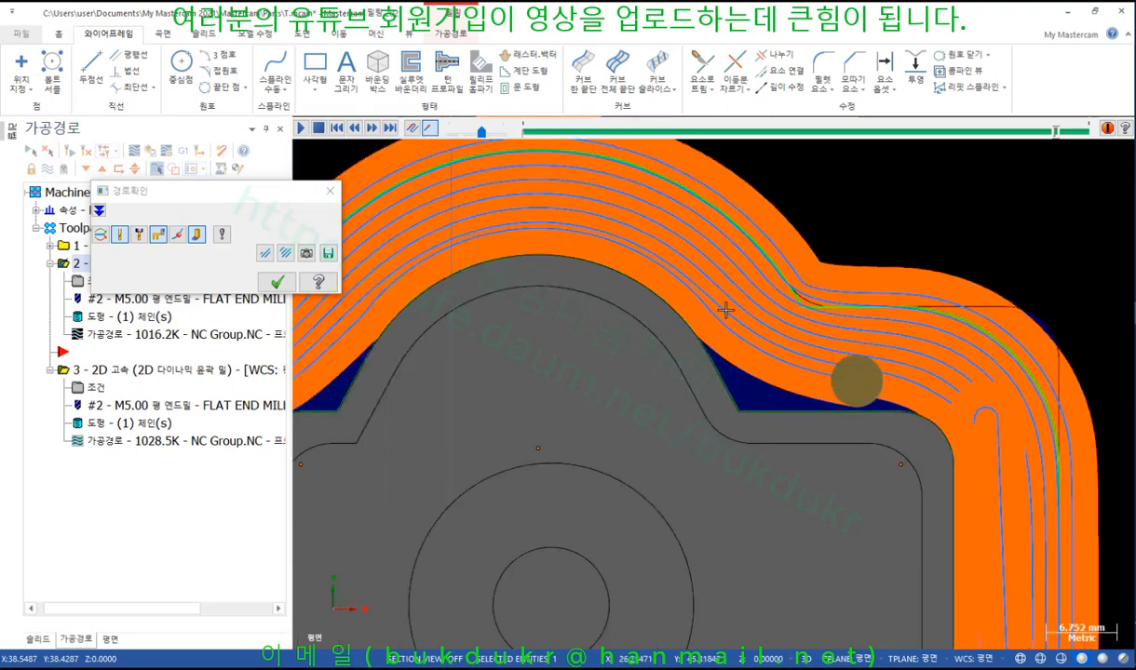
{"action": "scroll", "coordinate": [791, 331], "scroll_direction": "up", "scroll_amount": 1}
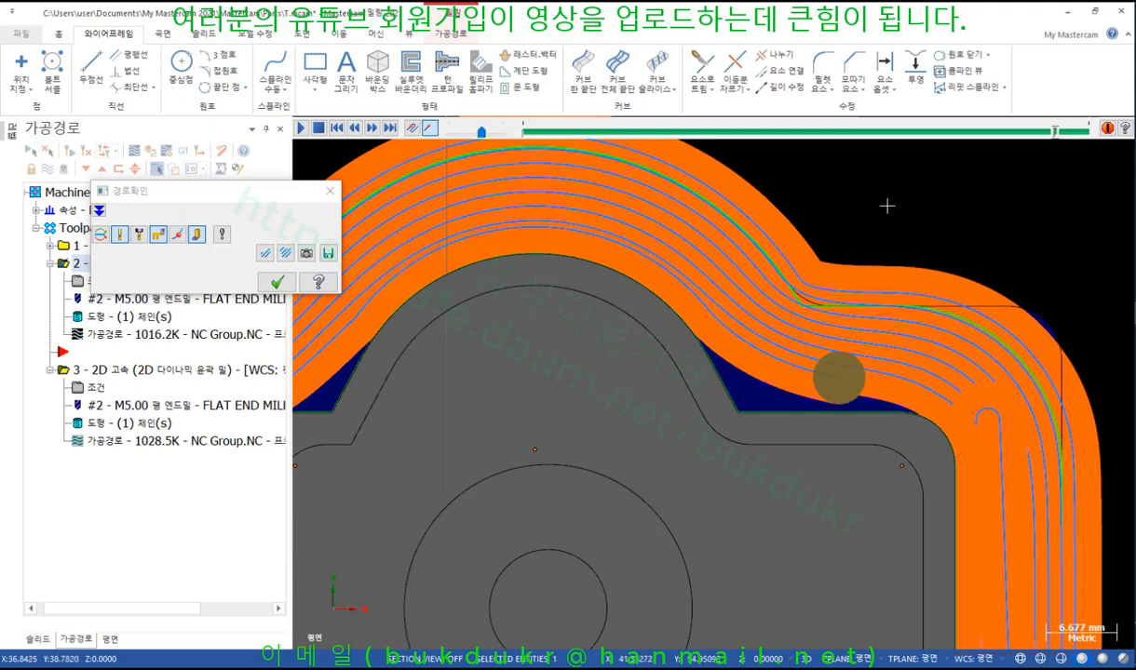
{"action": "scroll", "coordinate": [870, 195], "scroll_direction": "down", "scroll_amount": 1}
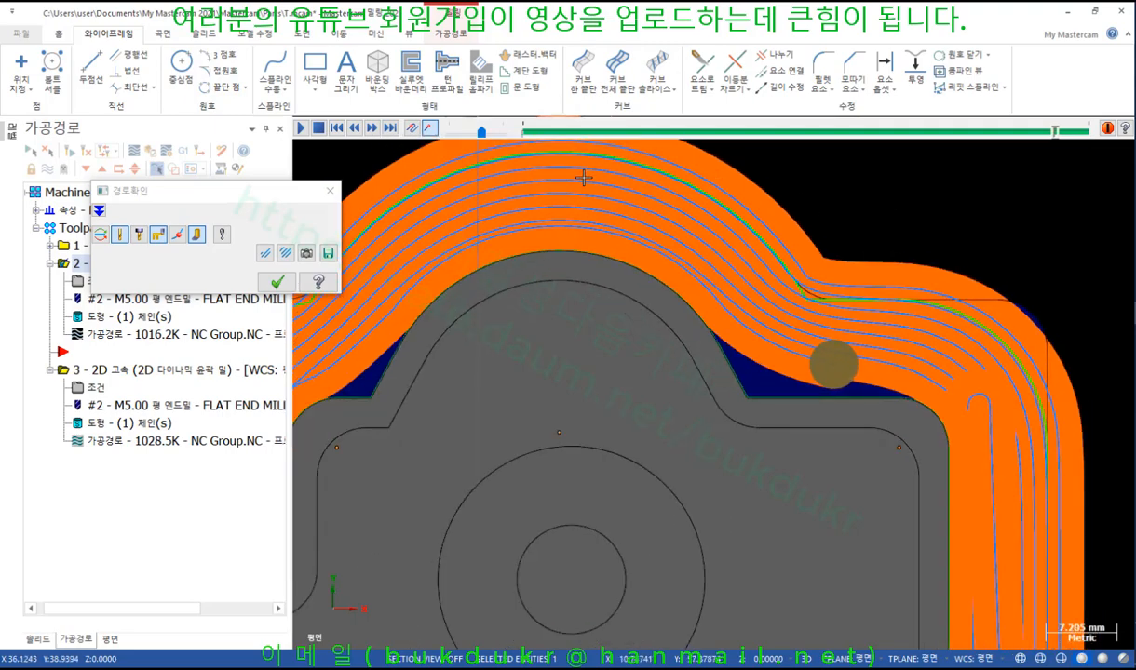
{"action": "left_click", "coordinate": [355, 129]}
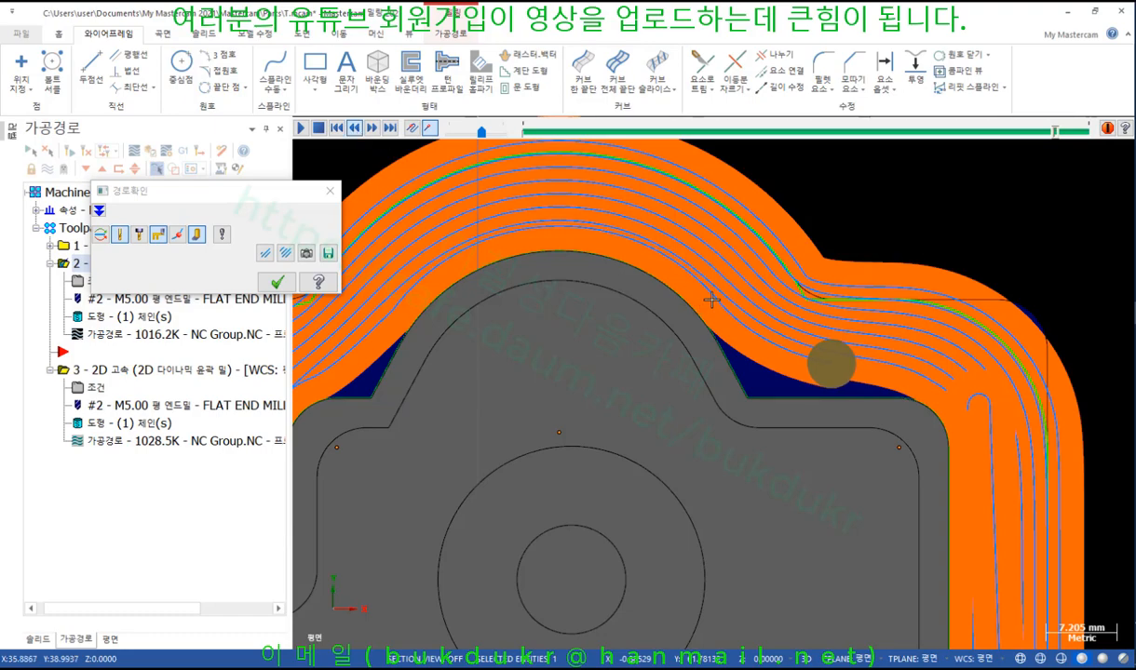
{"action": "scroll", "coordinate": [815, 317], "scroll_direction": "down", "scroll_amount": 2}
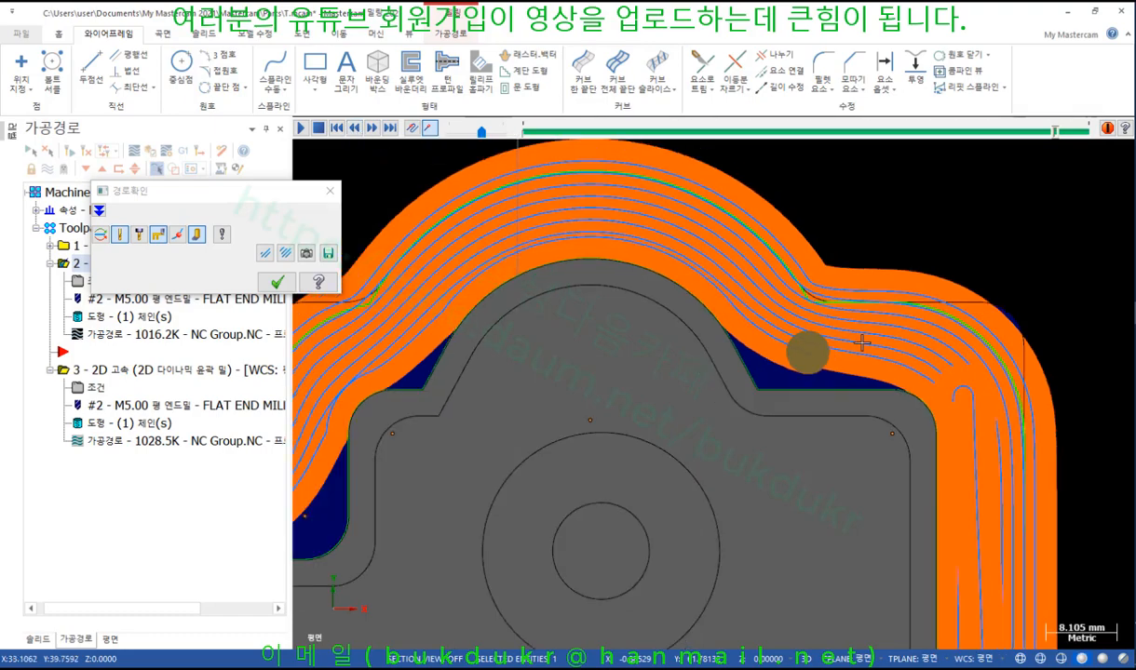
{"action": "scroll", "coordinate": [849, 353], "scroll_direction": "up", "scroll_amount": 1}
{"action": "scroll", "coordinate": [845, 356], "scroll_direction": "down", "scroll_amount": 1}
{"action": "scroll", "coordinate": [845, 356], "scroll_direction": "up", "scroll_amount": 3}
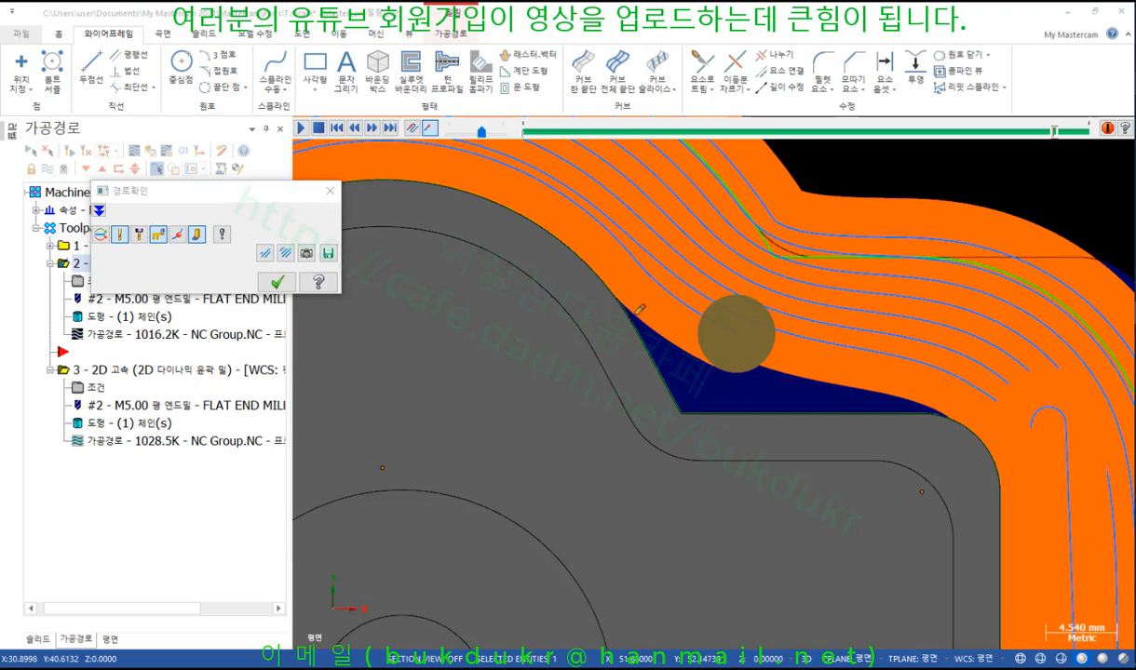
Step: Mark the shrinking corner loops over the uncut inner corner beside the upper arc, clear the markings and close the backplot
{"action": "mouse_move", "coordinate": [637, 313]}
{"action": "left_mouse_down"}
{"action": "mouse_move", "coordinate": [849, 407]}
{"action": "mouse_move", "coordinate": [895, 352]}
{"action": "mouse_move", "coordinate": [698, 265]}
{"action": "mouse_move", "coordinate": [633, 284]}
{"action": "mouse_move", "coordinate": [713, 377]}
{"action": "mouse_move", "coordinate": [769, 368]}
{"action": "mouse_move", "coordinate": [624, 287]}
{"action": "mouse_move", "coordinate": [694, 385]}
{"action": "mouse_move", "coordinate": [708, 372]}
{"action": "mouse_move", "coordinate": [699, 396]}
{"action": "mouse_move", "coordinate": [738, 402]}
{"action": "left_mouse_up"}
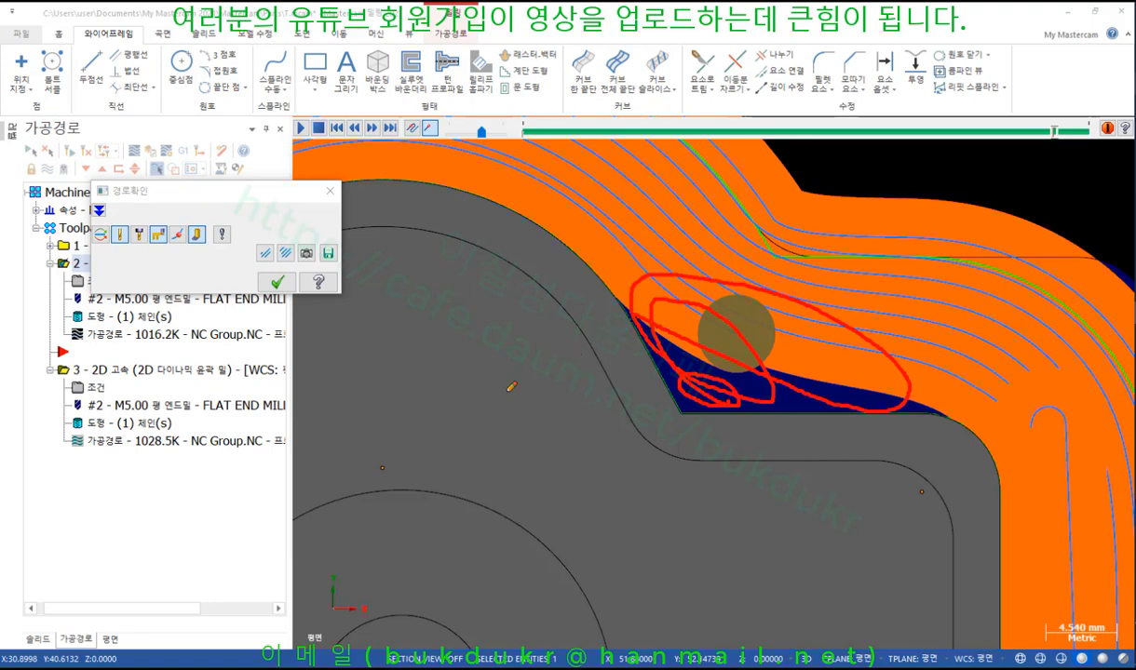
{"action": "right_click", "coordinate": [453, 348]}
{"action": "left_click", "coordinate": [471, 516]}
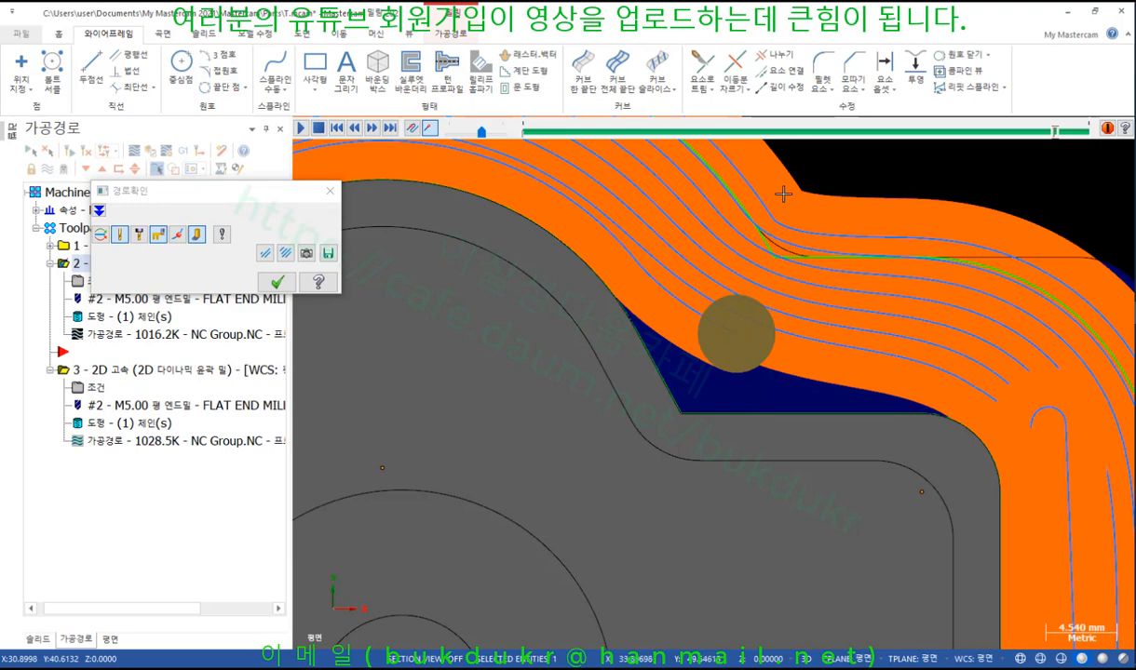
{"action": "key", "text": "s"}
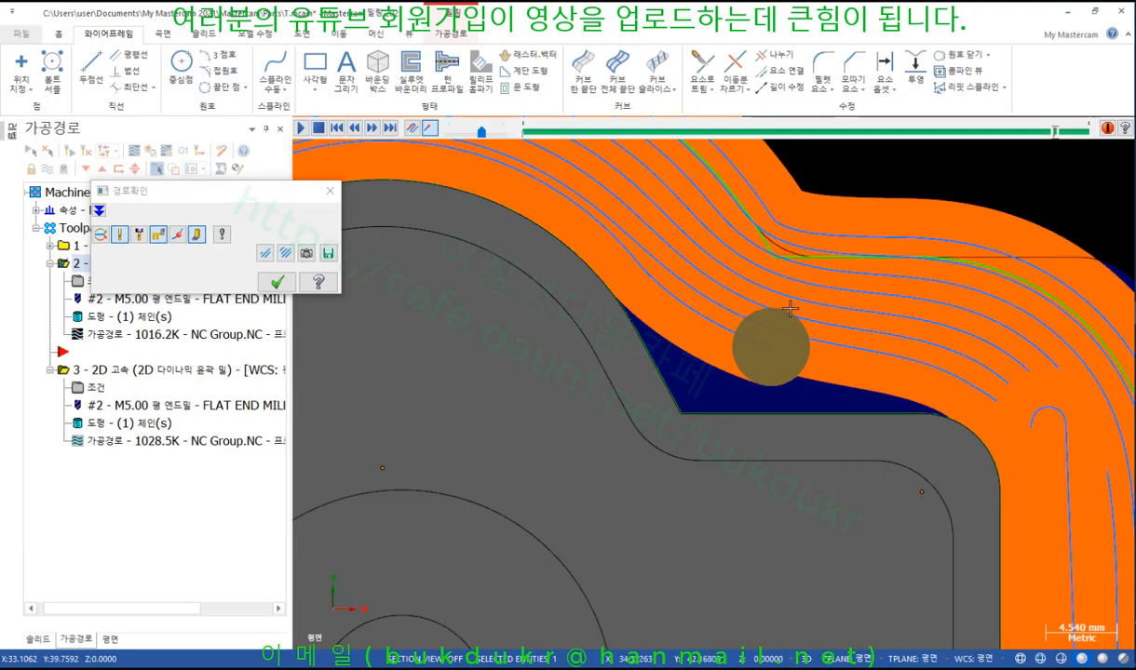
{"action": "left_click", "coordinate": [276, 282]}
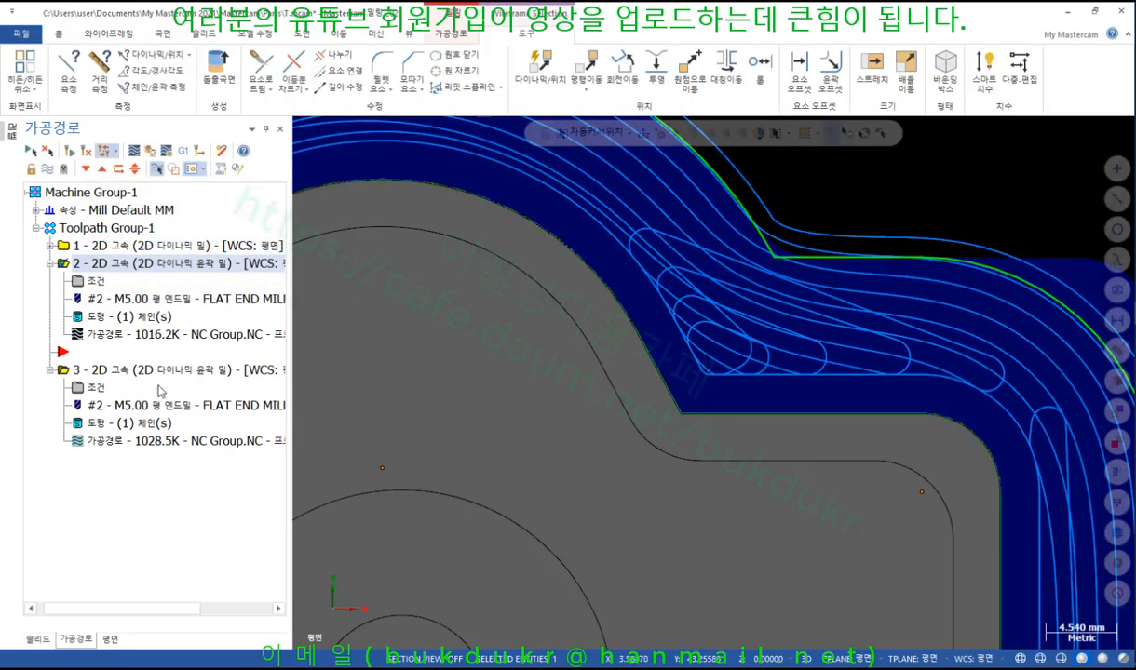
Step: Set operation 2's contour wall stock thickness to 0.25 and regenerate its toolpath
{"action": "left_click", "coordinate": [95, 282]}
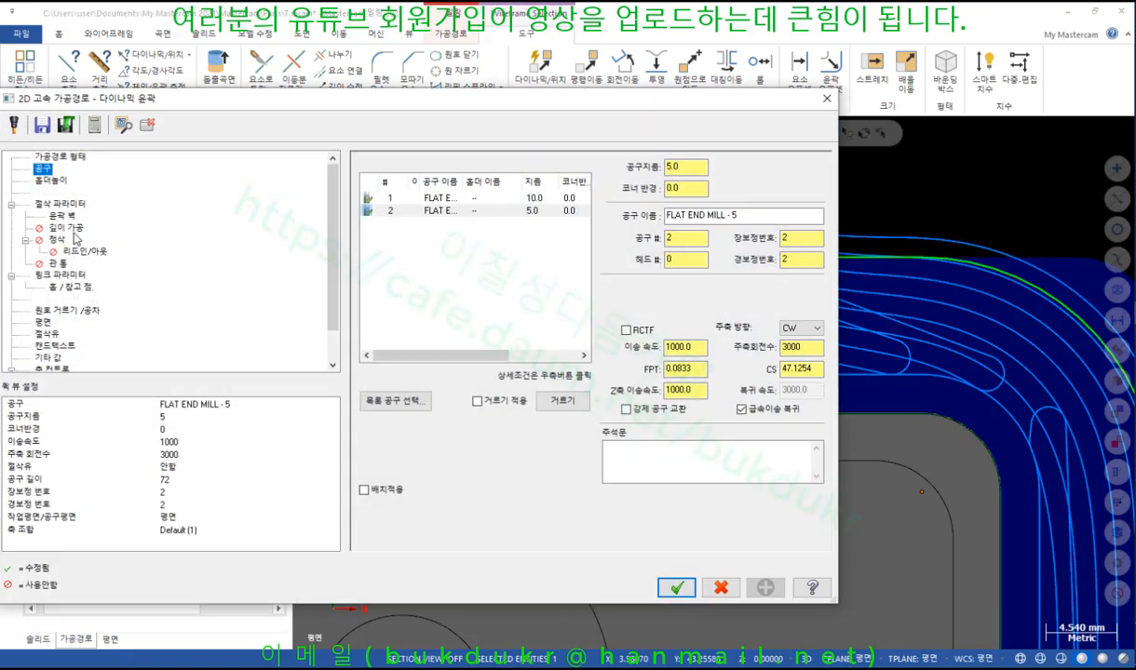
{"action": "left_click", "coordinate": [73, 229]}
{"action": "left_click", "coordinate": [72, 218]}
{"action": "left_click_drag", "start_coordinate": [681, 446], "coordinate": [592, 450]}
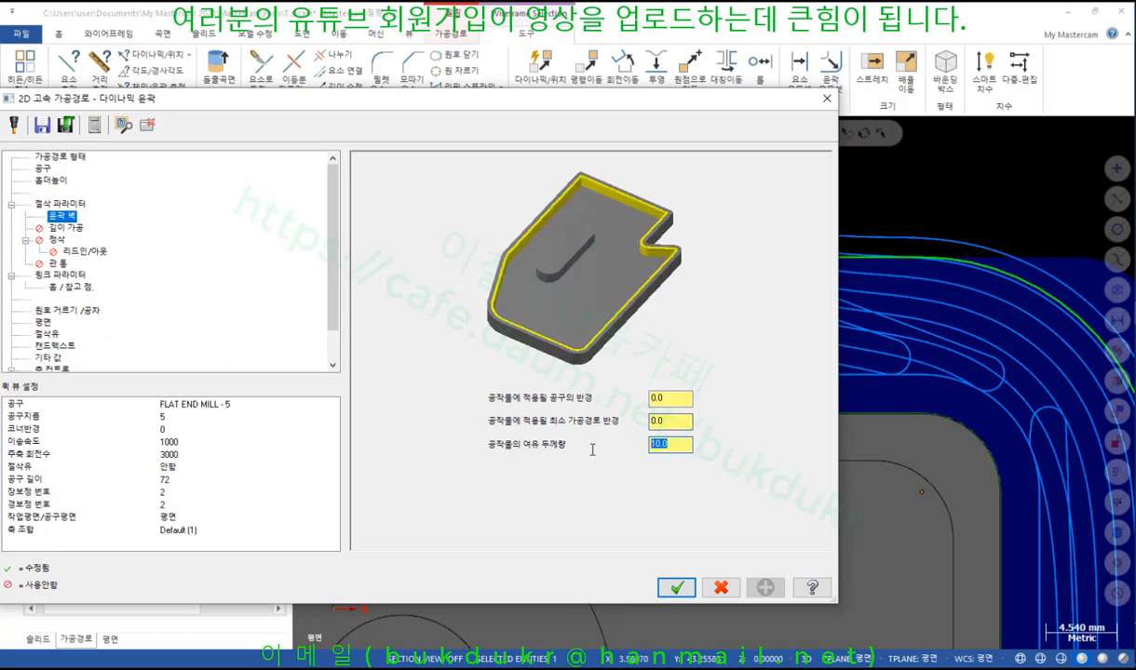
{"action": "type", "text": "0"}
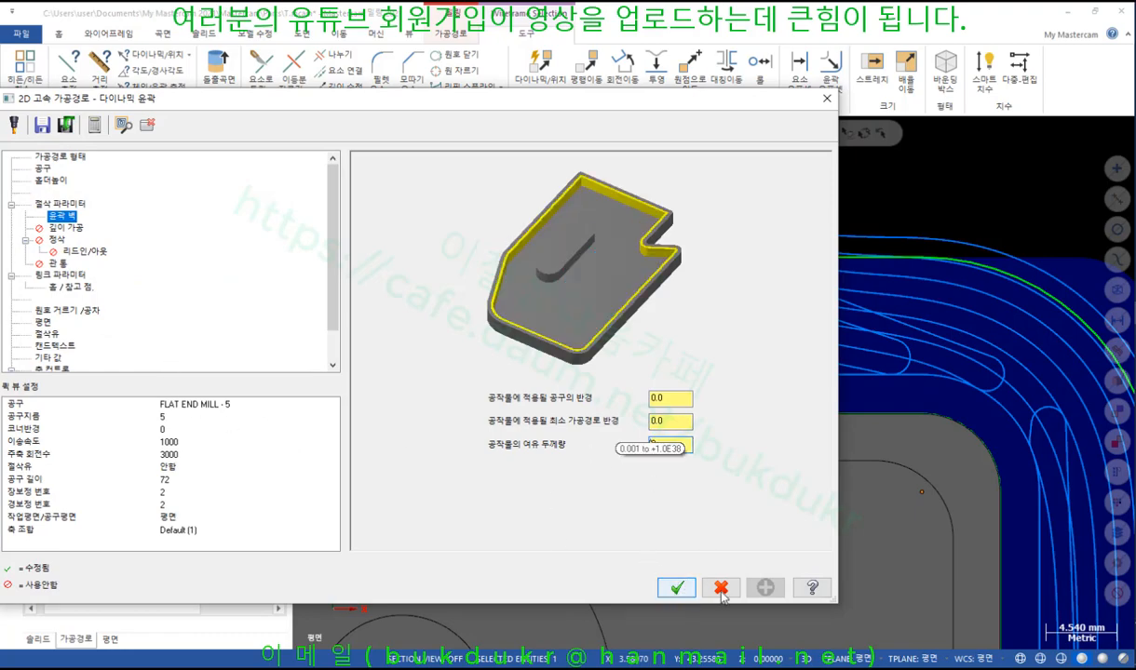
{"action": "left_click", "coordinate": [686, 447]}
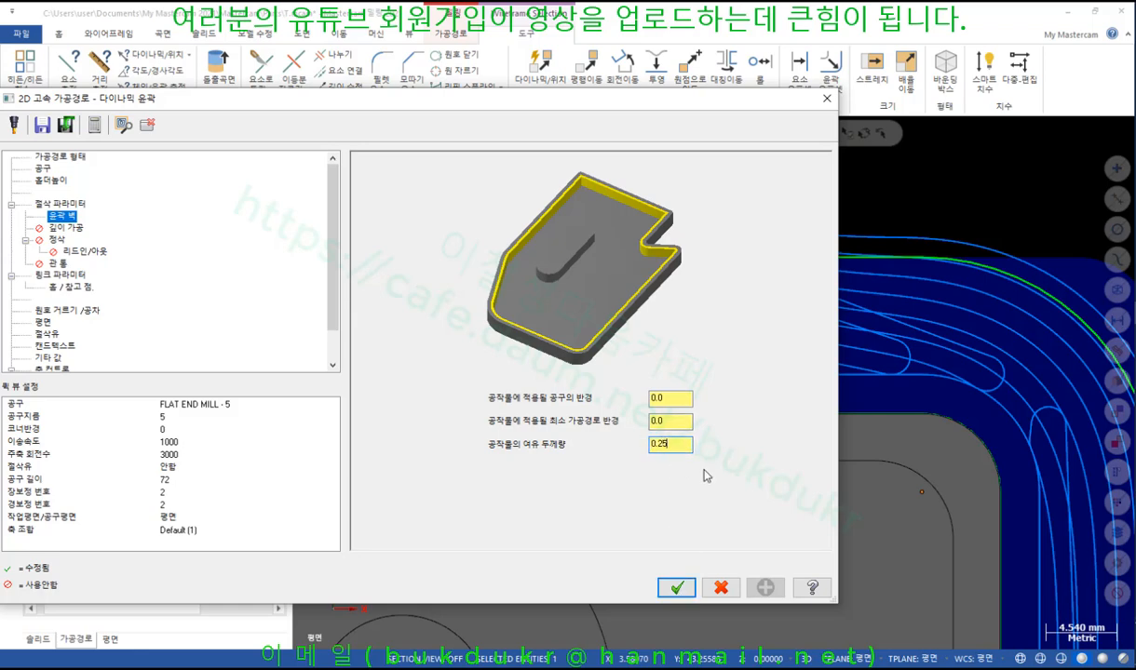
{"action": "left_click", "coordinate": [678, 586]}
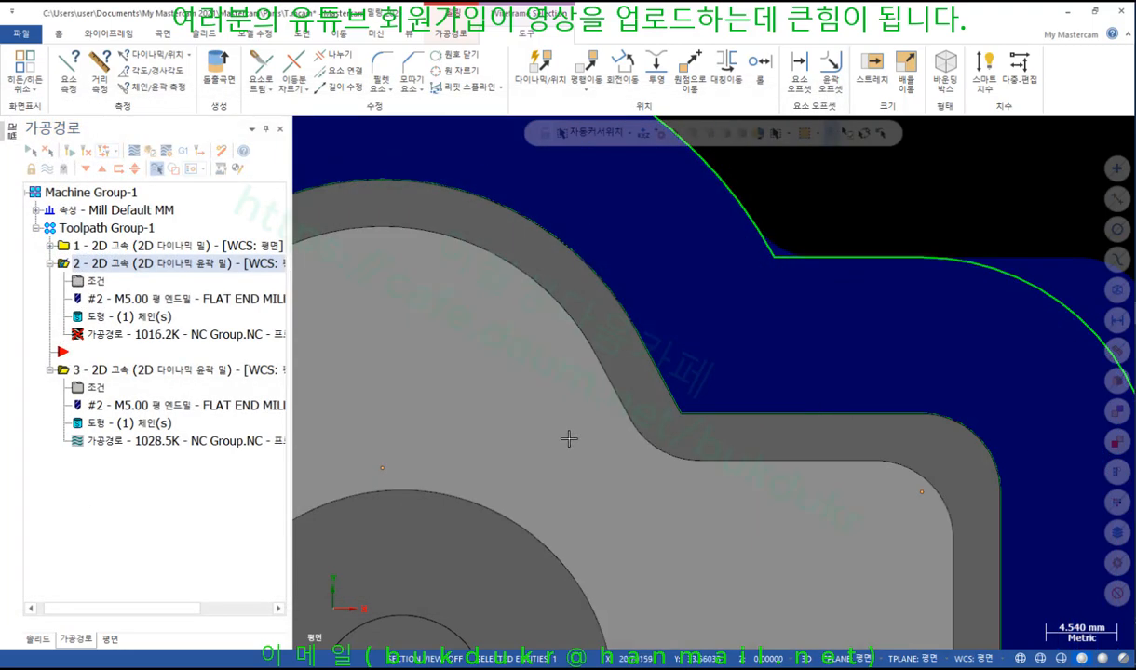
{"action": "left_click", "coordinate": [68, 151]}
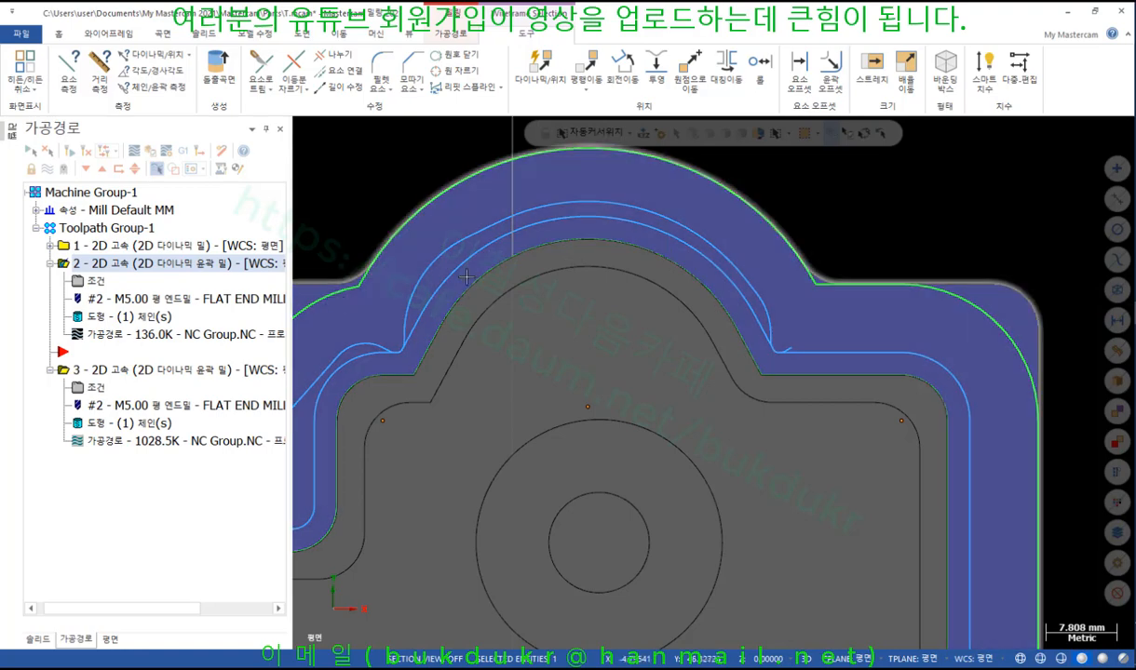
Step: Backplot operation 2 to its end and examine the cut coverage in the inner corners beside the upper arc
{"action": "left_click", "coordinate": [89, 335]}
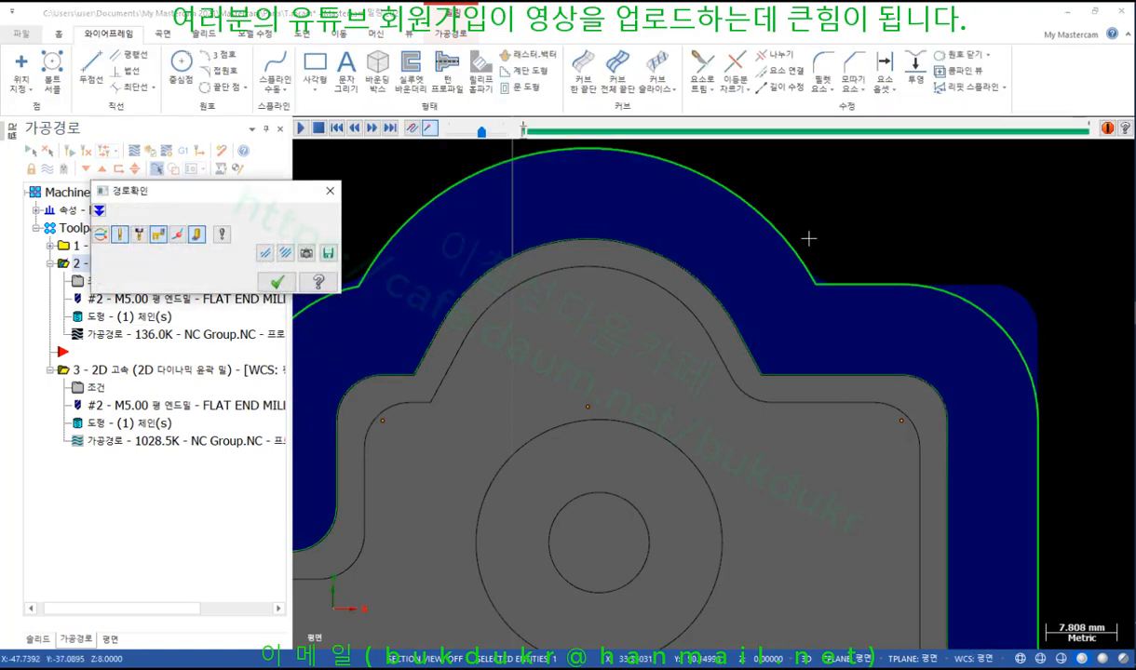
{"action": "left_click_drag", "start_coordinate": [524, 133], "coordinate": [954, 193]}
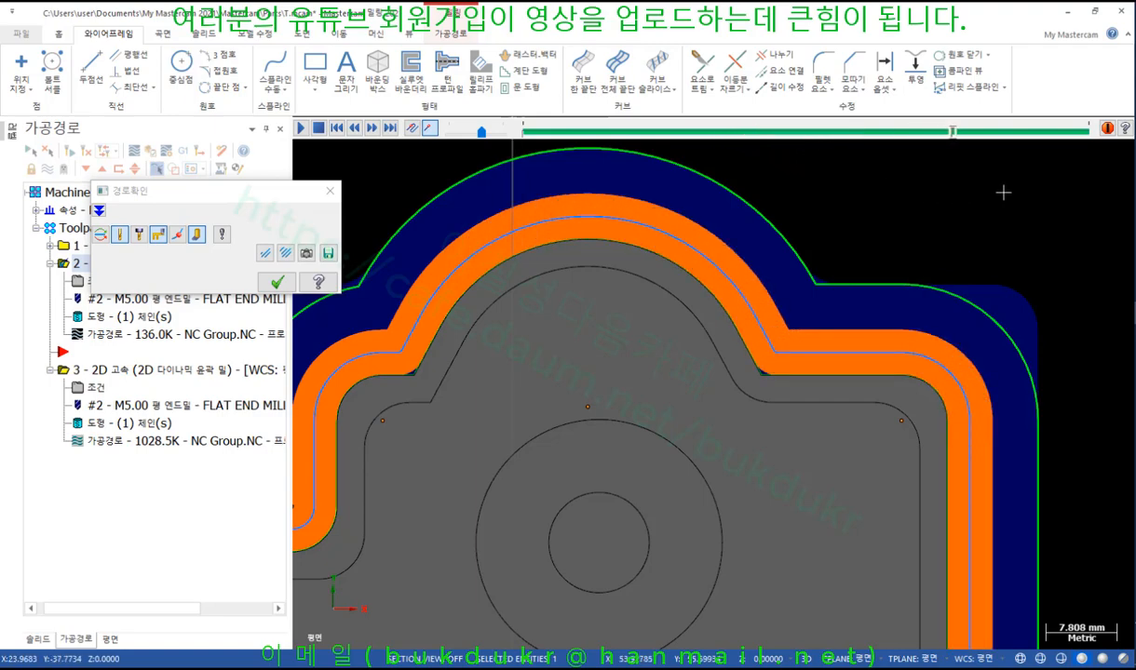
{"action": "scroll", "coordinate": [1002, 188], "scroll_direction": "down", "scroll_amount": 2}
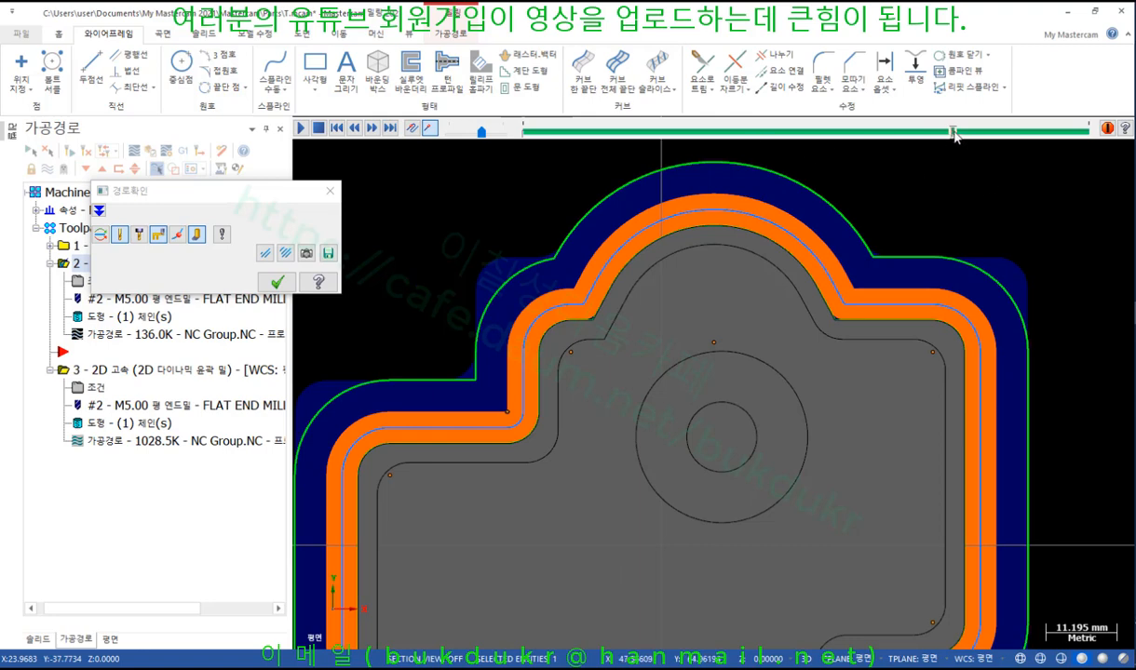
{"action": "left_click_drag", "start_coordinate": [955, 135], "coordinate": [1090, 147]}
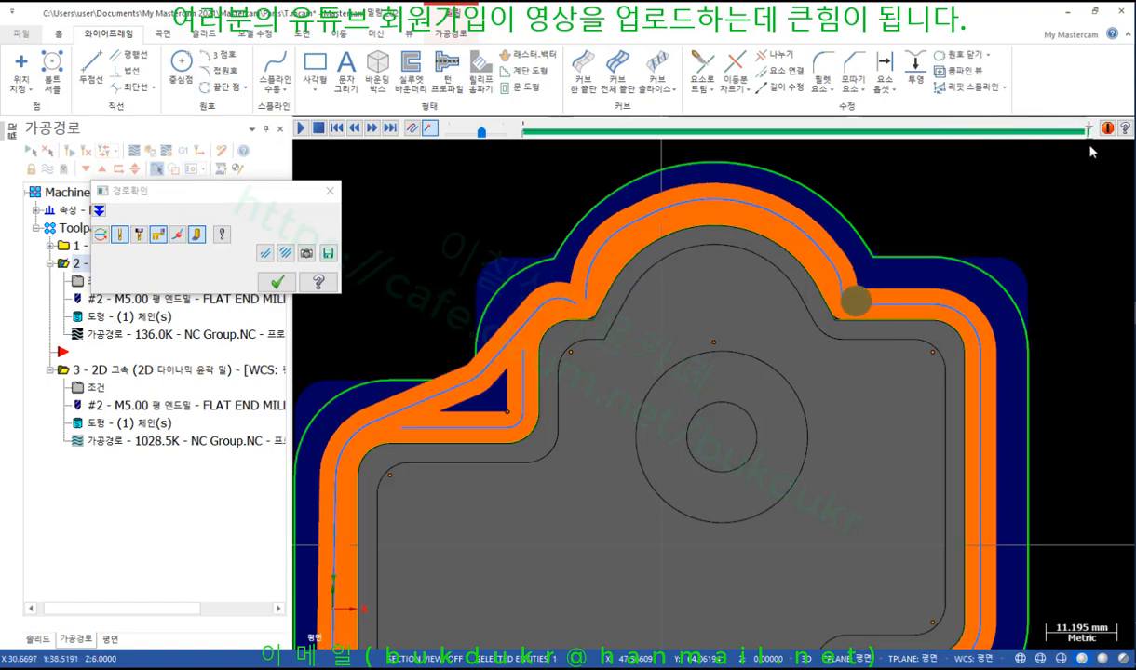
{"action": "scroll", "coordinate": [492, 420], "scroll_direction": "up", "scroll_amount": 2}
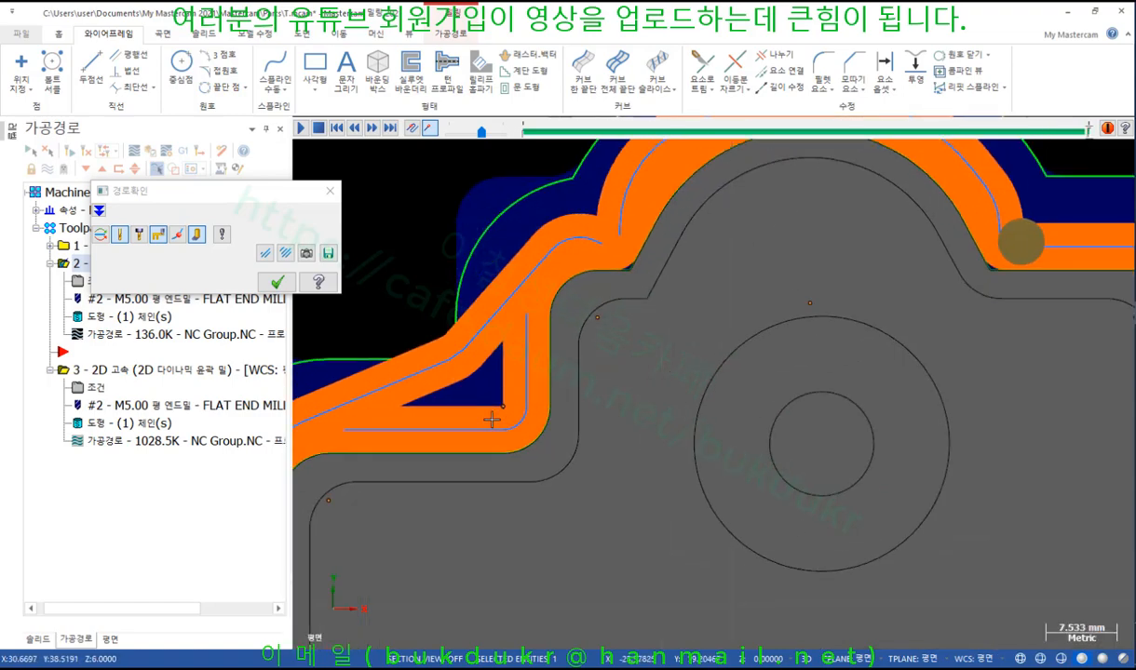
{"action": "scroll", "coordinate": [494, 388], "scroll_direction": "up", "scroll_amount": 2}
{"action": "scroll", "coordinate": [477, 403], "scroll_direction": "down", "scroll_amount": 2}
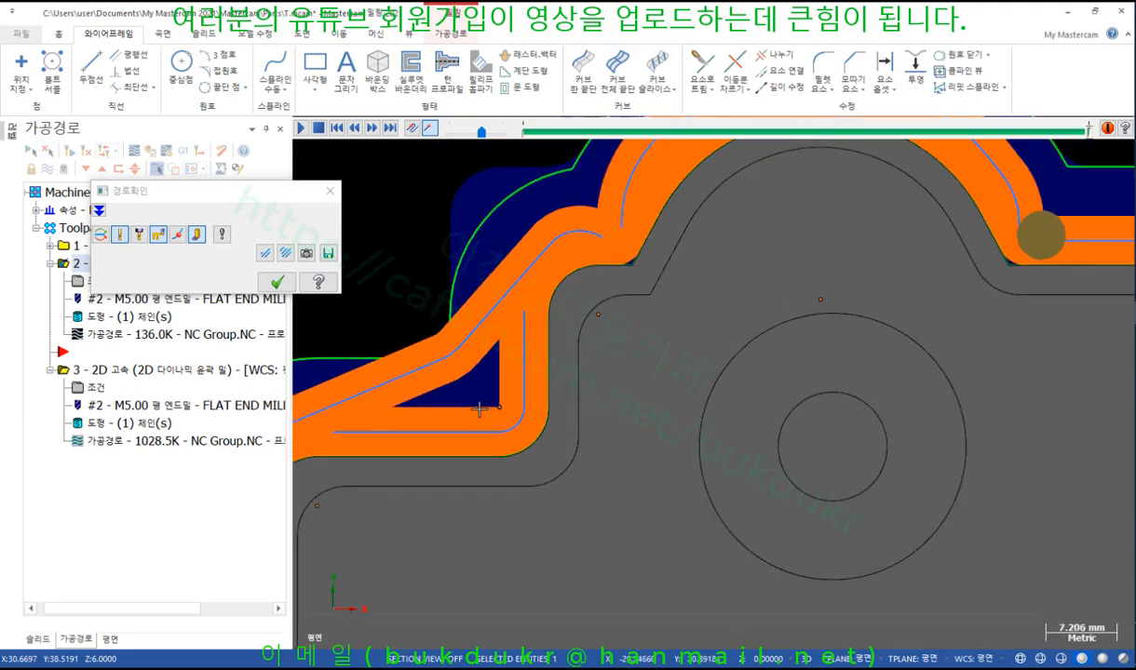
{"action": "scroll", "coordinate": [479, 410], "scroll_direction": "down", "scroll_amount": 3}
{"action": "scroll", "coordinate": [555, 343], "scroll_direction": "up", "scroll_amount": 5}
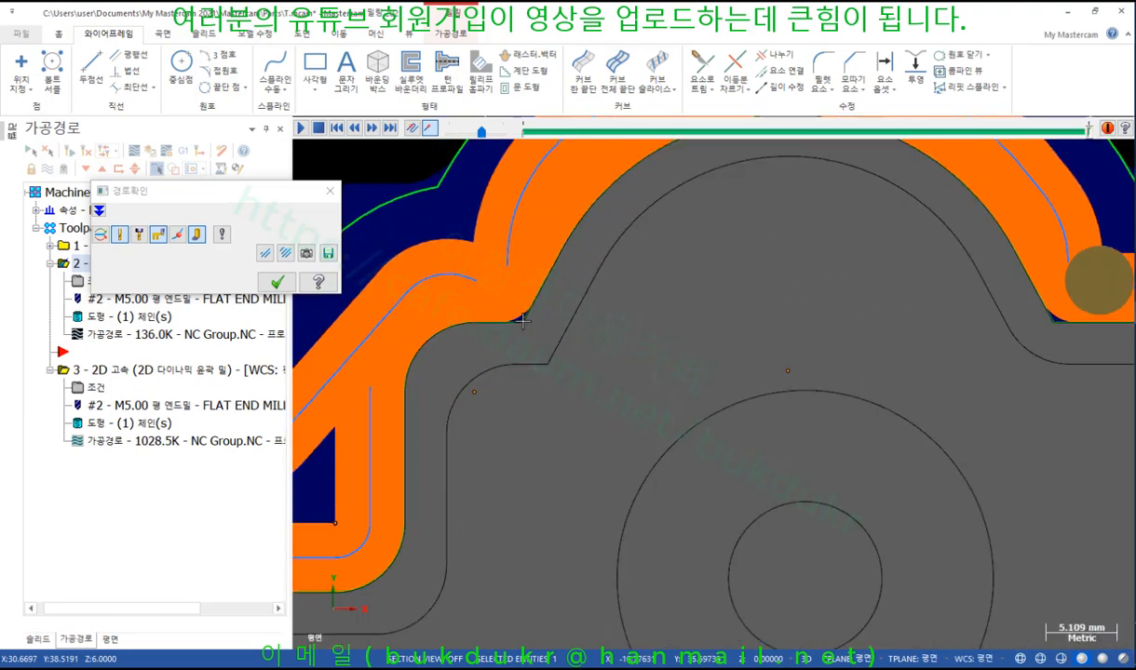
{"action": "scroll", "coordinate": [514, 308], "scroll_direction": "down", "scroll_amount": 3}
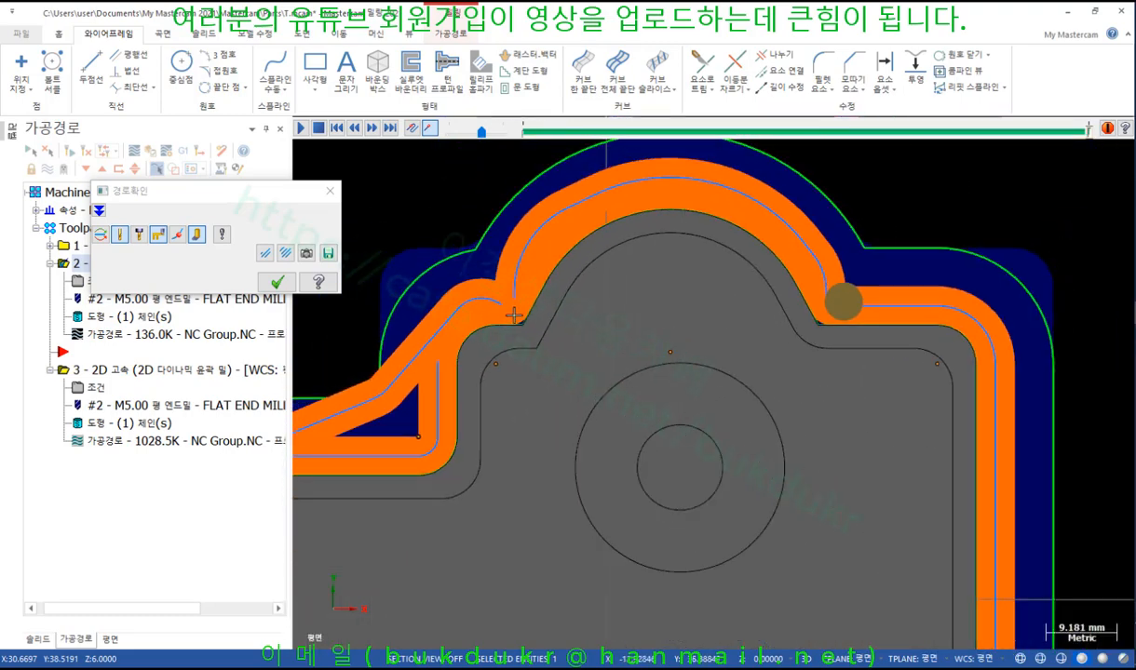
Step: Hide the backplot's swept-cut display, examine how the tool fits the inner corner beside the upper arc, and close the backplot
{"action": "left_click", "coordinate": [197, 234]}
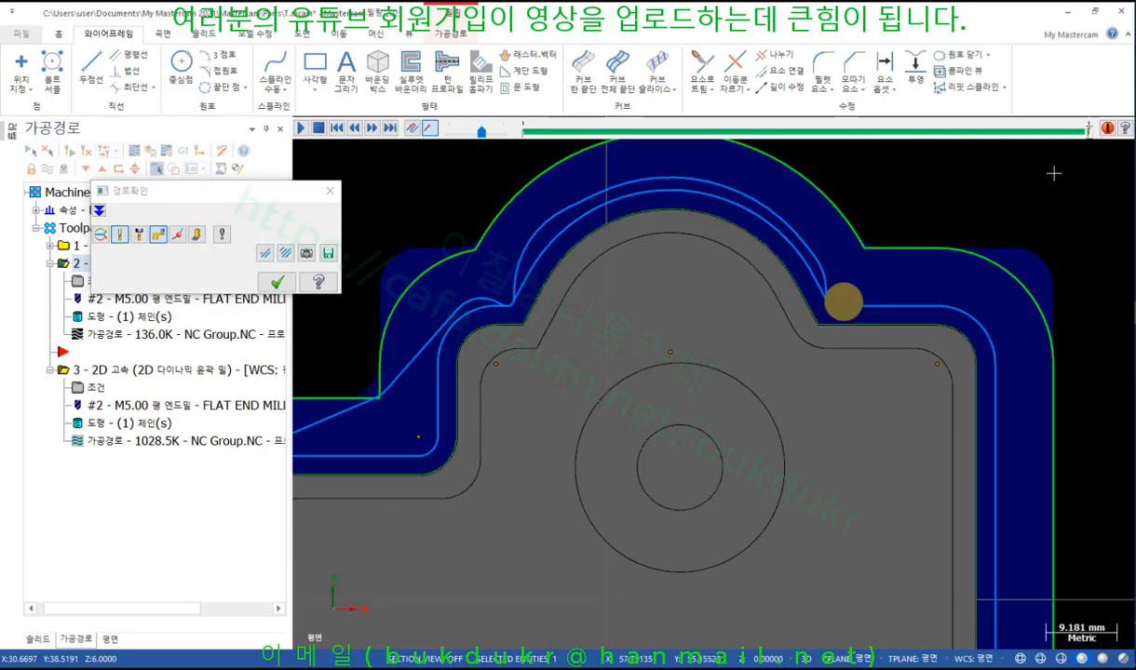
{"action": "scroll", "coordinate": [855, 315], "scroll_direction": "up", "scroll_amount": 5}
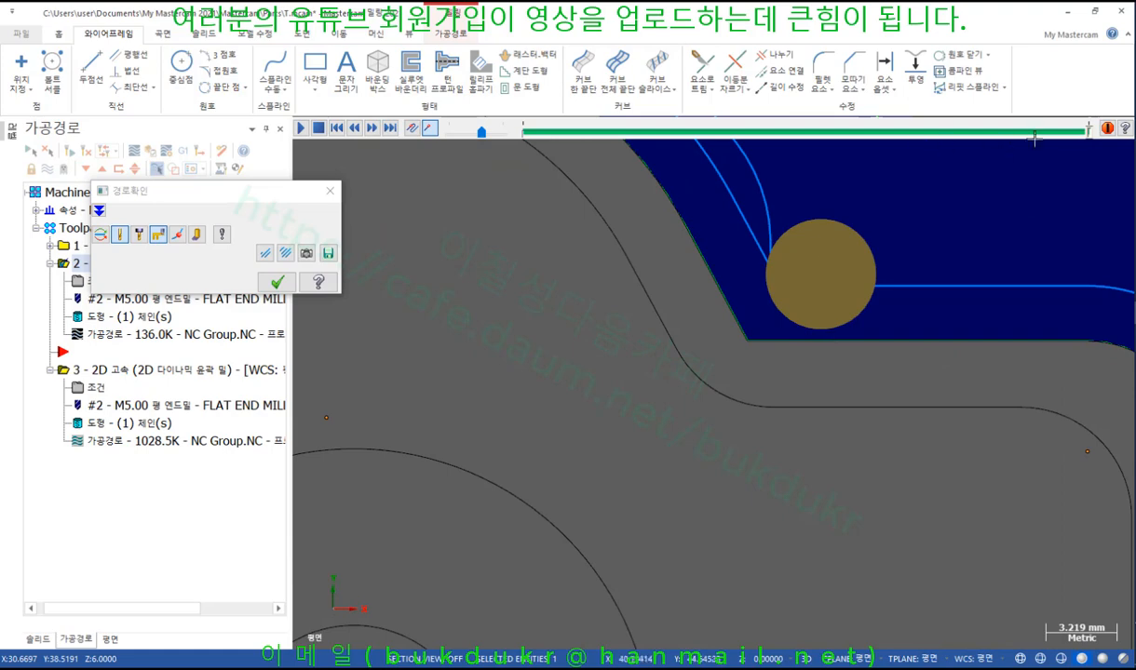
{"action": "scroll", "coordinate": [844, 319], "scroll_direction": "down", "scroll_amount": 5}
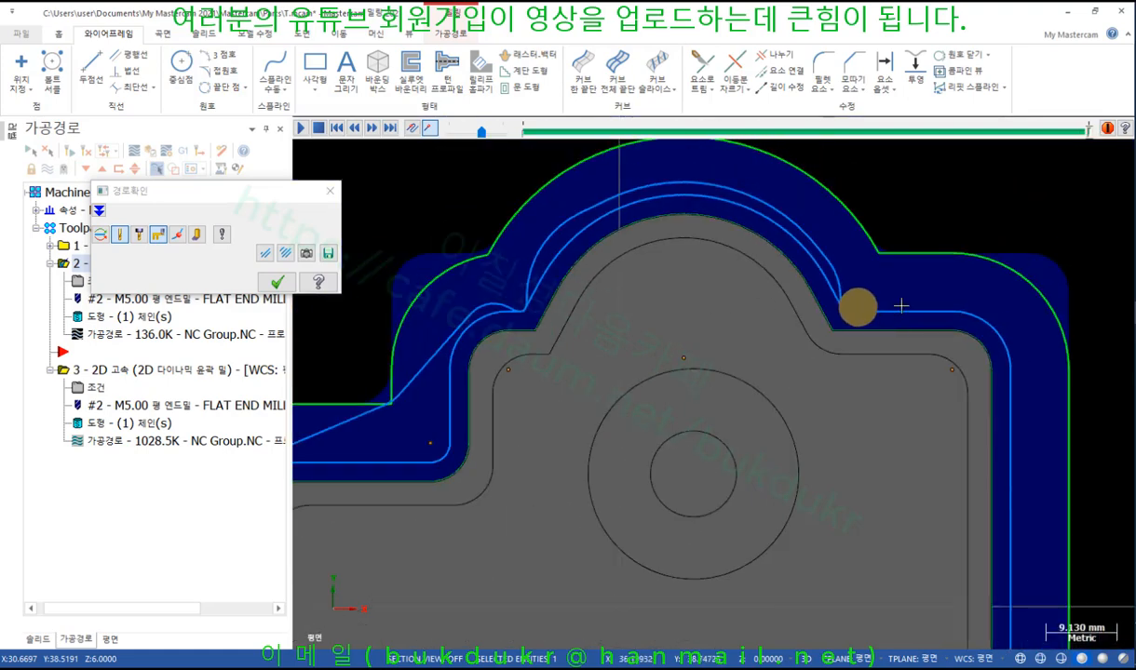
{"action": "scroll", "coordinate": [901, 305], "scroll_direction": "up", "scroll_amount": 2}
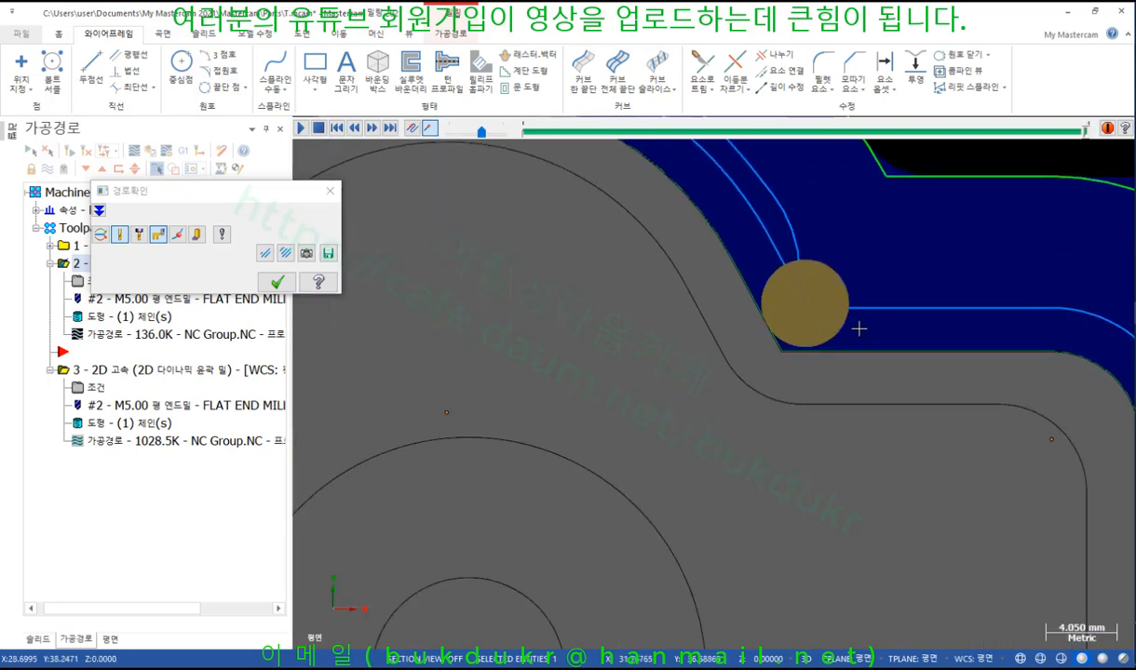
{"action": "scroll", "coordinate": [854, 326], "scroll_direction": "up", "scroll_amount": 6}
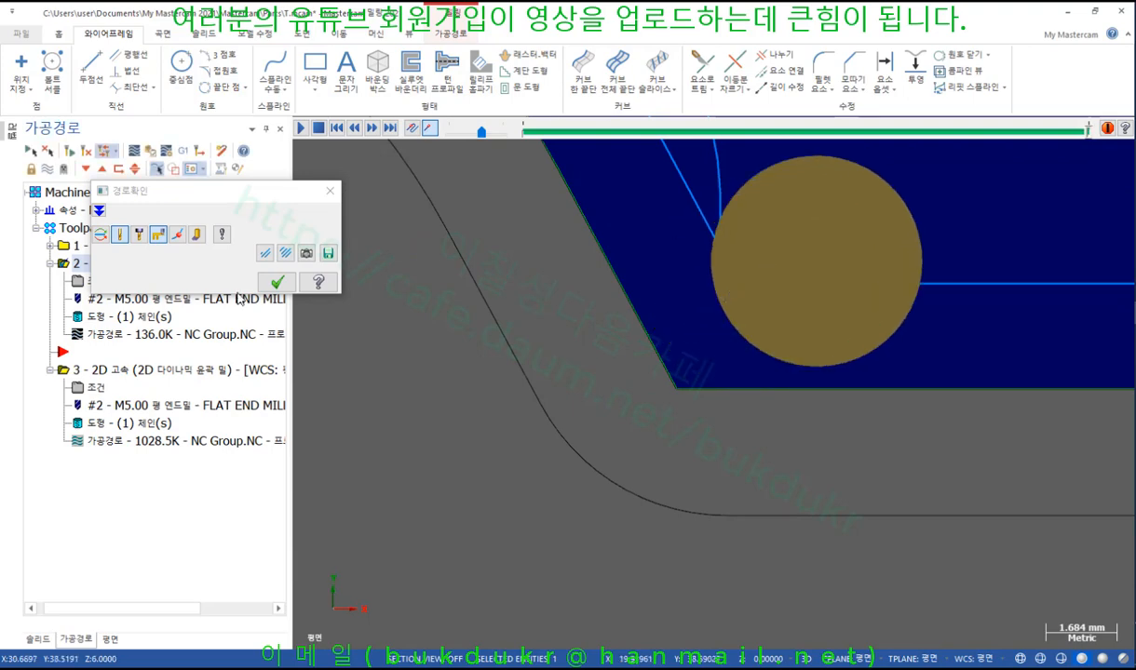
{"action": "left_click", "coordinate": [277, 282]}
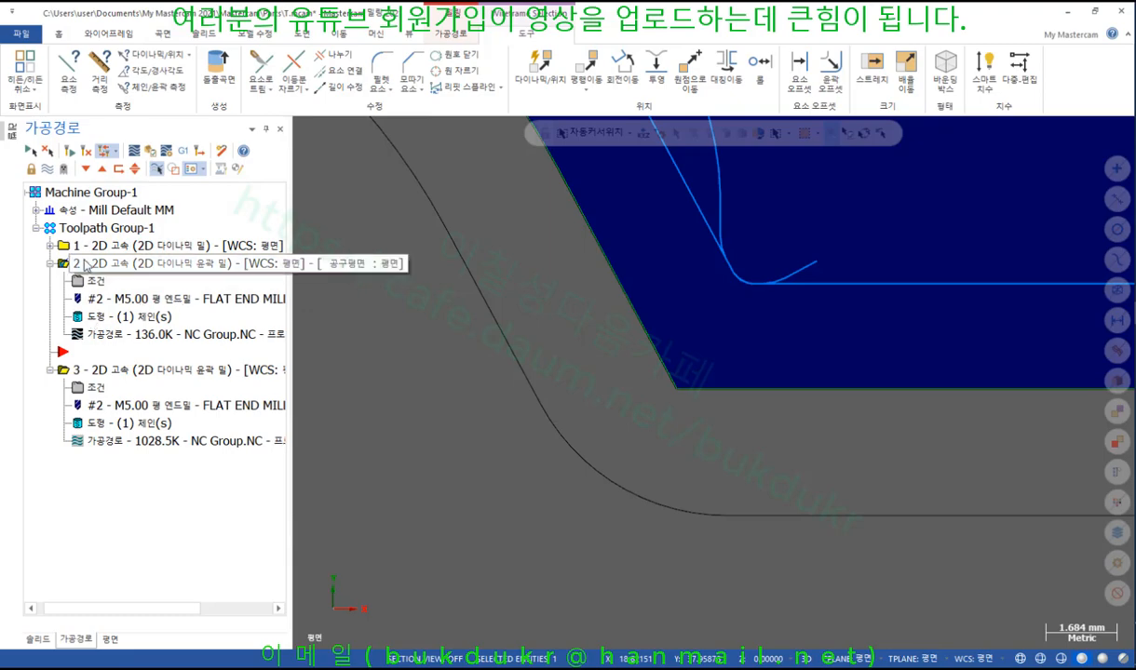
Step: Set operation 3's contour wall stock thickness to 0.25 and regenerate its toolpath
{"action": "left_click", "coordinate": [96, 386]}
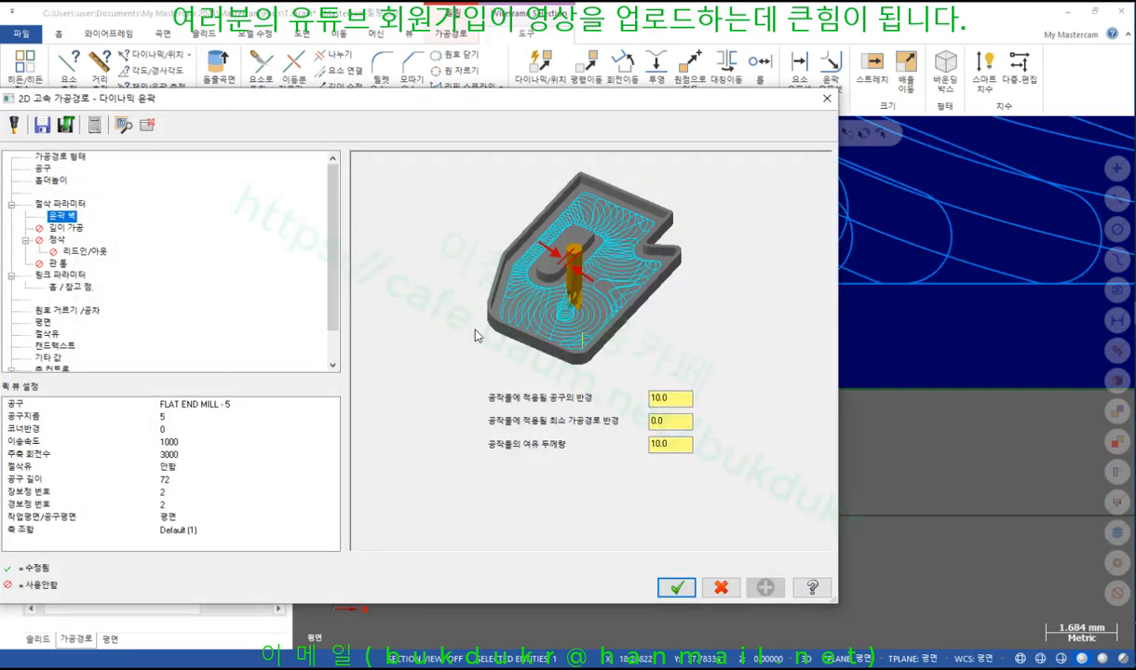
{"action": "left_click", "coordinate": [663, 444]}
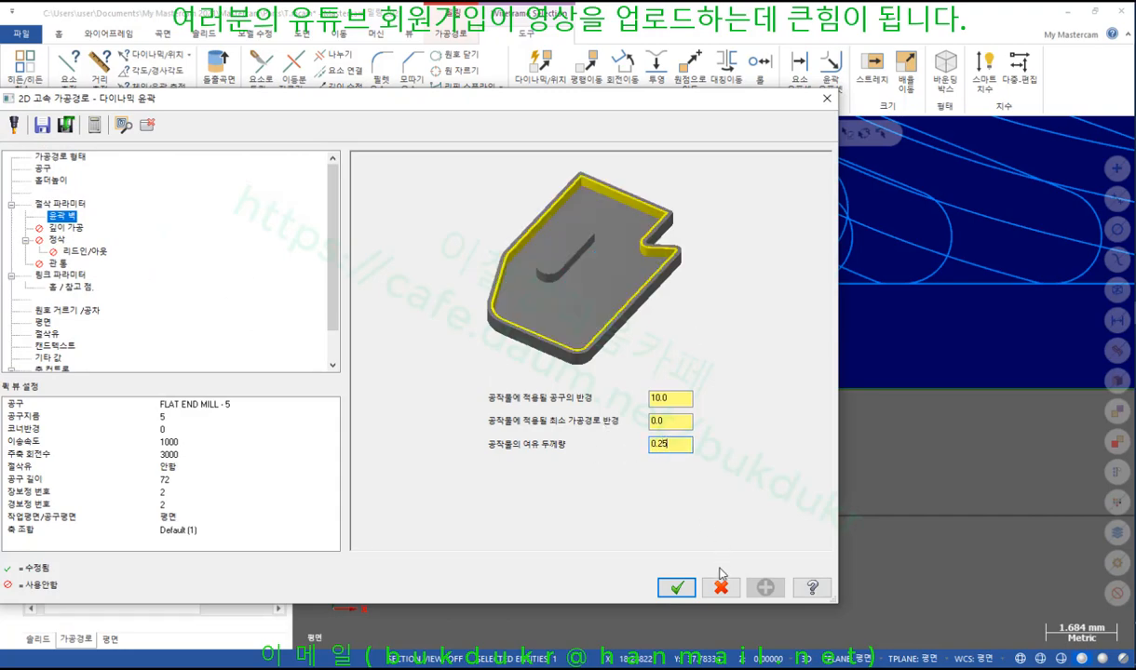
{"action": "left_click", "coordinate": [678, 588]}
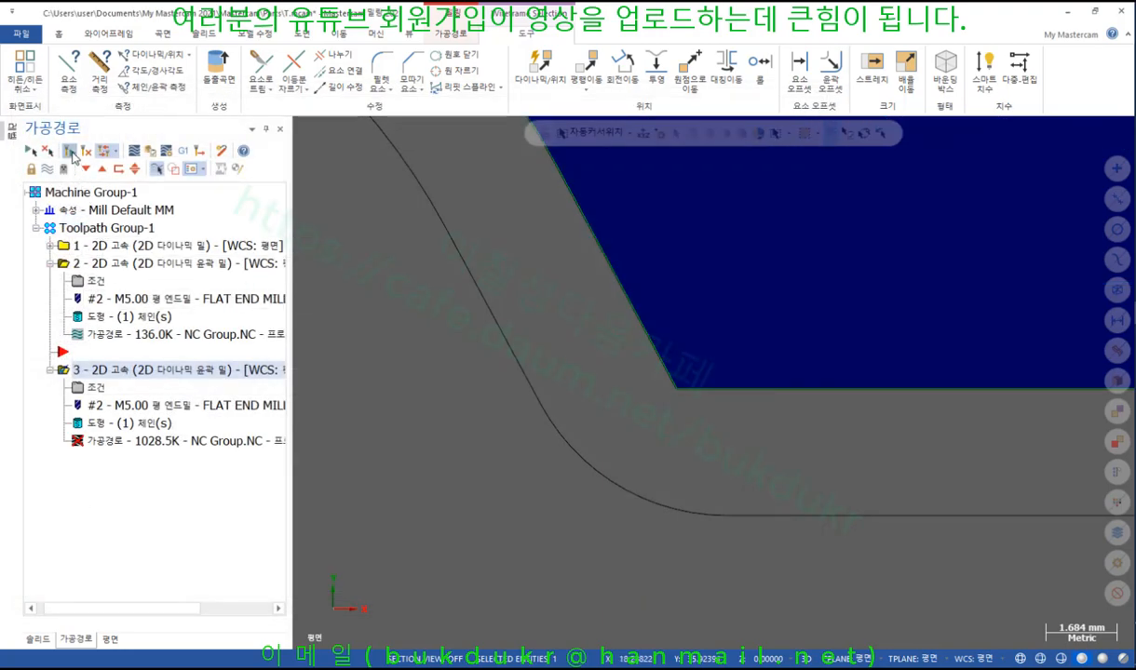
{"action": "left_click", "coordinate": [70, 152]}
{"action": "scroll", "coordinate": [782, 373], "scroll_direction": "down", "scroll_amount": 4}
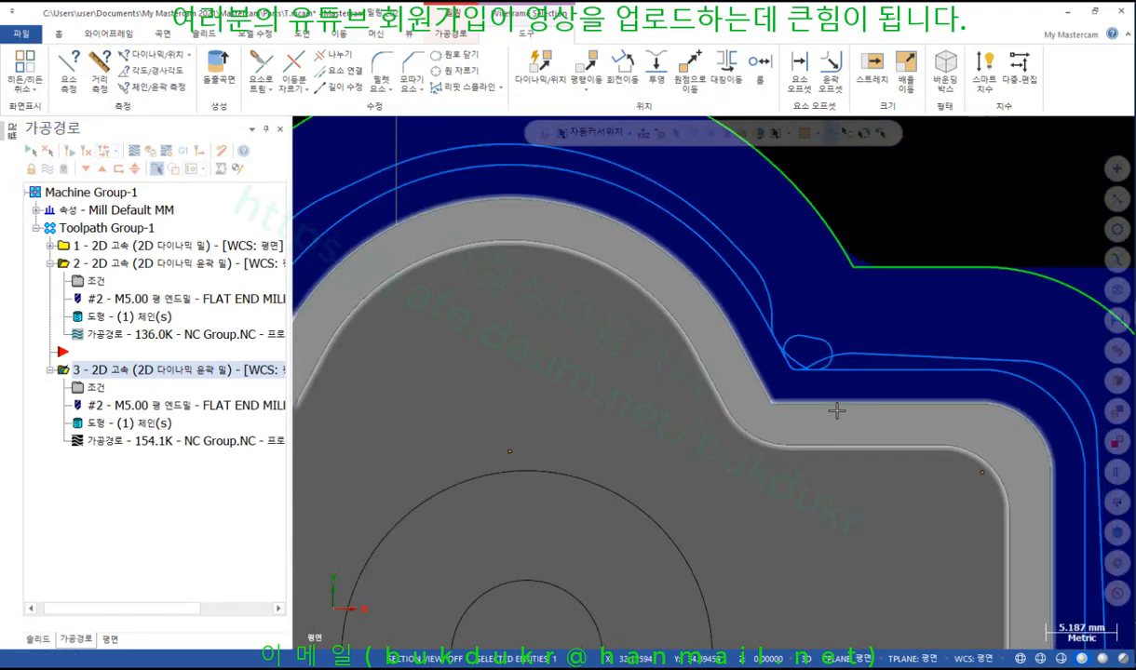
Step: Compare the toolpaths of operations 2 and 3, examining operation 2's path around the stepped inner corner
{"action": "scroll", "coordinate": [837, 410], "scroll_direction": "down", "scroll_amount": 5}
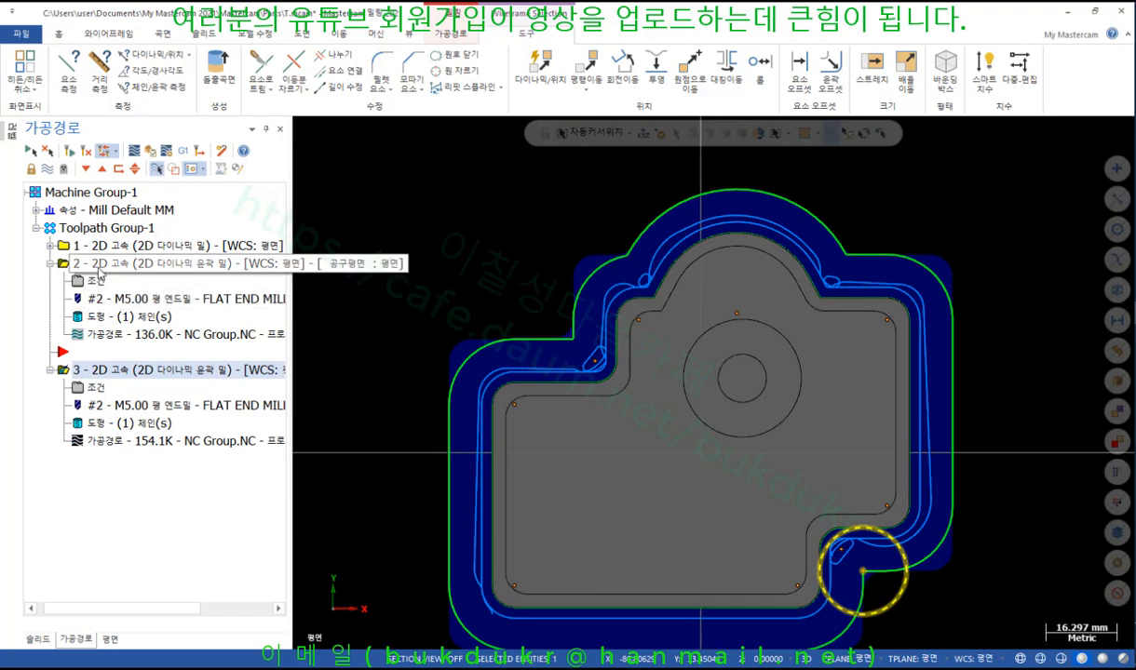
{"action": "left_click", "coordinate": [103, 267]}
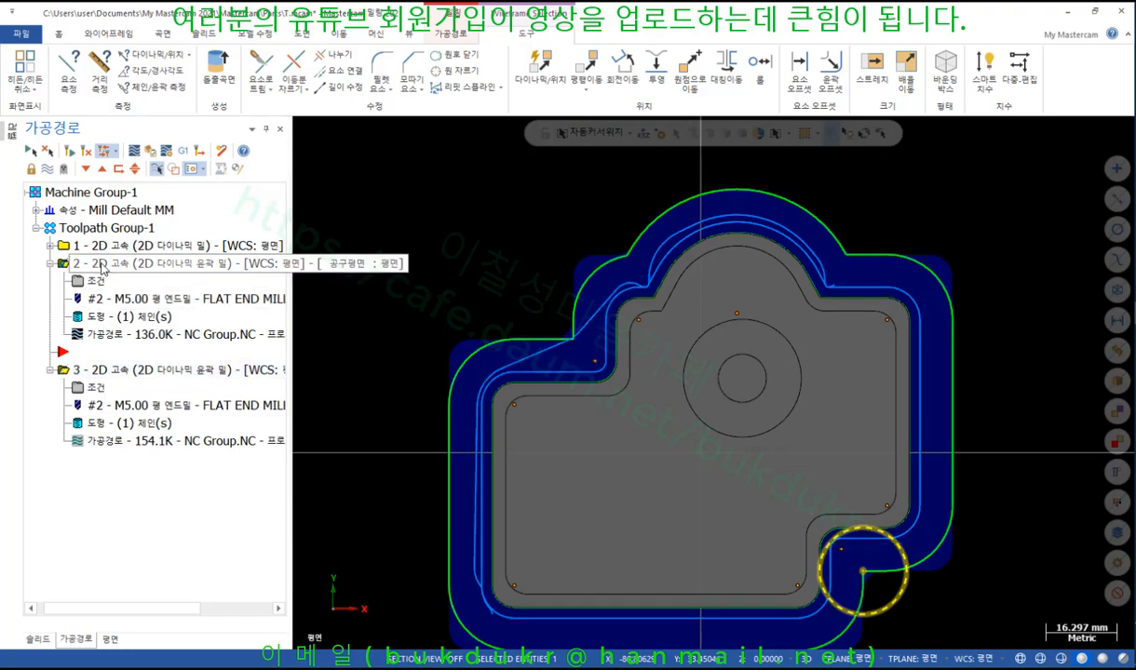
{"action": "left_click", "coordinate": [110, 372]}
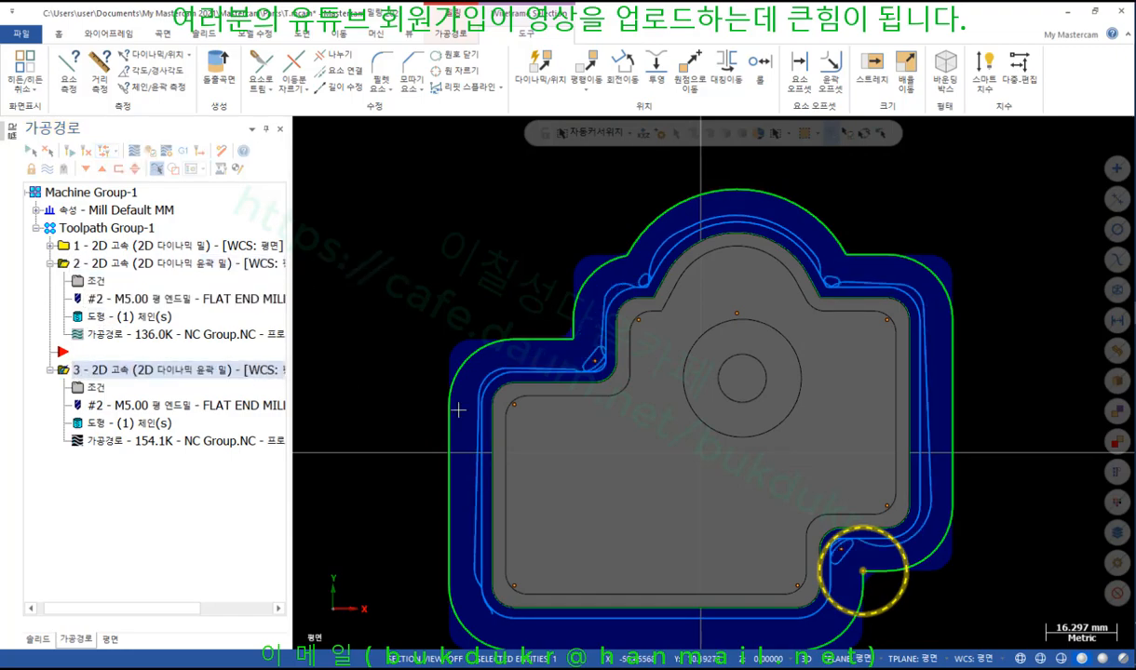
{"action": "left_click", "coordinate": [118, 265]}
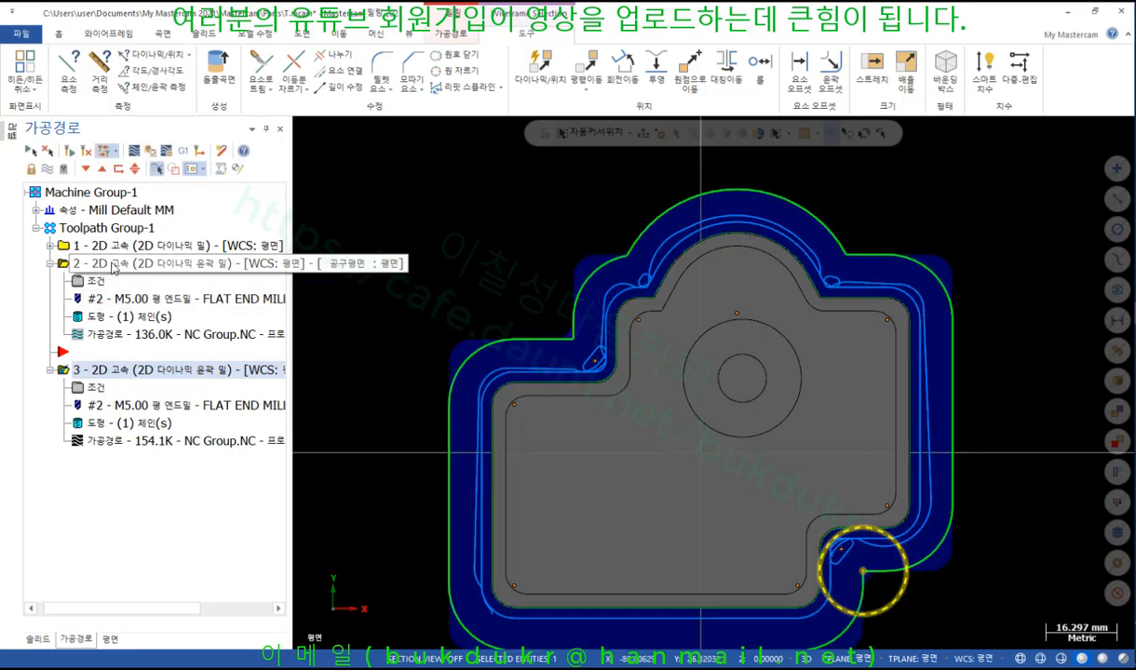
{"action": "scroll", "coordinate": [604, 396], "scroll_direction": "up", "scroll_amount": 4}
{"action": "scroll", "coordinate": [619, 355], "scroll_direction": "up", "scroll_amount": 2}
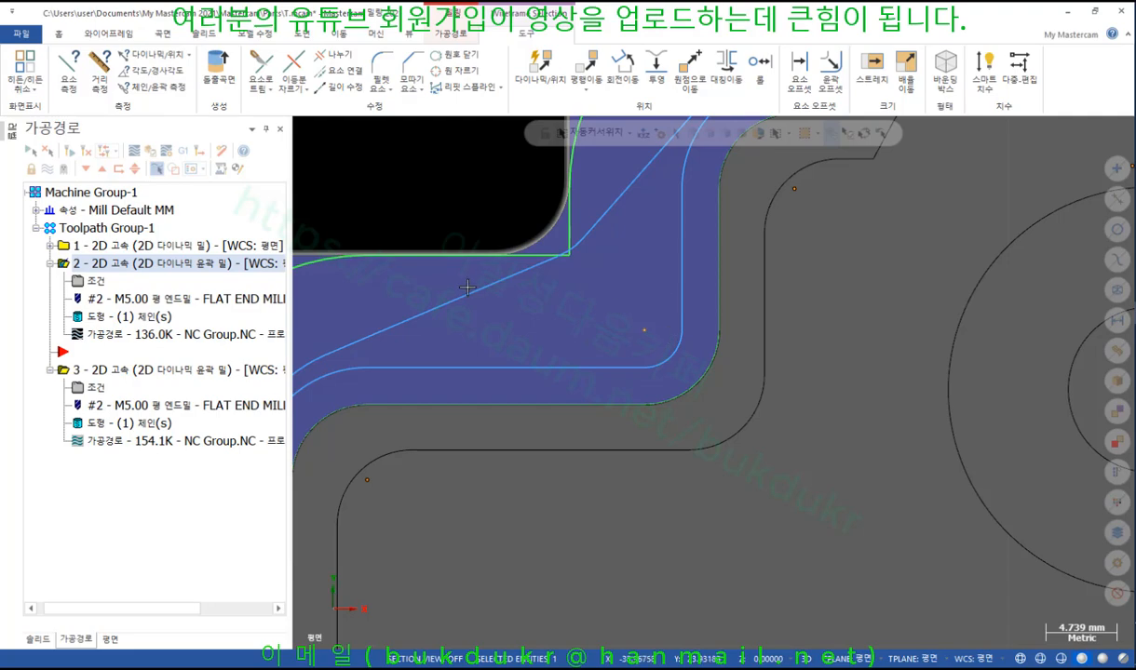
Step: Compare the shaping tool radius in the contour wall parameters of operations 2 and 3
{"action": "left_click", "coordinate": [97, 281]}
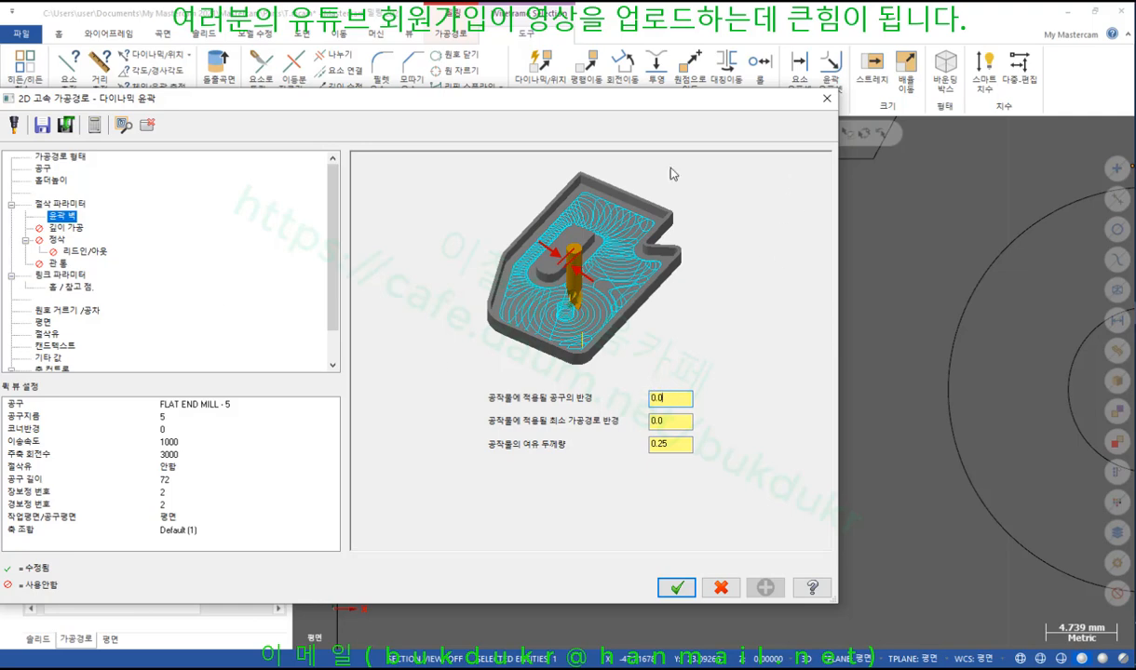
{"action": "left_click_drag", "start_coordinate": [767, 110], "coordinate": [536, 111]}
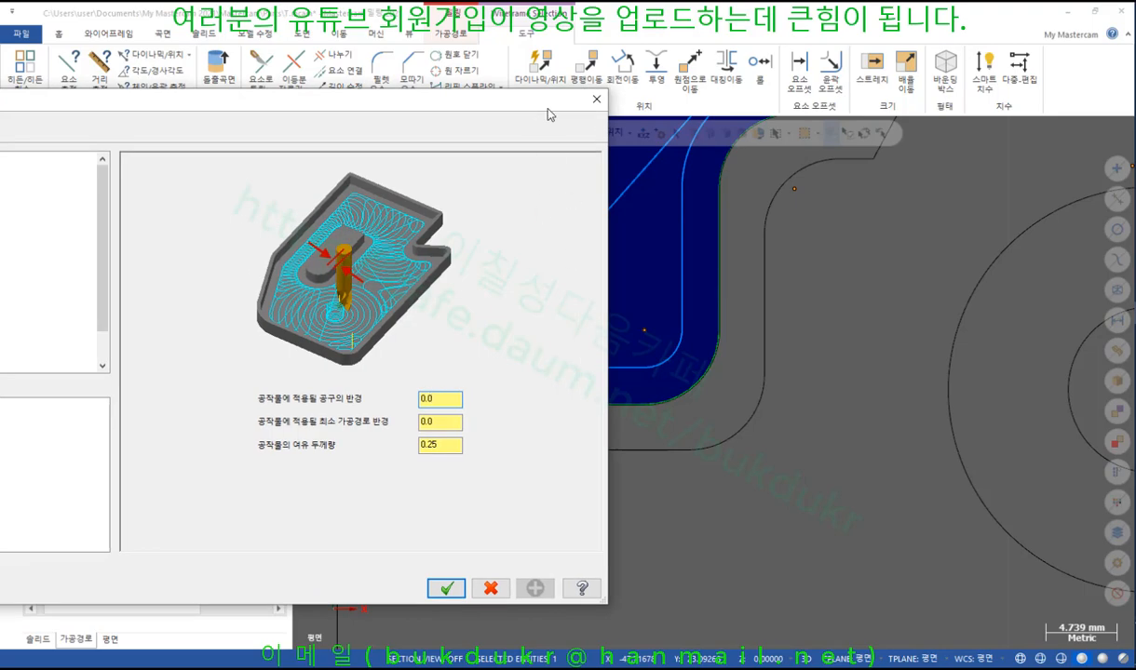
{"action": "left_click", "coordinate": [596, 100]}
{"action": "left_click", "coordinate": [99, 388]}
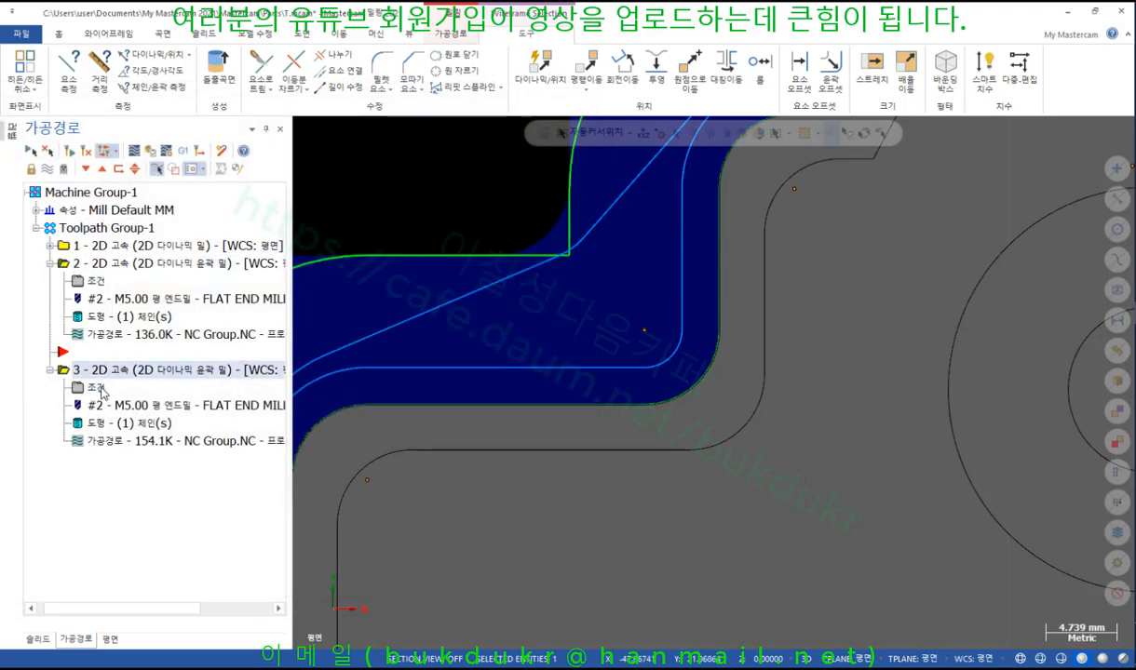
{"action": "double_click", "coordinate": [430, 398]}
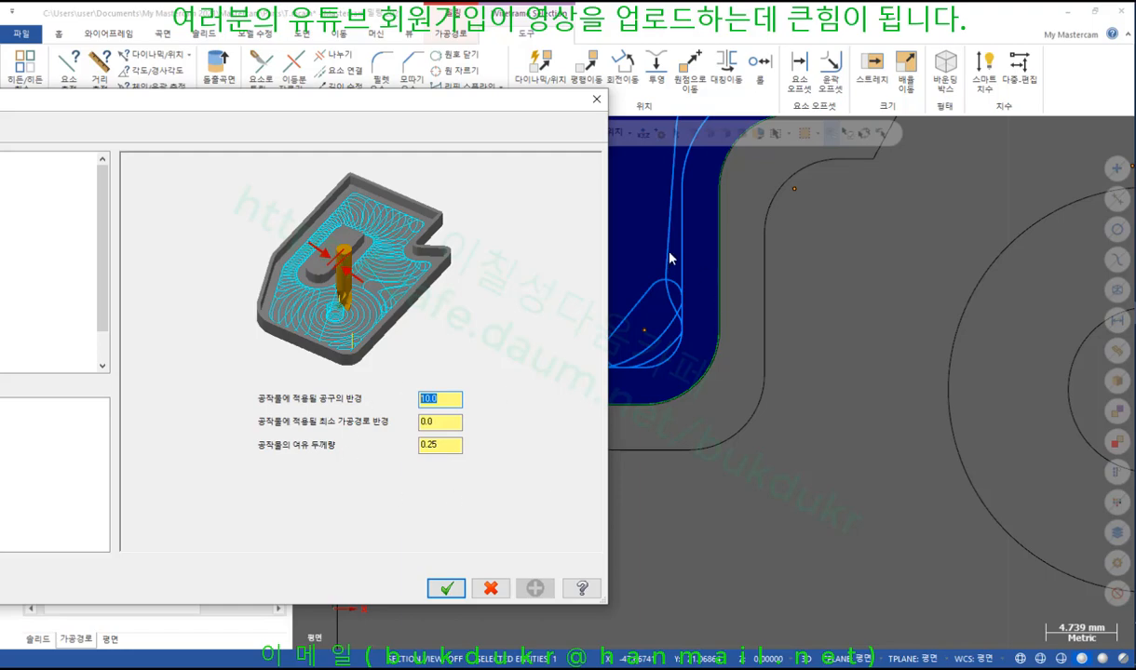
{"action": "left_click", "coordinate": [446, 588]}
Step: Backplot operation 3 until the tool enters the rounded inner corner beside the dashed yellow circle
{"action": "scroll", "coordinate": [532, 284], "scroll_direction": "down", "scroll_amount": 5}
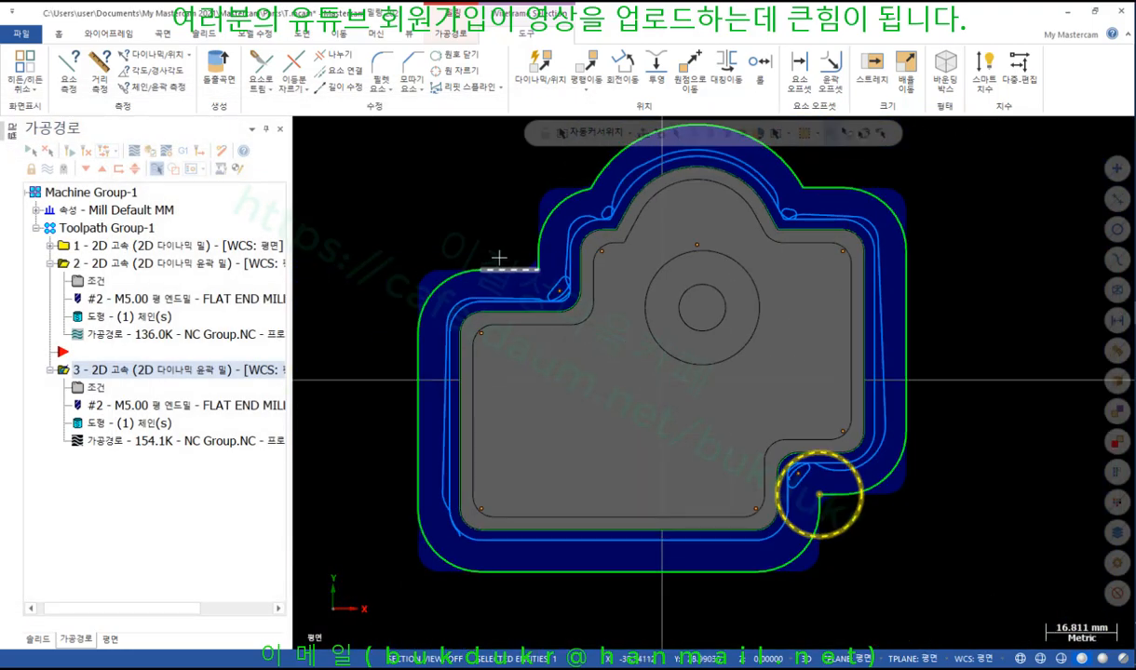
{"action": "scroll", "coordinate": [873, 559], "scroll_direction": "up", "scroll_amount": 5}
{"action": "scroll", "coordinate": [873, 559], "scroll_direction": "up", "scroll_amount": 1}
{"action": "scroll", "coordinate": [601, 338], "scroll_direction": "up", "scroll_amount": 3}
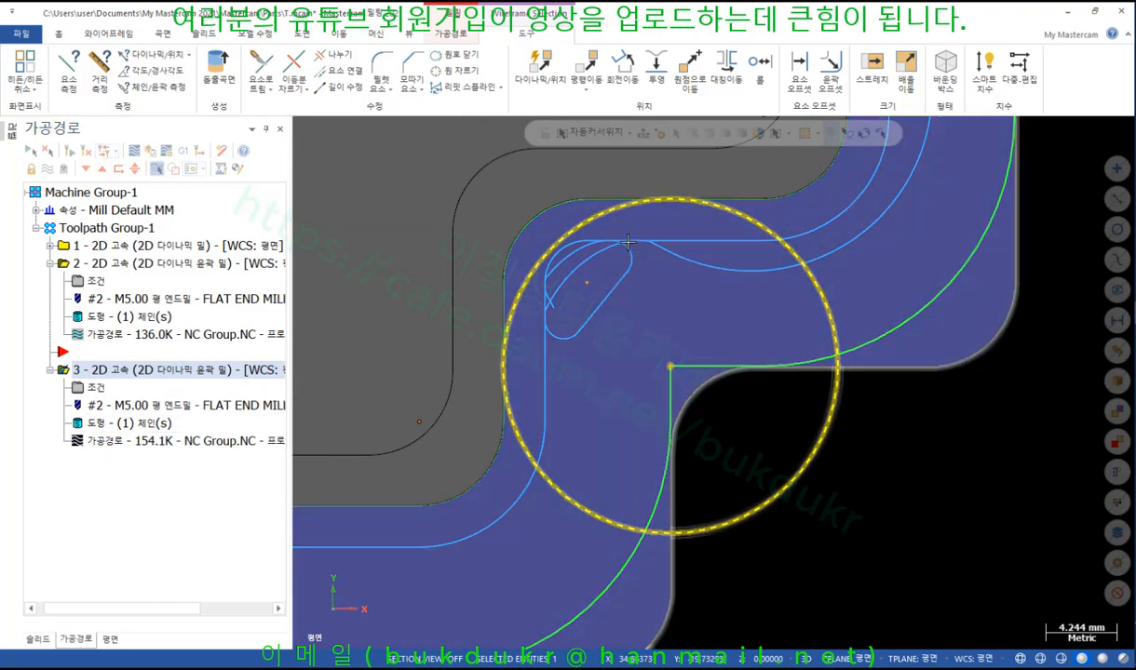
{"action": "left_click", "coordinate": [110, 444]}
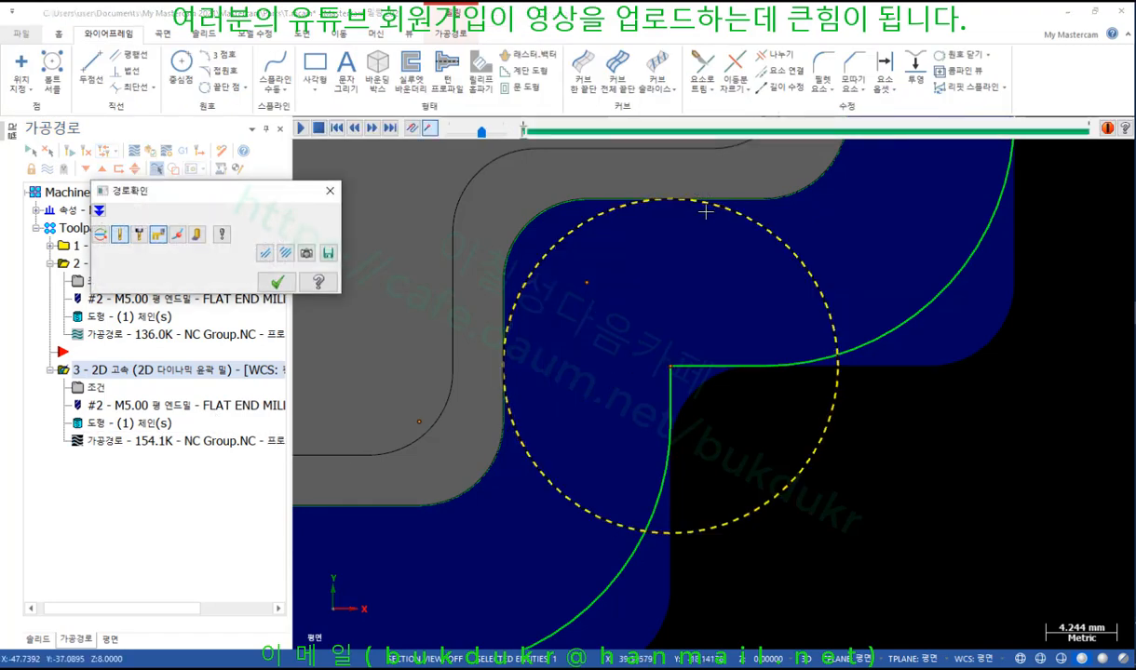
{"action": "mouse_move", "coordinate": [522, 133]}
{"action": "left_mouse_down"}
{"action": "mouse_move", "coordinate": [901, 132]}
{"action": "mouse_move", "coordinate": [860, 131]}
{"action": "left_mouse_up"}
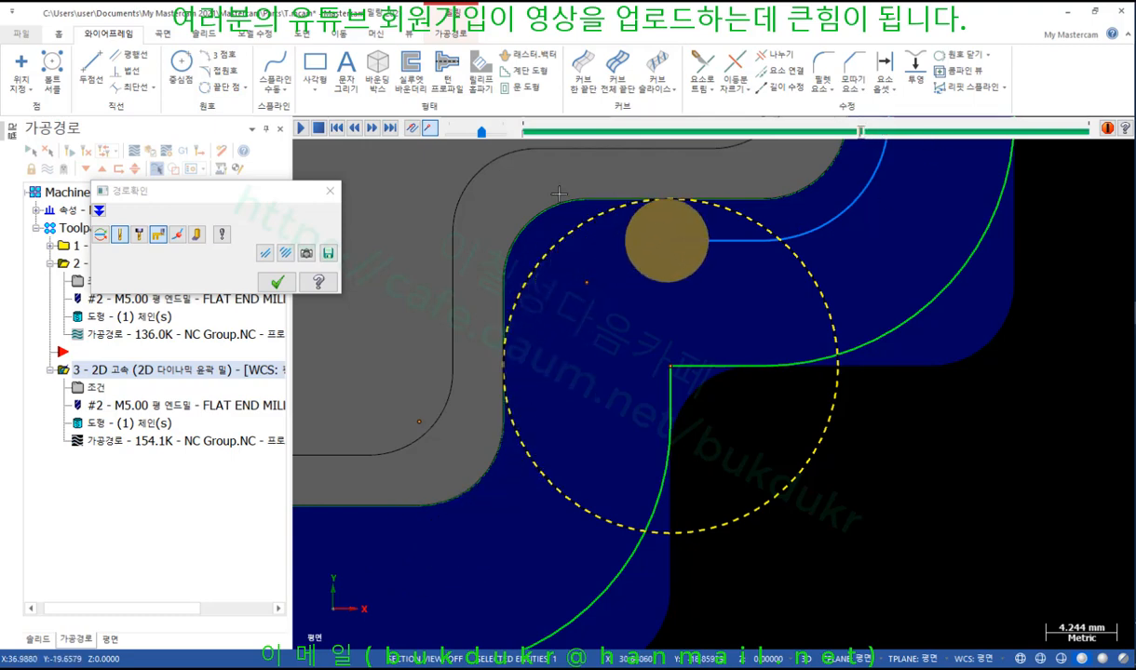
{"action": "scroll", "coordinate": [532, 188], "scroll_direction": "up", "scroll_amount": 3}
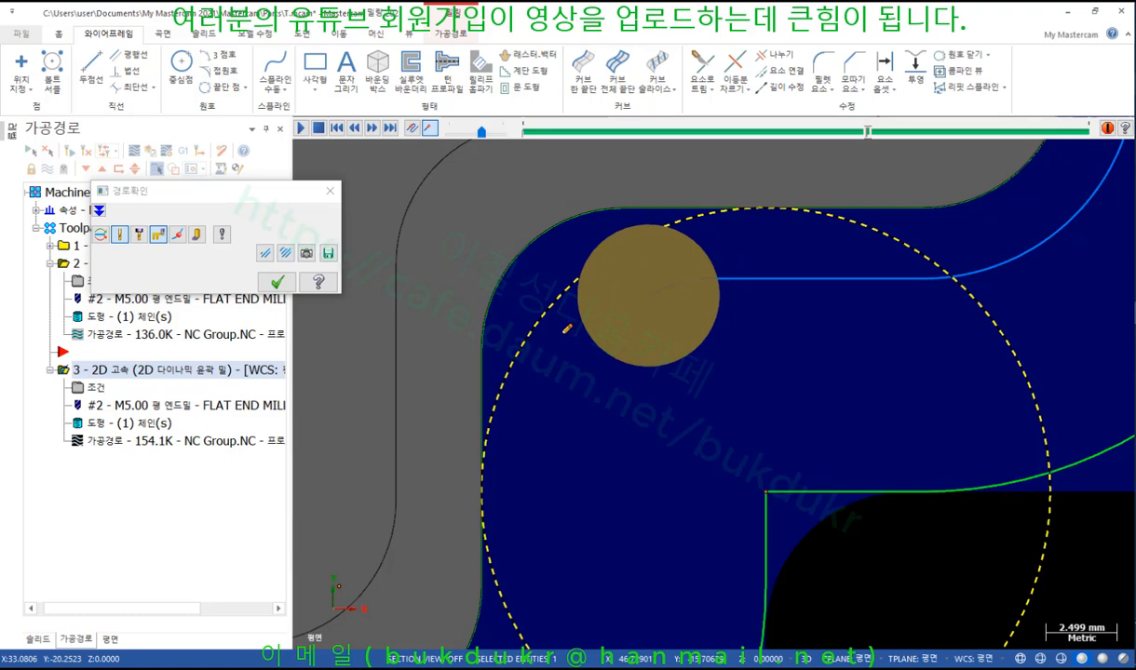
Step: Mark the corner area beside the tool and its path direction with freehand annotations, then dismiss the annotations
{"action": "mouse_move", "coordinate": [545, 272]}
{"action": "left_mouse_down"}
{"action": "mouse_move", "coordinate": [486, 312]}
{"action": "mouse_move", "coordinate": [654, 196]}
{"action": "mouse_move", "coordinate": [543, 270]}
{"action": "left_mouse_up"}
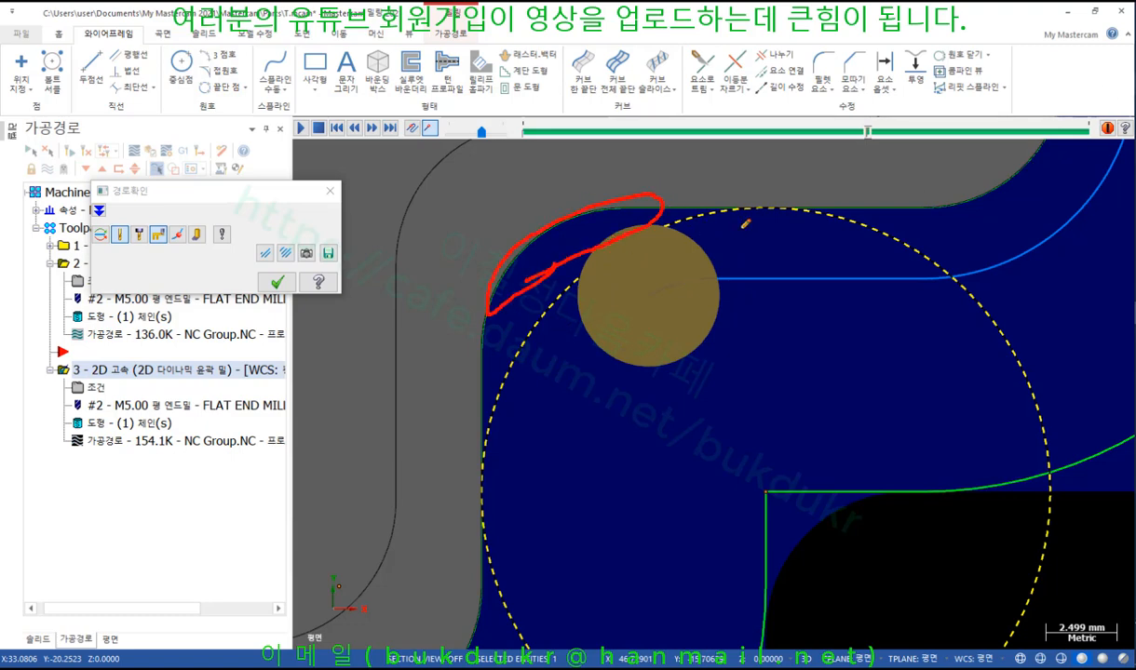
{"action": "left_click_drag", "start_coordinate": [742, 226], "coordinate": [593, 241]}
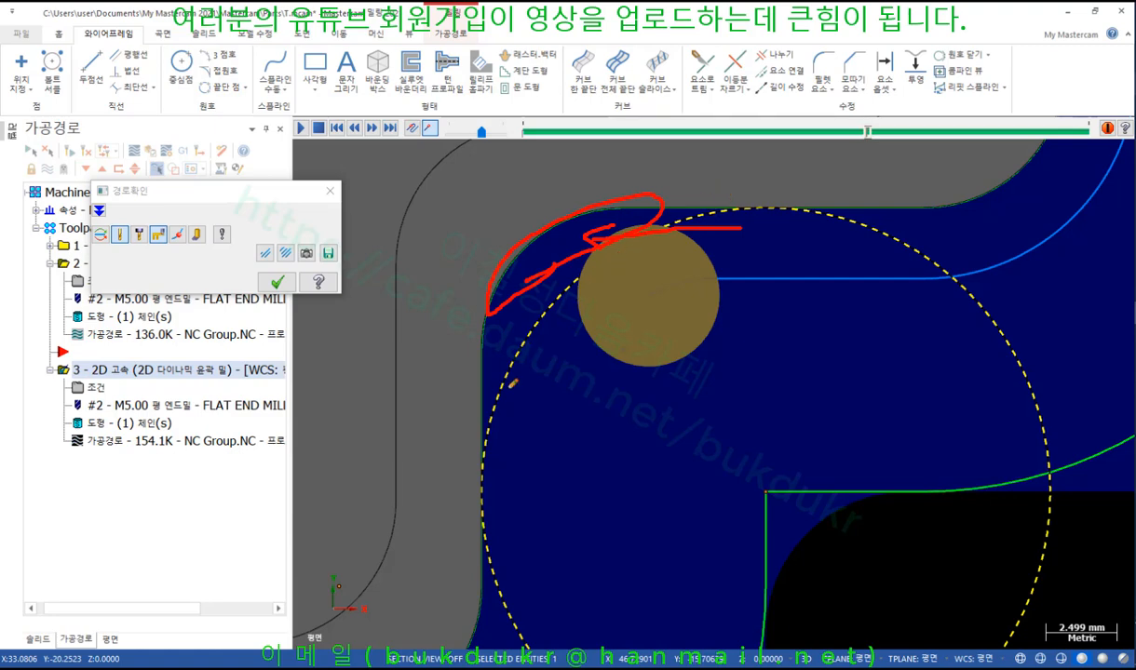
{"action": "mouse_move", "coordinate": [478, 419]}
{"action": "left_mouse_down"}
{"action": "mouse_move", "coordinate": [467, 321]}
{"action": "mouse_move", "coordinate": [619, 194]}
{"action": "mouse_move", "coordinate": [740, 195]}
{"action": "mouse_move", "coordinate": [557, 330]}
{"action": "mouse_move", "coordinate": [475, 465]}
{"action": "left_mouse_up"}
{"action": "mouse_move", "coordinate": [866, 267]}
{"action": "left_mouse_down"}
{"action": "mouse_move", "coordinate": [652, 287]}
{"action": "mouse_move", "coordinate": [701, 290]}
{"action": "left_mouse_up"}
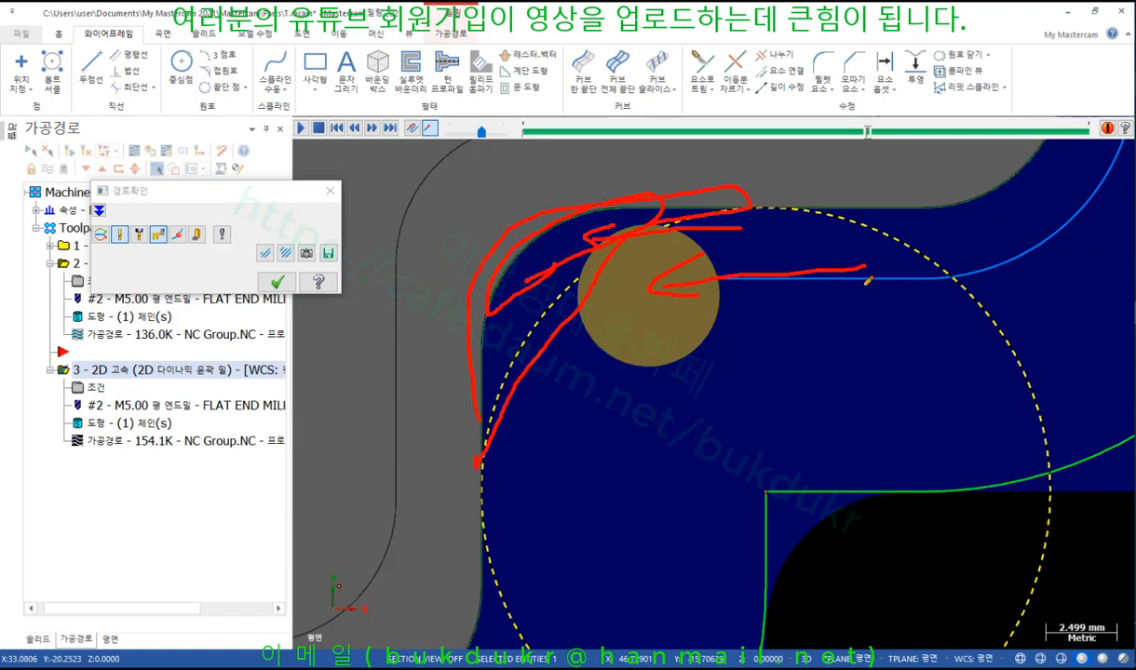
{"action": "right_click", "coordinate": [824, 280]}
{"action": "left_click", "coordinate": [885, 435]}
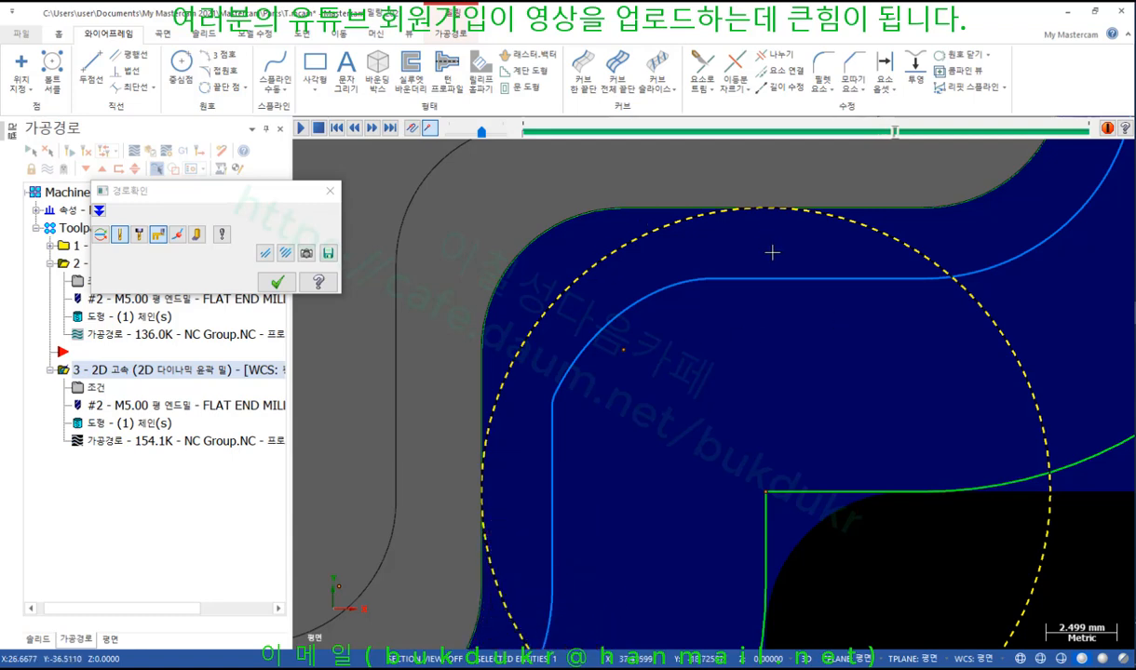
Step: Backplot operation 3 with the swept cut area shown, stepping the tool through the rounded inner corner to the path's end
{"action": "left_click_drag", "start_coordinate": [896, 133], "coordinate": [1063, 144]}
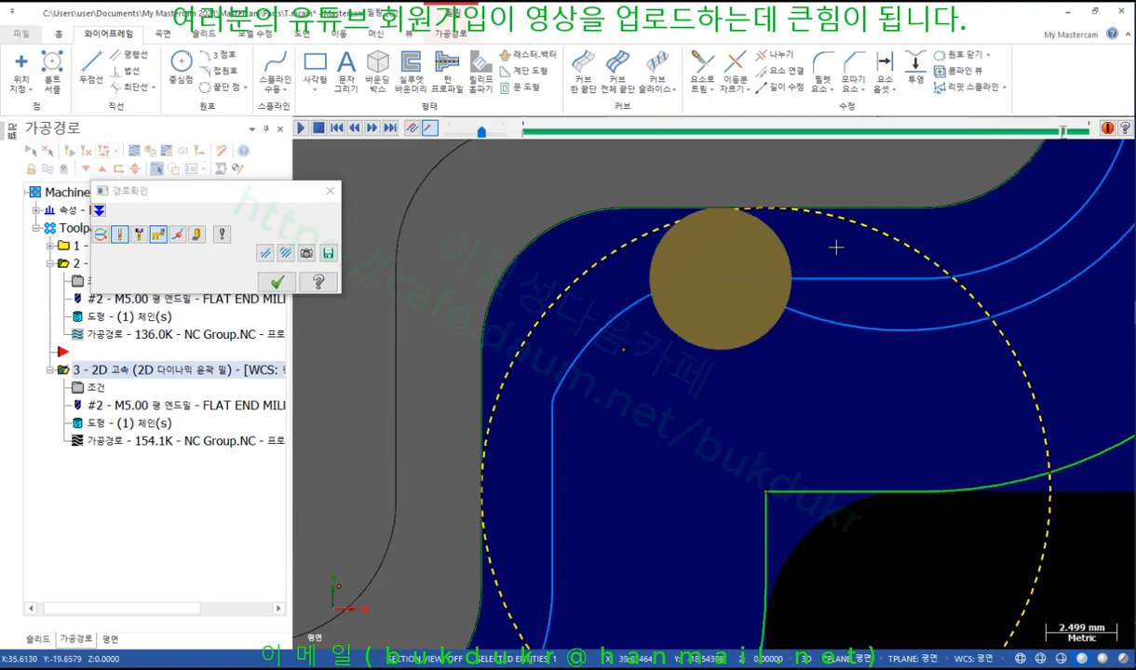
{"action": "left_click", "coordinate": [199, 237]}
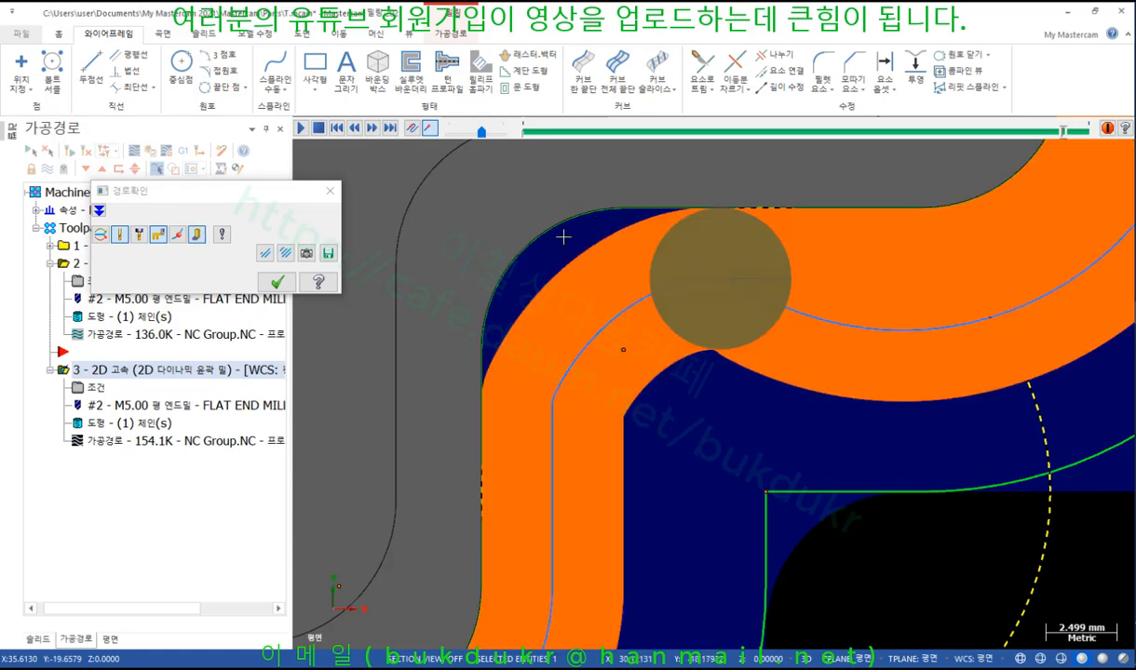
{"action": "key", "text": "s"}
{"action": "key", "text": "s"}
{"action": "key", "text": "s"}
{"action": "key", "text": "s"}
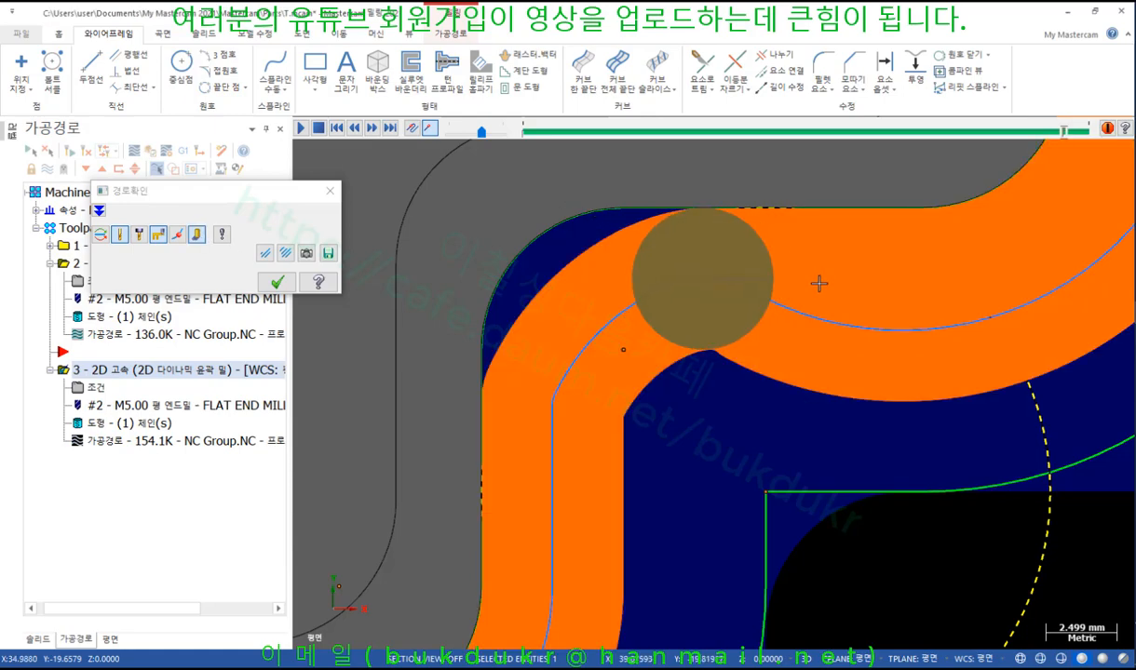
{"action": "key", "text": "s"}
{"action": "key", "text": "s"}
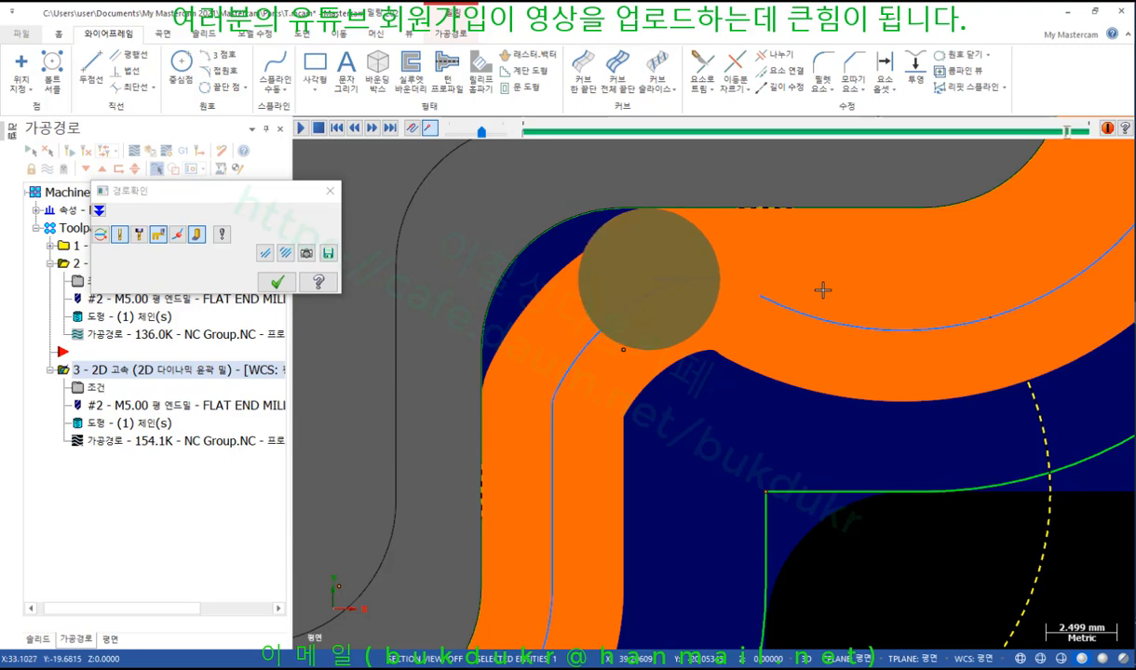
{"action": "key", "text": "s"}
{"action": "key", "text": "s"}
{"action": "key", "text": "s"}
{"action": "key", "text": "s"}
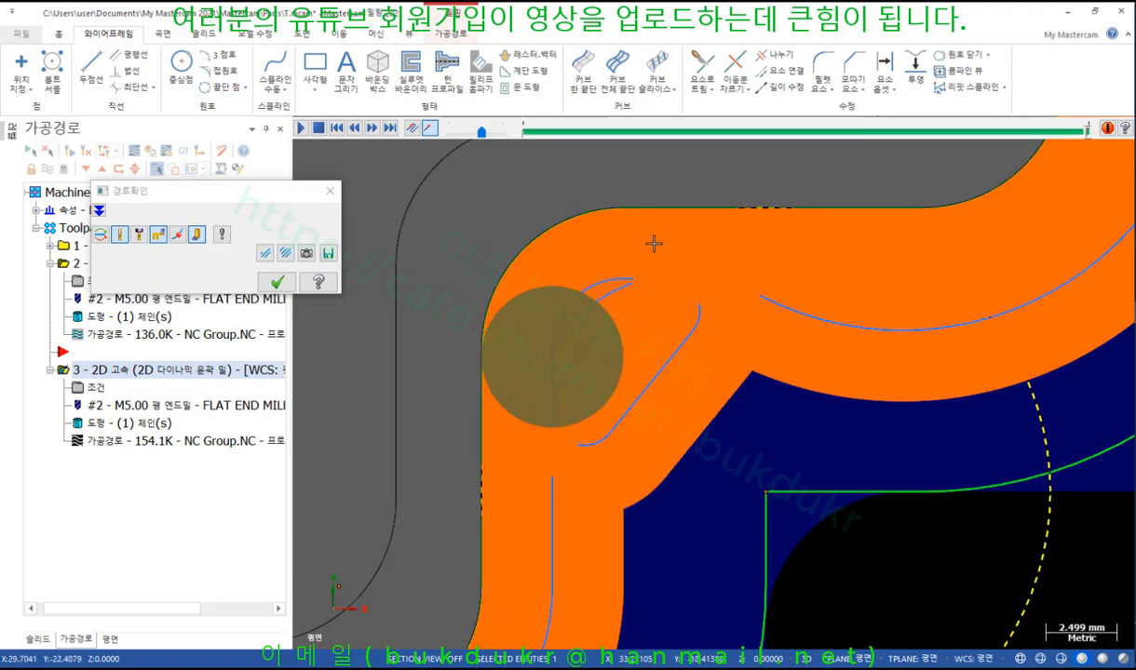
{"action": "left_click", "coordinate": [294, 284]}
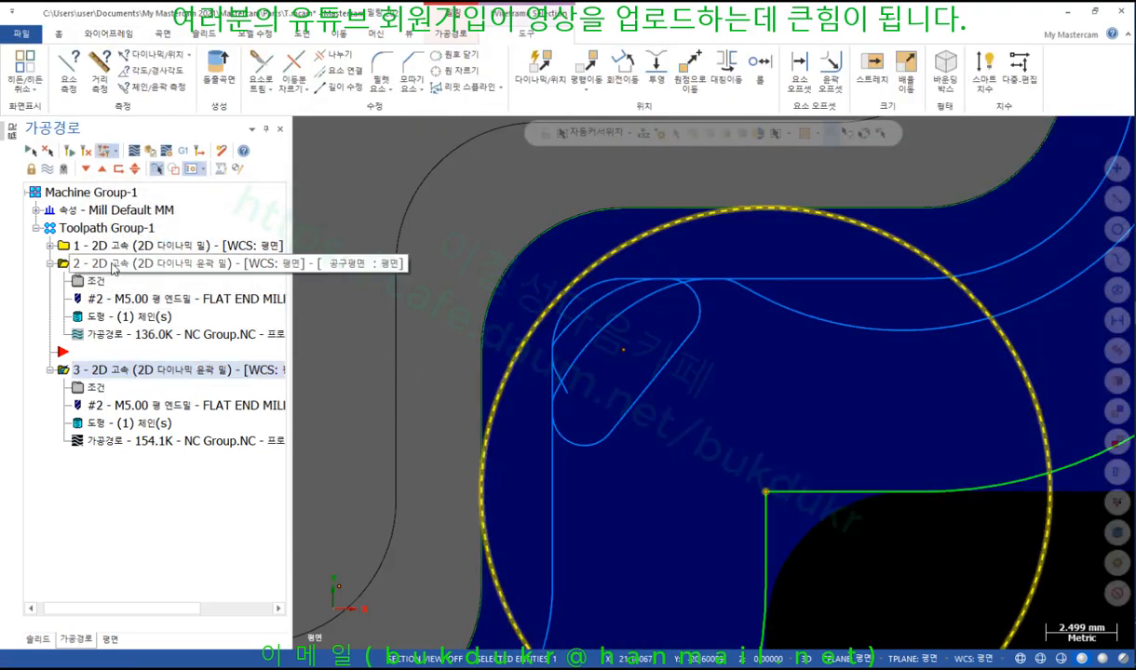
Step: Display operation 2's toolpath and mark its corner path against operation 3's larger-radius route with freehand annotations
{"action": "left_click", "coordinate": [113, 266]}
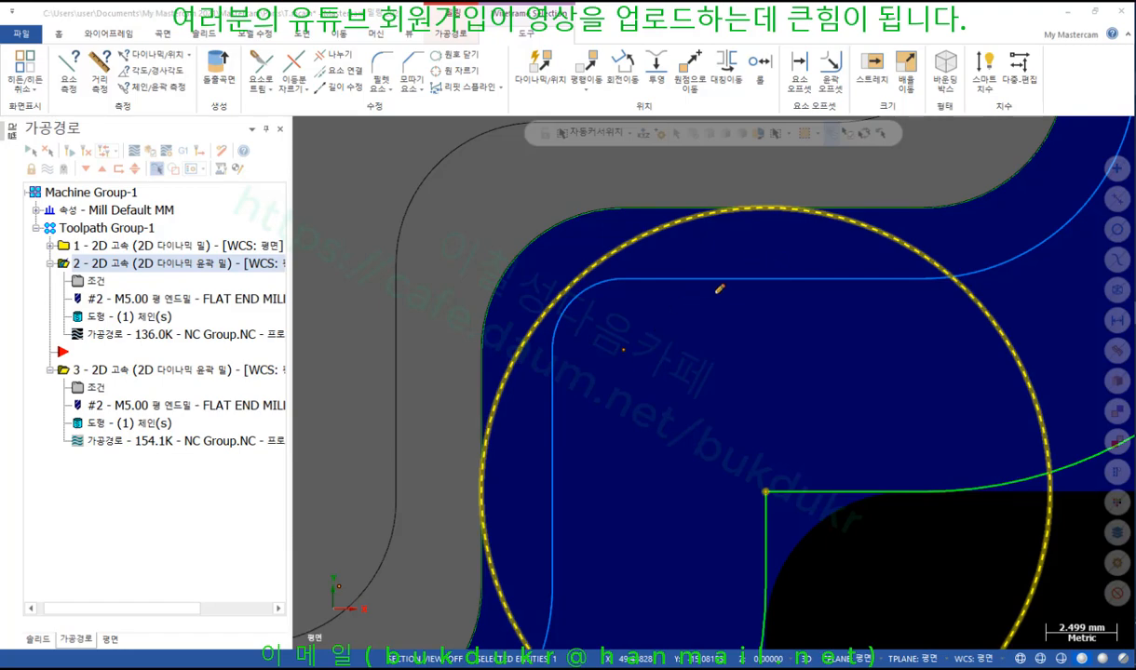
{"action": "mouse_move", "coordinate": [871, 279]}
{"action": "left_mouse_down"}
{"action": "mouse_move", "coordinate": [576, 282]}
{"action": "mouse_move", "coordinate": [546, 406]}
{"action": "mouse_move", "coordinate": [546, 592]}
{"action": "left_mouse_up"}
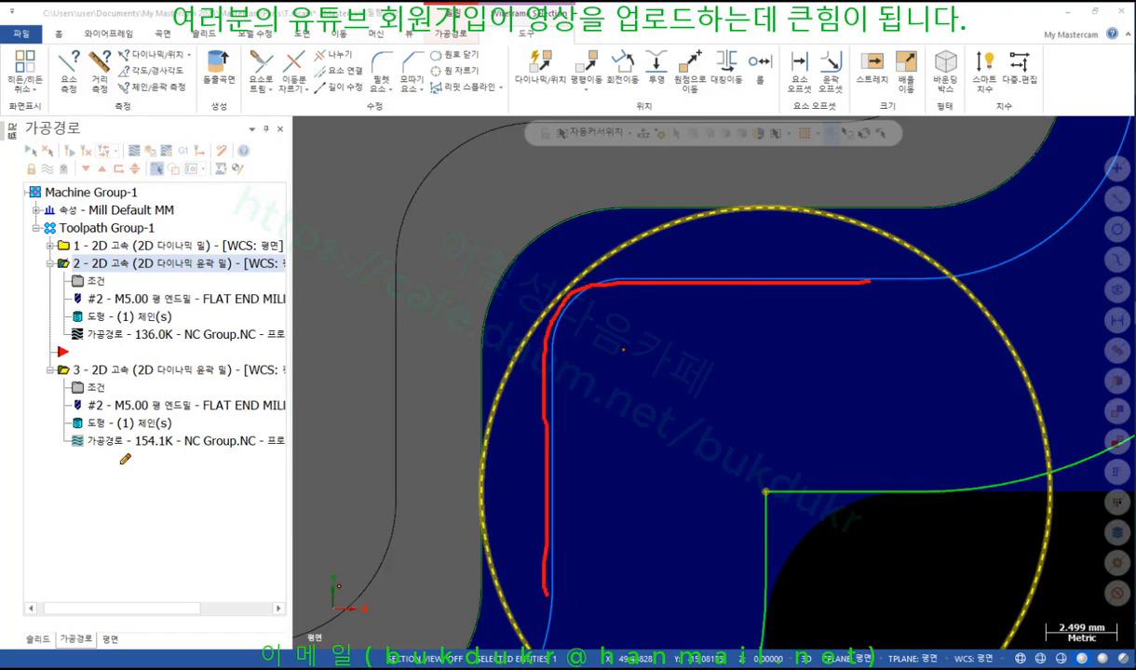
{"action": "mouse_move", "coordinate": [125, 459]}
{"action": "left_mouse_down"}
{"action": "mouse_move", "coordinate": [148, 337]}
{"action": "mouse_move", "coordinate": [331, 446]}
{"action": "mouse_move", "coordinate": [95, 458]}
{"action": "left_mouse_up"}
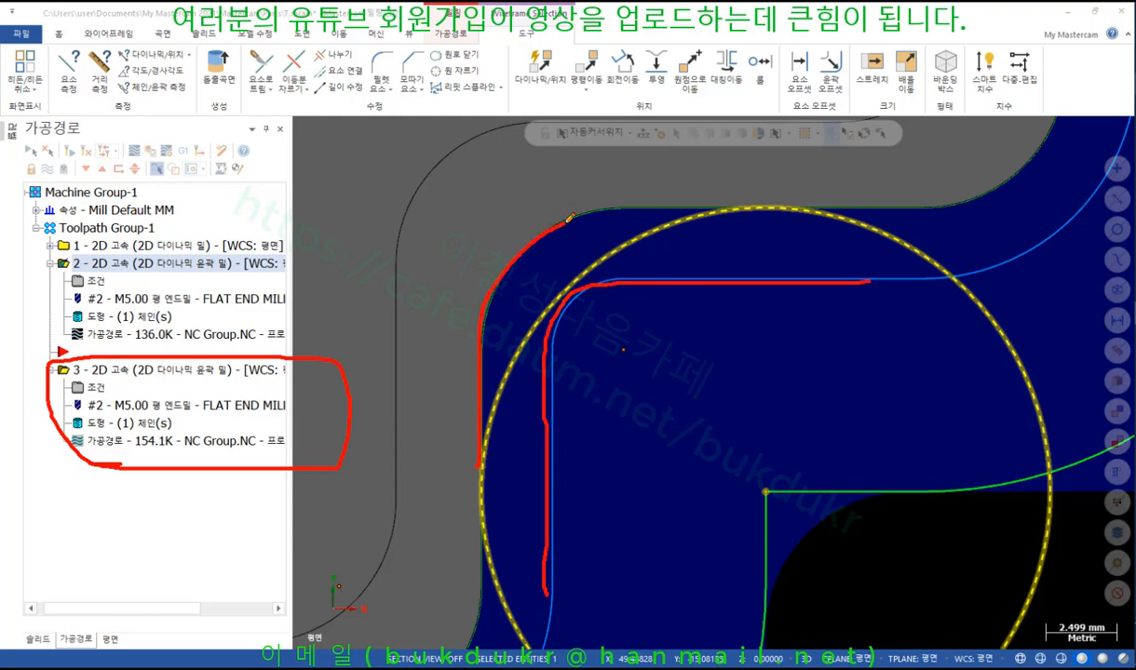
{"action": "mouse_move", "coordinate": [703, 216]}
{"action": "left_mouse_down"}
{"action": "mouse_move", "coordinate": [573, 246]}
{"action": "mouse_move", "coordinate": [504, 315]}
{"action": "mouse_move", "coordinate": [463, 417]}
{"action": "mouse_move", "coordinate": [465, 505]}
{"action": "left_mouse_up"}
{"action": "mouse_move", "coordinate": [1053, 263]}
{"action": "left_mouse_down"}
{"action": "mouse_move", "coordinate": [968, 306]}
{"action": "mouse_move", "coordinate": [759, 289]}
{"action": "mouse_move", "coordinate": [607, 335]}
{"action": "mouse_move", "coordinate": [556, 512]}
{"action": "mouse_move", "coordinate": [556, 647]}
{"action": "left_mouse_up"}
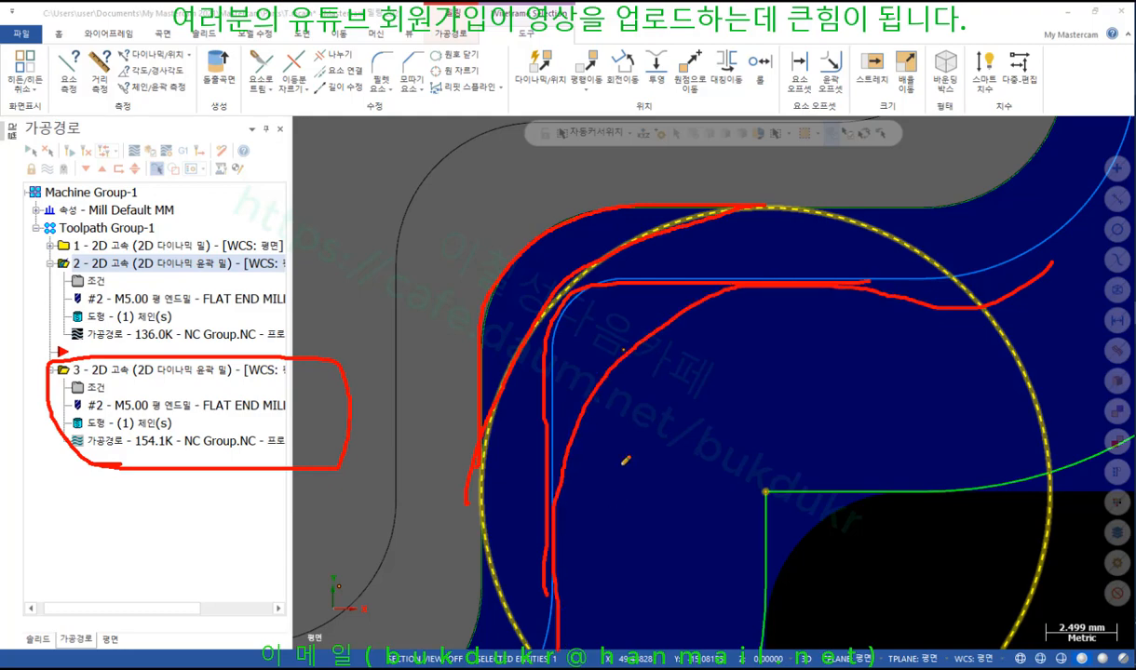
{"action": "left_click_drag", "start_coordinate": [538, 319], "coordinate": [500, 442]}
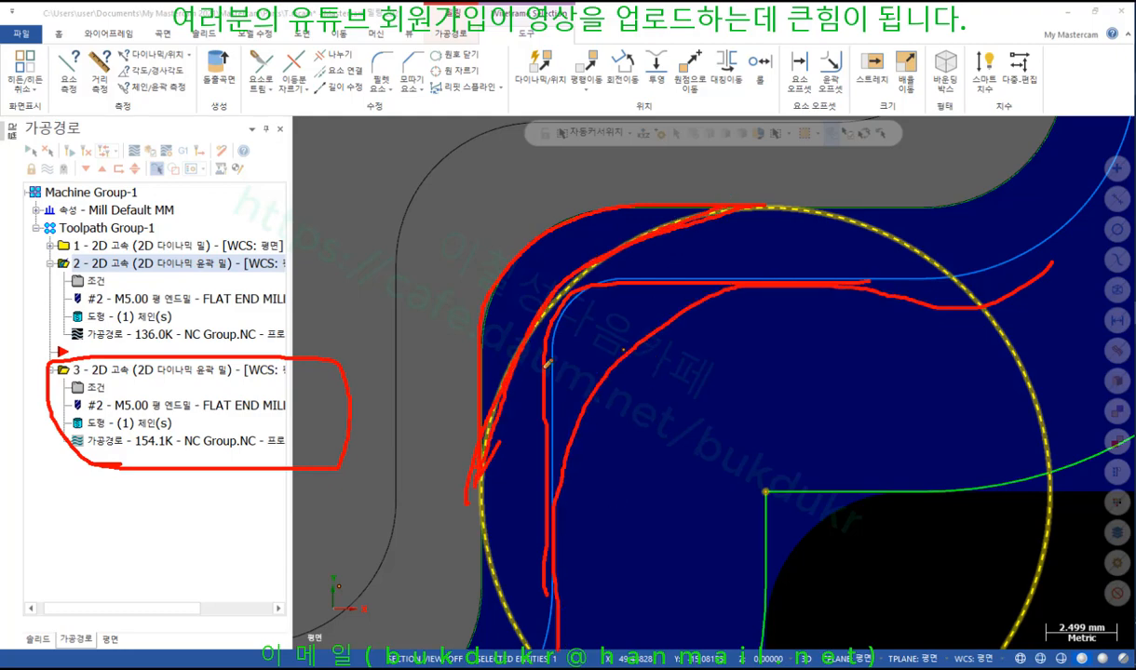
{"action": "mouse_move", "coordinate": [810, 226]}
{"action": "left_mouse_down"}
{"action": "mouse_move", "coordinate": [780, 214]}
{"action": "mouse_move", "coordinate": [560, 265]}
{"action": "mouse_move", "coordinate": [600, 466]}
{"action": "left_mouse_up"}
{"action": "mouse_move", "coordinate": [773, 191]}
{"action": "left_mouse_down"}
{"action": "mouse_move", "coordinate": [583, 194]}
{"action": "mouse_move", "coordinate": [488, 465]}
{"action": "left_mouse_up"}
{"action": "right_click", "coordinate": [700, 227]}
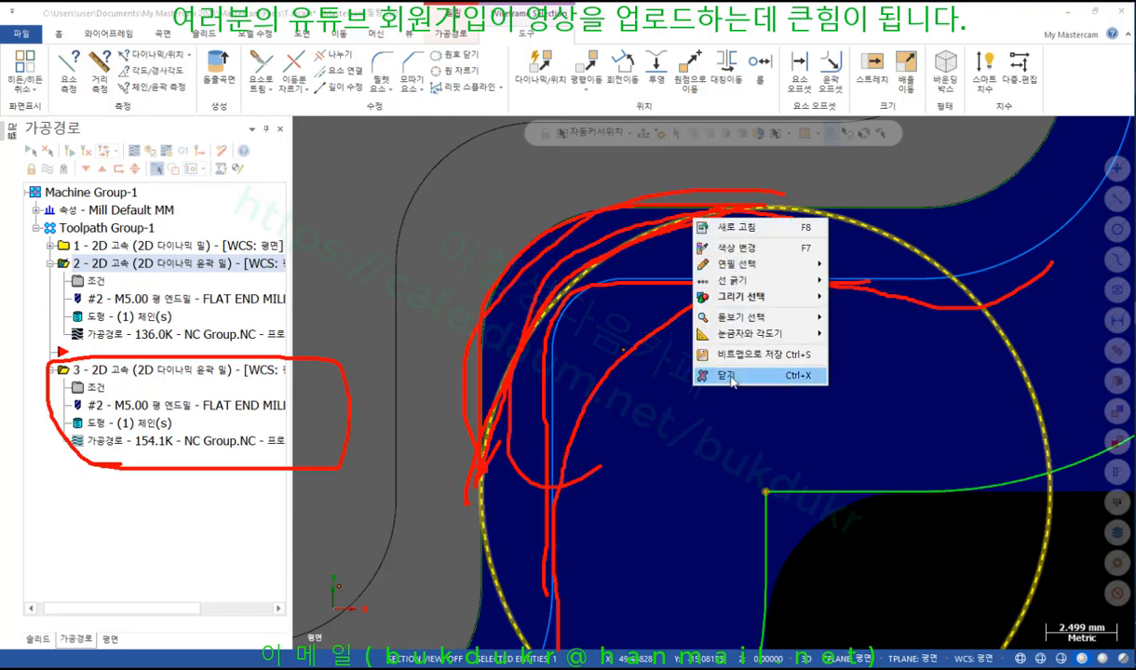
{"action": "left_click", "coordinate": [735, 374]}
Step: Set operation 3's contour wall shaping tool radius to 20 and regenerate its toolpath
{"action": "left_click", "coordinate": [94, 388]}
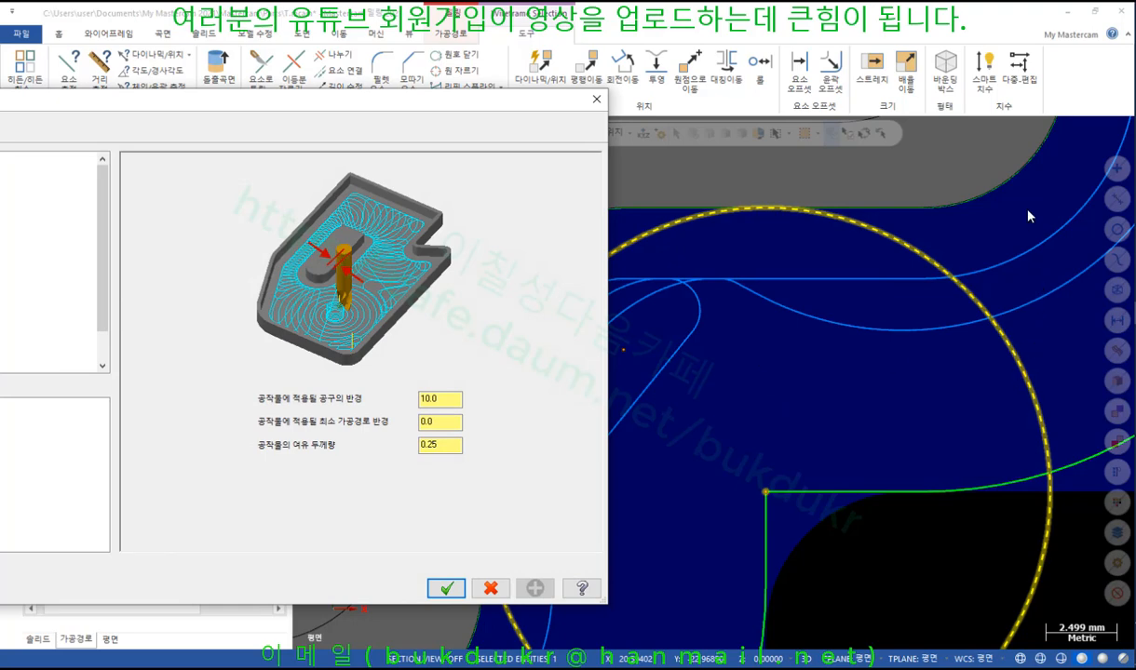
{"action": "left_click", "coordinate": [433, 444]}
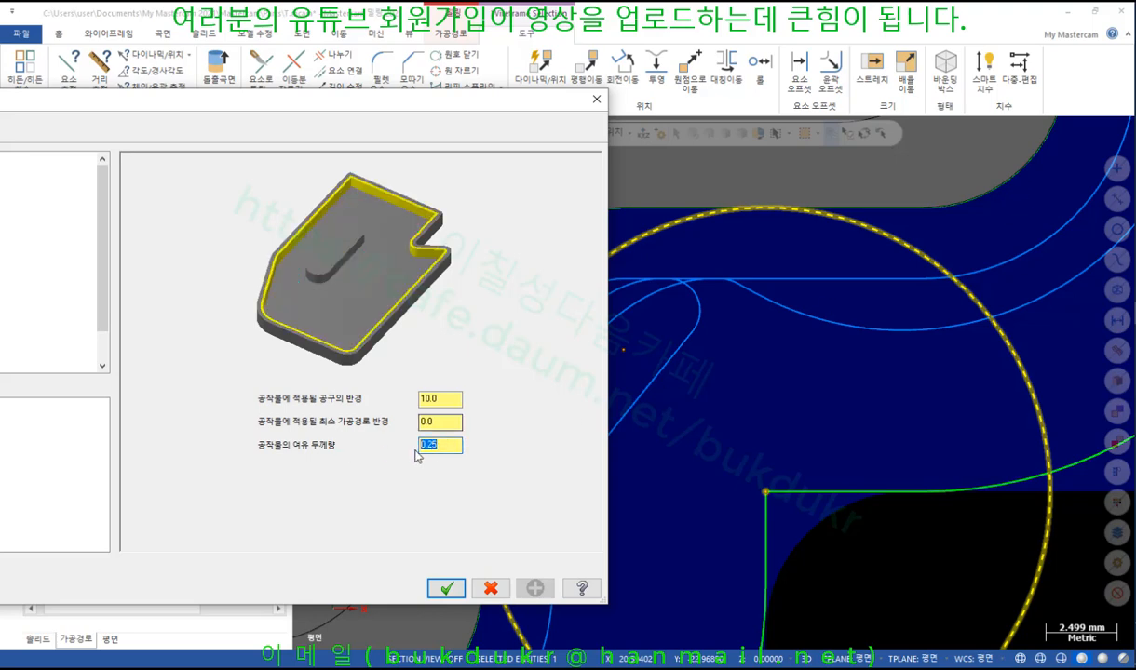
{"action": "left_click", "coordinate": [457, 398]}
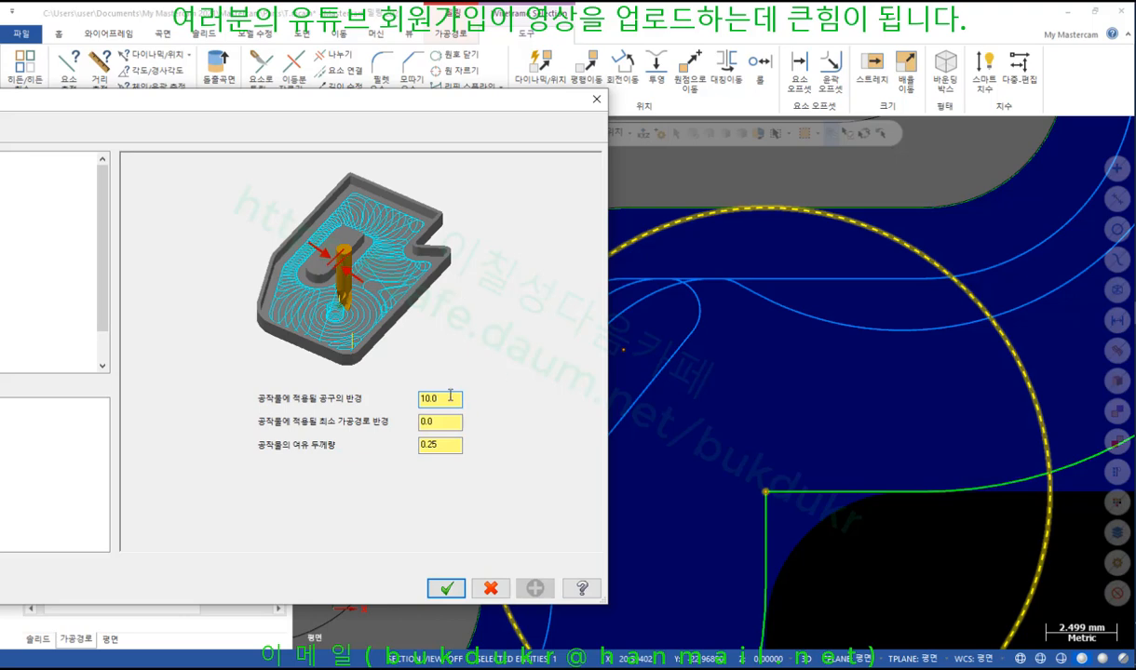
{"action": "left_click_drag", "start_coordinate": [450, 395], "coordinate": [394, 402]}
{"action": "left_click", "coordinate": [447, 587]}
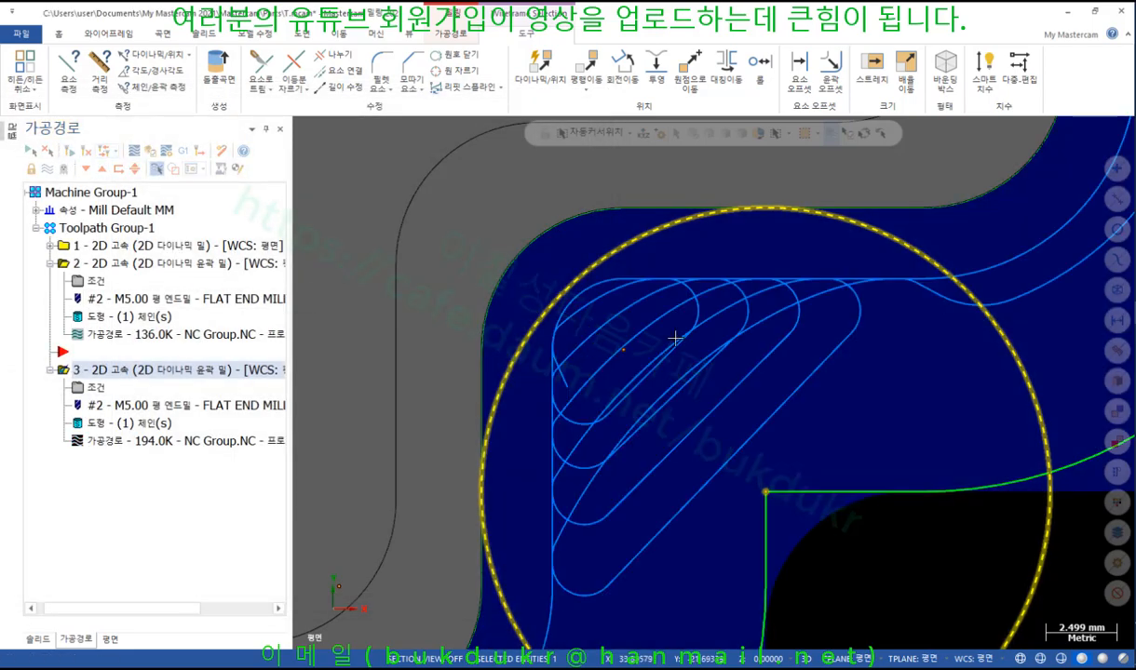
Step: Backplot the regenerated operation 3 until the tool has made its first pass through the inner corner
{"action": "scroll", "coordinate": [656, 233], "scroll_direction": "down", "scroll_amount": 2}
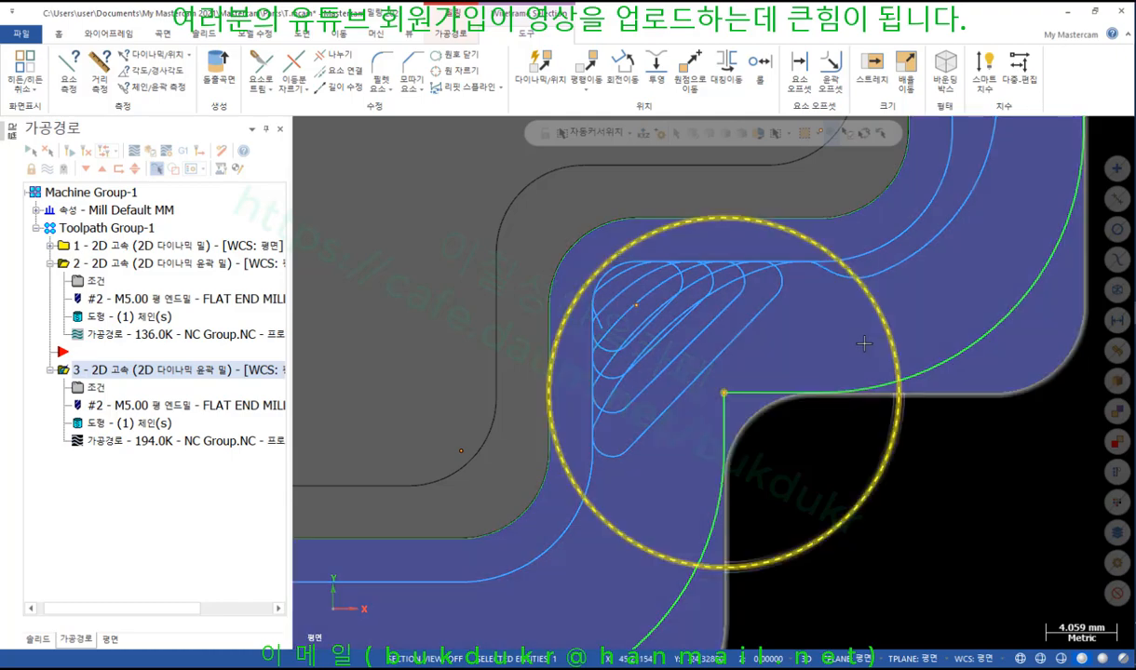
{"action": "left_click", "coordinate": [103, 446]}
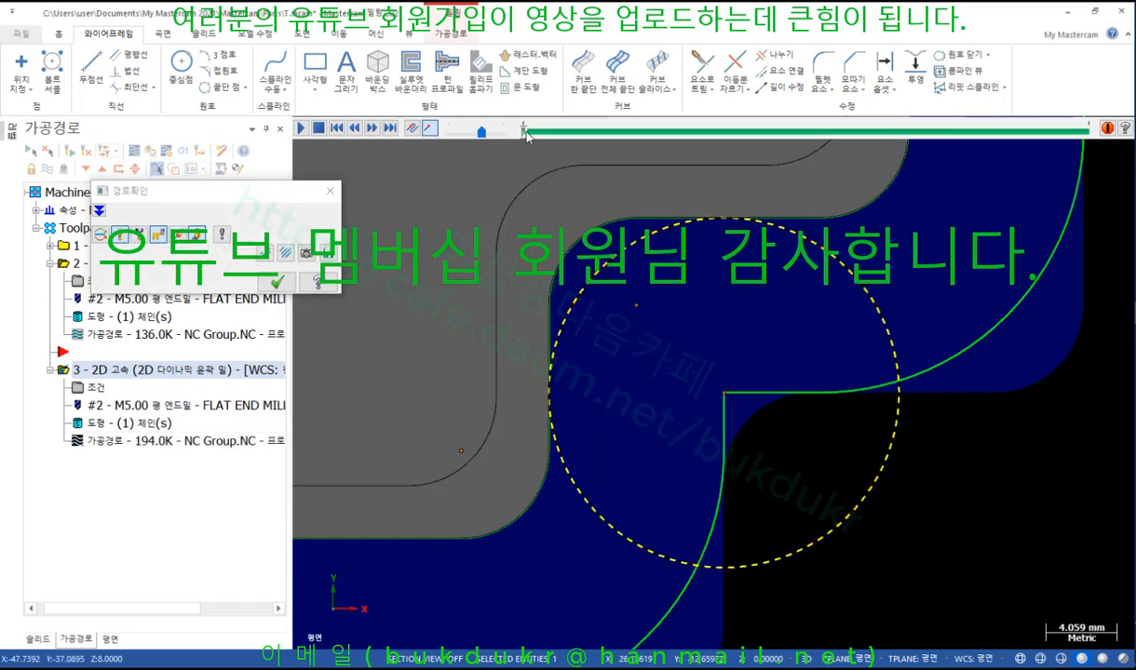
{"action": "mouse_move", "coordinate": [526, 133]}
{"action": "left_mouse_down"}
{"action": "mouse_move", "coordinate": [723, 144]}
{"action": "mouse_move", "coordinate": [801, 134]}
{"action": "left_mouse_up"}
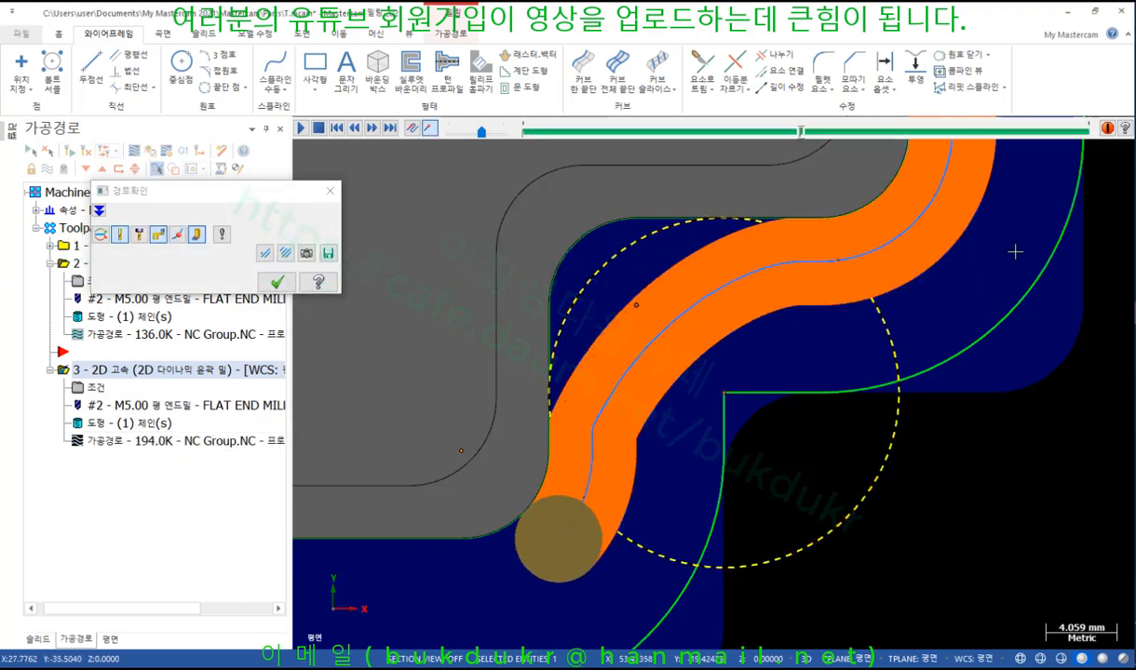
Step: Mark the uncut corner stock and the first pass's path with freehand annotations, then dismiss the annotations
{"action": "mouse_move", "coordinate": [551, 395]}
{"action": "left_mouse_down"}
{"action": "mouse_move", "coordinate": [658, 162]}
{"action": "mouse_move", "coordinate": [720, 236]}
{"action": "mouse_move", "coordinate": [549, 424]}
{"action": "left_mouse_up"}
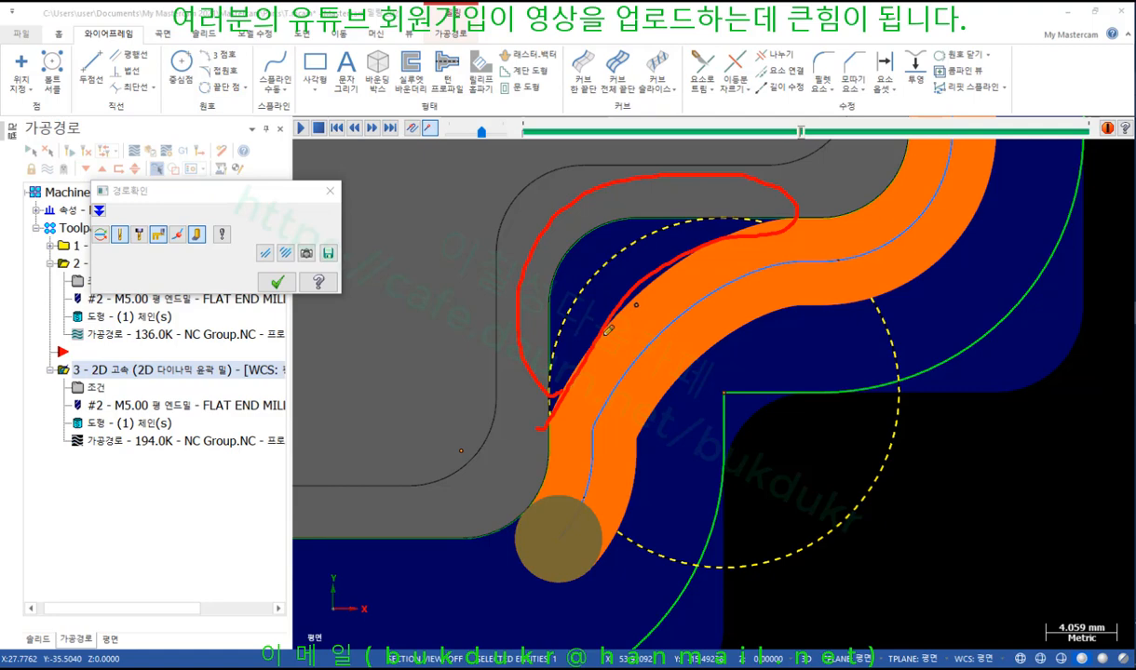
{"action": "mouse_move", "coordinate": [584, 262]}
{"action": "left_mouse_down"}
{"action": "mouse_move", "coordinate": [574, 334]}
{"action": "mouse_move", "coordinate": [599, 316]}
{"action": "left_mouse_up"}
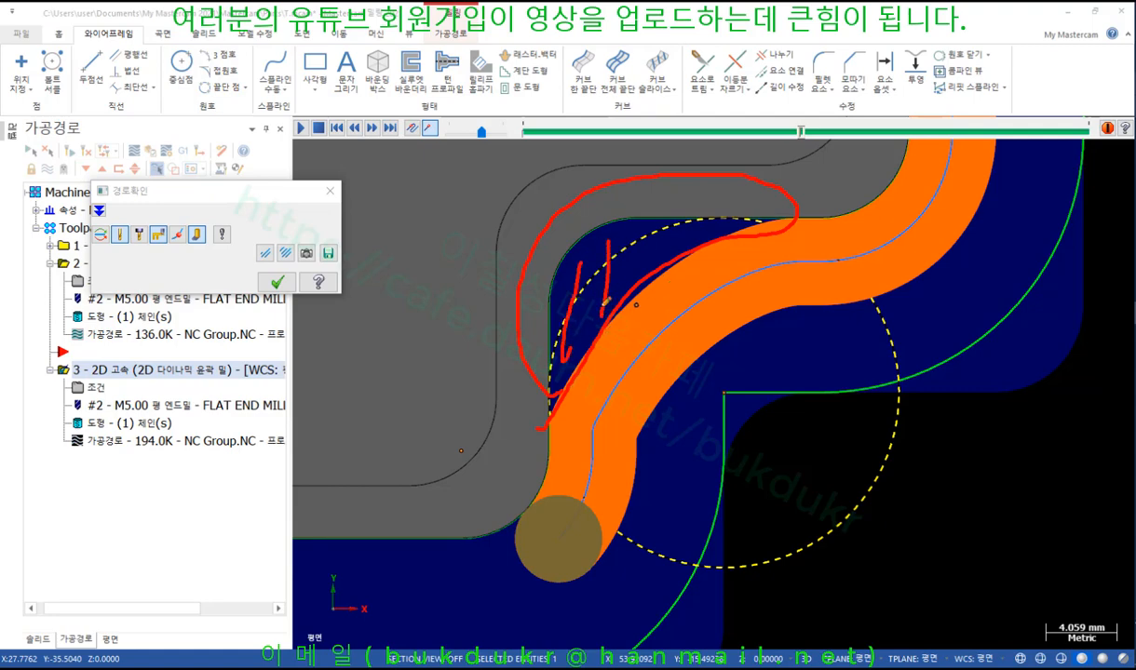
{"action": "left_click_drag", "start_coordinate": [626, 248], "coordinate": [617, 289]}
{"action": "mouse_move", "coordinate": [642, 233]}
{"action": "left_mouse_down"}
{"action": "mouse_move", "coordinate": [637, 266]}
{"action": "mouse_move", "coordinate": [664, 251]}
{"action": "left_mouse_up"}
{"action": "left_click_drag", "start_coordinate": [702, 220], "coordinate": [696, 238]}
{"action": "mouse_move", "coordinate": [968, 241]}
{"action": "left_mouse_down"}
{"action": "mouse_move", "coordinate": [790, 263]}
{"action": "mouse_move", "coordinate": [589, 456]}
{"action": "mouse_move", "coordinate": [565, 582]}
{"action": "left_mouse_up"}
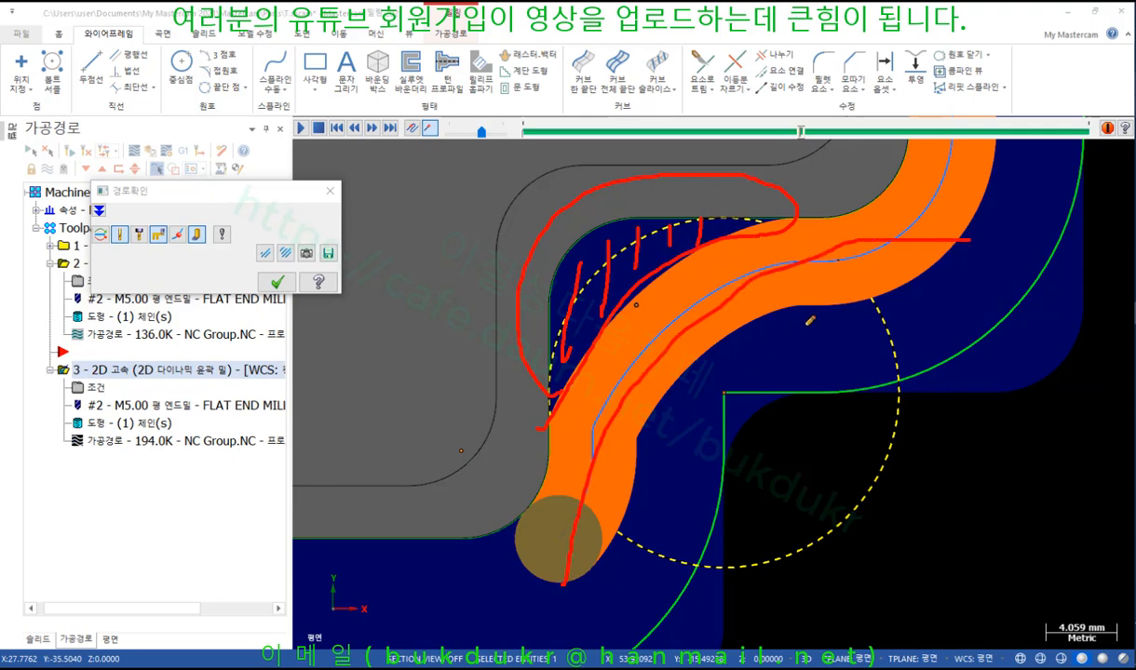
{"action": "right_click", "coordinate": [773, 328]}
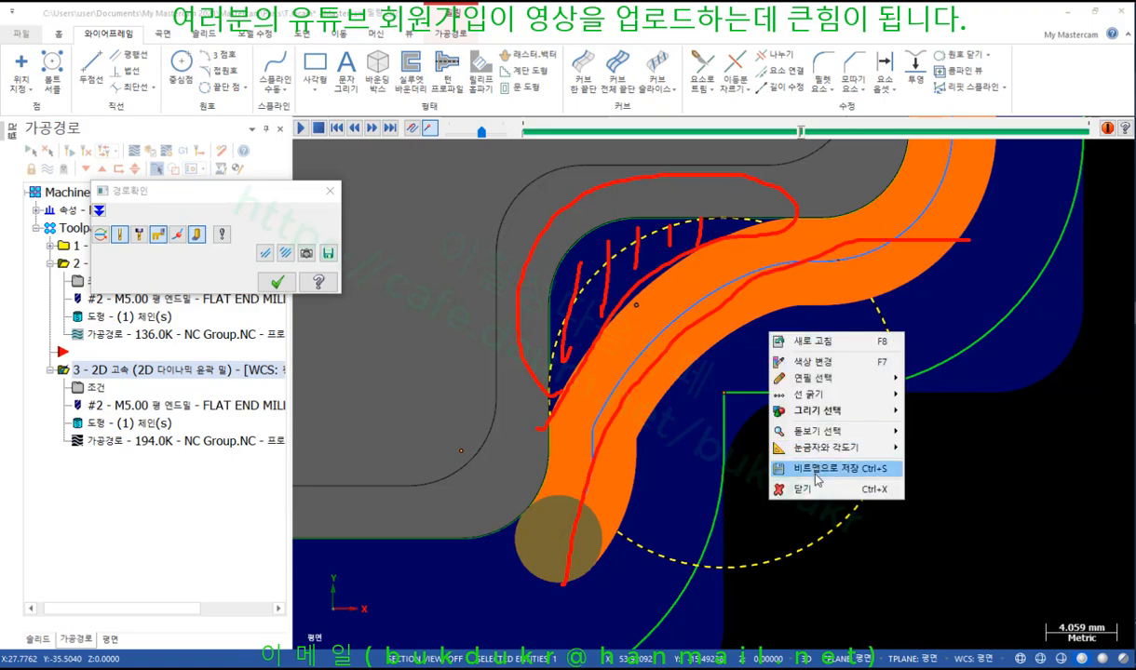
{"action": "left_click", "coordinate": [787, 463]}
Step: Run operation 3's backplot to the end of the toolpath, examine the cleared corner, and close the backplot
{"action": "left_click_drag", "start_coordinate": [798, 138], "coordinate": [1094, 129]}
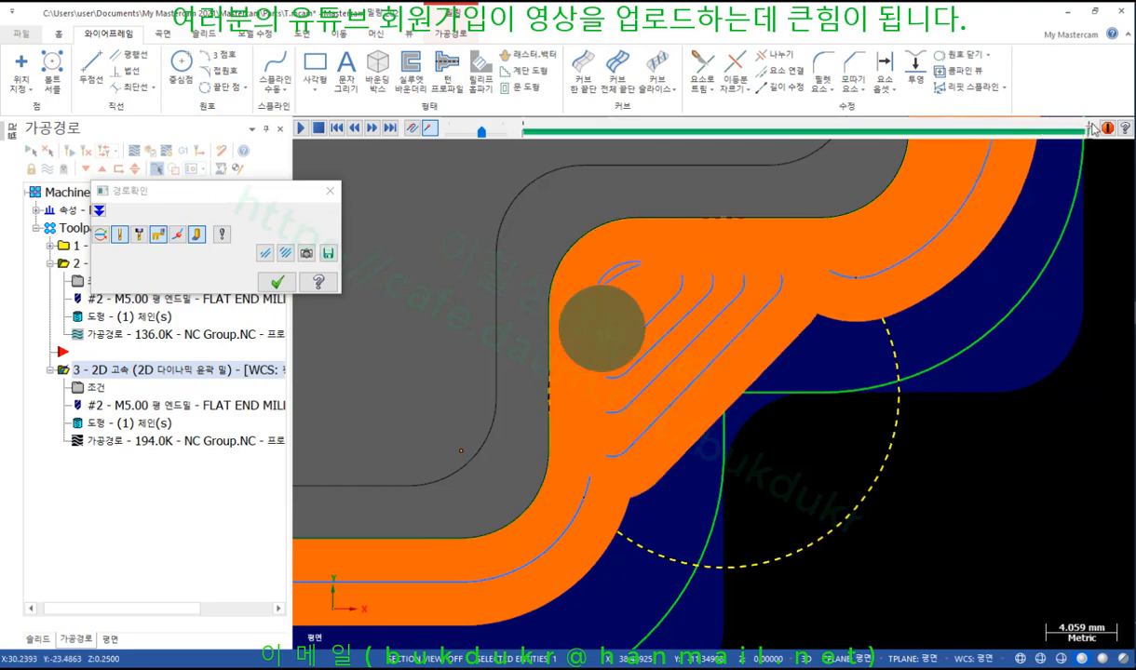
{"action": "scroll", "coordinate": [553, 378], "scroll_direction": "up", "scroll_amount": 2}
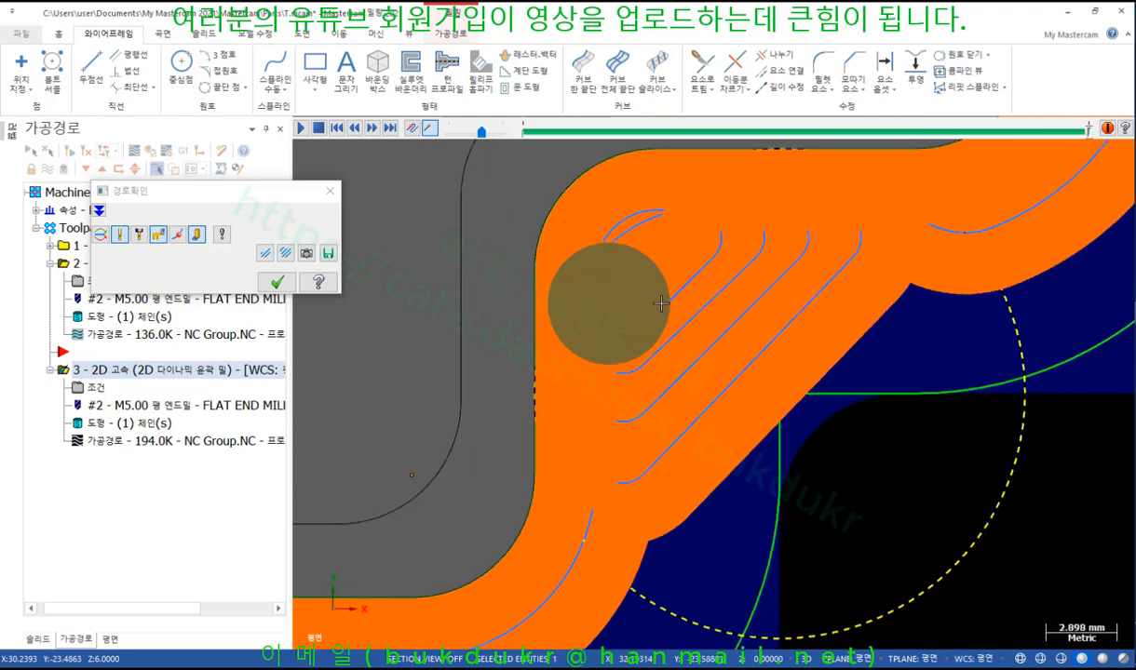
{"action": "left_click", "coordinate": [276, 283]}
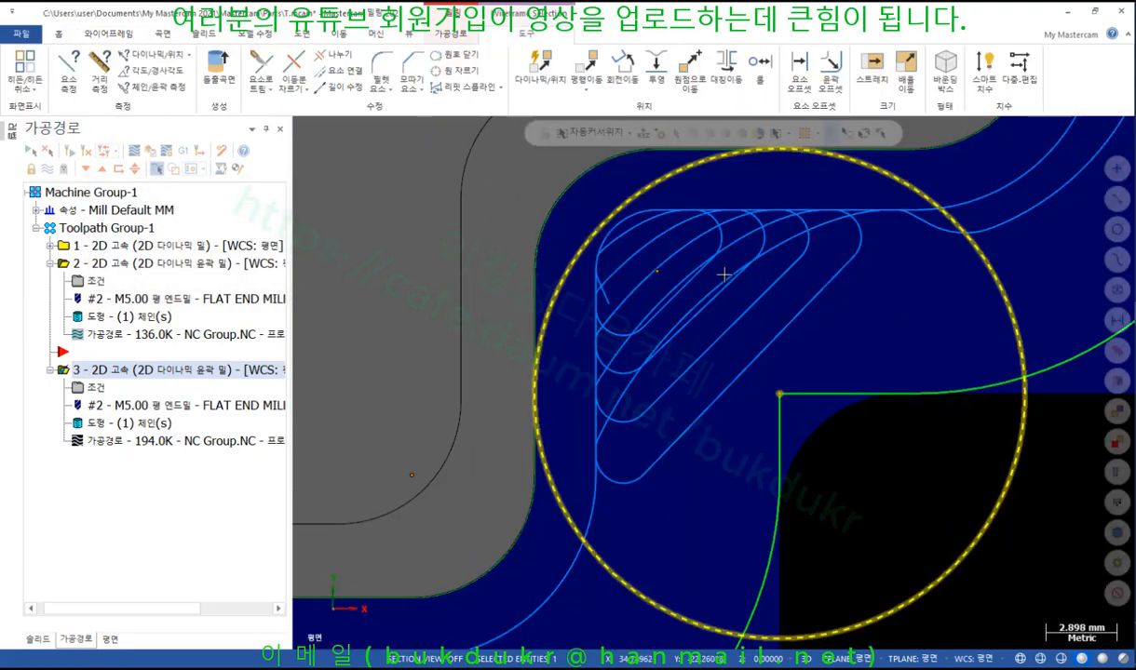
Step: Review operation 3's minimum toolpath radius parameter against the loop ends in the corner, leaving the parameters without changes
{"action": "double_click", "coordinate": [94, 388]}
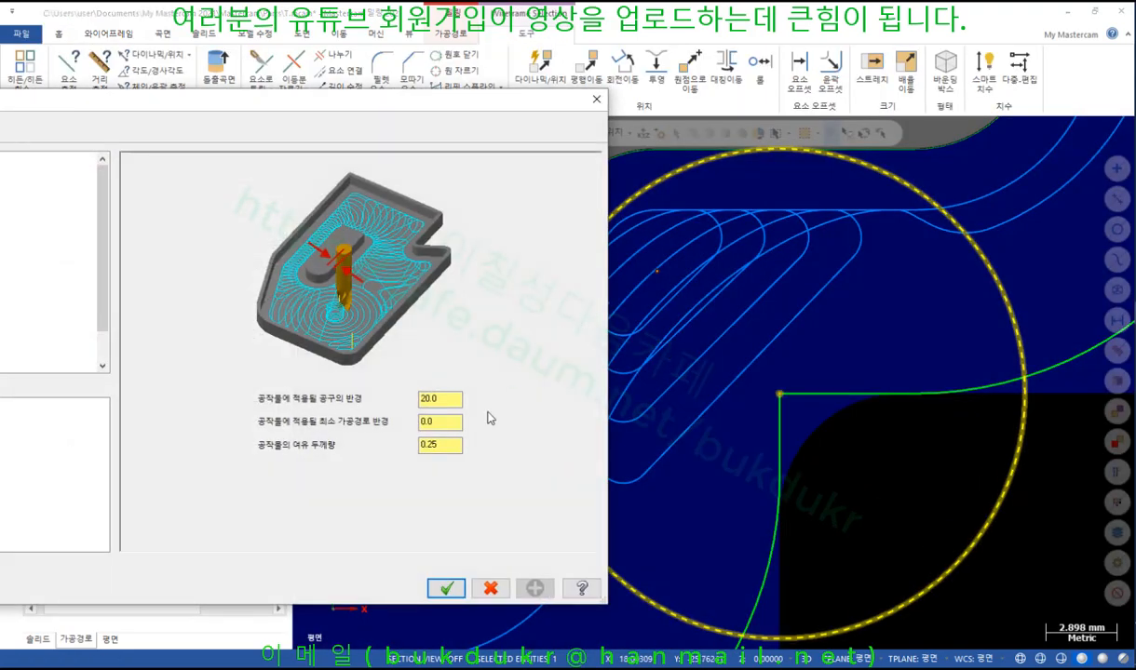
{"action": "left_click", "coordinate": [442, 424]}
{"action": "key", "text": "ctrl+alt+d"}
{"action": "mouse_move", "coordinate": [872, 266]}
{"action": "left_mouse_down"}
{"action": "mouse_move", "coordinate": [832, 226]}
{"action": "mouse_move", "coordinate": [893, 241]}
{"action": "left_mouse_up"}
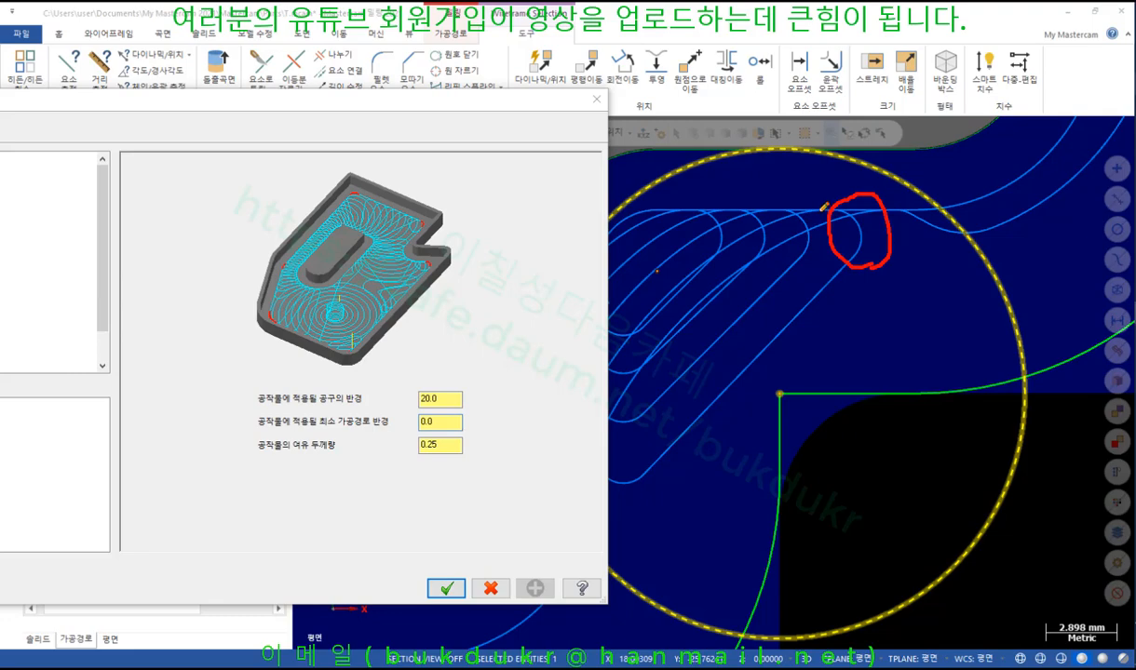
{"action": "left_click_drag", "start_coordinate": [253, 431], "coordinate": [392, 428]}
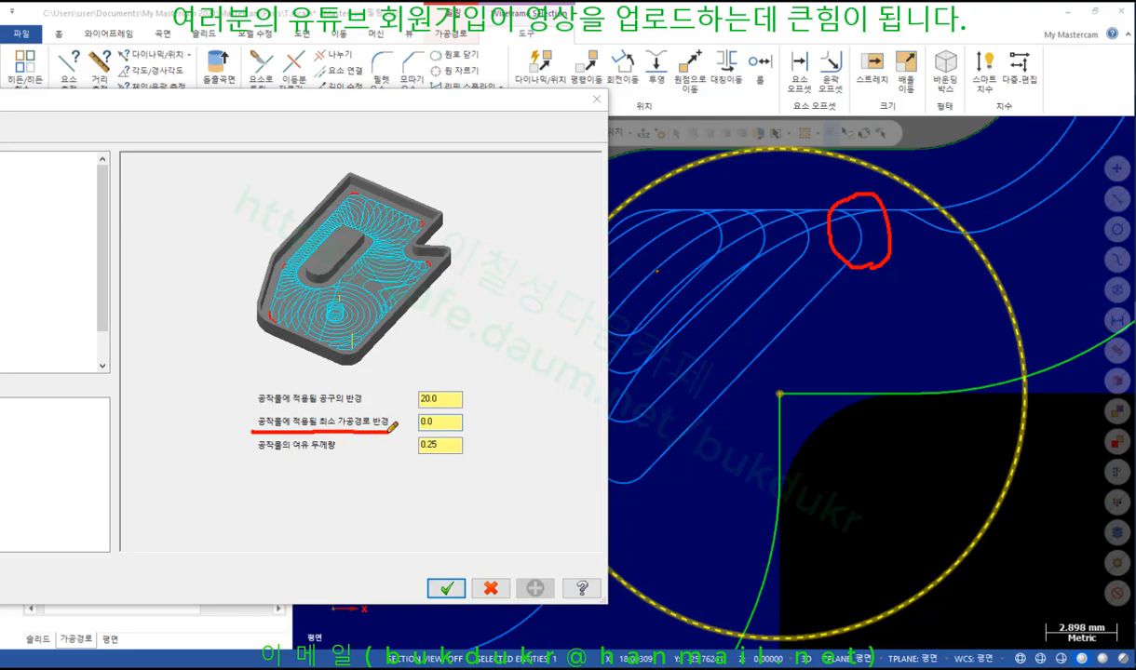
{"action": "right_click", "coordinate": [773, 312]}
{"action": "left_click", "coordinate": [842, 467]}
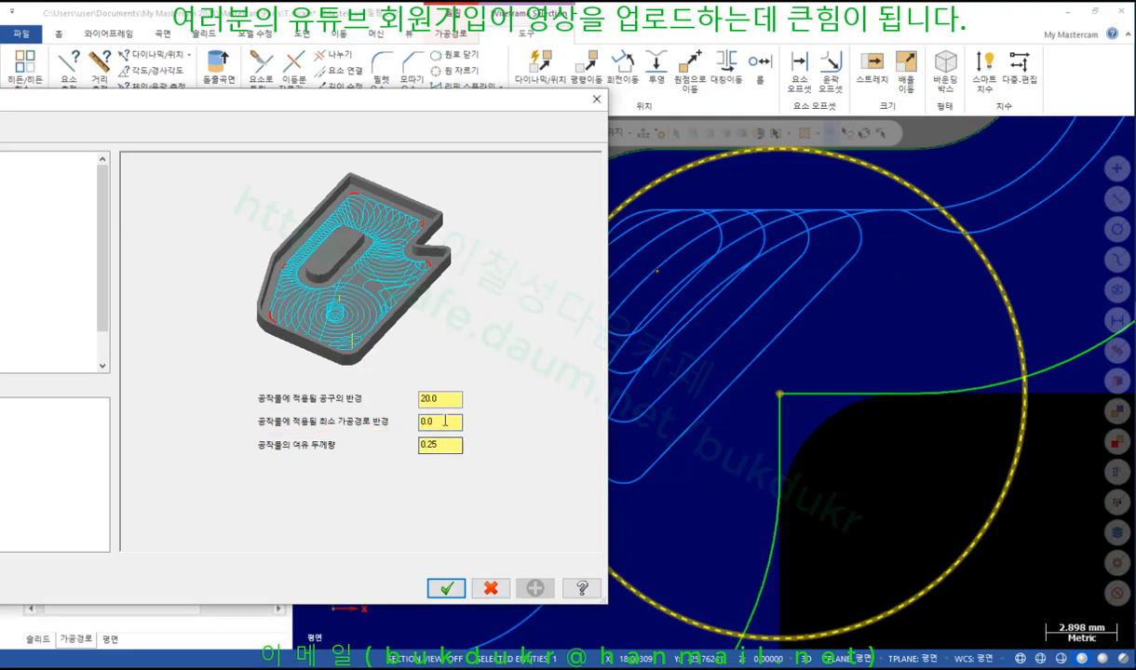
{"action": "left_click", "coordinate": [489, 589]}
{"action": "scroll", "coordinate": [420, 484], "scroll_direction": "up", "scroll_amount": 3}
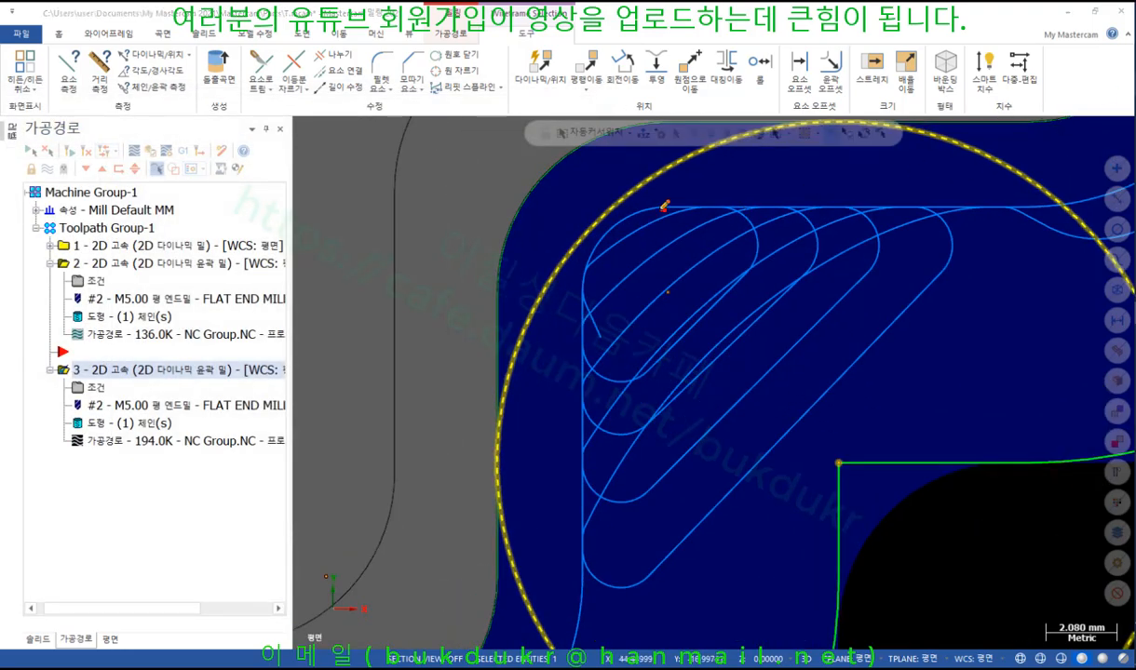
Step: Mark the rounded toolpath at the inner corner with freehand annotations, then dismiss the annotations
{"action": "left_click_drag", "start_coordinate": [614, 221], "coordinate": [588, 272]}
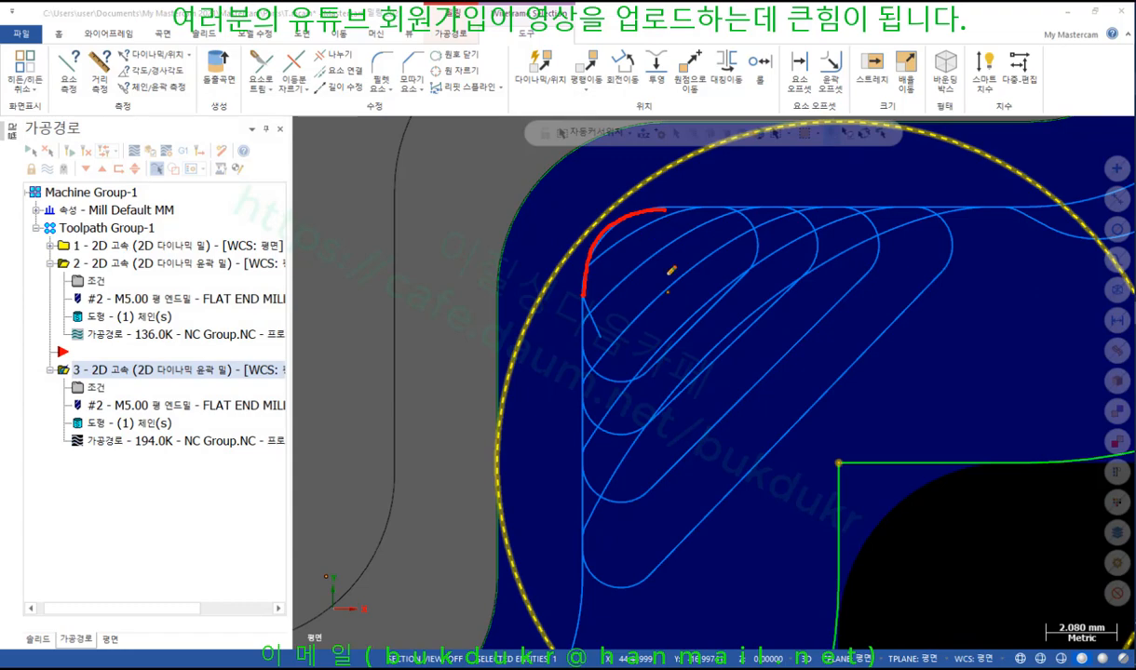
{"action": "mouse_move", "coordinate": [617, 227]}
{"action": "left_mouse_down"}
{"action": "mouse_move", "coordinate": [627, 285]}
{"action": "mouse_move", "coordinate": [607, 263]}
{"action": "left_mouse_up"}
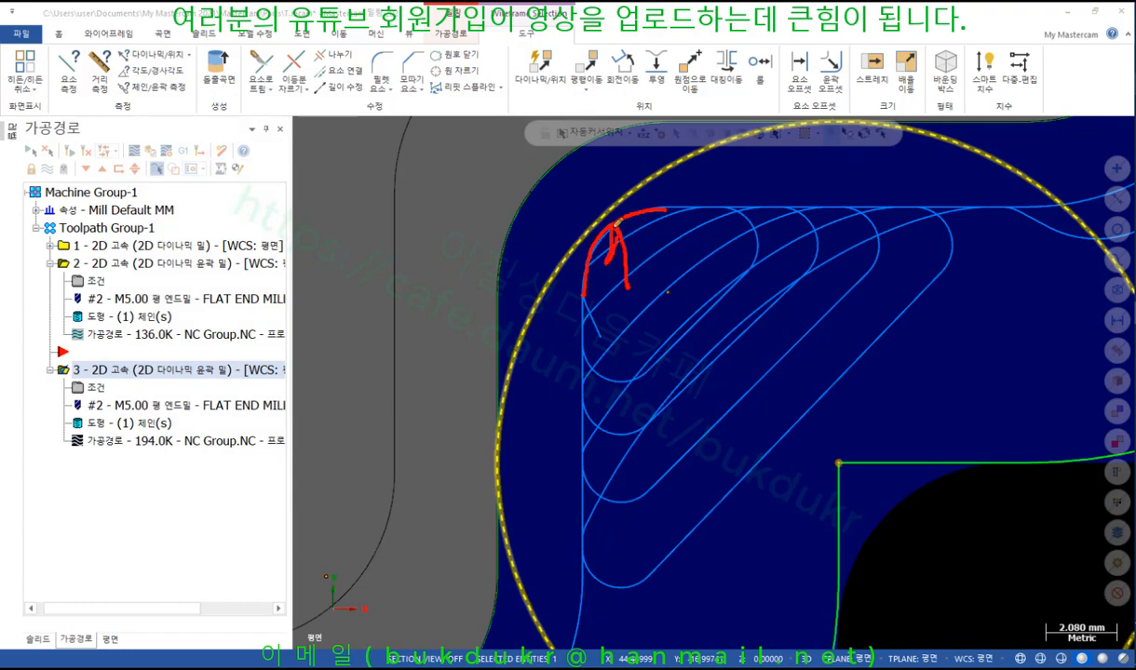
{"action": "right_click", "coordinate": [741, 252]}
{"action": "left_click", "coordinate": [756, 406]}
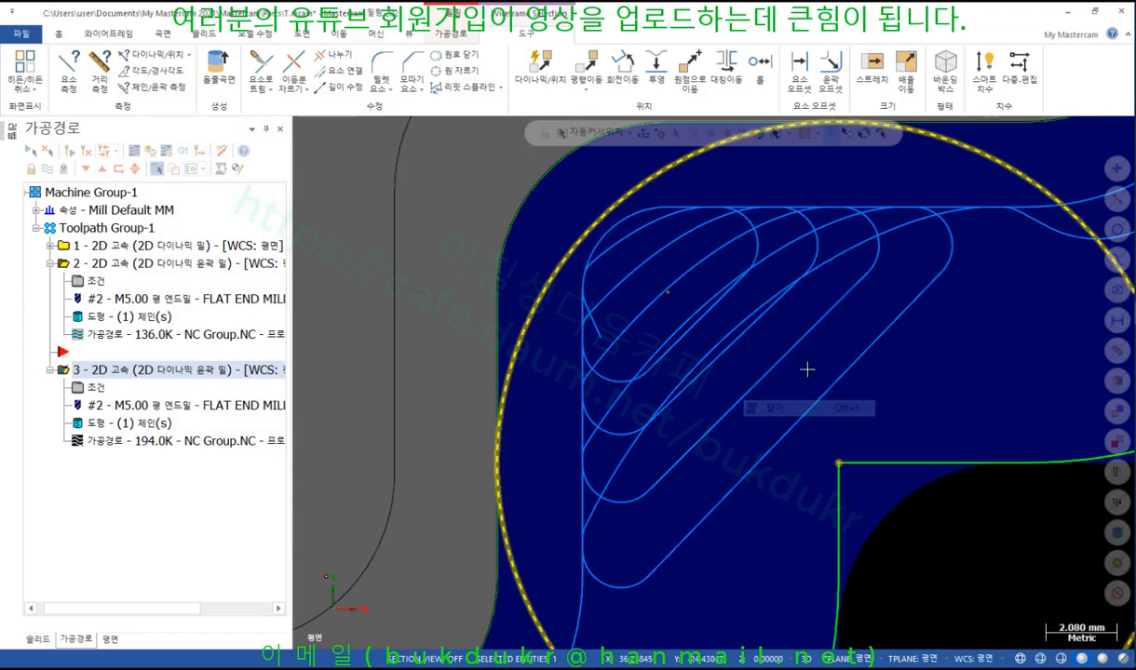
Step: Backplot operation 3 until the tool has made its first pass around the angled corner beside the large arc
{"action": "scroll", "coordinate": [861, 421], "scroll_direction": "down", "scroll_amount": 3}
{"action": "scroll", "coordinate": [860, 421], "scroll_direction": "down", "scroll_amount": 3}
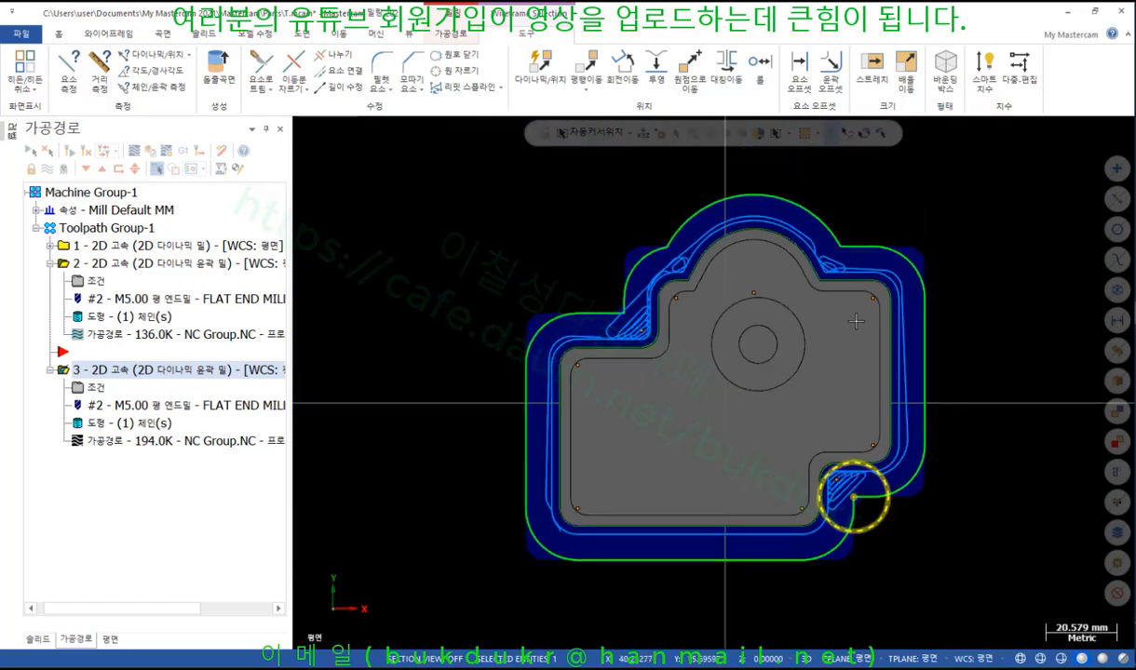
{"action": "scroll", "coordinate": [872, 264], "scroll_direction": "up", "scroll_amount": 3}
{"action": "scroll", "coordinate": [827, 317], "scroll_direction": "up", "scroll_amount": 5}
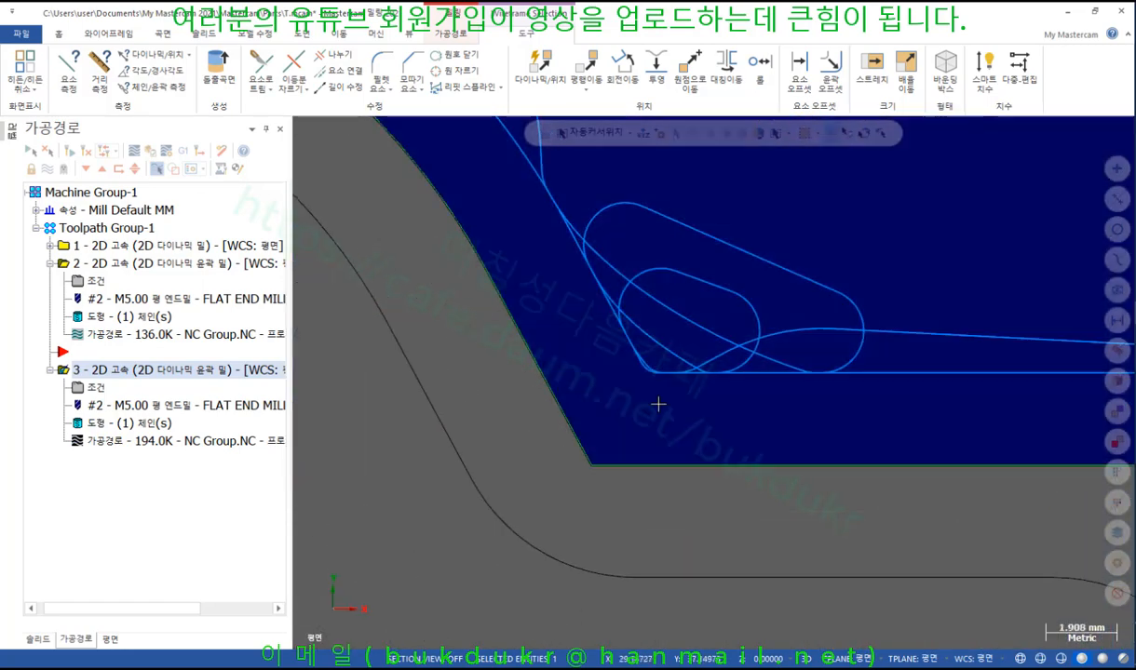
{"action": "scroll", "coordinate": [655, 400], "scroll_direction": "up", "scroll_amount": 2}
{"action": "scroll", "coordinate": [652, 391], "scroll_direction": "down", "scroll_amount": 4}
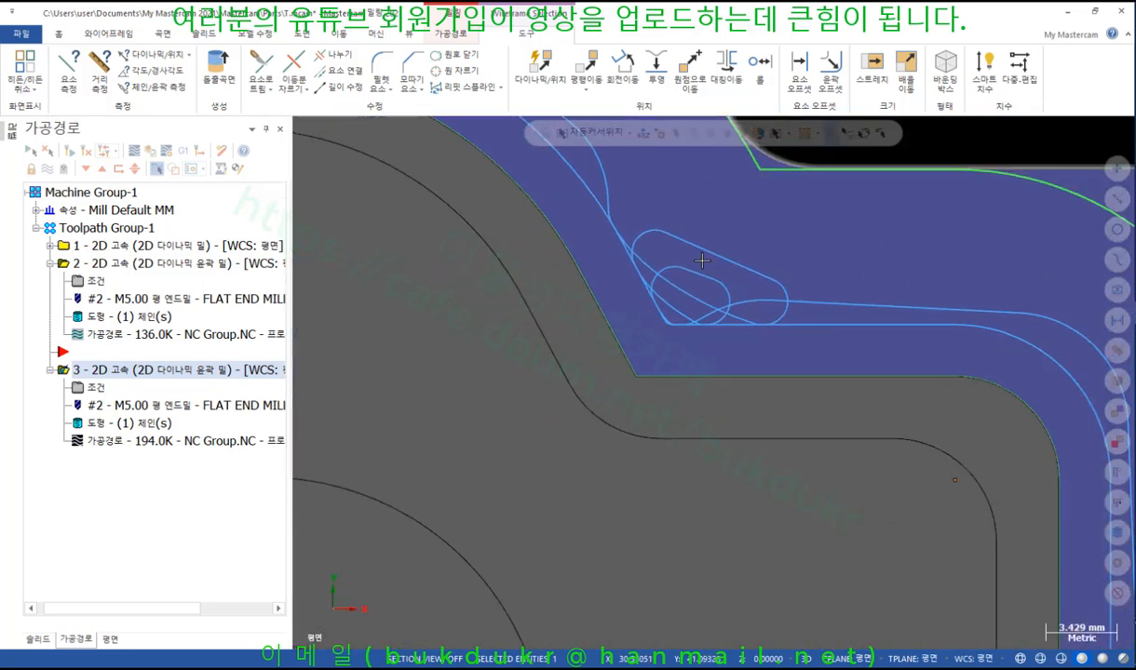
{"action": "left_click", "coordinate": [97, 438]}
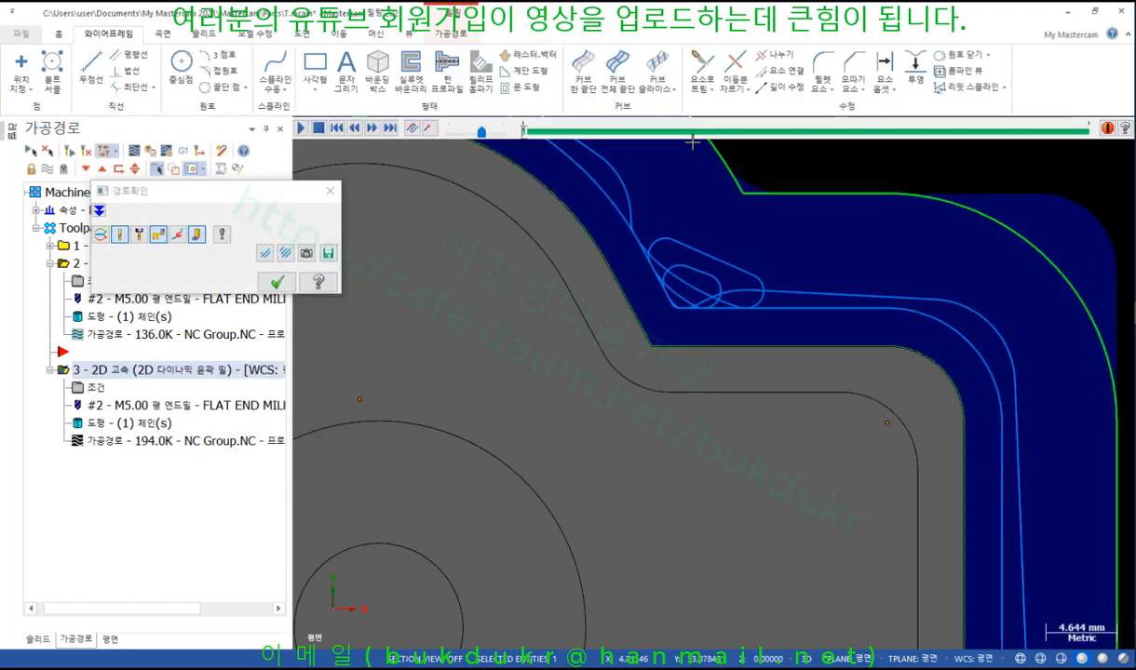
{"action": "left_click_drag", "start_coordinate": [524, 132], "coordinate": [757, 132]}
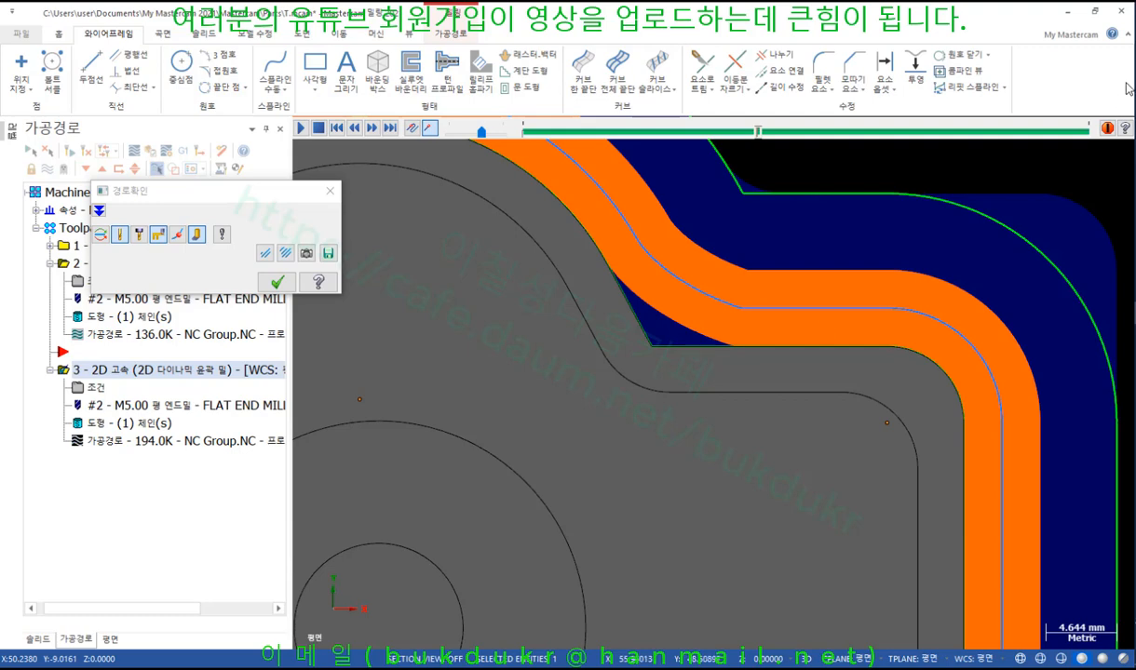
Step: Mark the first pass and the uncut stock in the angled corner with freehand annotations, dismiss them, and close the backplot
{"action": "mouse_move", "coordinate": [581, 166]}
{"action": "left_mouse_down"}
{"action": "mouse_move", "coordinate": [663, 250]}
{"action": "mouse_move", "coordinate": [969, 314]}
{"action": "left_mouse_up"}
{"action": "mouse_move", "coordinate": [582, 175]}
{"action": "left_mouse_down"}
{"action": "mouse_move", "coordinate": [751, 280]}
{"action": "mouse_move", "coordinate": [894, 301]}
{"action": "left_mouse_up"}
{"action": "mouse_move", "coordinate": [626, 283]}
{"action": "left_mouse_down"}
{"action": "mouse_move", "coordinate": [645, 336]}
{"action": "mouse_move", "coordinate": [726, 341]}
{"action": "mouse_move", "coordinate": [618, 277]}
{"action": "mouse_move", "coordinate": [570, 225]}
{"action": "mouse_move", "coordinate": [629, 337]}
{"action": "mouse_move", "coordinate": [742, 348]}
{"action": "left_mouse_up"}
{"action": "left_click_drag", "start_coordinate": [634, 286], "coordinate": [689, 325]}
{"action": "right_click", "coordinate": [769, 264]}
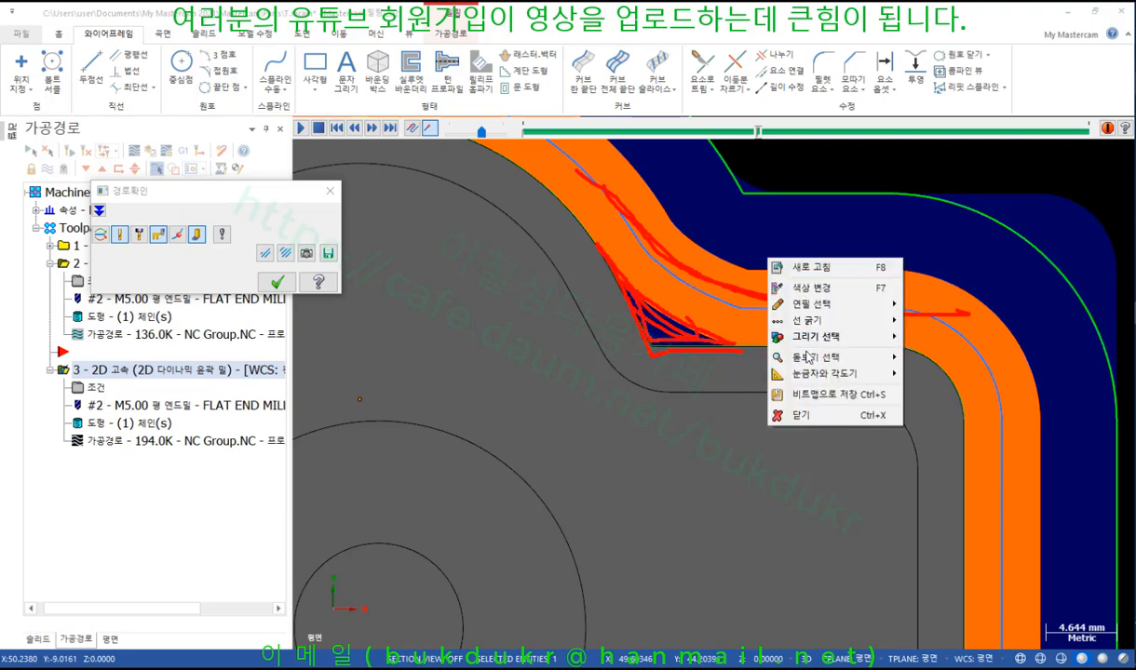
{"action": "left_click", "coordinate": [792, 402]}
{"action": "scroll", "coordinate": [656, 339], "scroll_direction": "up", "scroll_amount": 2}
{"action": "scroll", "coordinate": [656, 339], "scroll_direction": "up", "scroll_amount": 1}
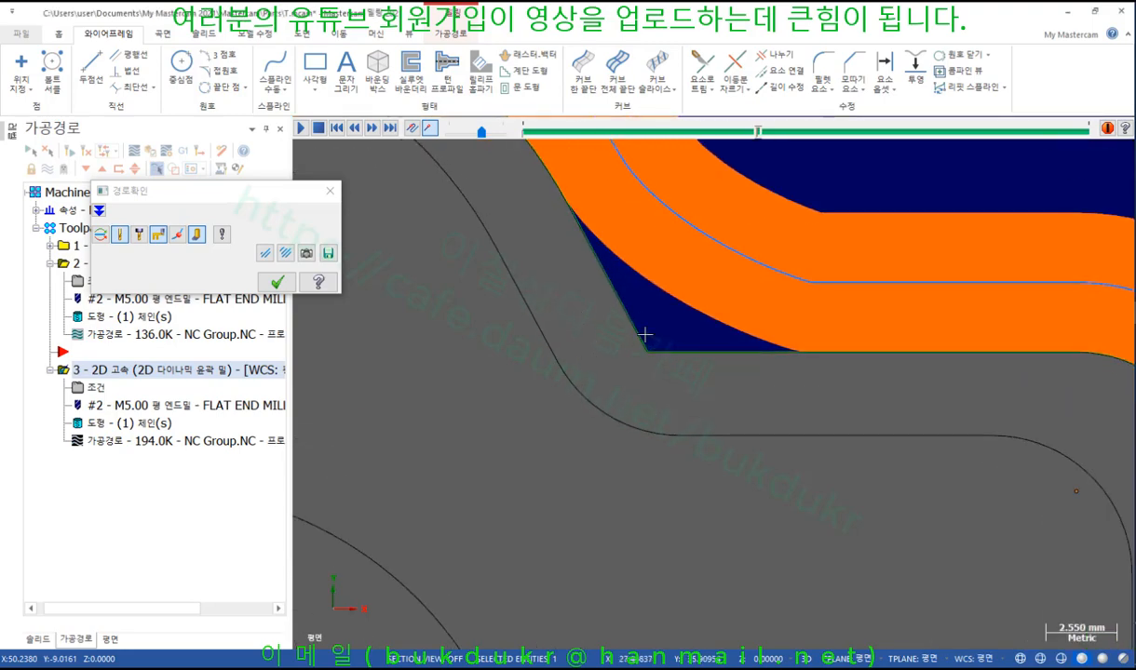
{"action": "left_click", "coordinate": [275, 281]}
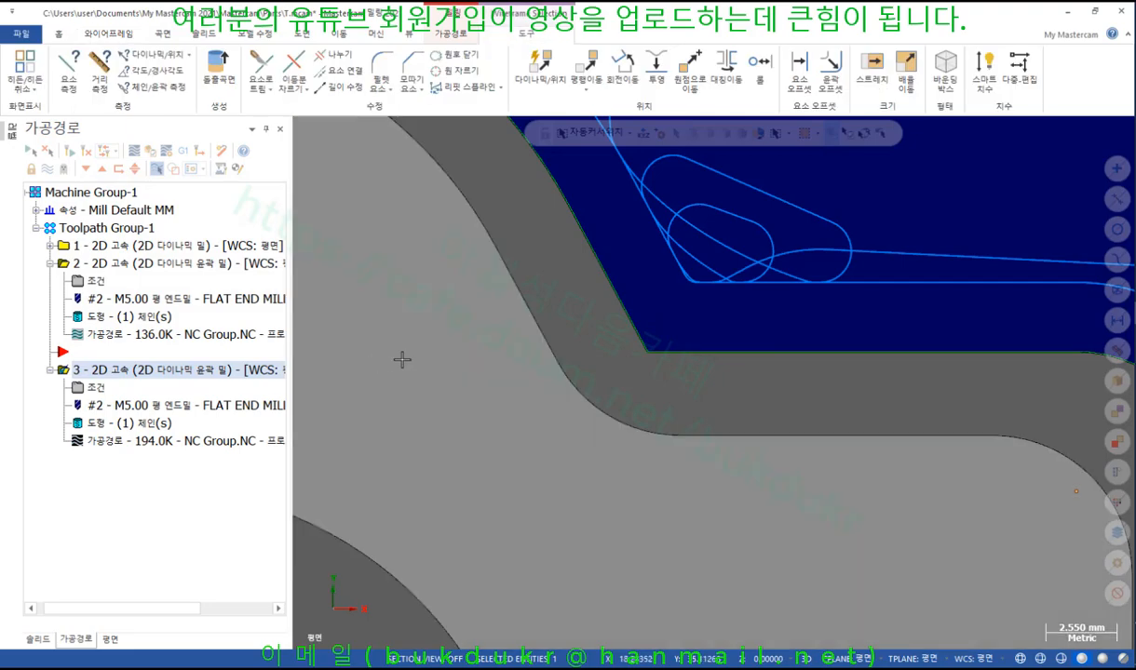
Step: Set operation 3's contour wall minimum toolpath radius to 5 and preview the toolpath at the angled corner
{"action": "scroll", "coordinate": [663, 291], "scroll_direction": "up", "scroll_amount": 2}
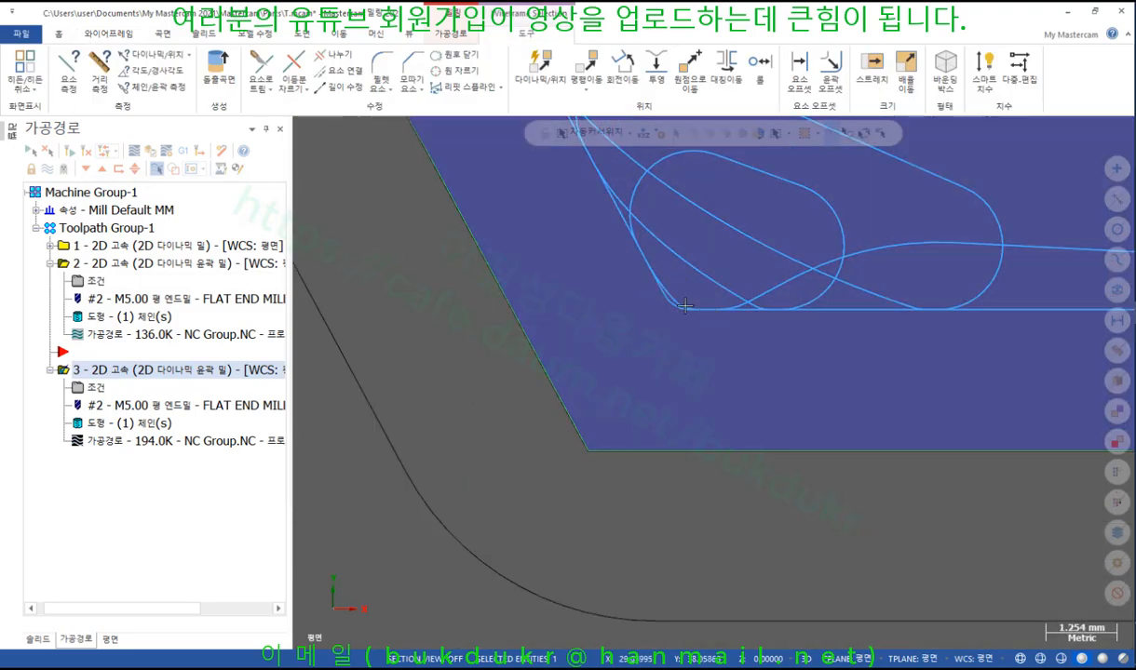
{"action": "left_click", "coordinate": [227, 389]}
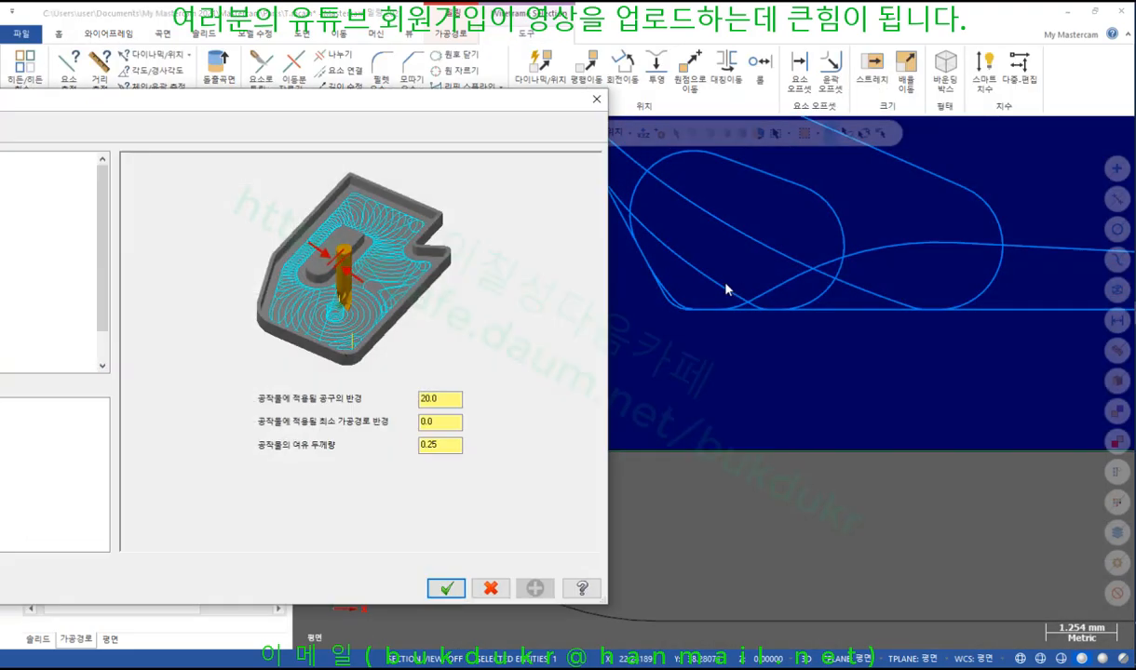
{"action": "left_click", "coordinate": [438, 422]}
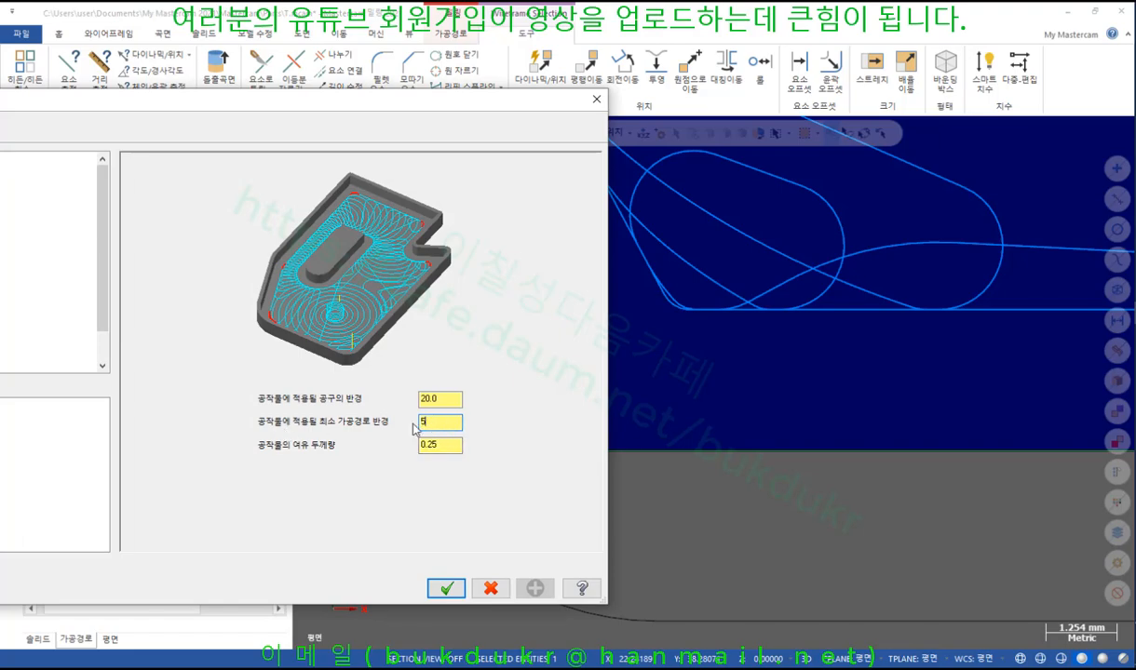
{"action": "left_click_drag", "start_coordinate": [393, 112], "coordinate": [890, 524]}
{"action": "left_click", "coordinate": [391, 537]}
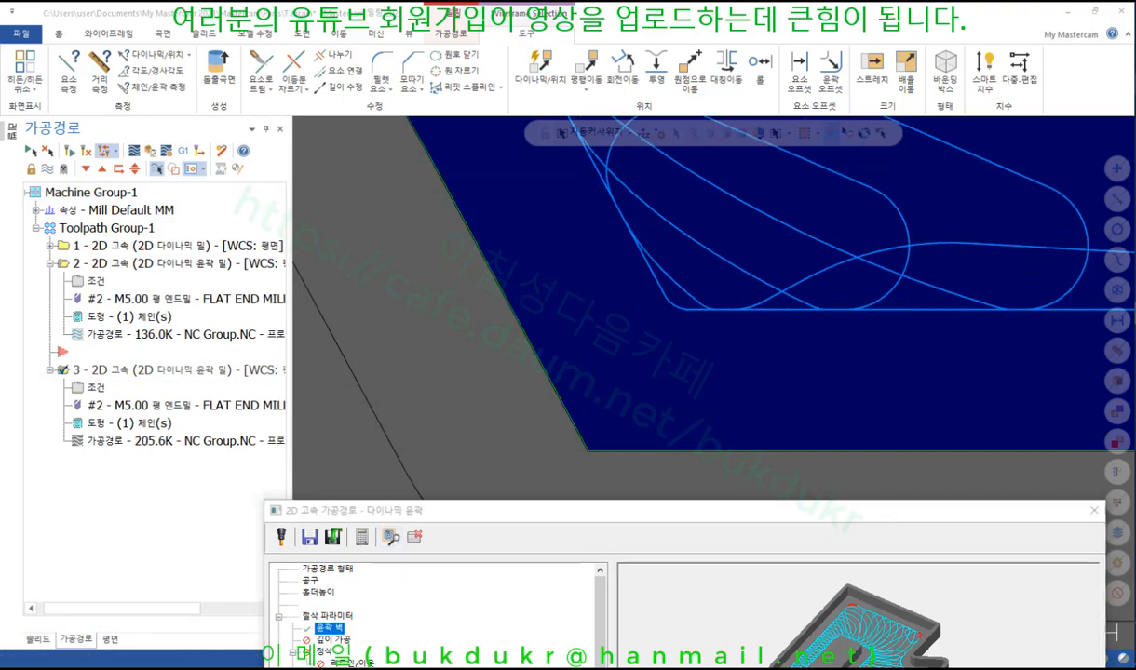
Step: Circle the toolpath bend at the angled corner and trace its curved pass with annotations, then dismiss them
{"action": "mouse_move", "coordinate": [691, 320]}
{"action": "left_mouse_down"}
{"action": "mouse_move", "coordinate": [616, 270]}
{"action": "mouse_move", "coordinate": [726, 302]}
{"action": "mouse_move", "coordinate": [644, 298]}
{"action": "left_mouse_up"}
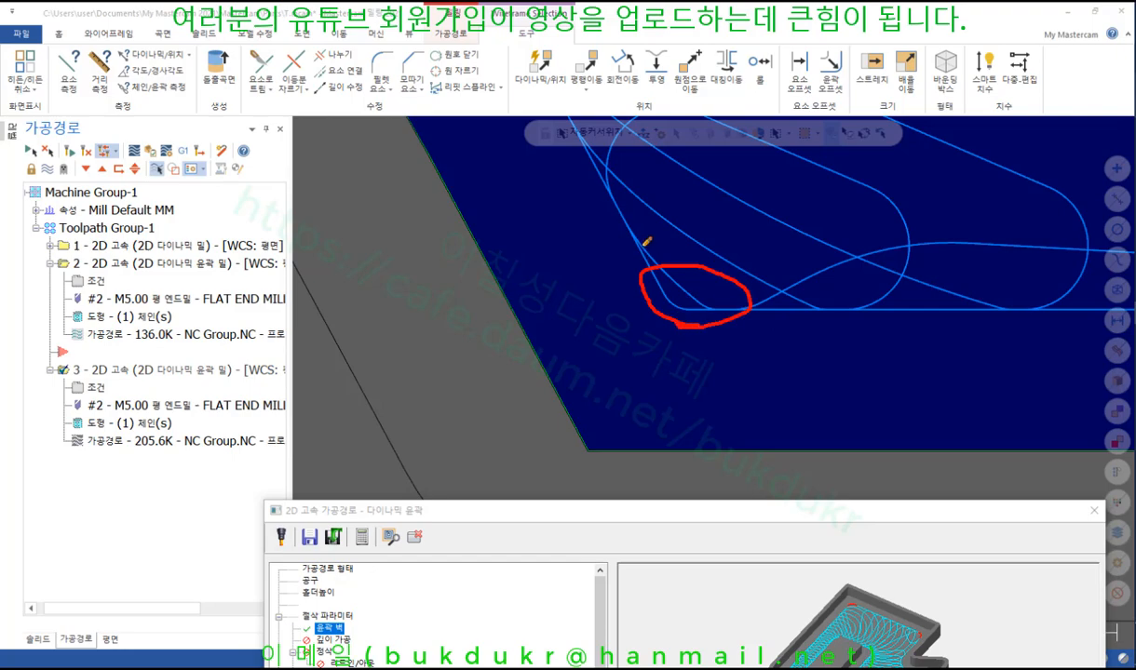
{"action": "mouse_move", "coordinate": [613, 179]}
{"action": "left_mouse_down"}
{"action": "mouse_move", "coordinate": [622, 217]}
{"action": "mouse_move", "coordinate": [677, 277]}
{"action": "mouse_move", "coordinate": [752, 303]}
{"action": "left_mouse_up"}
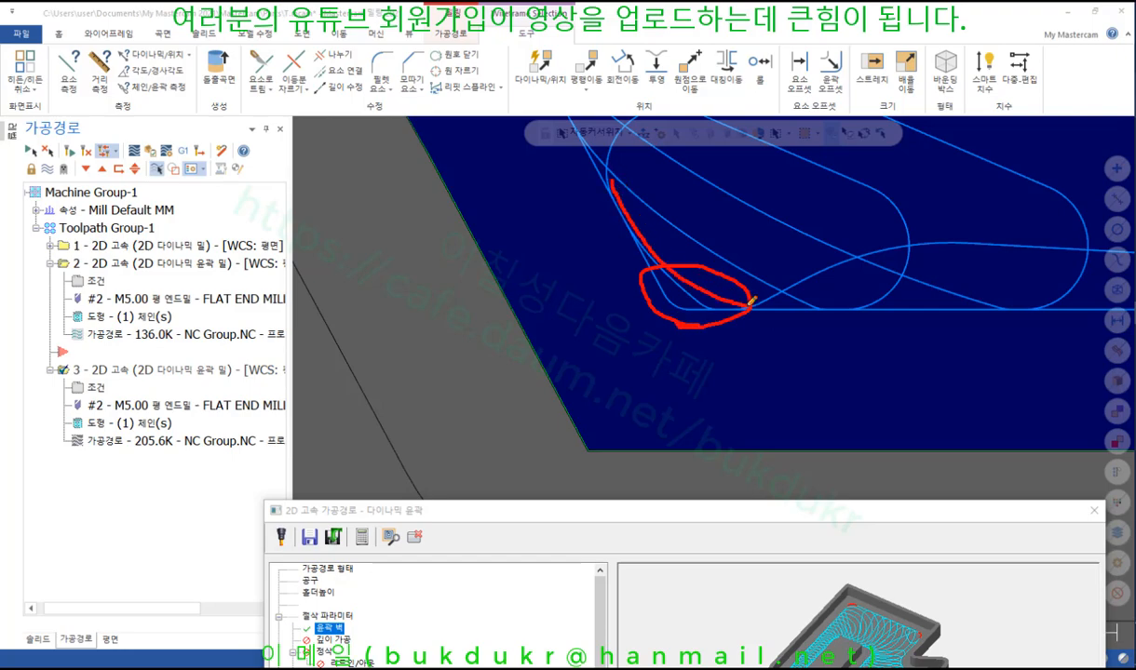
{"action": "right_click", "coordinate": [571, 200]}
{"action": "left_click", "coordinate": [651, 376]}
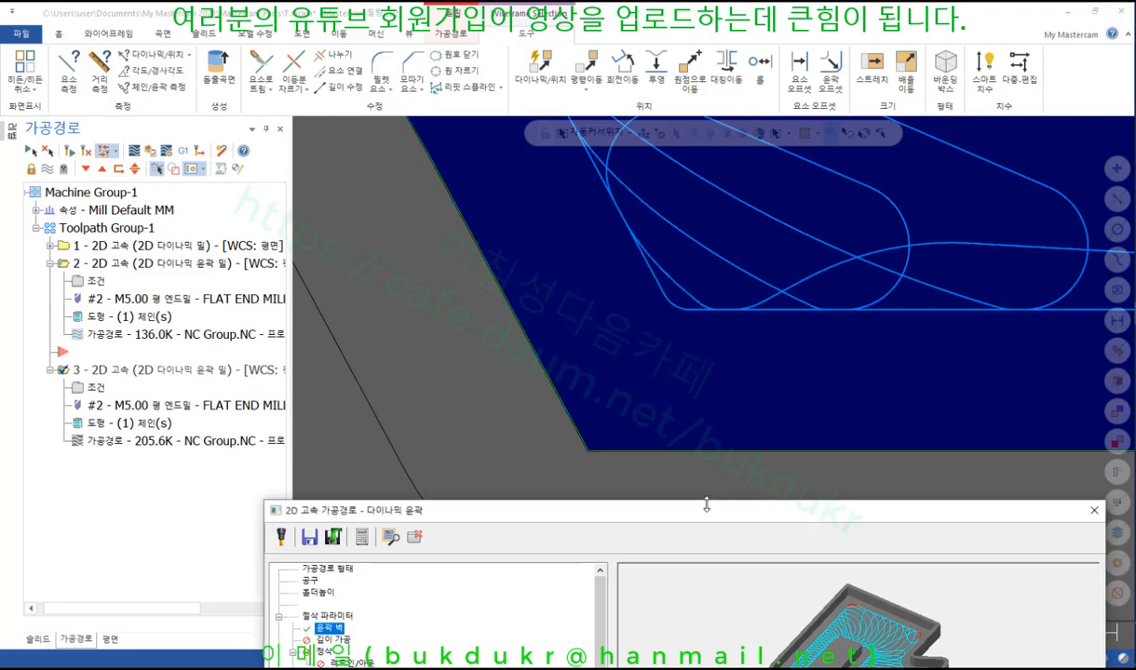
Step: Set the contour wall's minimum toolpath radius to 0 and preview the toolpath again
{"action": "left_click_drag", "start_coordinate": [779, 512], "coordinate": [270, 128]}
{"action": "double_click", "coordinate": [409, 451]}
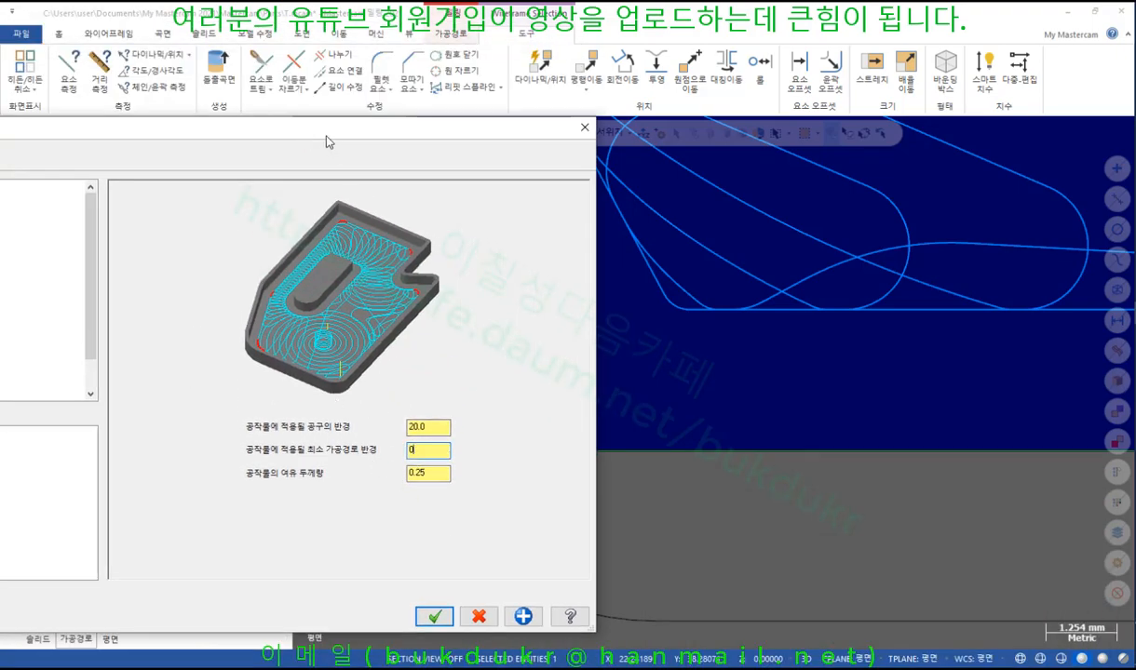
{"action": "key", "text": "Return"}
{"action": "left_click_drag", "start_coordinate": [703, 453], "coordinate": [798, 463]}
{"action": "left_click", "coordinate": [352, 483]}
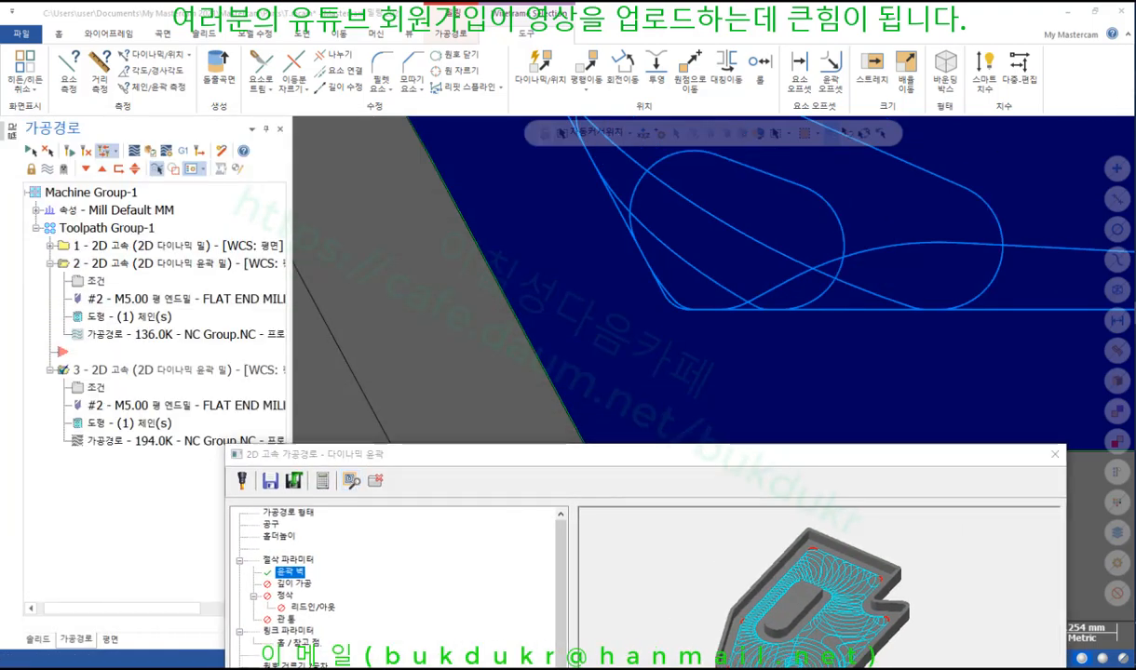
Step: Mark the loop end and the tight corner bend of the previewed toolpath with annotations, then dismiss them
{"action": "mouse_move", "coordinate": [828, 304]}
{"action": "left_mouse_down"}
{"action": "mouse_move", "coordinate": [847, 182]}
{"action": "mouse_move", "coordinate": [829, 294]}
{"action": "left_mouse_up"}
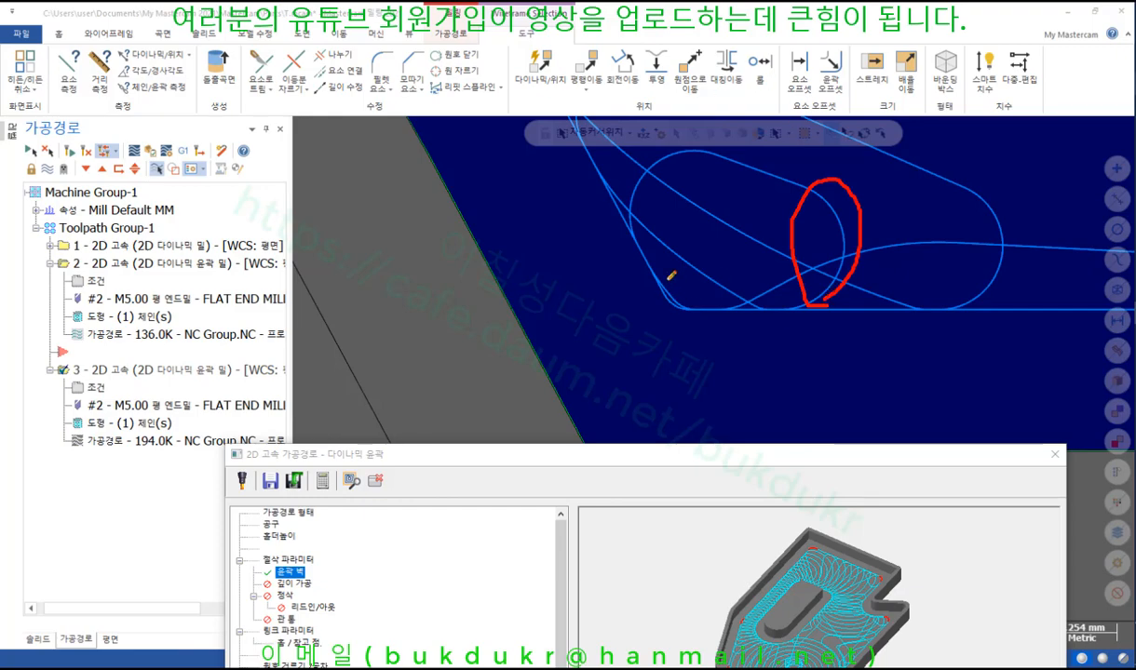
{"action": "mouse_move", "coordinate": [657, 266]}
{"action": "left_mouse_down"}
{"action": "mouse_move", "coordinate": [670, 298]}
{"action": "mouse_move", "coordinate": [700, 307]}
{"action": "left_mouse_up"}
{"action": "right_click", "coordinate": [553, 215]}
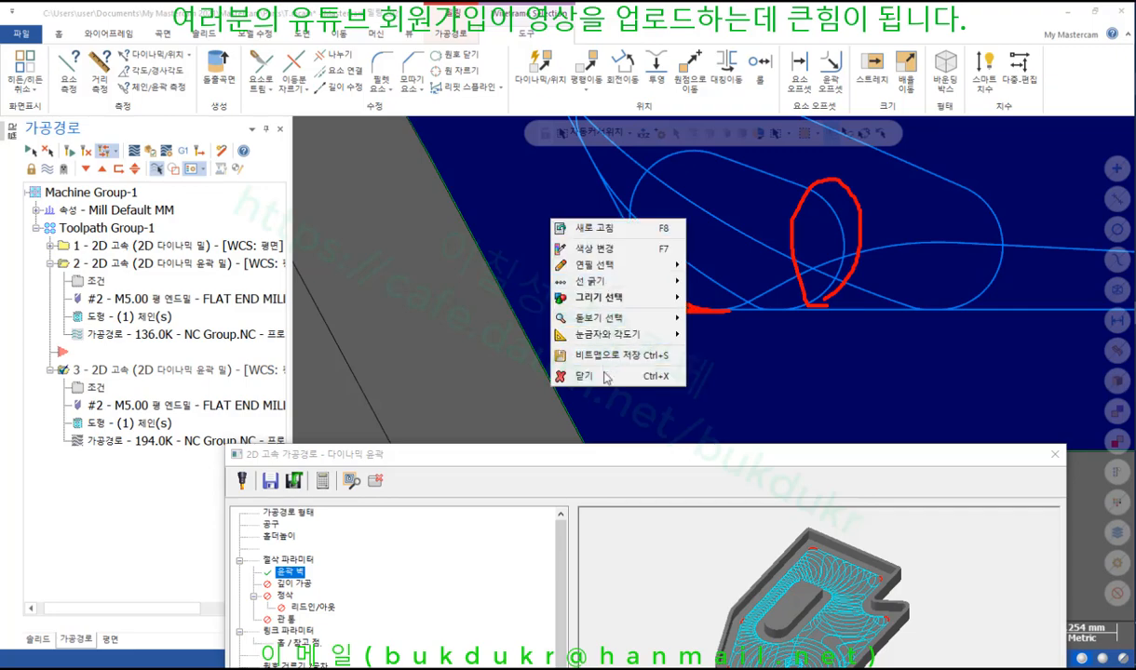
{"action": "left_click", "coordinate": [582, 364]}
Step: Set the contour wall's minimum toolpath radius to 20 and preview the toolpath at the angled corner
{"action": "left_click_drag", "start_coordinate": [725, 456], "coordinate": [247, 78]}
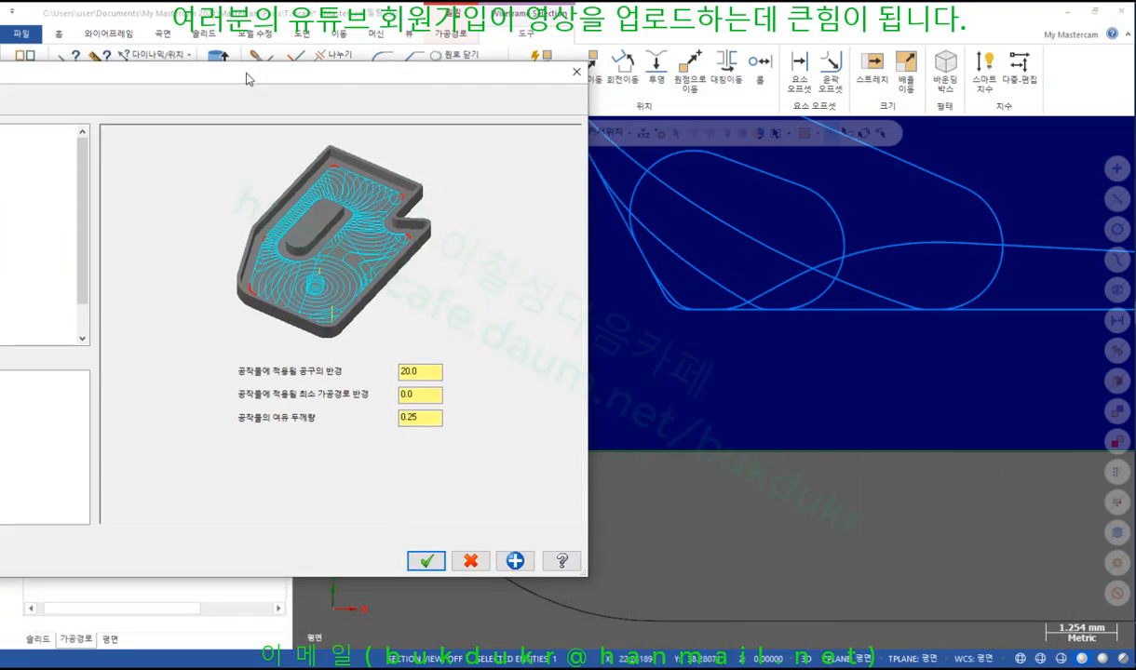
{"action": "double_click", "coordinate": [423, 399]}
{"action": "type", "text": "20"}
{"action": "key", "text": "Return"}
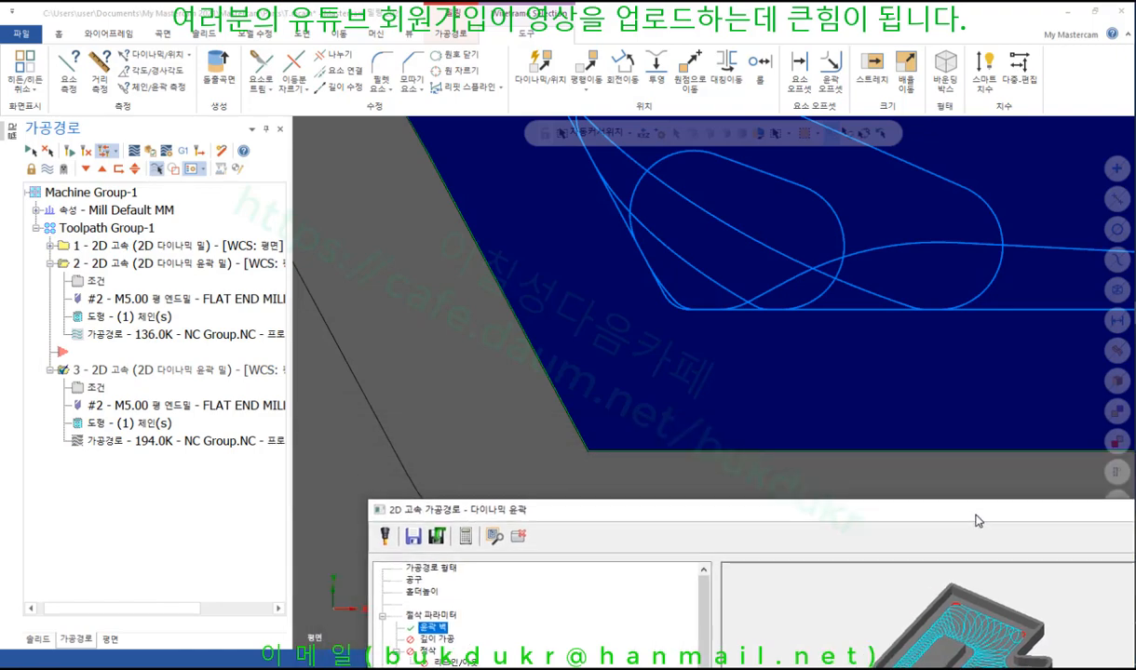
{"action": "left_click", "coordinate": [495, 537]}
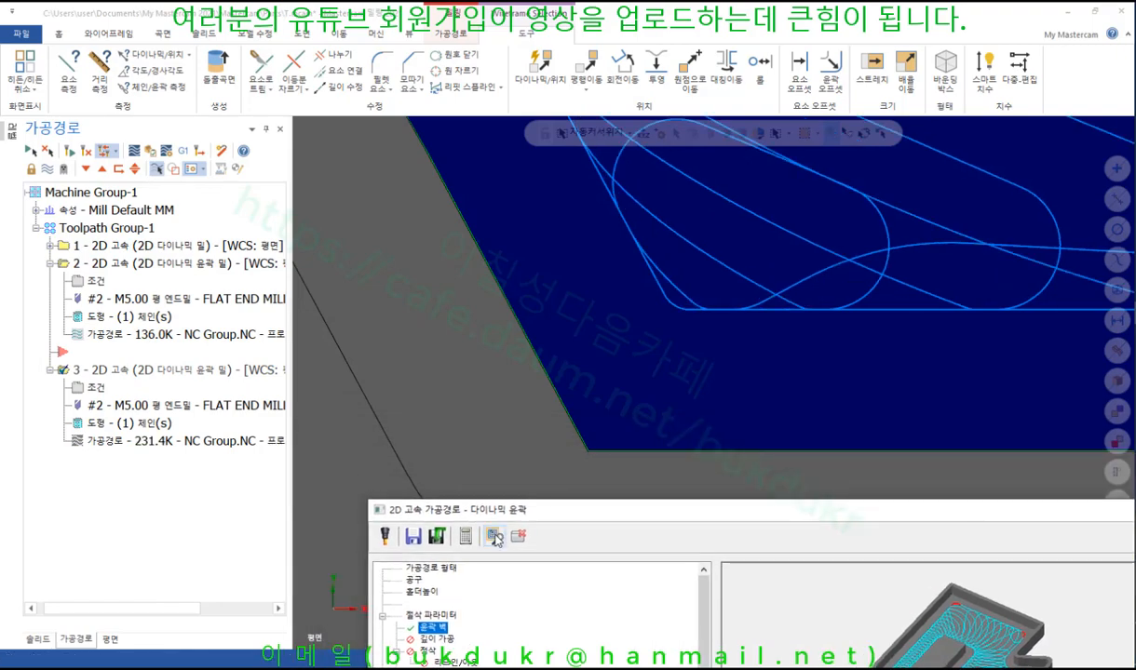
Step: Set the contour wall's minimum toolpath radius to 1 and preview the resulting corner loops
{"action": "left_click_drag", "start_coordinate": [608, 514], "coordinate": [158, 254]}
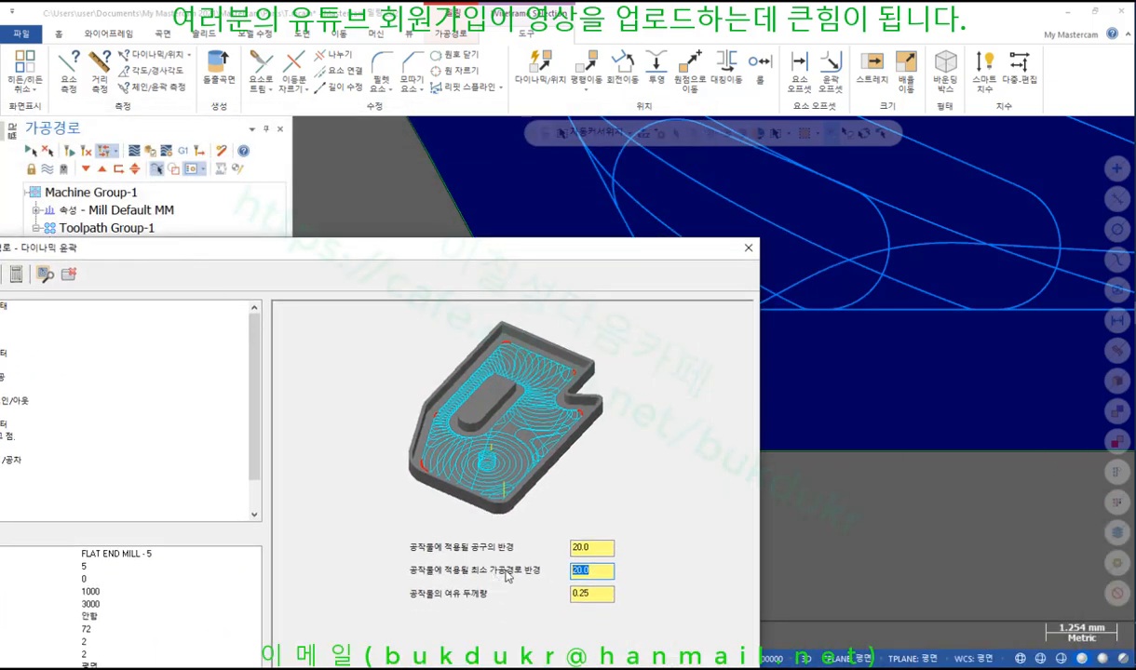
{"action": "type", "text": "1"}
{"action": "left_click", "coordinate": [45, 275]}
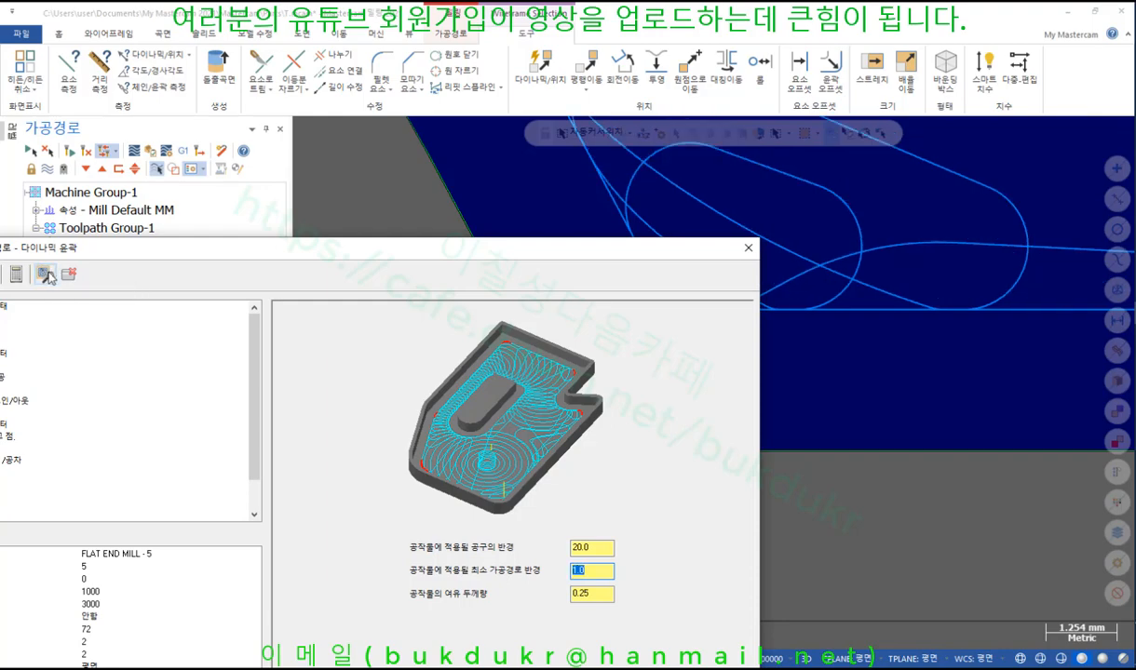
Step: Set the contour wall's minimum toolpath radius to 10 and preview the toolpath
{"action": "left_click_drag", "start_coordinate": [451, 243], "coordinate": [363, 306]}
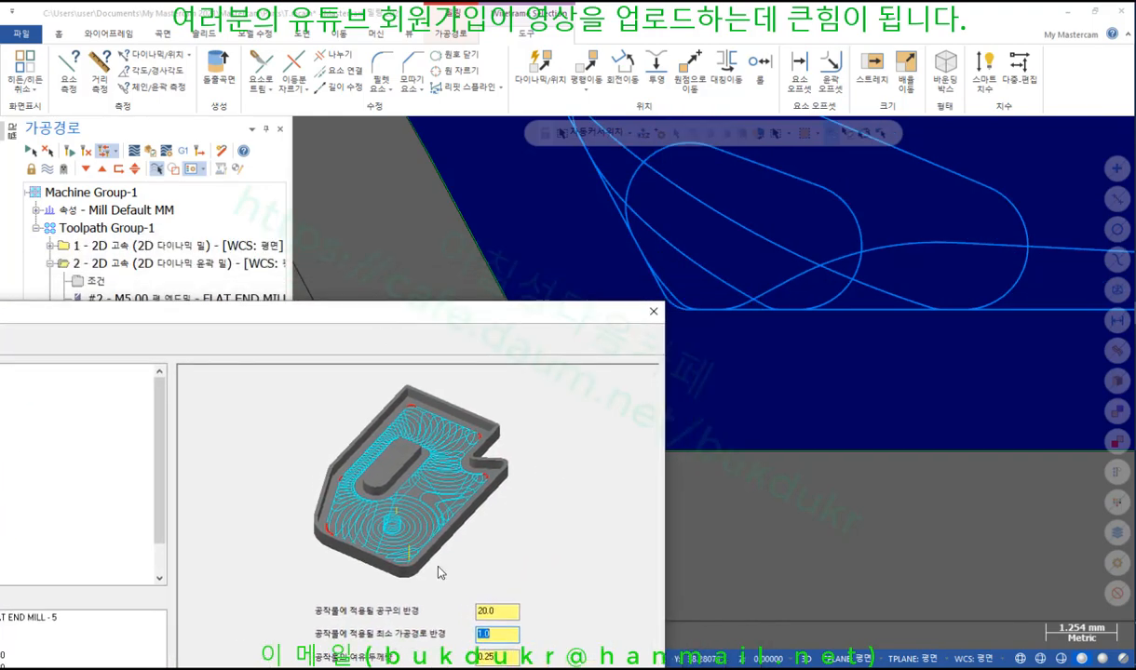
{"action": "type", "text": "10"}
{"action": "left_click_drag", "start_coordinate": [275, 314], "coordinate": [417, 348]}
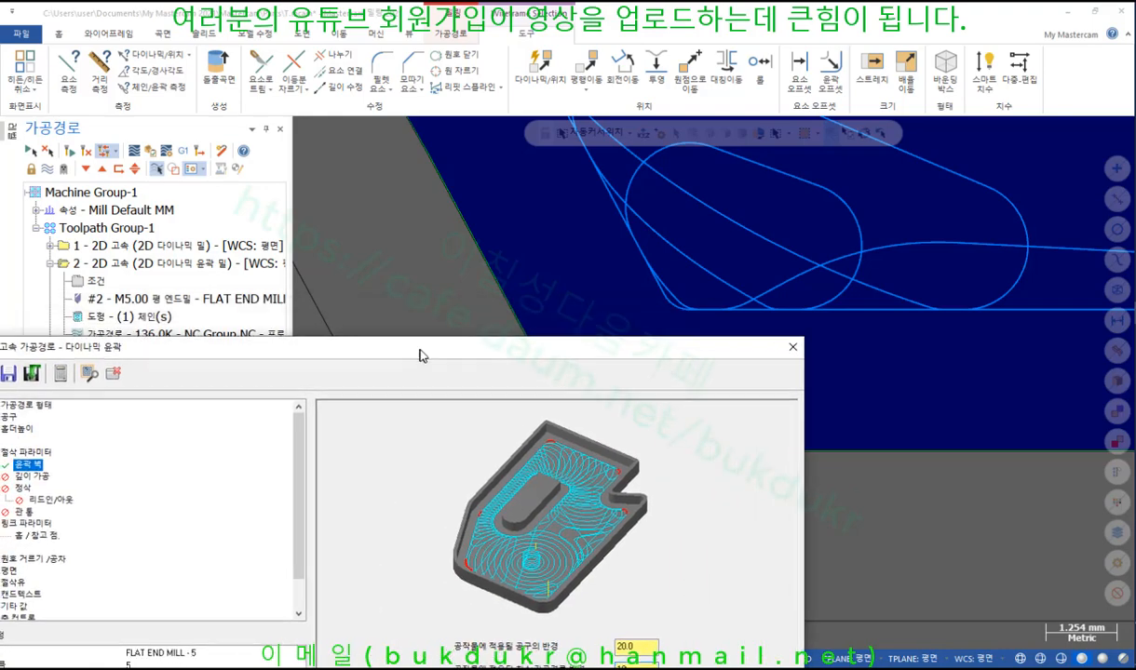
{"action": "left_click", "coordinate": [92, 372]}
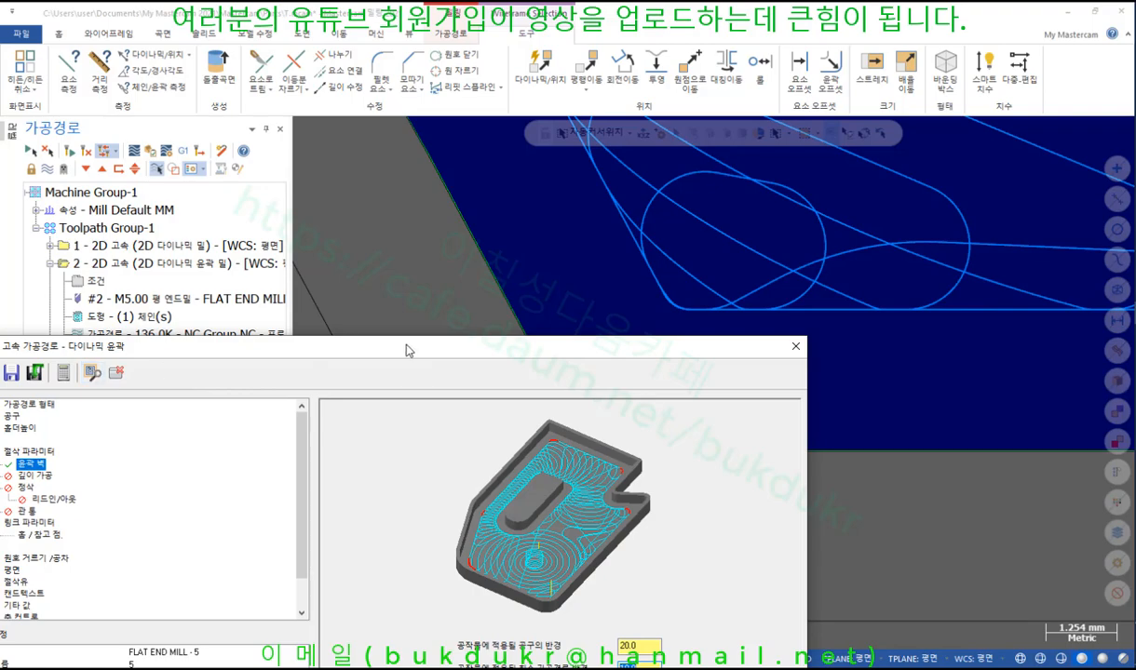
Step: Open the Contour Wall help page, expand its parameter descriptions, and highlight the stock thickness entry while reading
{"action": "left_click_drag", "start_coordinate": [406, 350], "coordinate": [304, 97]}
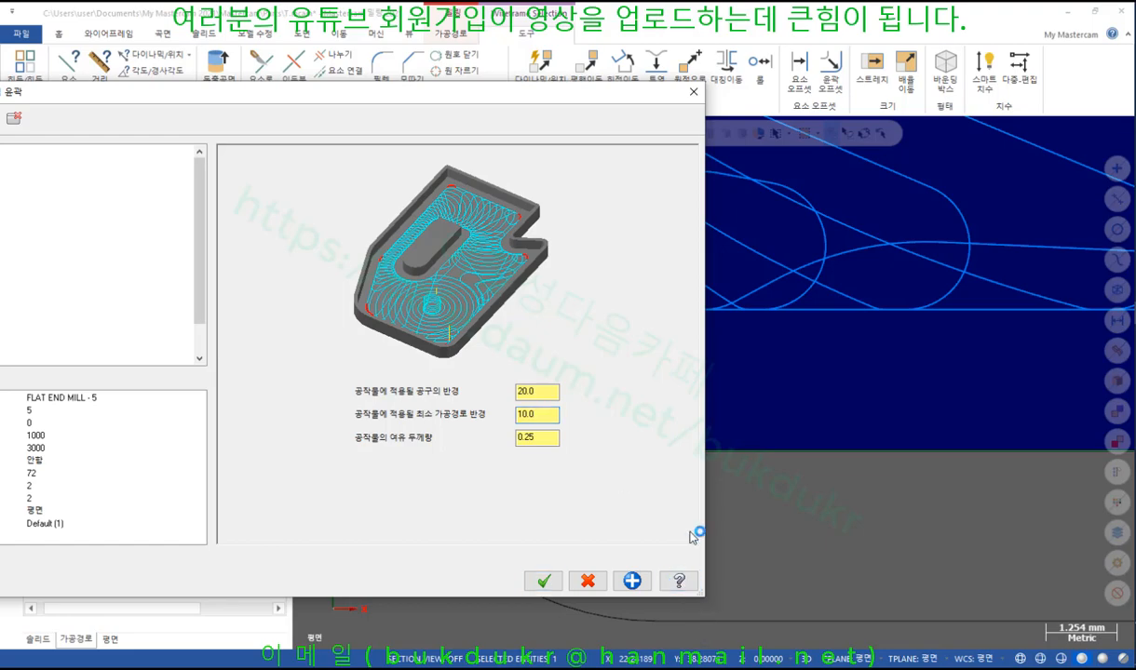
{"action": "left_click", "coordinate": [679, 581]}
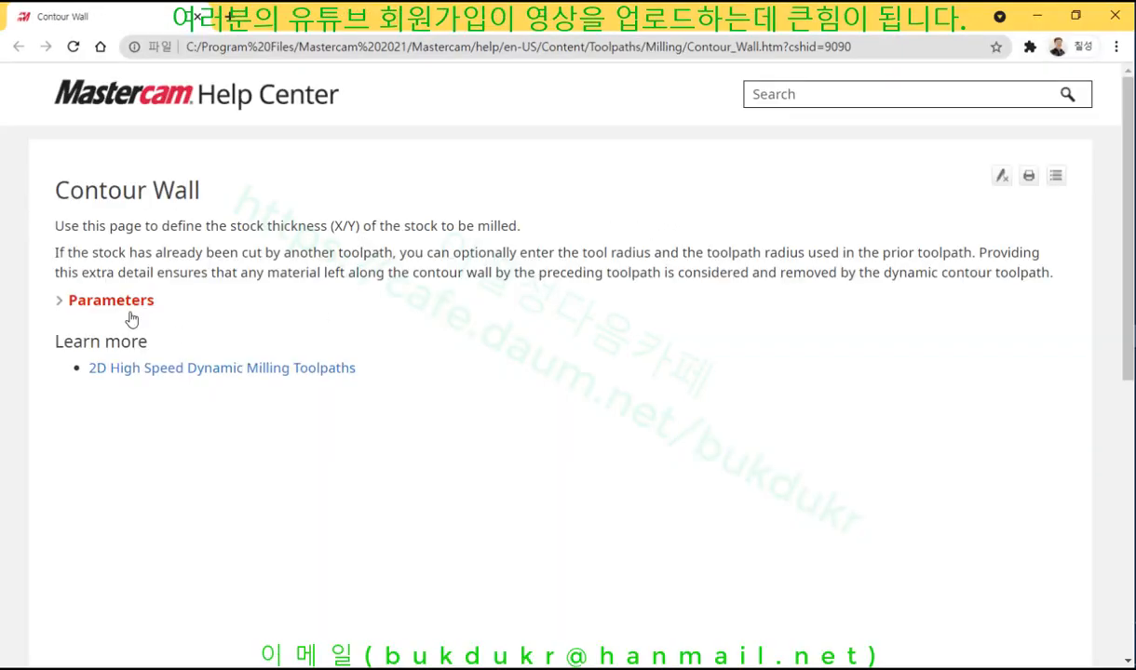
{"action": "left_click", "coordinate": [123, 298]}
{"action": "scroll", "coordinate": [627, 387], "scroll_direction": "down", "scroll_amount": 3}
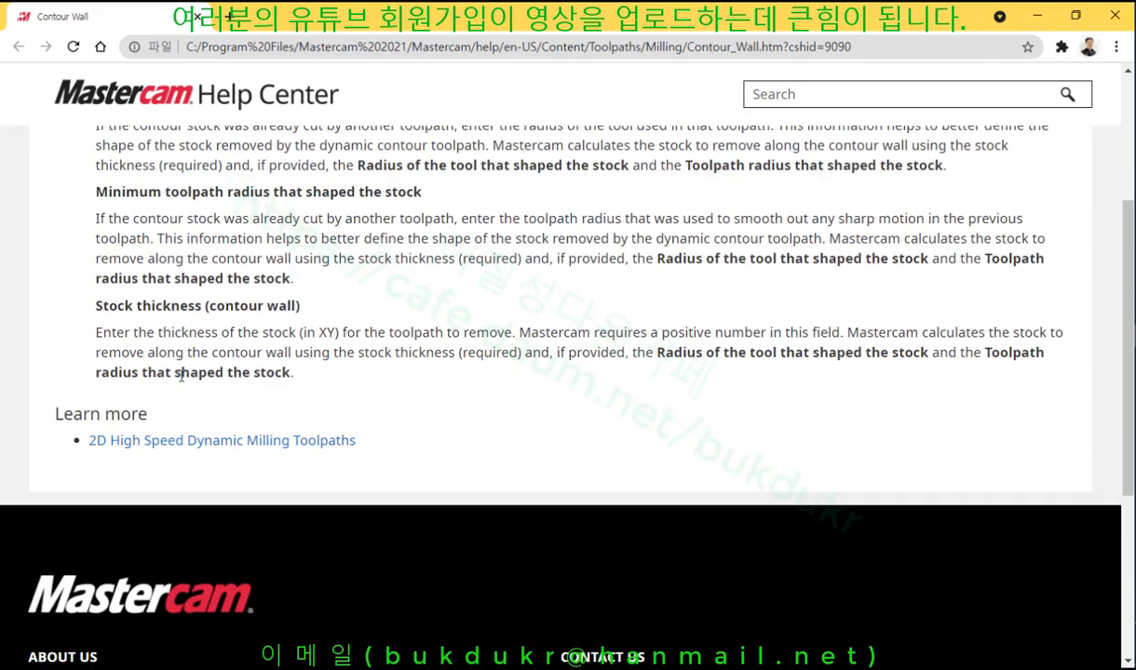
{"action": "left_click_drag", "start_coordinate": [171, 374], "coordinate": [294, 373]}
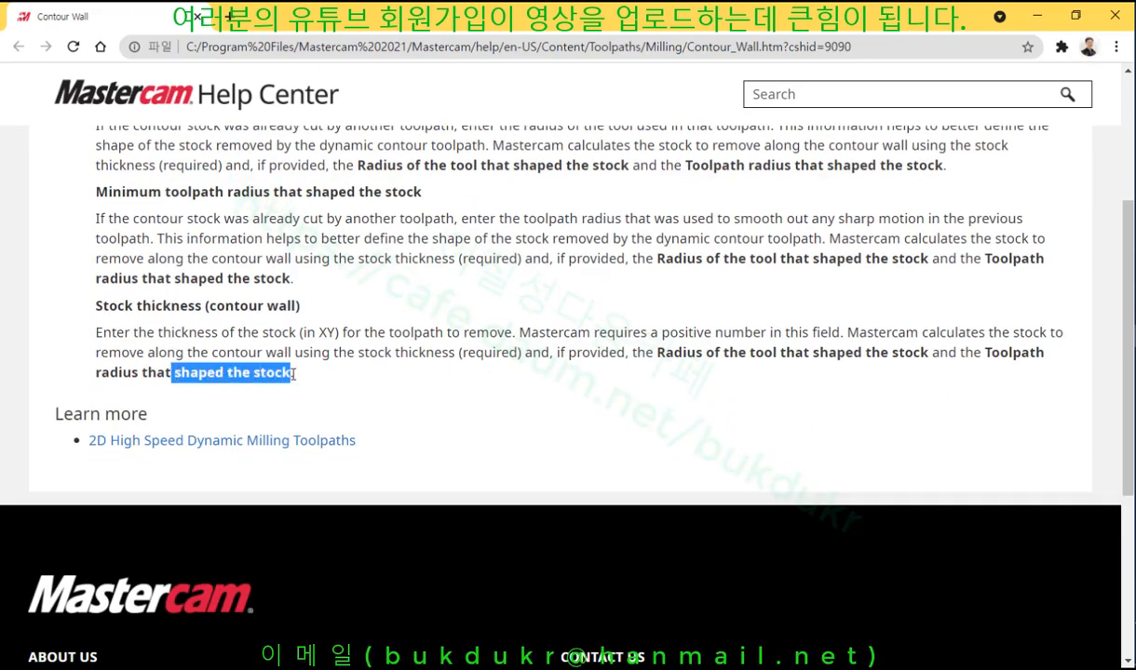
{"action": "left_click_drag", "start_coordinate": [102, 305], "coordinate": [309, 322]}
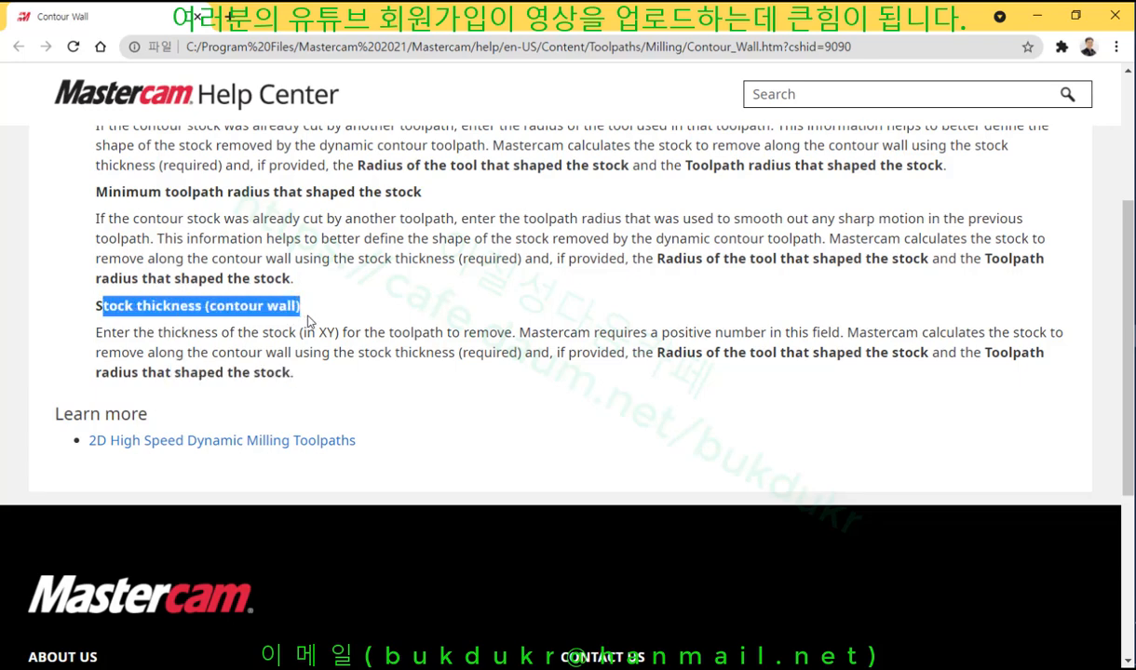
Step: Highlight the help text on the tool and toolpath radii that shaped the stock, close the help, and accept the contour wall settings
{"action": "left_click_drag", "start_coordinate": [97, 278], "coordinate": [543, 281]}
{"action": "left_click_drag", "start_coordinate": [658, 261], "coordinate": [1025, 294]}
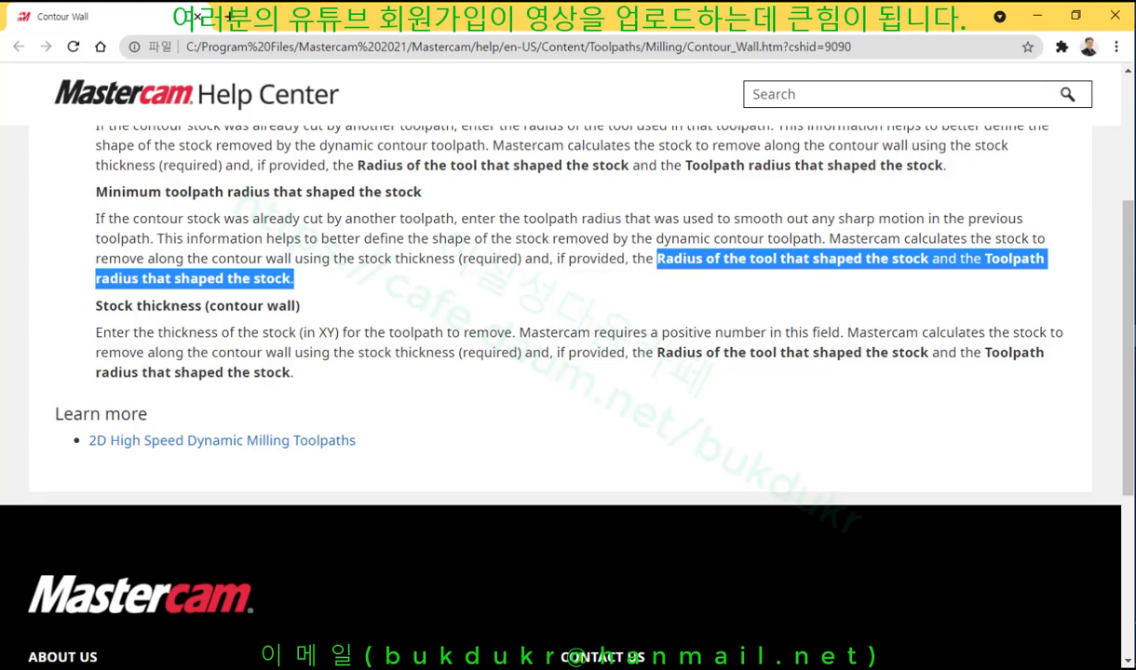
{"action": "left_click", "coordinate": [1114, 16]}
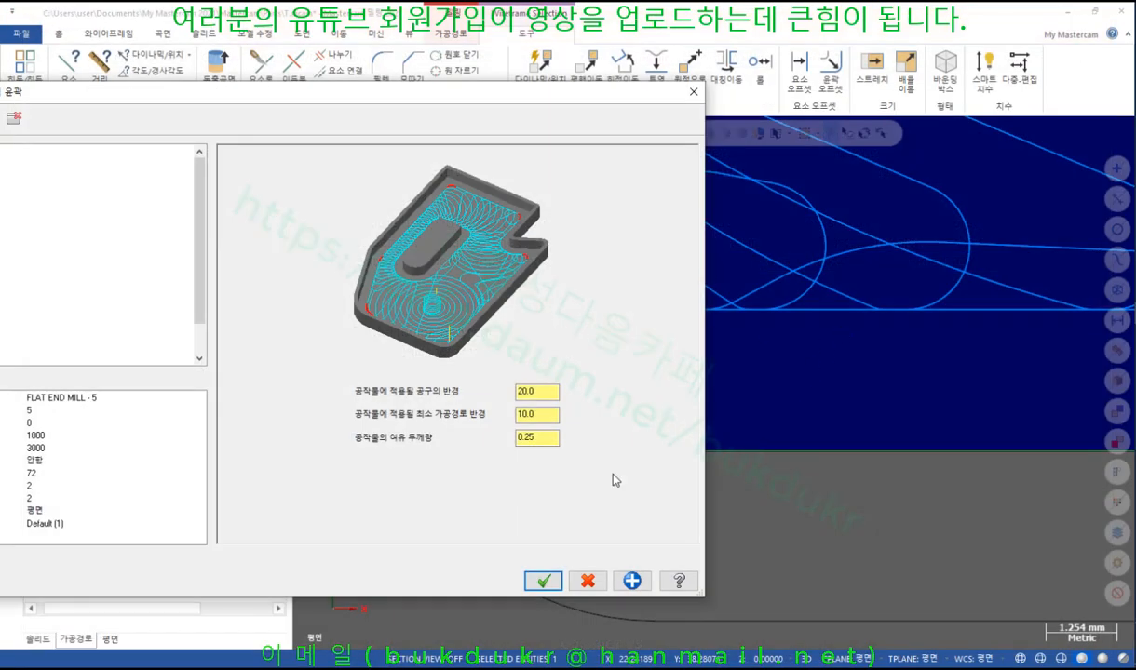
{"action": "left_click", "coordinate": [533, 577]}
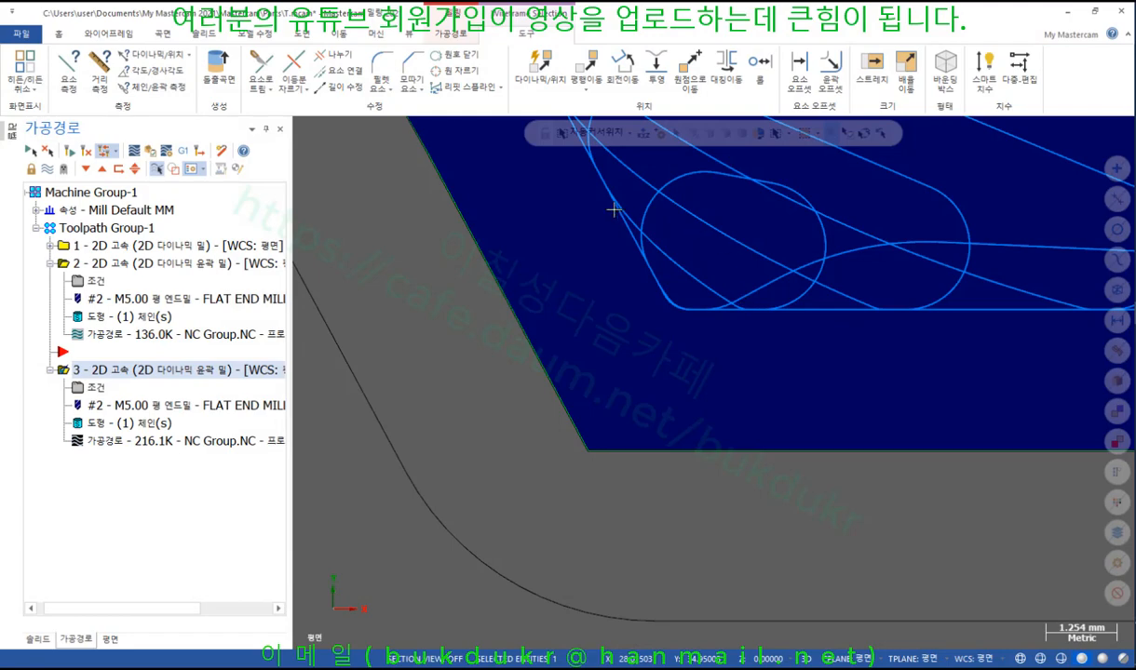
Step: Examine the toolpath at the angled corner, tracing its innermost curve with a temporary red screen annotation
{"action": "scroll", "coordinate": [714, 380], "scroll_direction": "up", "scroll_amount": 2}
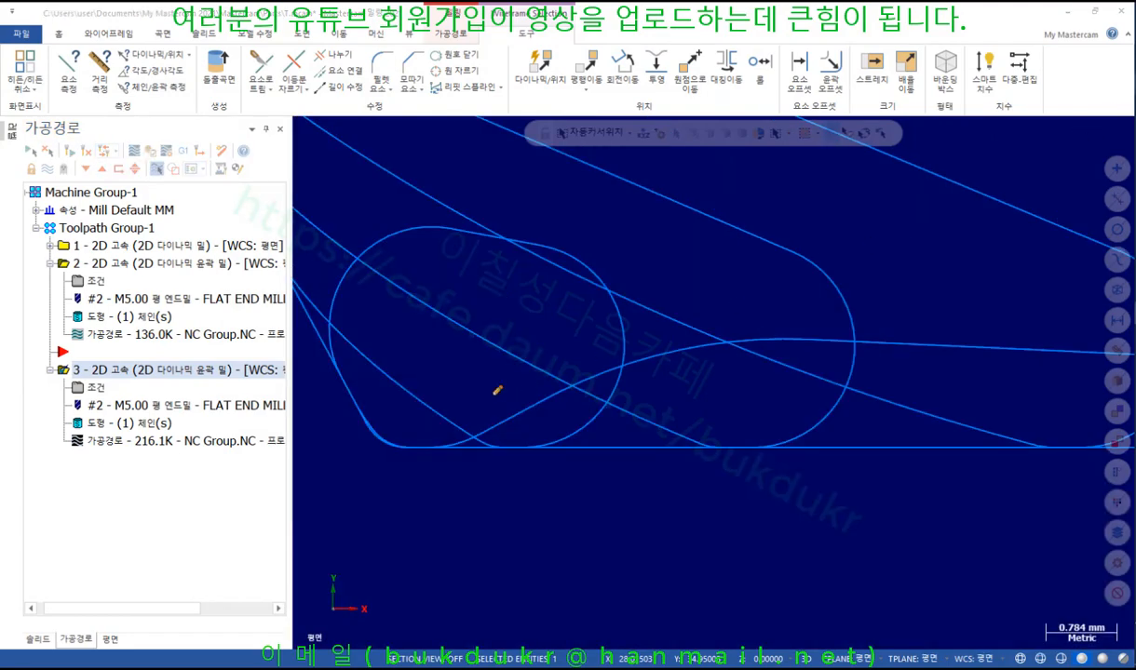
{"action": "mouse_move", "coordinate": [336, 352]}
{"action": "left_mouse_down"}
{"action": "mouse_move", "coordinate": [362, 400]}
{"action": "mouse_move", "coordinate": [406, 431]}
{"action": "mouse_move", "coordinate": [472, 441]}
{"action": "mouse_move", "coordinate": [374, 402]}
{"action": "mouse_move", "coordinate": [345, 378]}
{"action": "mouse_move", "coordinate": [495, 441]}
{"action": "left_mouse_up"}
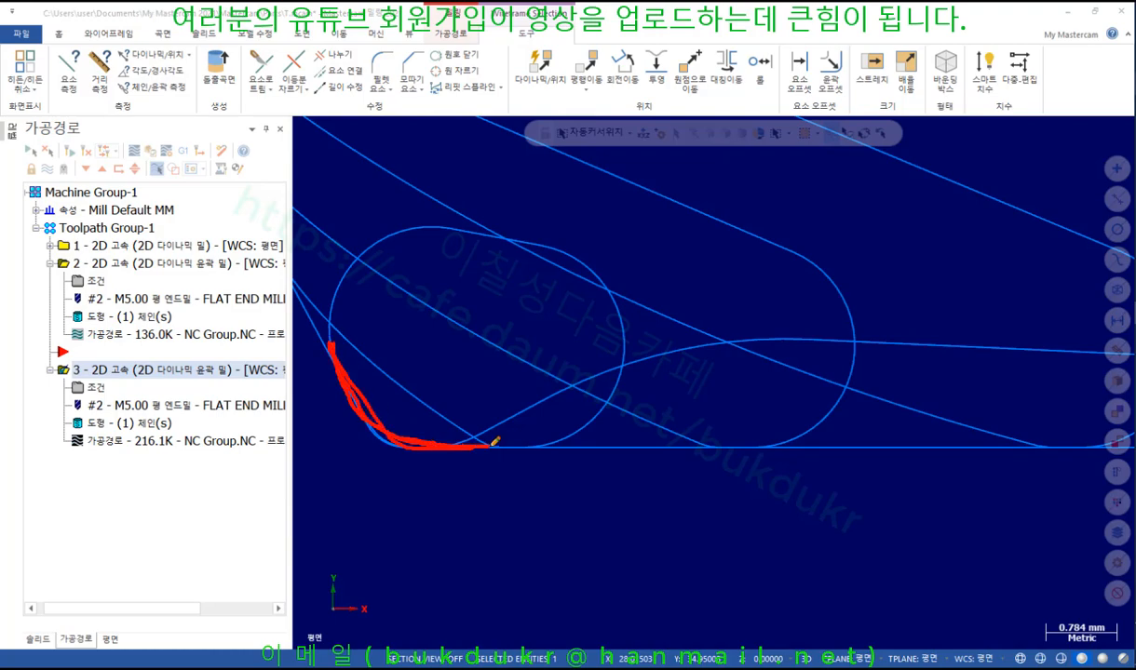
{"action": "right_click", "coordinate": [749, 308]}
{"action": "left_click", "coordinate": [763, 467]}
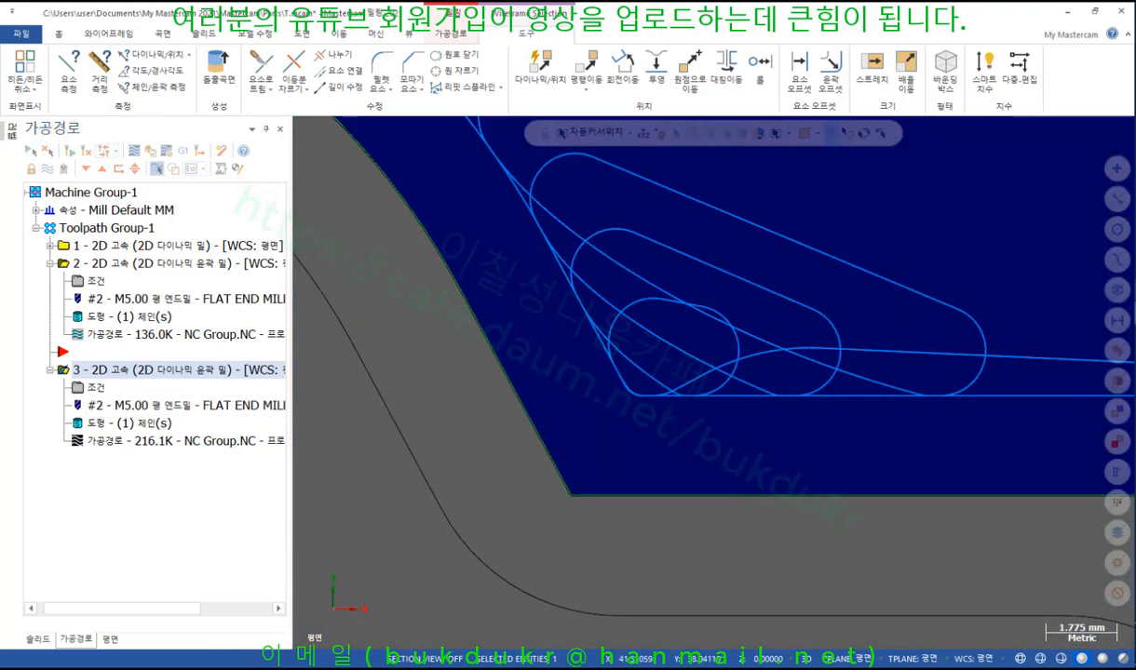
Step: Switch to the Mastercam 2021 PDF manual in Adobe Acrobat and read the contour wall parameter descriptions and example figures on pages 556–557
{"action": "left_click", "coordinate": [1135, 300]}
{"action": "scroll", "coordinate": [689, 357], "scroll_direction": "down", "scroll_amount": 10}
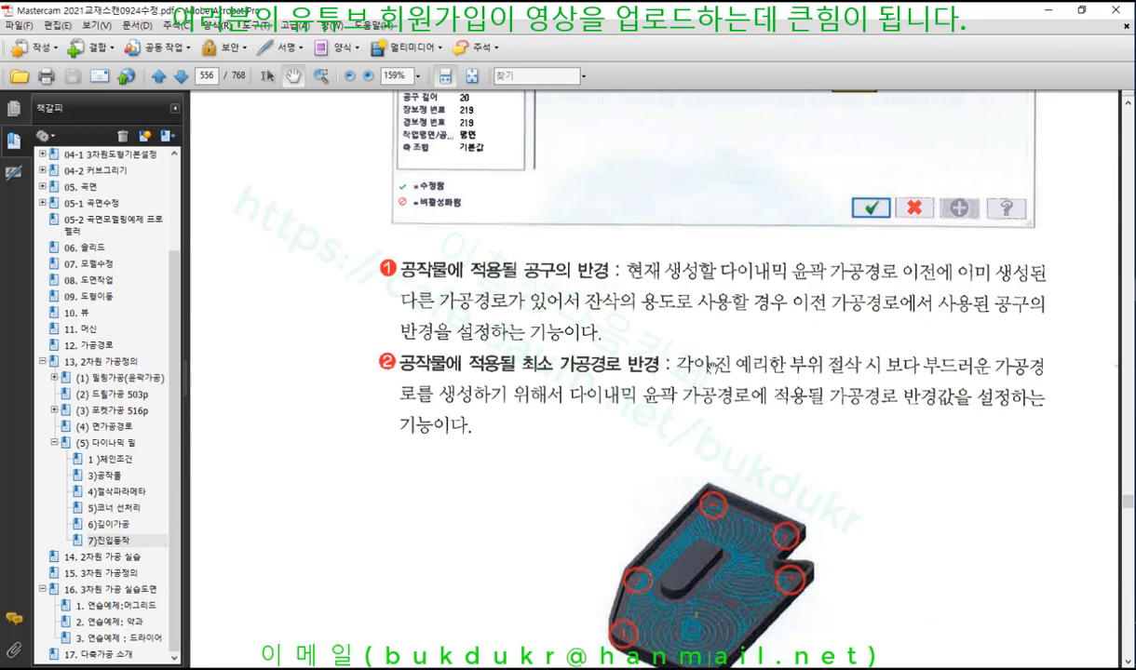
{"action": "scroll", "coordinate": [762, 382], "scroll_direction": "down", "scroll_amount": 2}
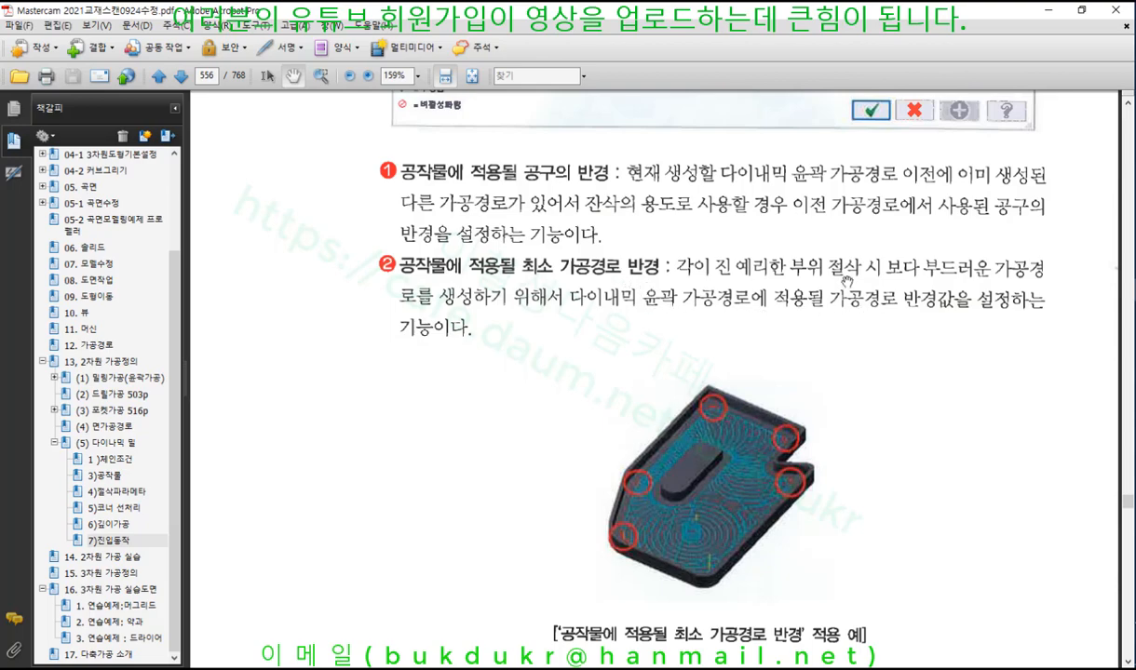
{"action": "scroll", "coordinate": [690, 344], "scroll_direction": "down", "scroll_amount": 10}
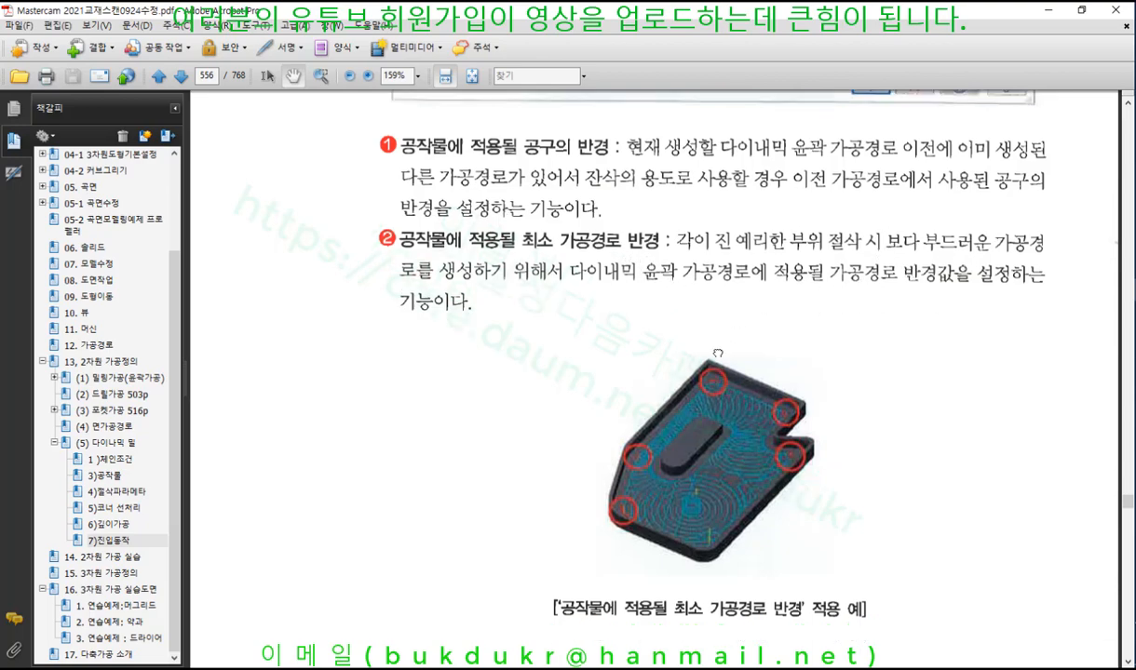
{"action": "scroll", "coordinate": [718, 339], "scroll_direction": "down", "scroll_amount": 10}
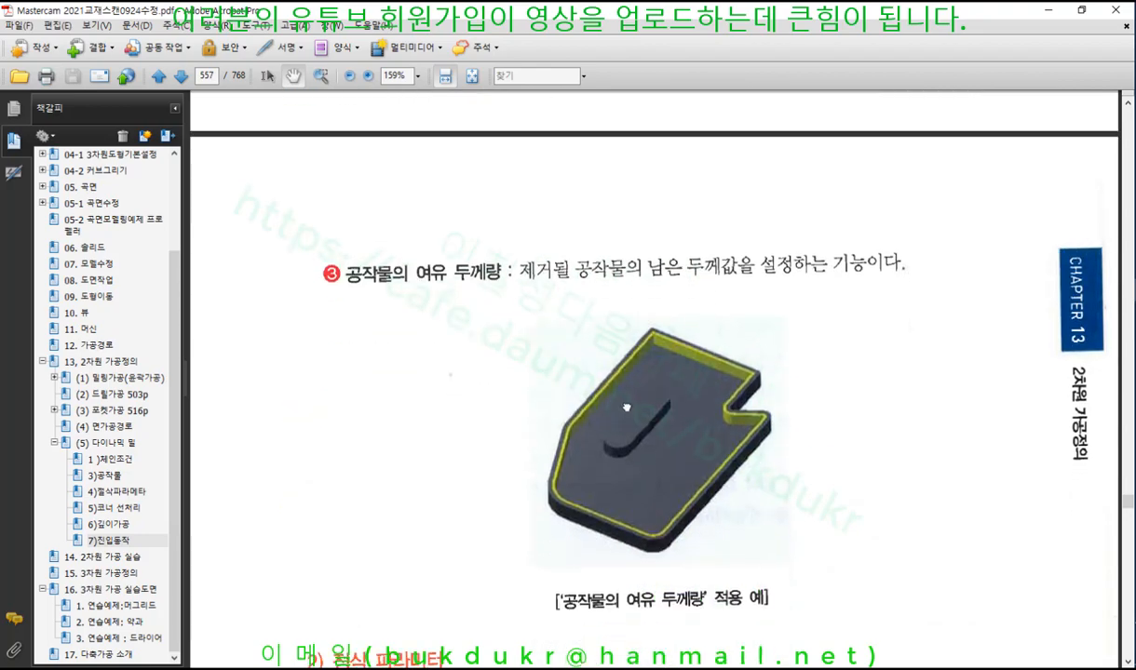
{"action": "scroll", "coordinate": [651, 270], "scroll_direction": "up", "scroll_amount": 5}
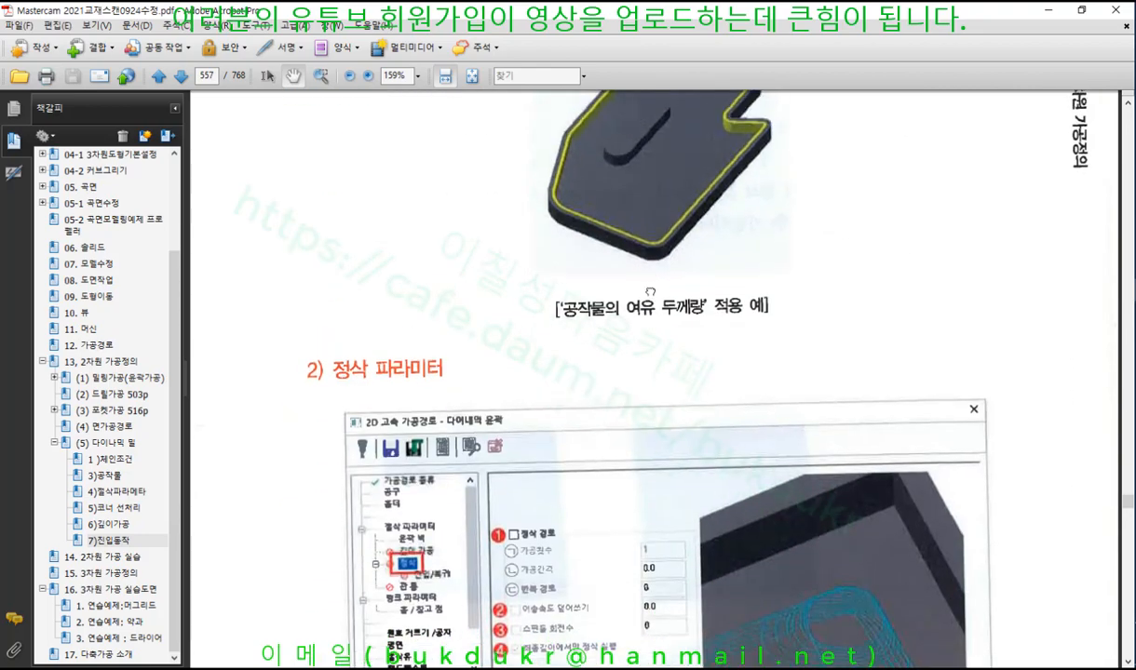
{"action": "scroll", "coordinate": [651, 353], "scroll_direction": "up", "scroll_amount": 9}
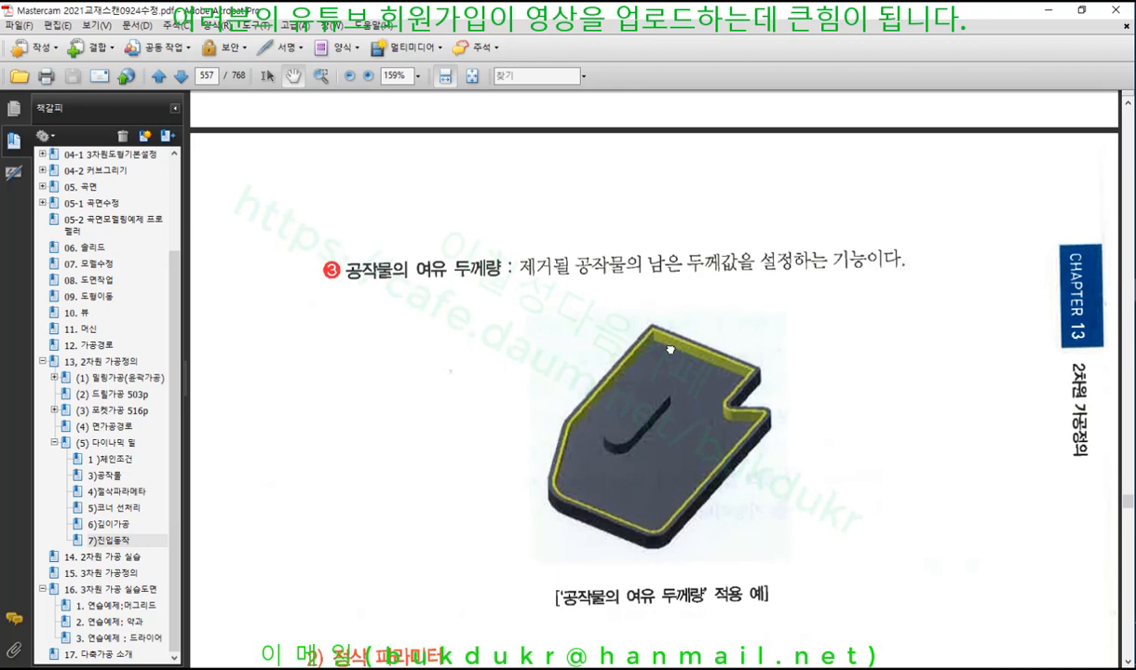
{"action": "scroll", "coordinate": [634, 373], "scroll_direction": "up", "scroll_amount": 15}
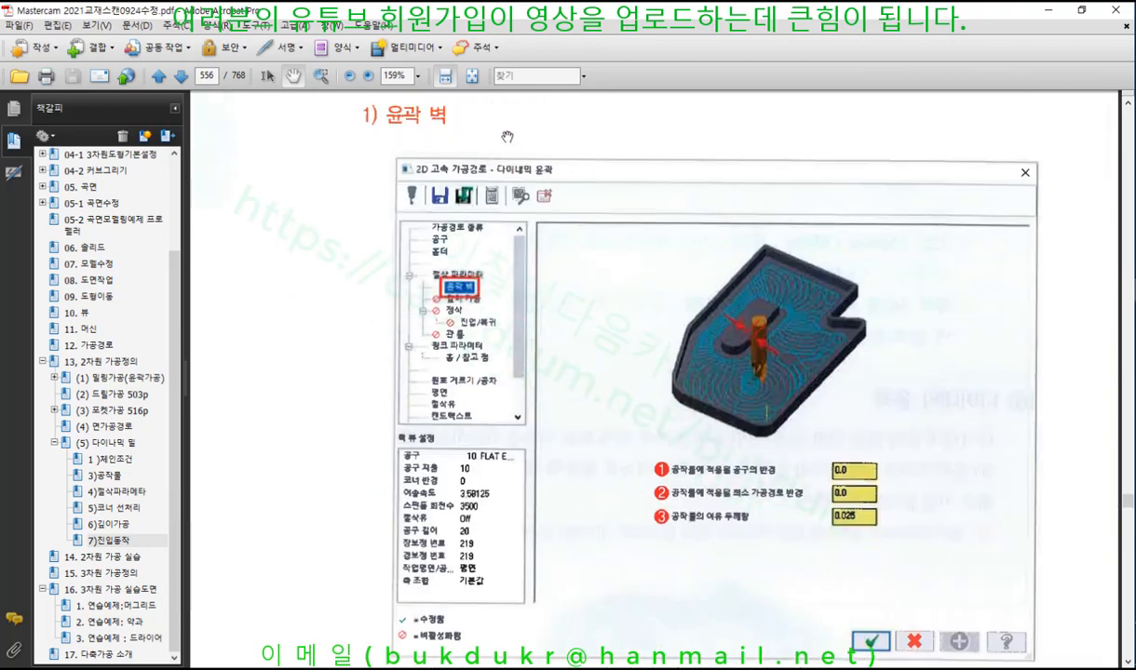
{"action": "scroll", "coordinate": [649, 334], "scroll_direction": "down", "scroll_amount": 3}
{"action": "scroll", "coordinate": [643, 333], "scroll_direction": "up", "scroll_amount": 1}
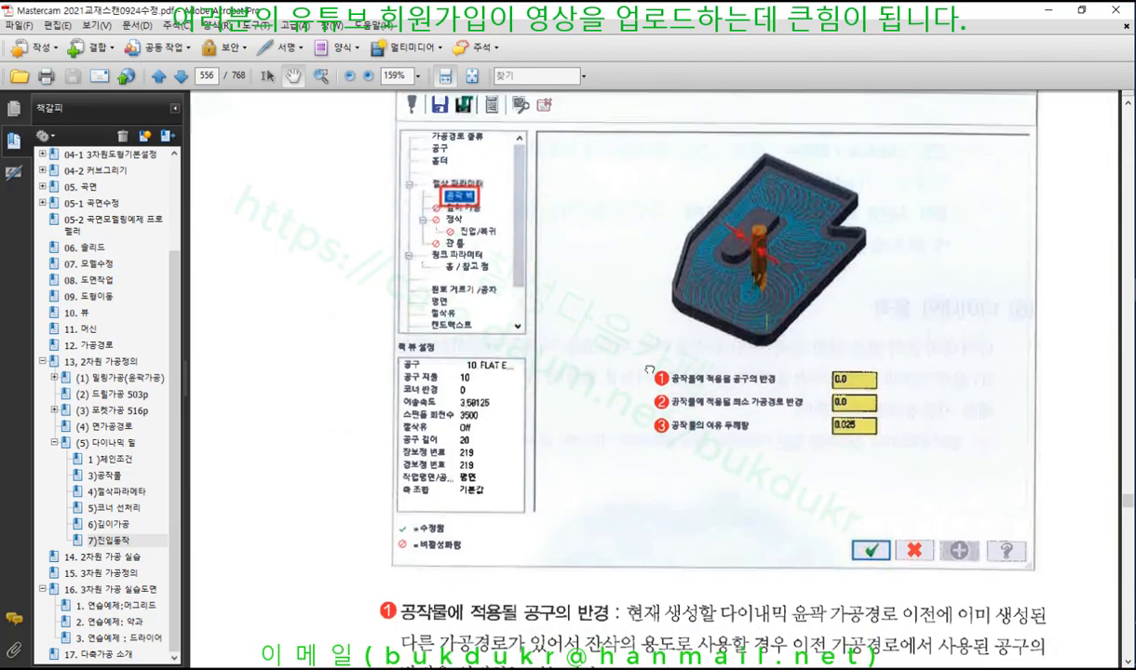
{"action": "scroll", "coordinate": [754, 367], "scroll_direction": "down", "scroll_amount": 3}
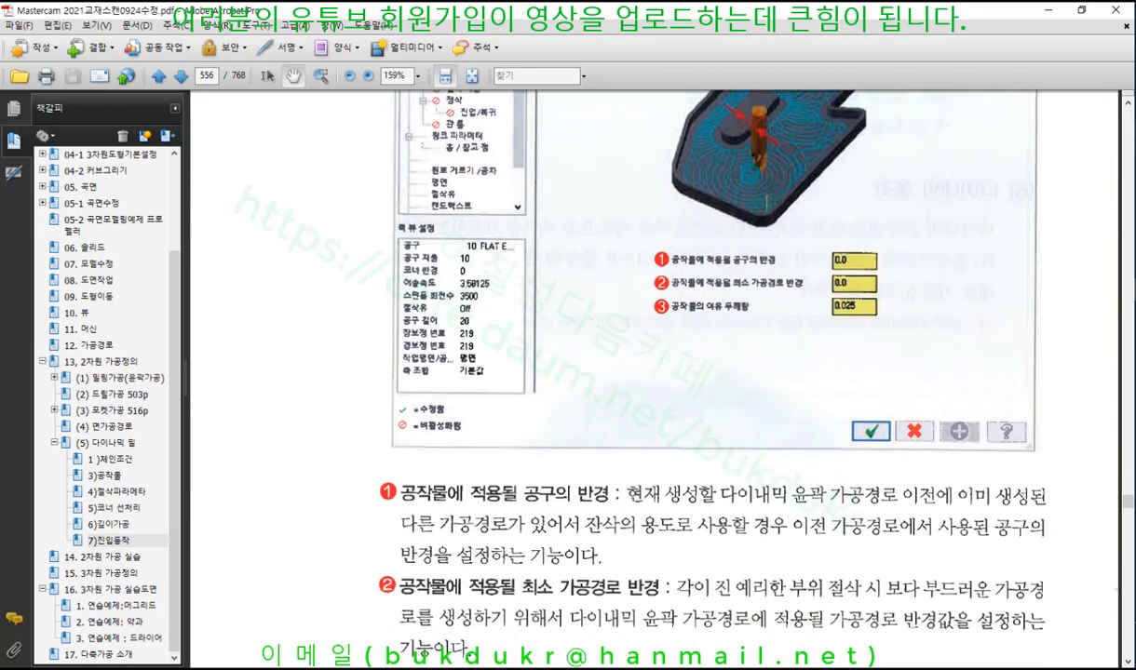
Step: Start screen annotation and mark the three contour wall parameter names in the manual's dialog figure in red
{"action": "key", "text": "ctrl+alt+d"}
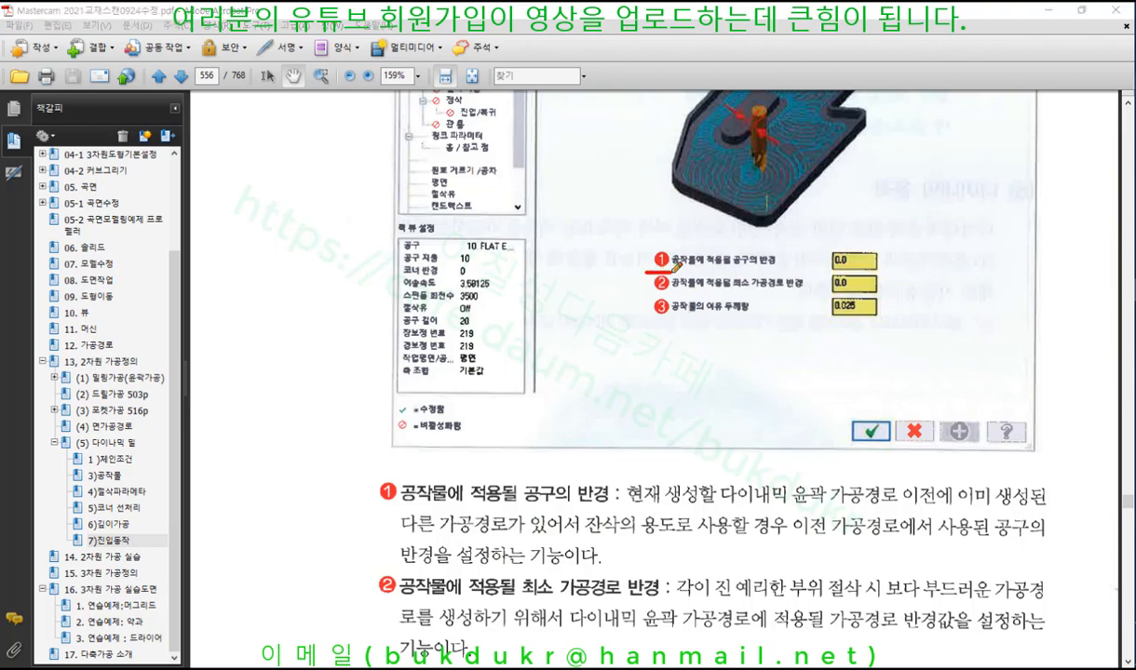
{"action": "mouse_move", "coordinate": [647, 274]}
{"action": "left_mouse_down"}
{"action": "mouse_move", "coordinate": [784, 271]}
{"action": "mouse_move", "coordinate": [678, 224]}
{"action": "mouse_move", "coordinate": [629, 264]}
{"action": "mouse_move", "coordinate": [798, 287]}
{"action": "left_mouse_up"}
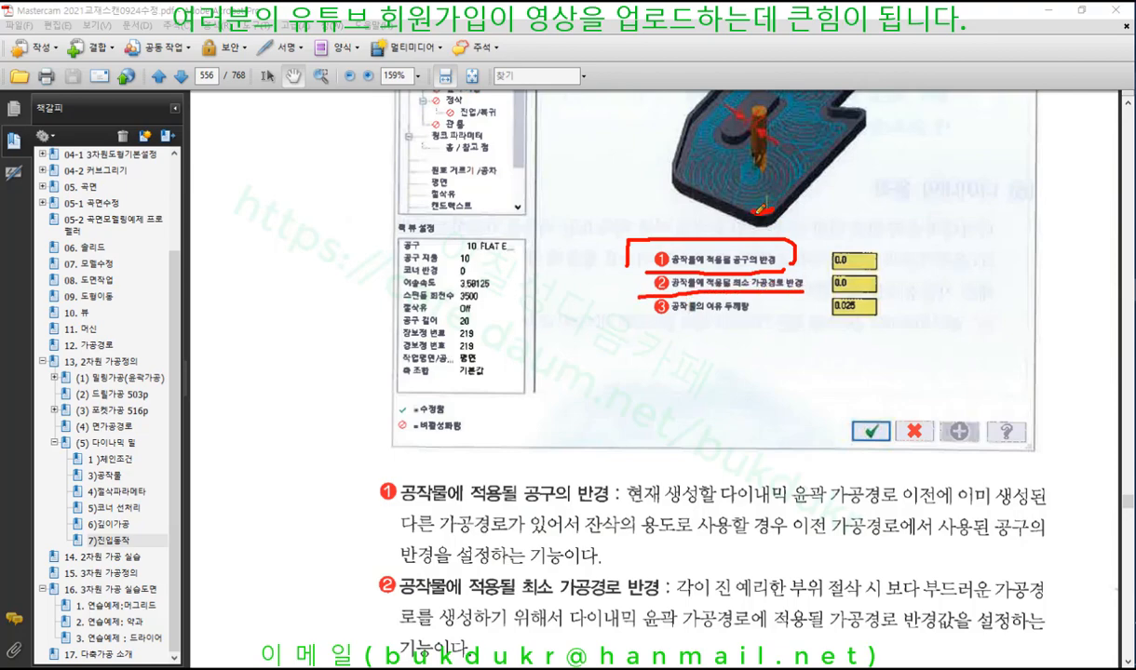
{"action": "mouse_move", "coordinate": [631, 321]}
{"action": "left_mouse_down"}
{"action": "mouse_move", "coordinate": [765, 314]}
{"action": "mouse_move", "coordinate": [641, 291]}
{"action": "mouse_move", "coordinate": [633, 321]}
{"action": "left_mouse_up"}
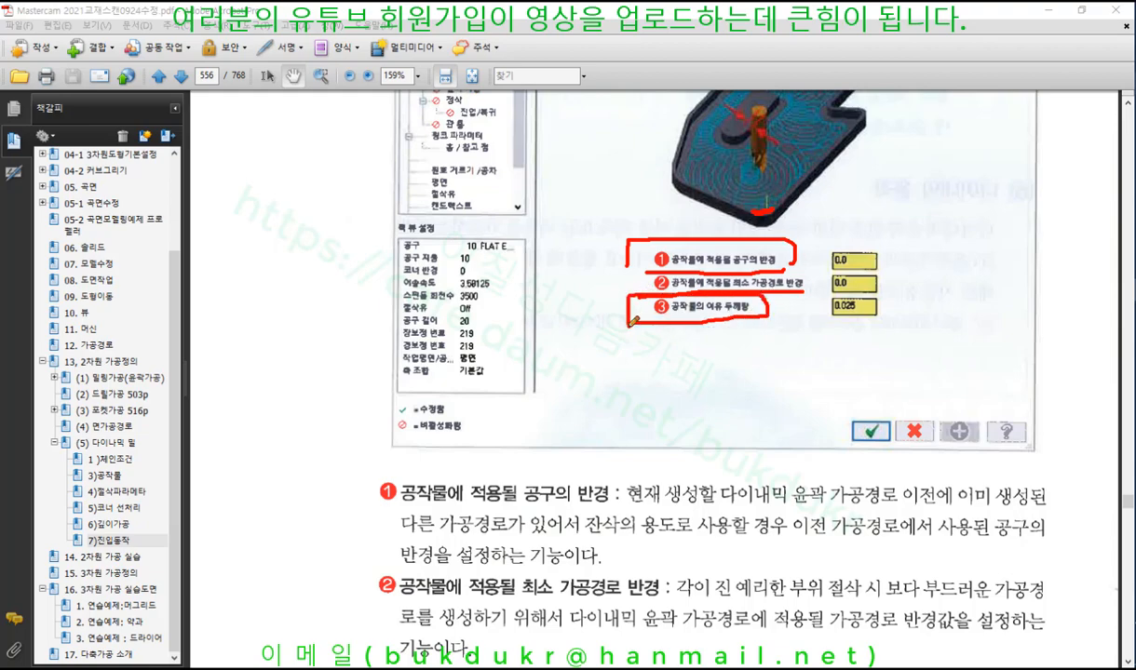
Step: Sketch inner and outer contours with hatched stock and thickness arrows between them, and box the 0.025 stock thickness value
{"action": "mouse_move", "coordinate": [634, 502]}
{"action": "left_mouse_down"}
{"action": "mouse_move", "coordinate": [622, 419]}
{"action": "mouse_move", "coordinate": [749, 369]}
{"action": "mouse_move", "coordinate": [775, 489]}
{"action": "mouse_move", "coordinate": [694, 511]}
{"action": "mouse_move", "coordinate": [665, 631]}
{"action": "mouse_move", "coordinate": [624, 545]}
{"action": "mouse_move", "coordinate": [636, 510]}
{"action": "left_mouse_up"}
{"action": "mouse_move", "coordinate": [570, 604]}
{"action": "left_mouse_down"}
{"action": "mouse_move", "coordinate": [565, 526]}
{"action": "mouse_move", "coordinate": [633, 320]}
{"action": "mouse_move", "coordinate": [819, 391]}
{"action": "mouse_move", "coordinate": [762, 540]}
{"action": "mouse_move", "coordinate": [694, 625]}
{"action": "mouse_move", "coordinate": [570, 610]}
{"action": "mouse_move", "coordinate": [566, 559]}
{"action": "left_mouse_up"}
{"action": "mouse_move", "coordinate": [613, 352]}
{"action": "left_mouse_down"}
{"action": "mouse_move", "coordinate": [564, 431]}
{"action": "mouse_move", "coordinate": [579, 491]}
{"action": "left_mouse_up"}
{"action": "mouse_move", "coordinate": [630, 482]}
{"action": "left_mouse_down"}
{"action": "mouse_move", "coordinate": [587, 552]}
{"action": "mouse_move", "coordinate": [590, 622]}
{"action": "left_mouse_up"}
{"action": "left_click_drag", "start_coordinate": [617, 610], "coordinate": [606, 658]}
{"action": "mouse_move", "coordinate": [518, 448]}
{"action": "left_mouse_down"}
{"action": "mouse_move", "coordinate": [705, 429]}
{"action": "mouse_move", "coordinate": [616, 433]}
{"action": "mouse_move", "coordinate": [652, 456]}
{"action": "mouse_move", "coordinate": [570, 445]}
{"action": "mouse_move", "coordinate": [551, 462]}
{"action": "left_mouse_up"}
{"action": "mouse_move", "coordinate": [821, 322]}
{"action": "left_mouse_down"}
{"action": "mouse_move", "coordinate": [861, 298]}
{"action": "mouse_move", "coordinate": [889, 311]}
{"action": "mouse_move", "coordinate": [865, 315]}
{"action": "left_mouse_up"}
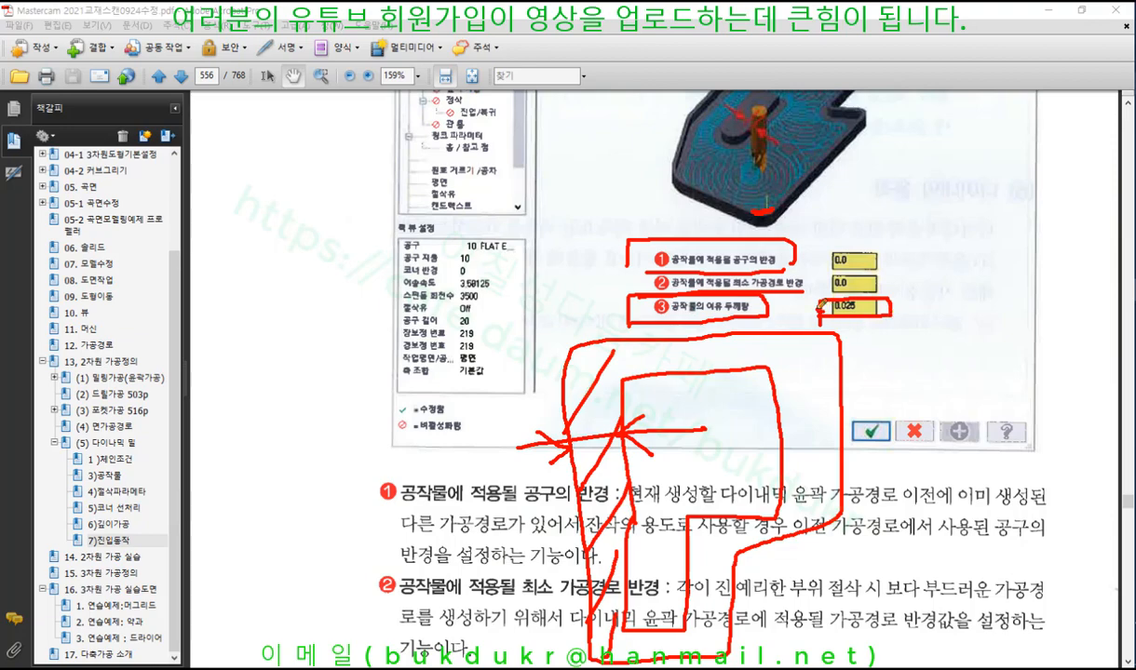
Step: Draw rounded passes around the sketched outer contour, mark the wall thickness, and underline the stock thickness value
{"action": "mouse_move", "coordinate": [562, 540]}
{"action": "left_mouse_down"}
{"action": "mouse_move", "coordinate": [561, 360]}
{"action": "mouse_move", "coordinate": [782, 315]}
{"action": "mouse_move", "coordinate": [694, 516]}
{"action": "mouse_move", "coordinate": [570, 622]}
{"action": "left_mouse_up"}
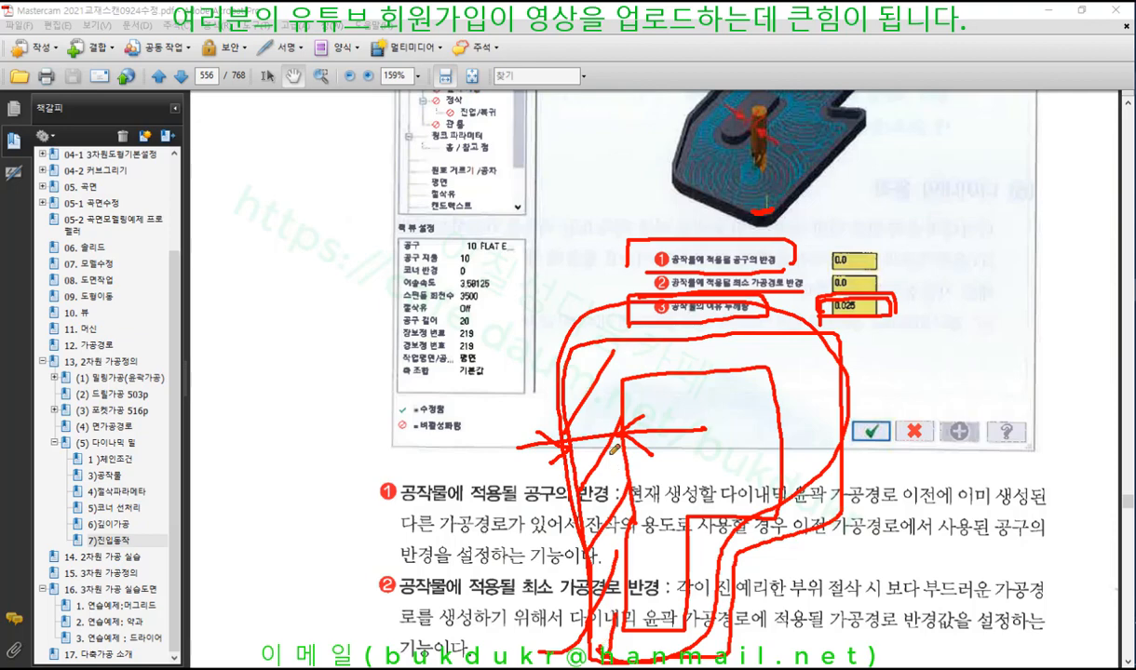
{"action": "left_click_drag", "start_coordinate": [594, 418], "coordinate": [594, 471]}
{"action": "mouse_move", "coordinate": [495, 504]}
{"action": "left_mouse_down"}
{"action": "mouse_move", "coordinate": [503, 341]}
{"action": "mouse_move", "coordinate": [803, 279]}
{"action": "mouse_move", "coordinate": [727, 616]}
{"action": "mouse_move", "coordinate": [558, 470]}
{"action": "mouse_move", "coordinate": [762, 294]}
{"action": "mouse_move", "coordinate": [814, 503]}
{"action": "left_mouse_up"}
{"action": "left_click_drag", "start_coordinate": [800, 329], "coordinate": [892, 331]}
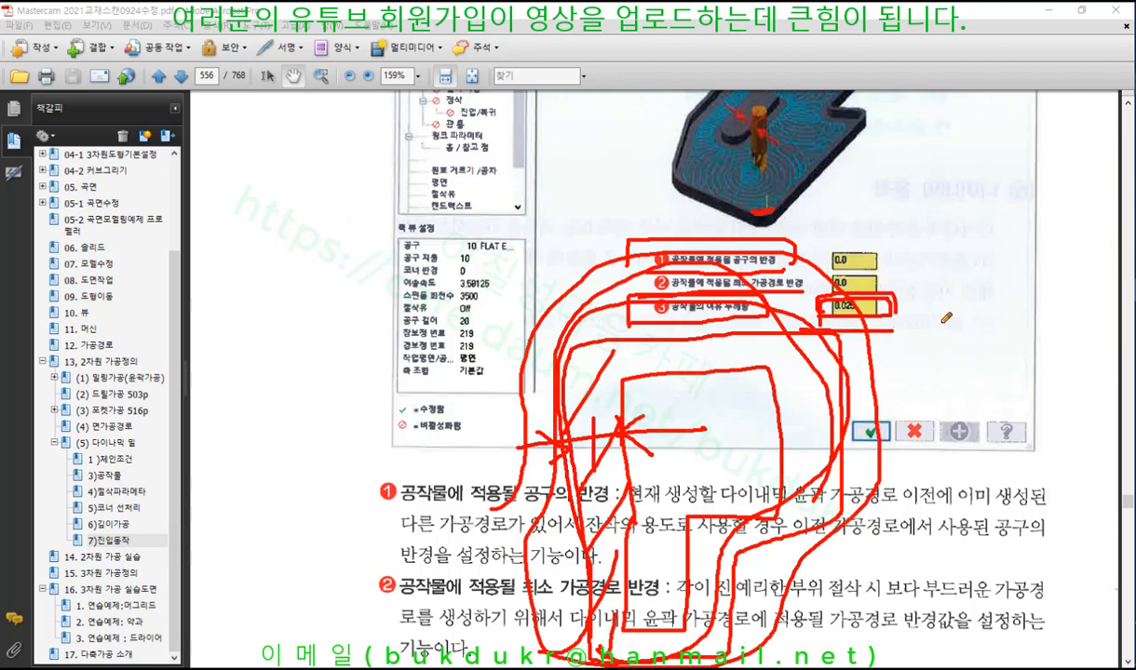
{"action": "right_click", "coordinate": [947, 236]}
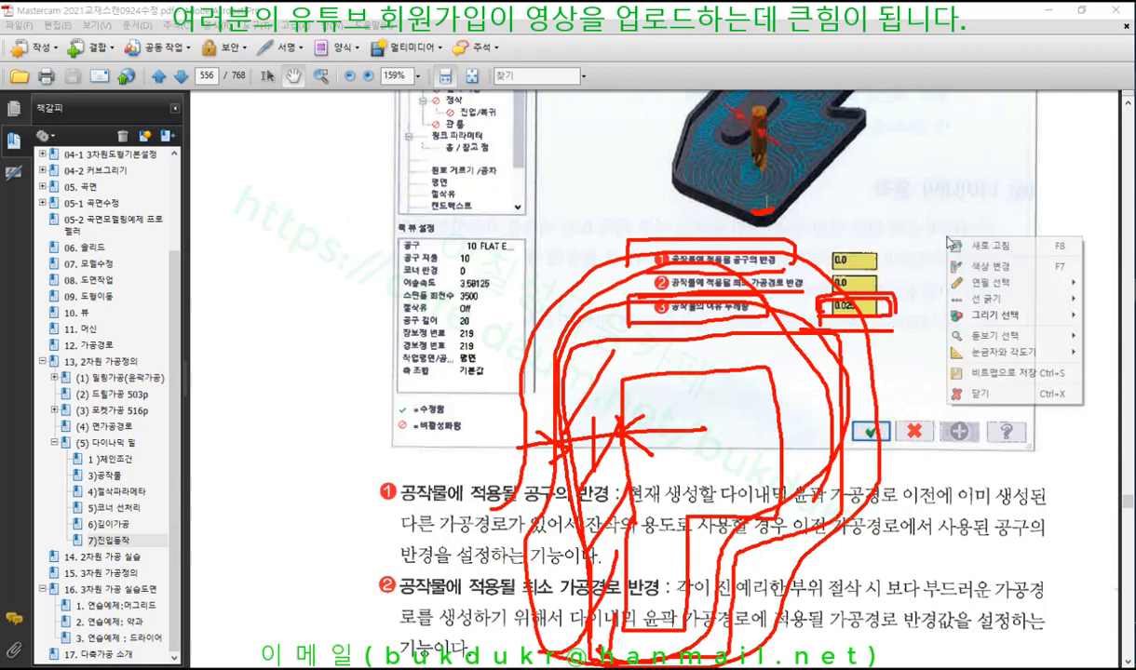